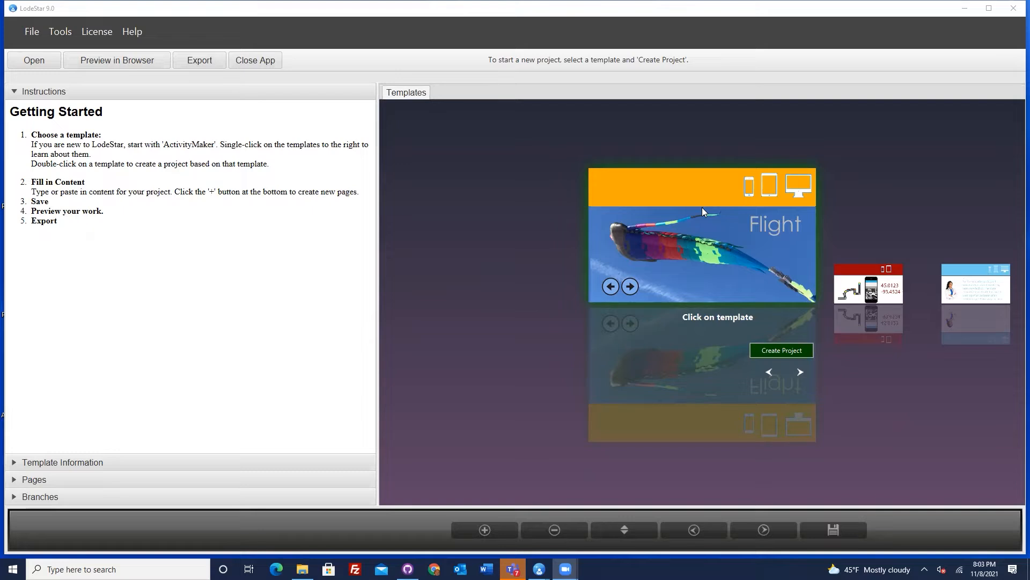
- Create a new project from the ActivityMaker template, titled "Simple Backwards Design"
{"action": "double_click", "coordinate": [640, 237]}
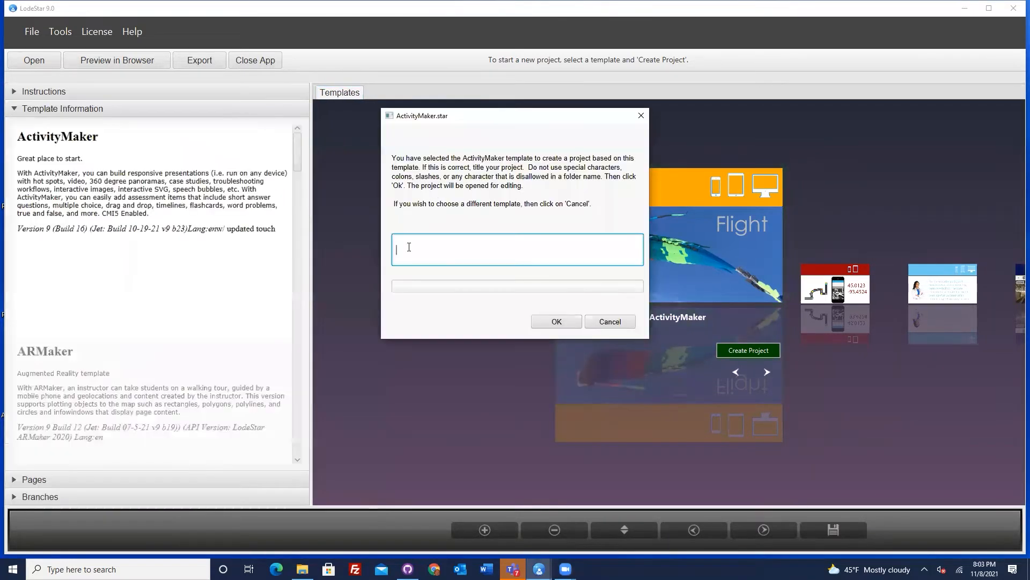
{"action": "type", "text": "simples"}
{"action": "key", "text": "BackSpace"}
{"action": "type", "text": "Backwards Design"}
{"action": "left_click", "coordinate": [556, 321]}
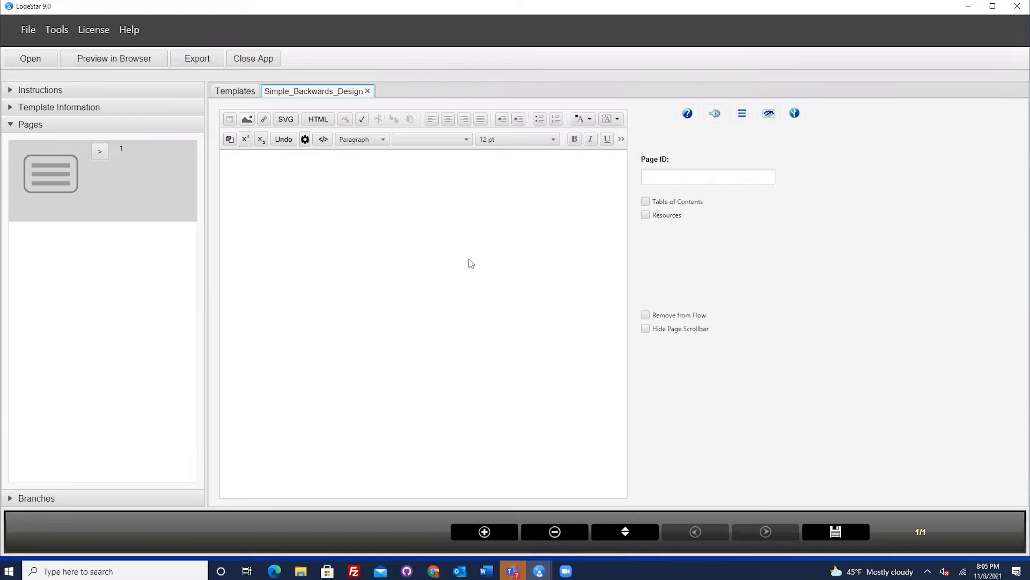
- Look through the page types available for page 1, keeping it as a text page
{"action": "left_click", "coordinate": [353, 239]}
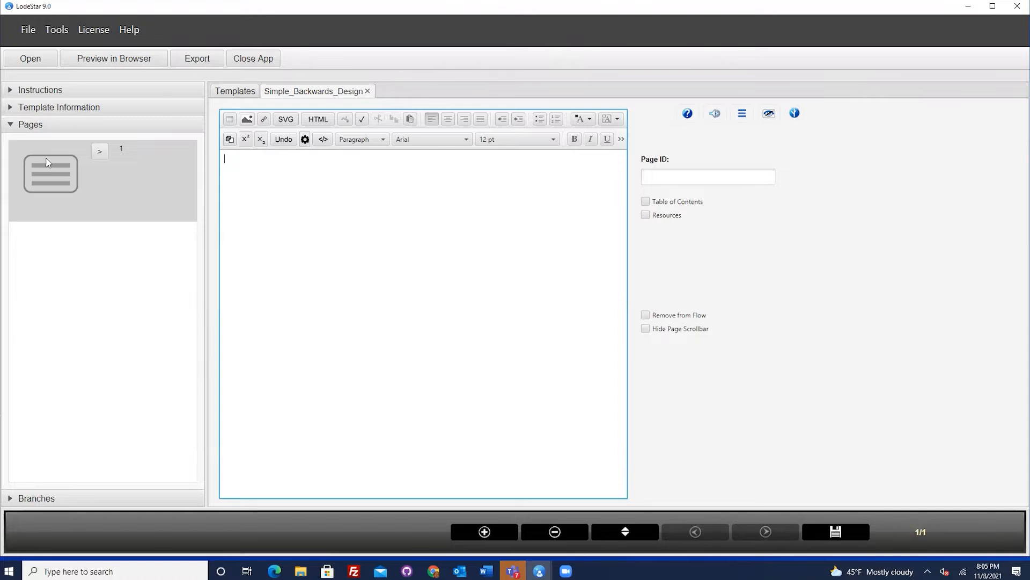
{"action": "left_click", "coordinate": [100, 149]}
{"action": "scroll", "coordinate": [323, 88], "scroll_direction": "down", "scroll_amount": 3}
{"action": "scroll", "coordinate": [322, 89], "scroll_direction": "down", "scroll_amount": 10}
{"action": "scroll", "coordinate": [322, 88], "scroll_direction": "up", "scroll_amount": 8}
{"action": "scroll", "coordinate": [322, 89], "scroll_direction": "up", "scroll_amount": 6}
{"action": "scroll", "coordinate": [292, 142], "scroll_direction": "down", "scroll_amount": 6}
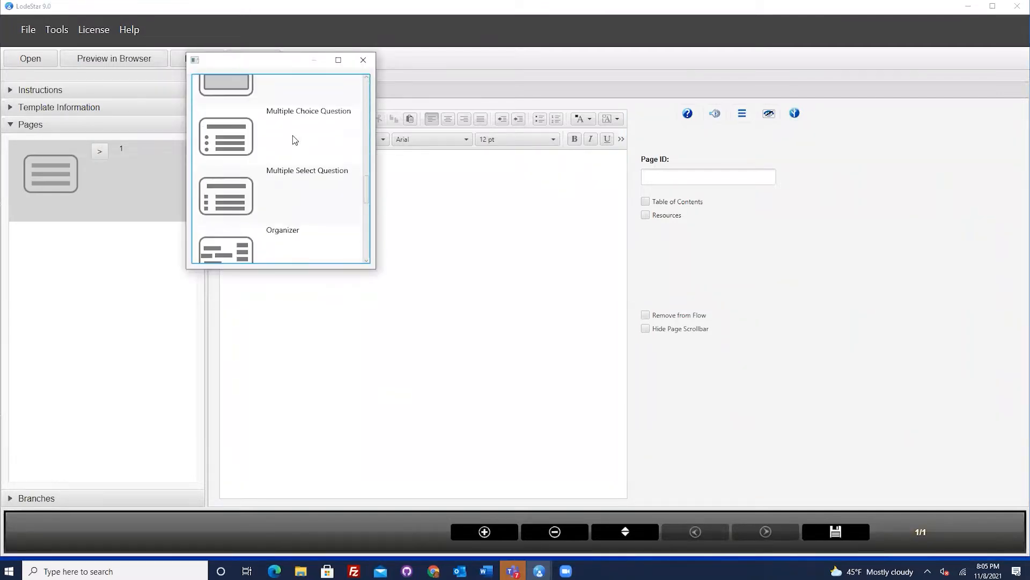
{"action": "scroll", "coordinate": [294, 140], "scroll_direction": "down", "scroll_amount": 3}
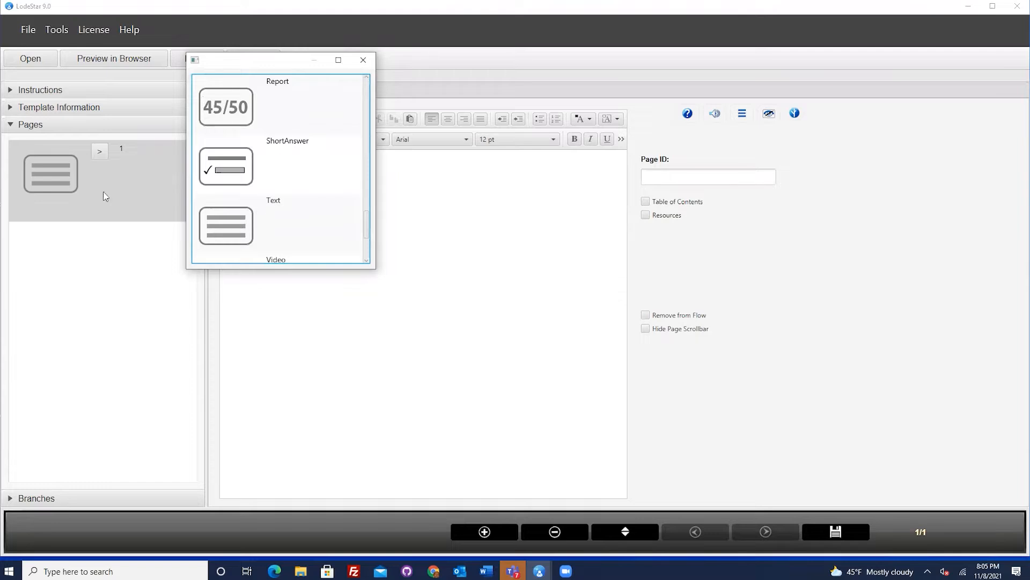
{"action": "left_click", "coordinate": [363, 60]}
- Set the first page's ID to "Title" and include the page in the table of contents
{"action": "left_click", "coordinate": [676, 175]}
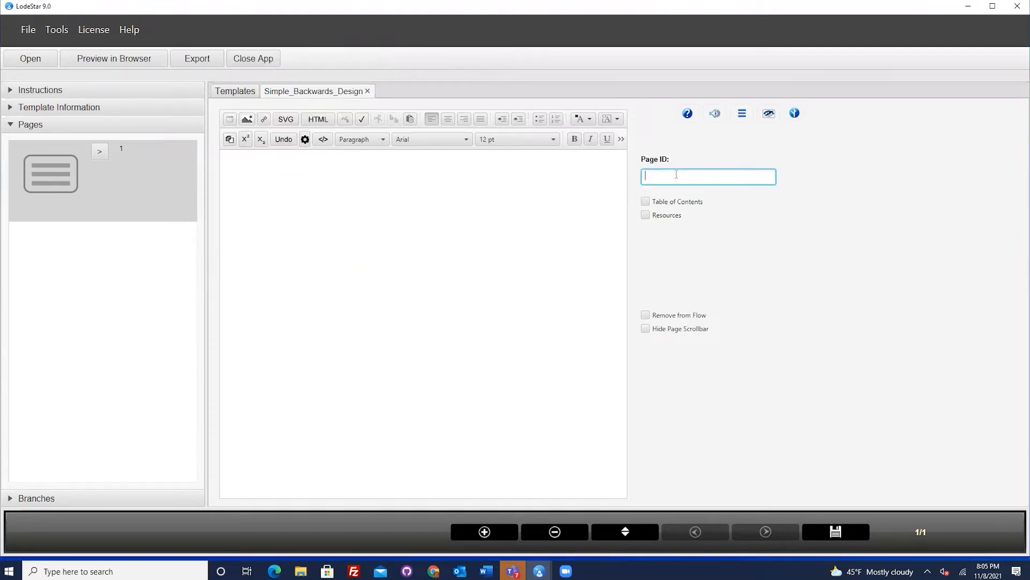
{"action": "type", "text": "Title"}
{"action": "left_click", "coordinate": [651, 203]}
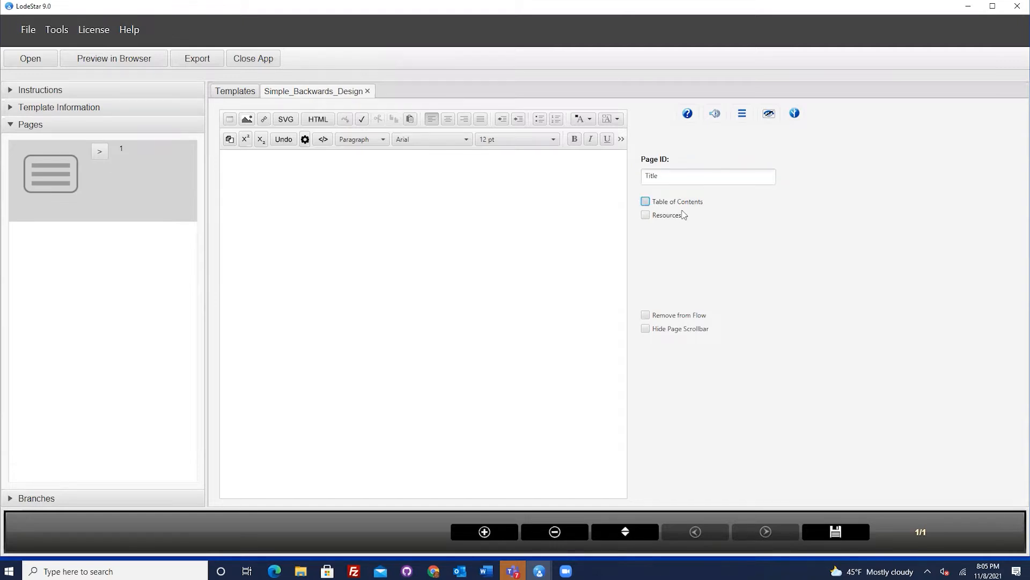
- Start an SVG drawing on the title page with the text "Course Design", enlarged and placed in the upper middle of the canvas
{"action": "left_click", "coordinate": [349, 196]}
{"action": "left_click", "coordinate": [287, 120]}
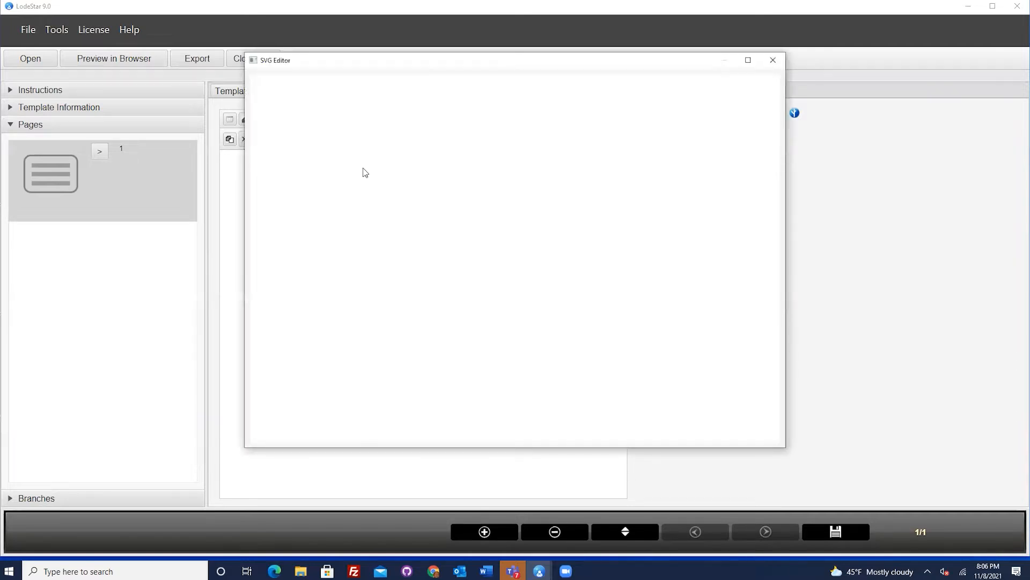
{"action": "left_click", "coordinate": [260, 231]}
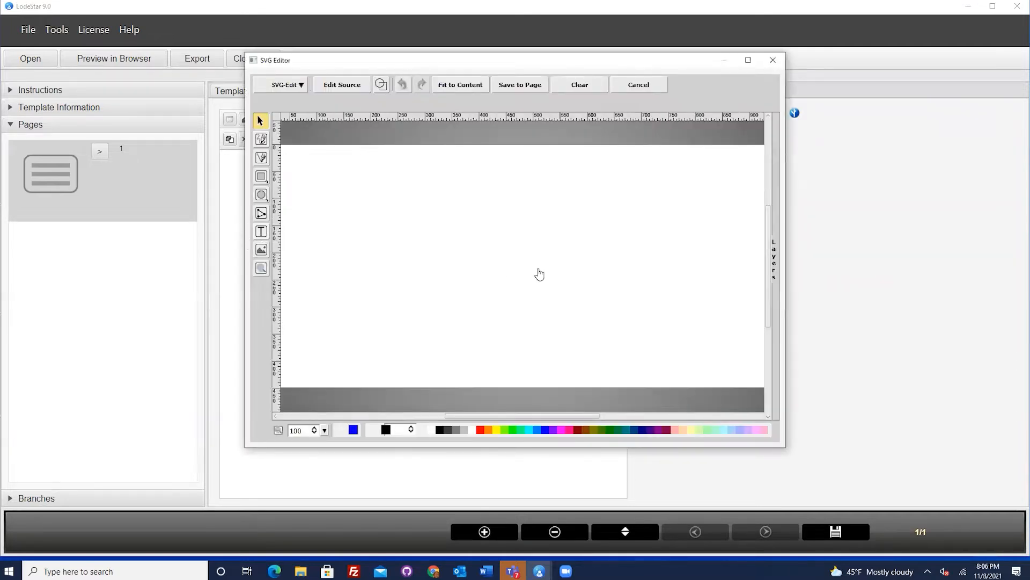
{"action": "left_click", "coordinate": [465, 244]}
{"action": "type", "text": "Gourse Design"}
{"action": "left_click_drag", "start_coordinate": [504, 250], "coordinate": [639, 310]}
{"action": "left_click_drag", "start_coordinate": [575, 258], "coordinate": [517, 235]}
- Add the text "Backwards", flip it into an enlarged mirror image, and place it below the right part of "Course Design"
{"action": "left_click", "coordinate": [261, 232]}
{"action": "left_click", "coordinate": [553, 321]}
{"action": "type", "text": "Backwards"}
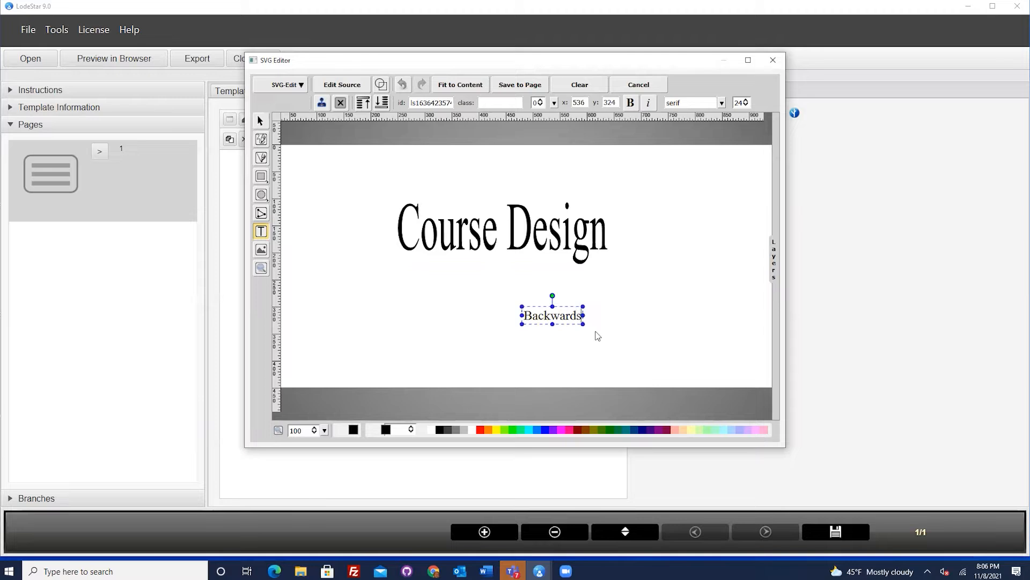
{"action": "left_click_drag", "start_coordinate": [584, 323], "coordinate": [382, 290]}
{"action": "left_click_drag", "start_coordinate": [446, 288], "coordinate": [561, 286]}
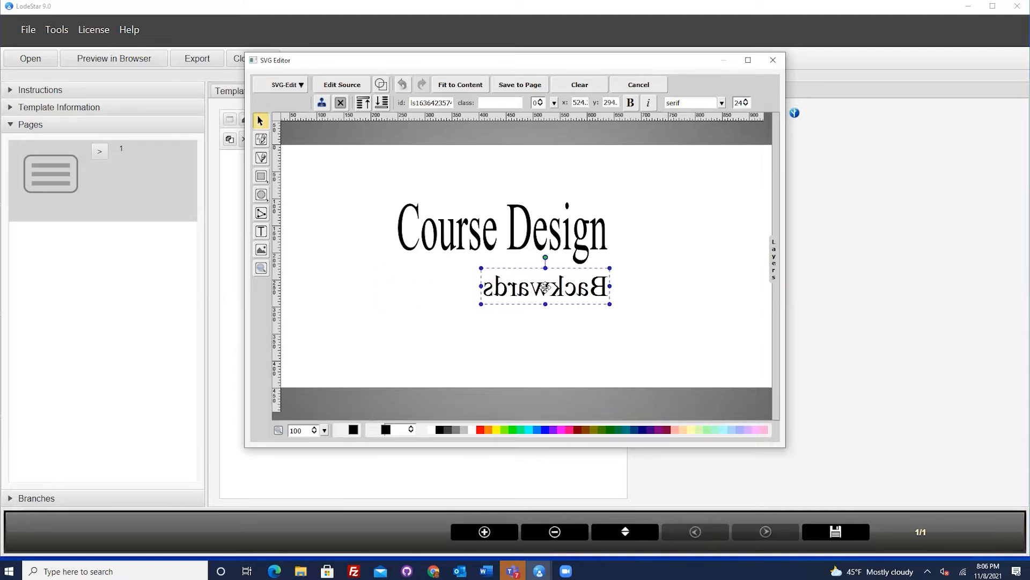
- Fill the mirrored "Backwards" text with dark green and save the drawing to the page
{"action": "left_click", "coordinate": [594, 429]}
{"action": "left_click", "coordinate": [604, 430]}
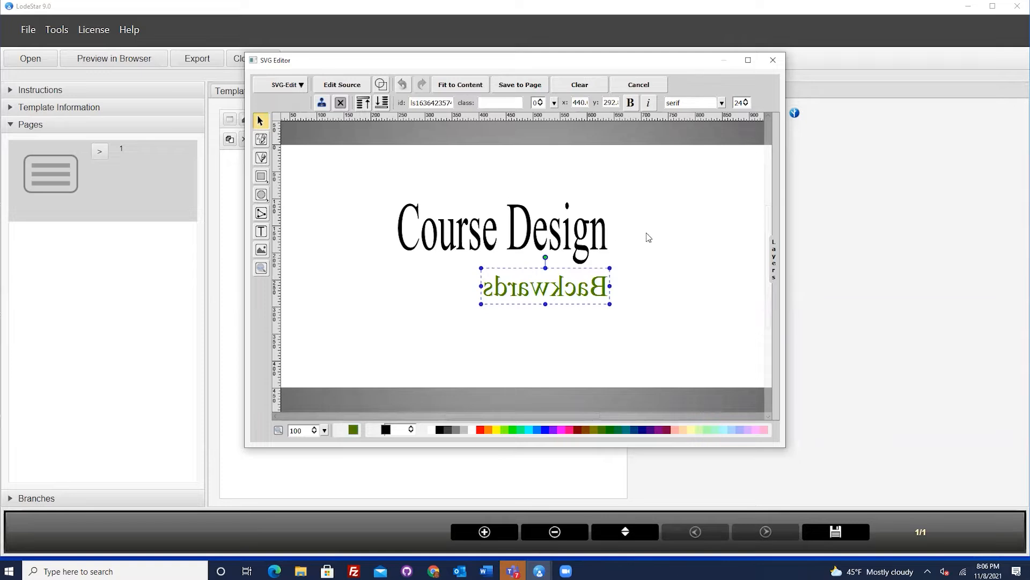
{"action": "left_click", "coordinate": [519, 85]}
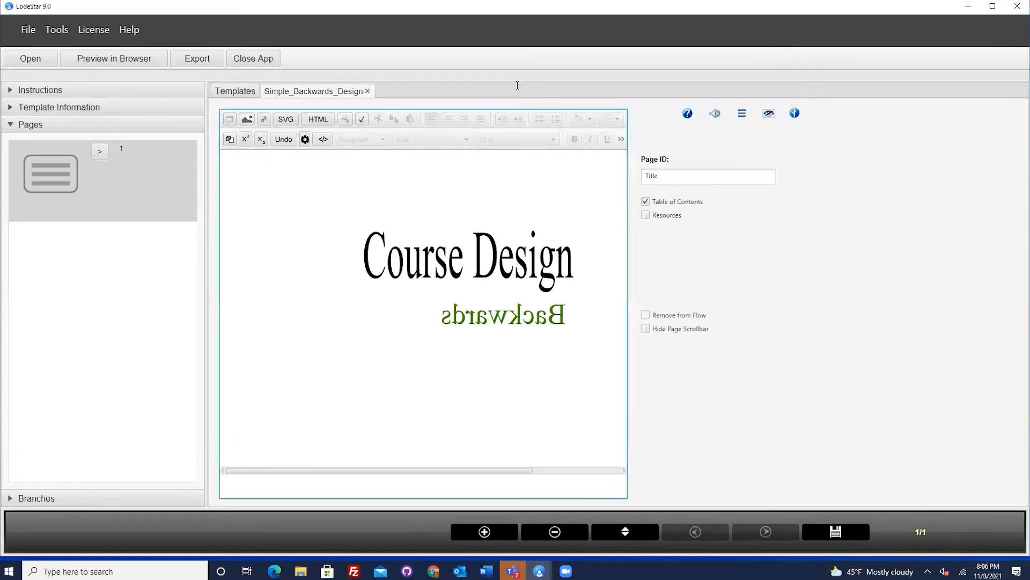
- Set the width of the title page's SVG image to 100%
{"action": "double_click", "coordinate": [442, 270]}
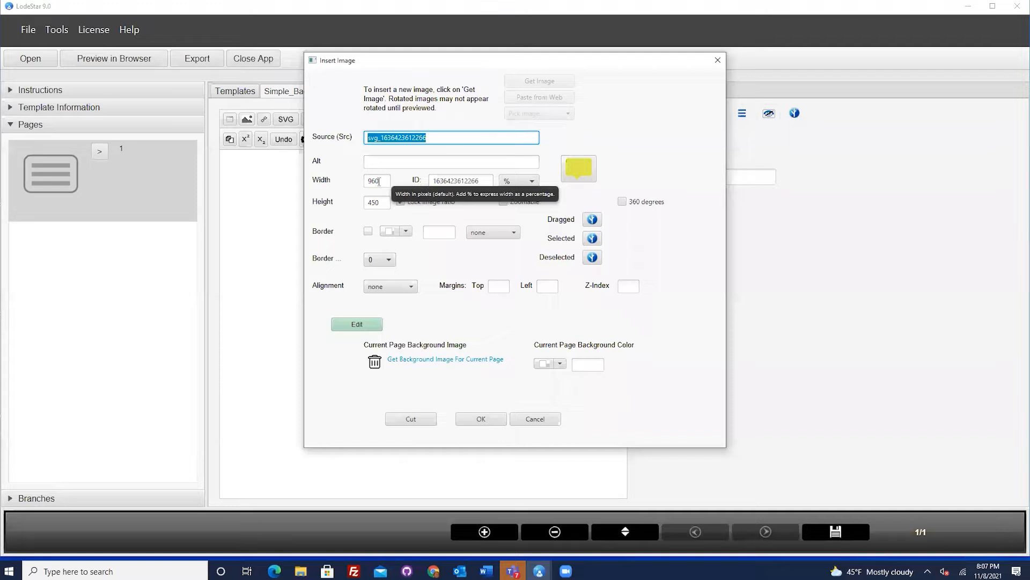
{"action": "left_click", "coordinate": [516, 185]}
{"action": "scroll", "coordinate": [535, 290], "scroll_direction": "down", "scroll_amount": 1}
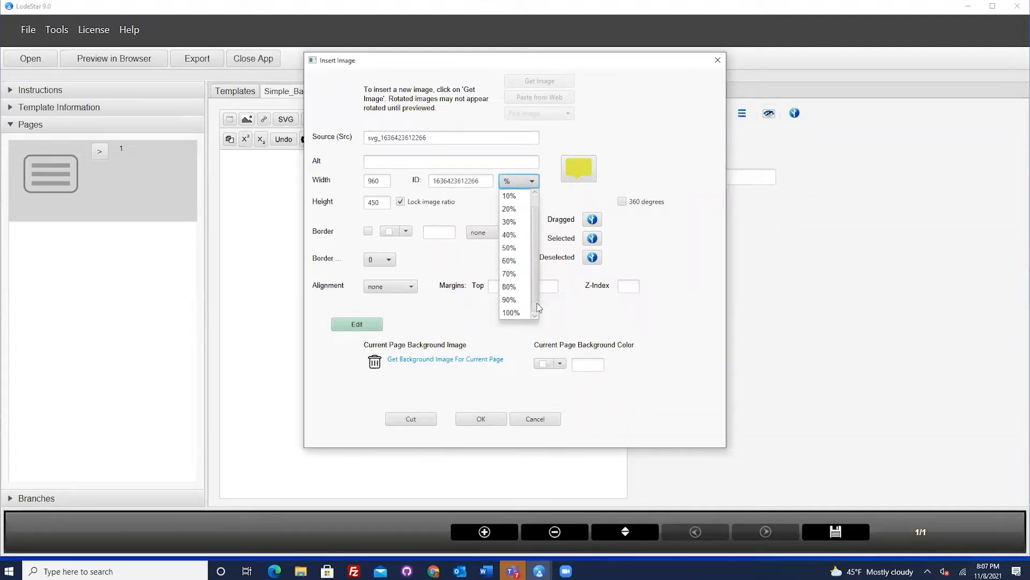
{"action": "left_click", "coordinate": [516, 308]}
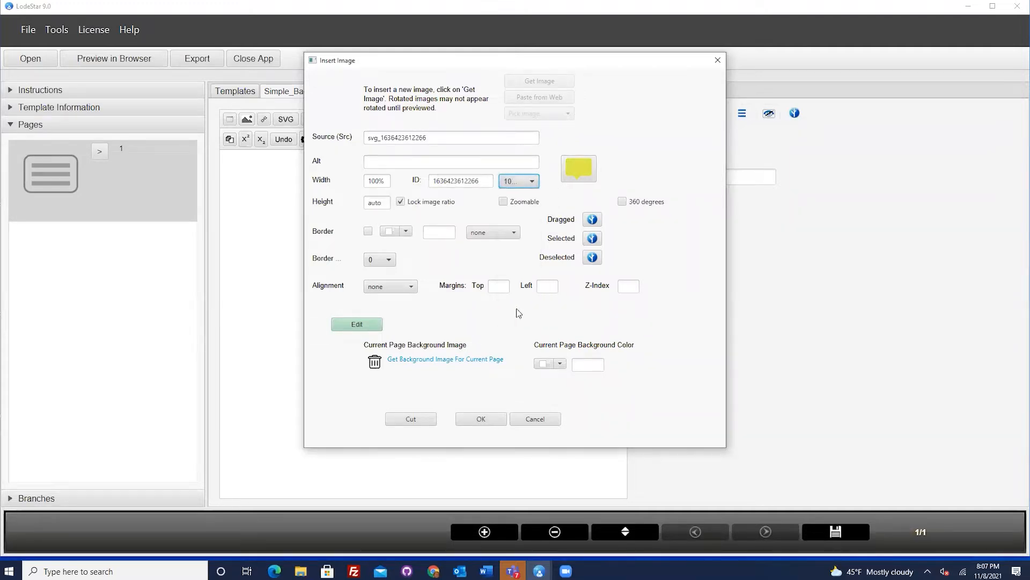
{"action": "left_click", "coordinate": [481, 419]}
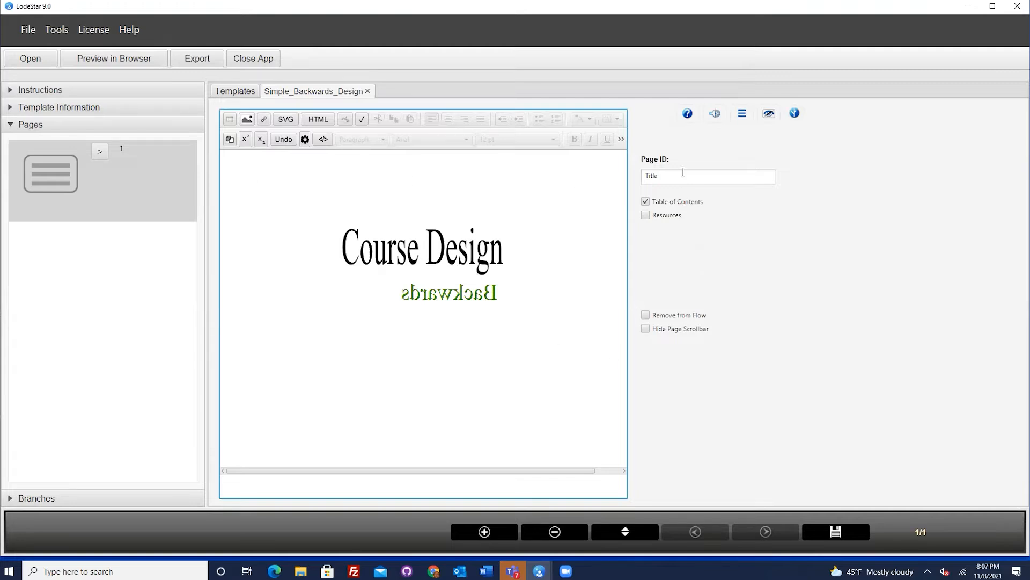
- Add a second page and change its page type to Video
{"action": "left_click", "coordinate": [485, 532]}
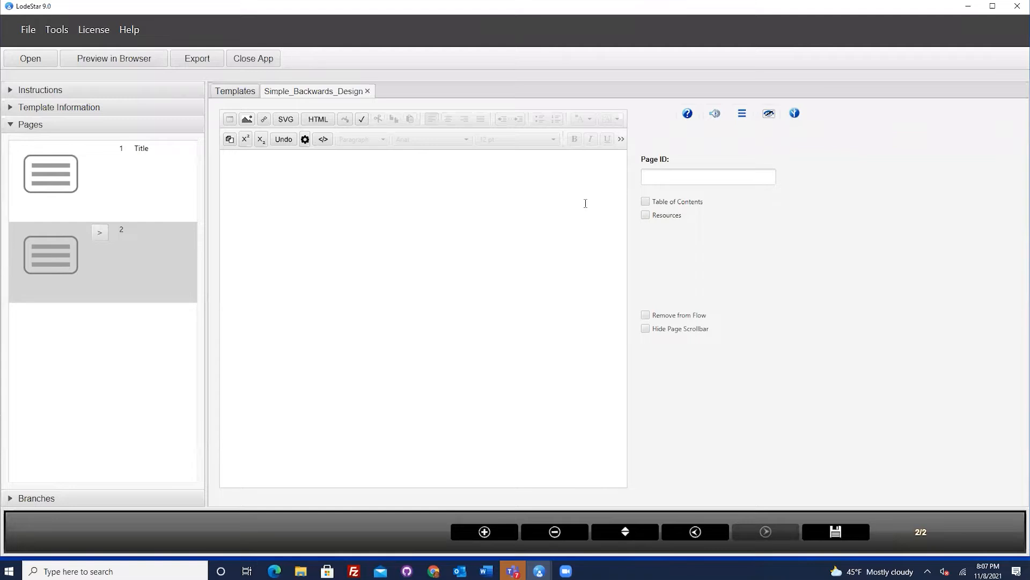
{"action": "left_click", "coordinate": [668, 178]}
{"action": "left_click", "coordinate": [651, 175]}
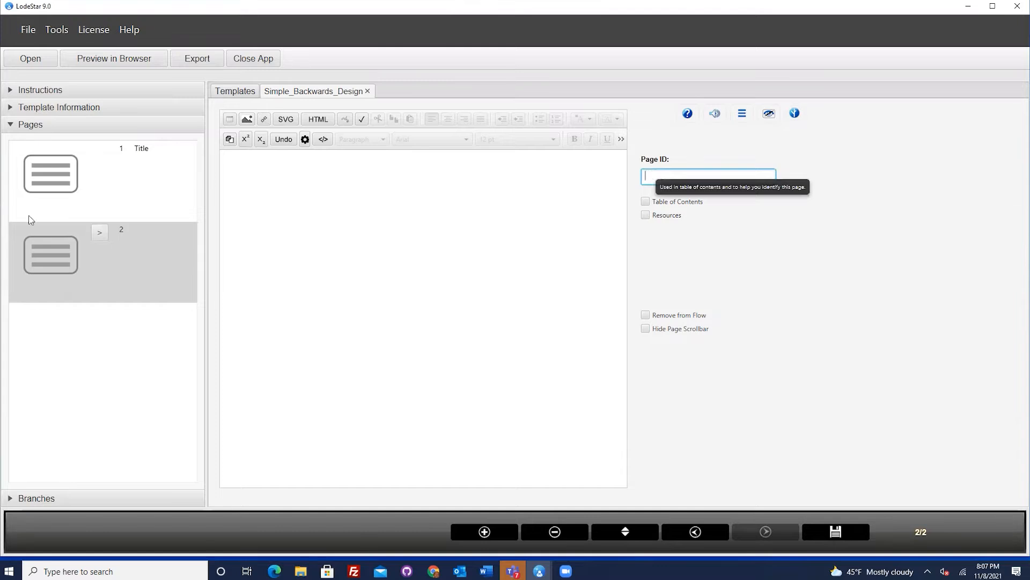
{"action": "left_click", "coordinate": [105, 235]}
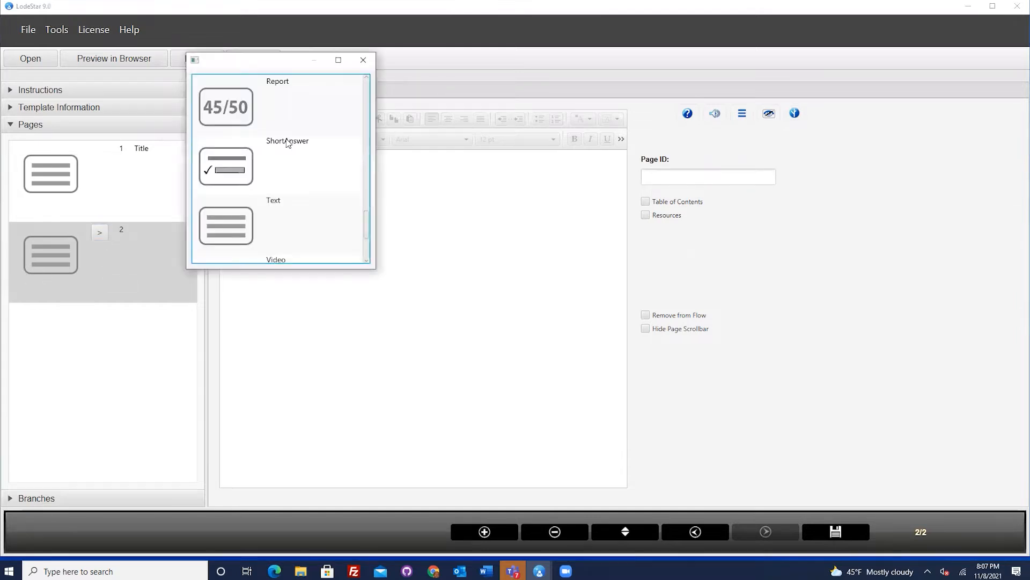
{"action": "scroll", "coordinate": [292, 164], "scroll_direction": "up", "scroll_amount": 3}
{"action": "scroll", "coordinate": [293, 164], "scroll_direction": "down", "scroll_amount": 5}
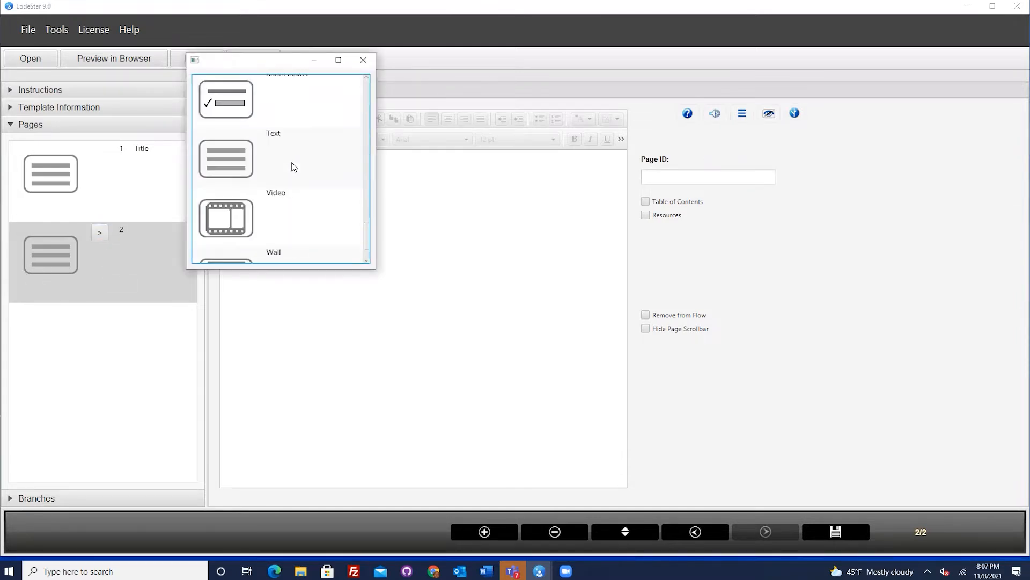
{"action": "left_click", "coordinate": [244, 182]}
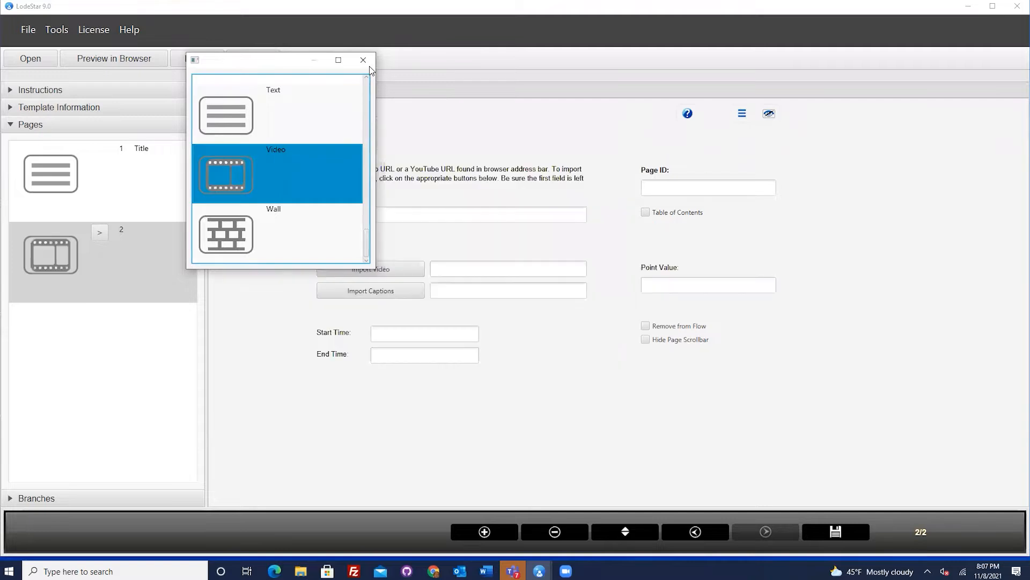
{"action": "left_click", "coordinate": [363, 60]}
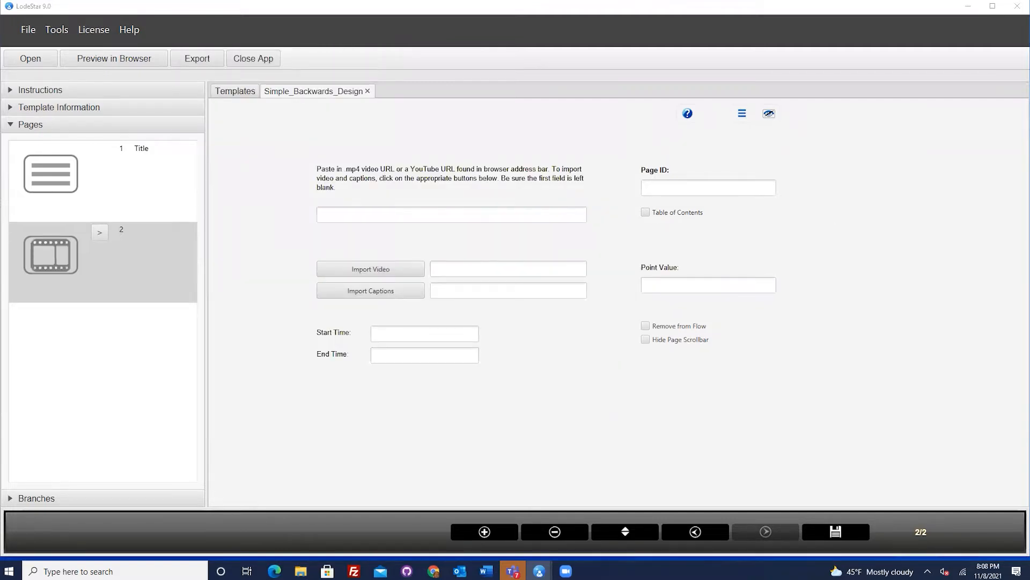
{"action": "left_click", "coordinate": [368, 215]}
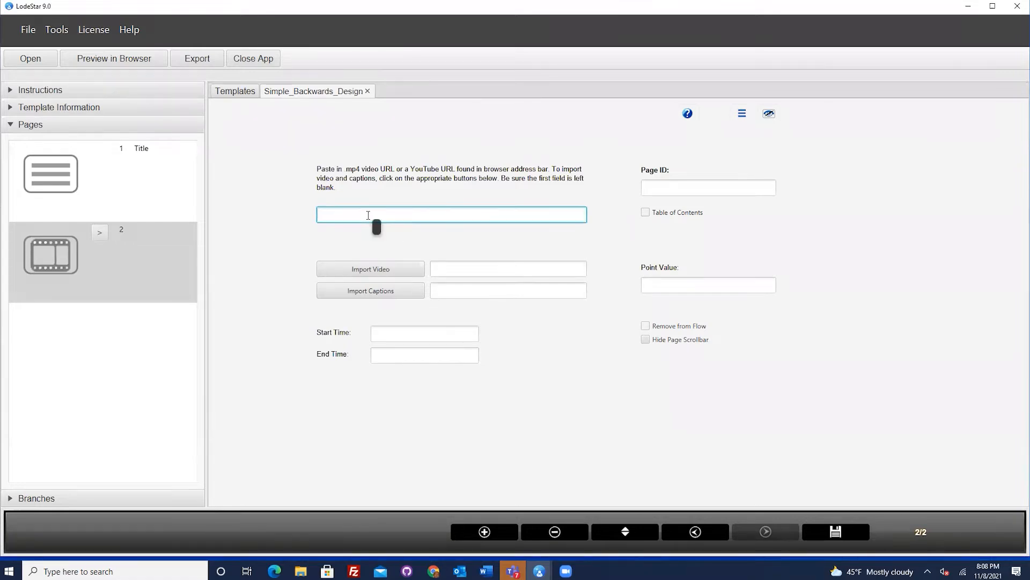
{"action": "type", "text": "https://www.youtube.com/watch?v=QbKx_tG99ho"}
{"action": "left_click", "coordinate": [674, 186]}
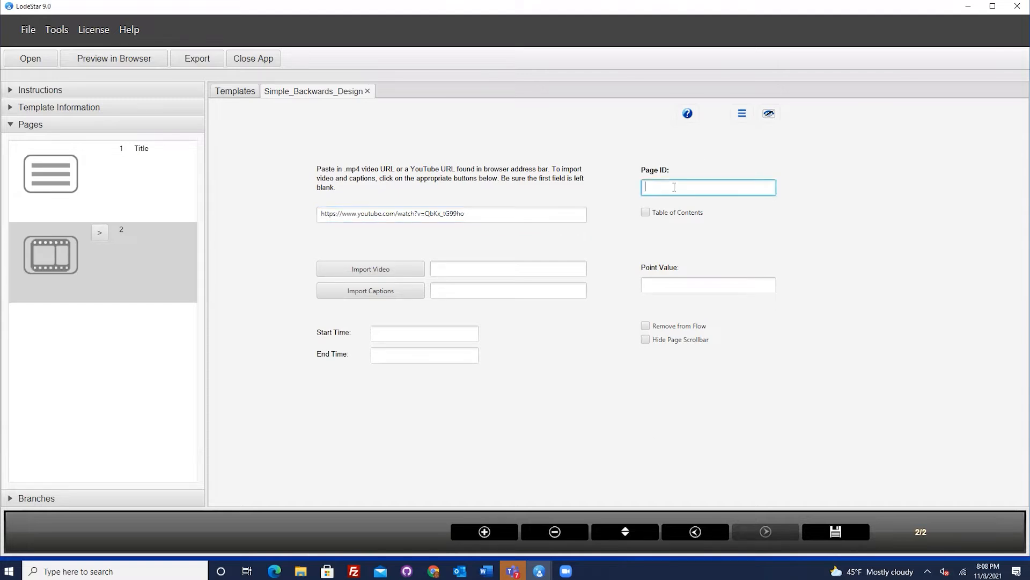
{"action": "type", "text": "Video"}
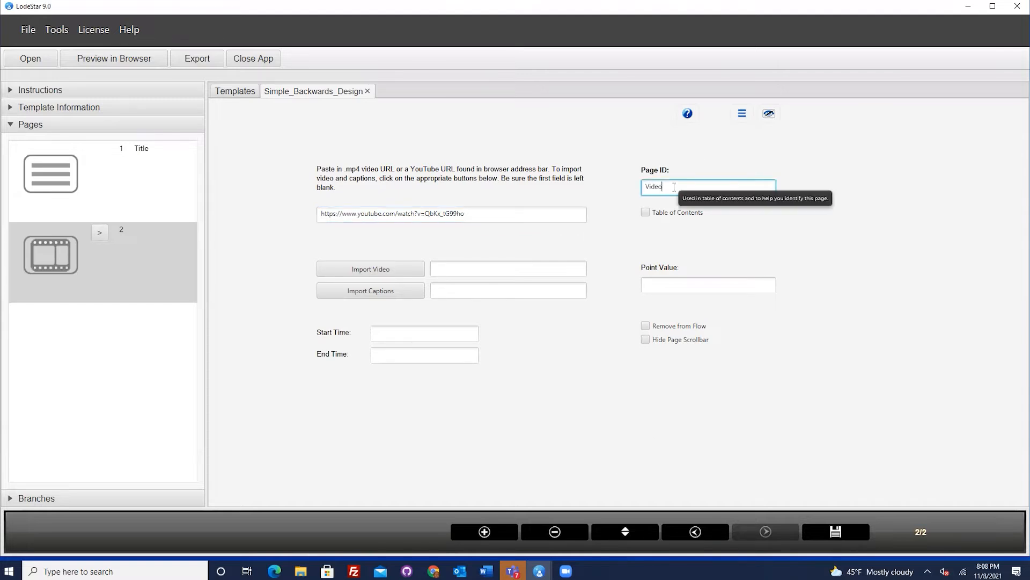
{"action": "left_click", "coordinate": [647, 216]}
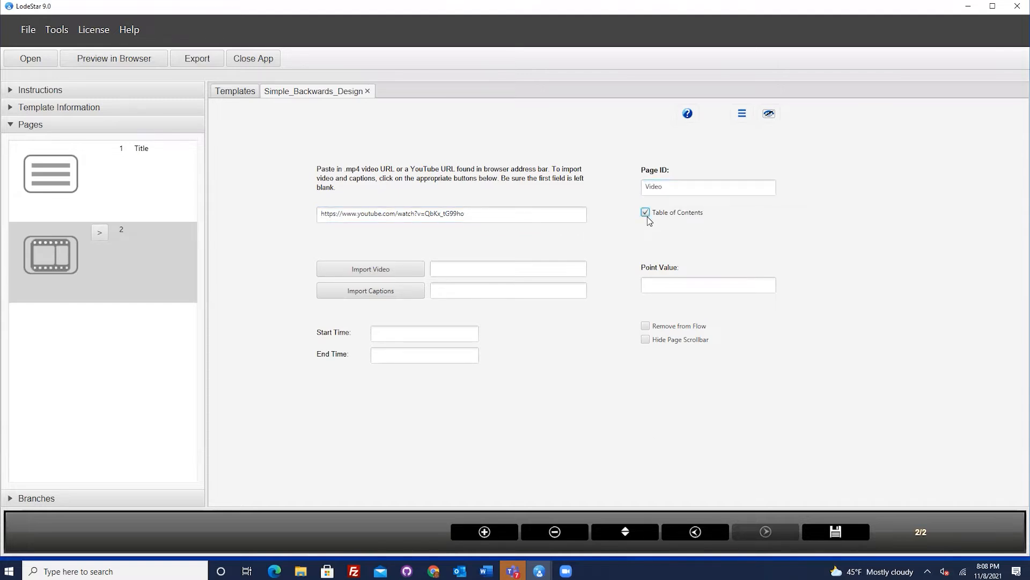
- Add a third page and change its page type to Text
{"action": "left_click", "coordinate": [485, 531]}
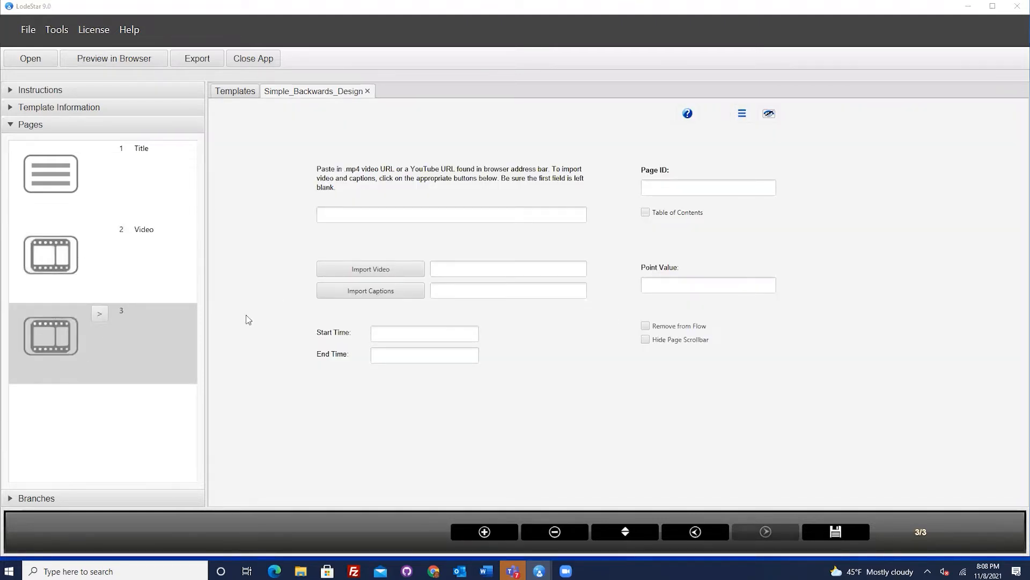
{"action": "left_click", "coordinate": [101, 313]}
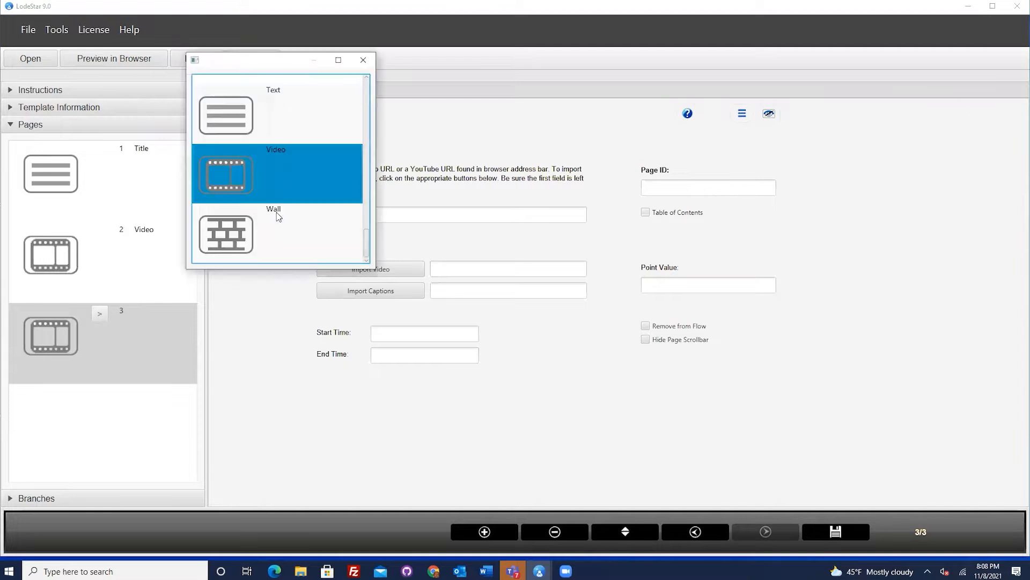
{"action": "left_click", "coordinate": [277, 126]}
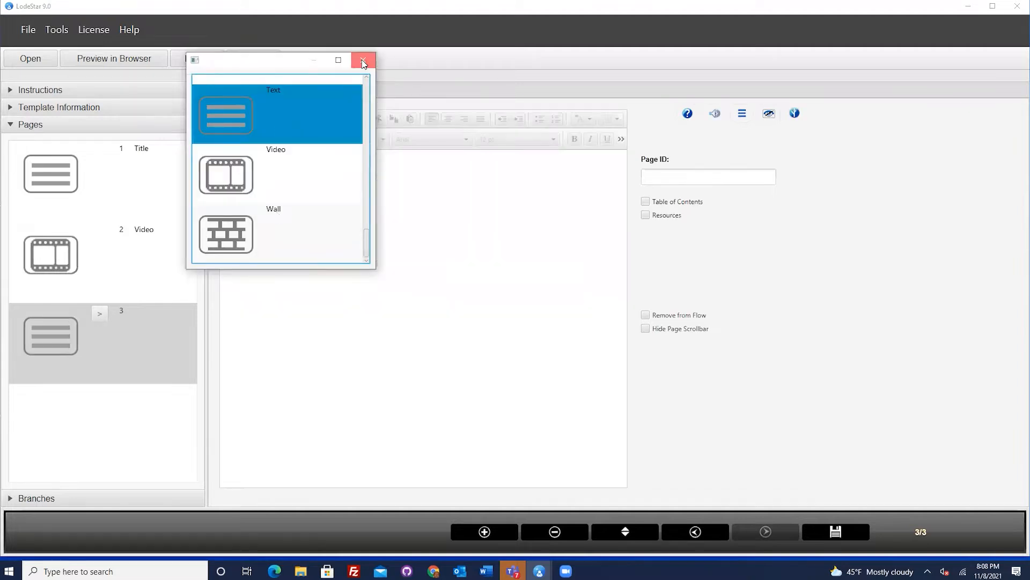
{"action": "left_click", "coordinate": [363, 59]}
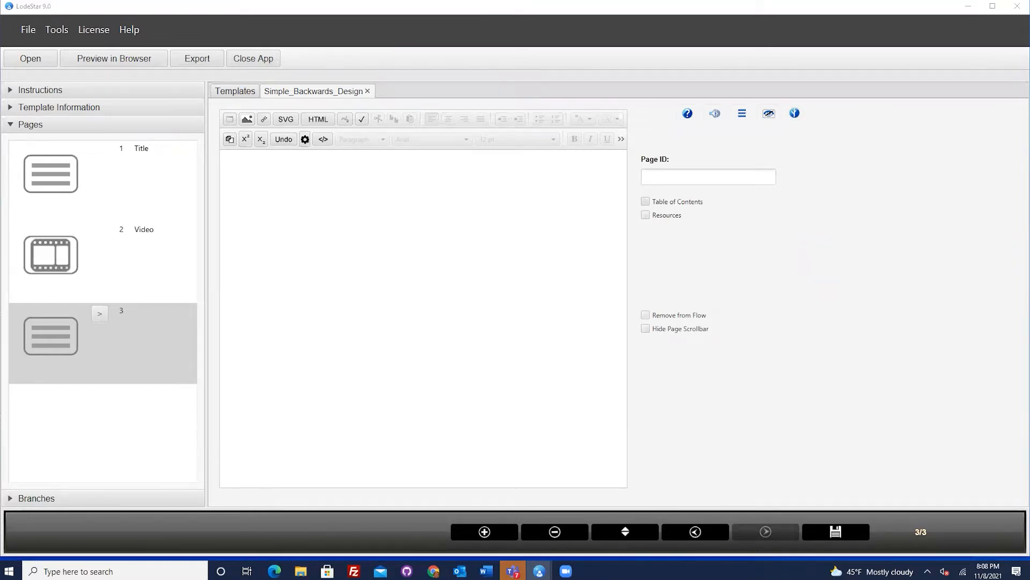
- Paste the copied instructions about conversing with a college dean into the third page
{"action": "left_click", "coordinate": [293, 199]}
{"action": "right_click", "coordinate": [293, 199]}
{"action": "left_click", "coordinate": [304, 249]}
- Set the third page's ID to "Instructions" and include the page in the table of contents
{"action": "left_click", "coordinate": [709, 174]}
{"action": "type", "text": "Instructions"}
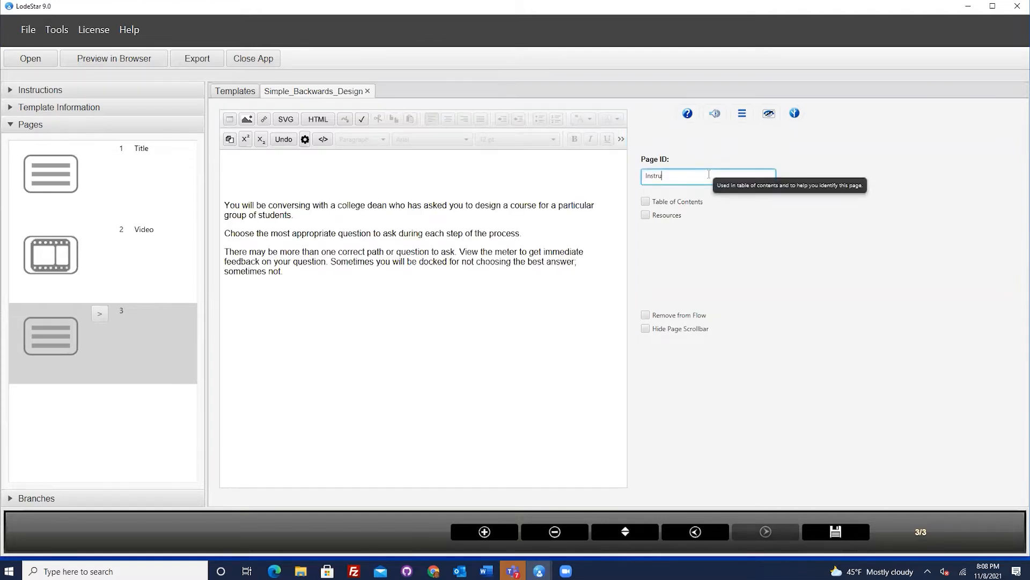
{"action": "left_click", "coordinate": [646, 201]}
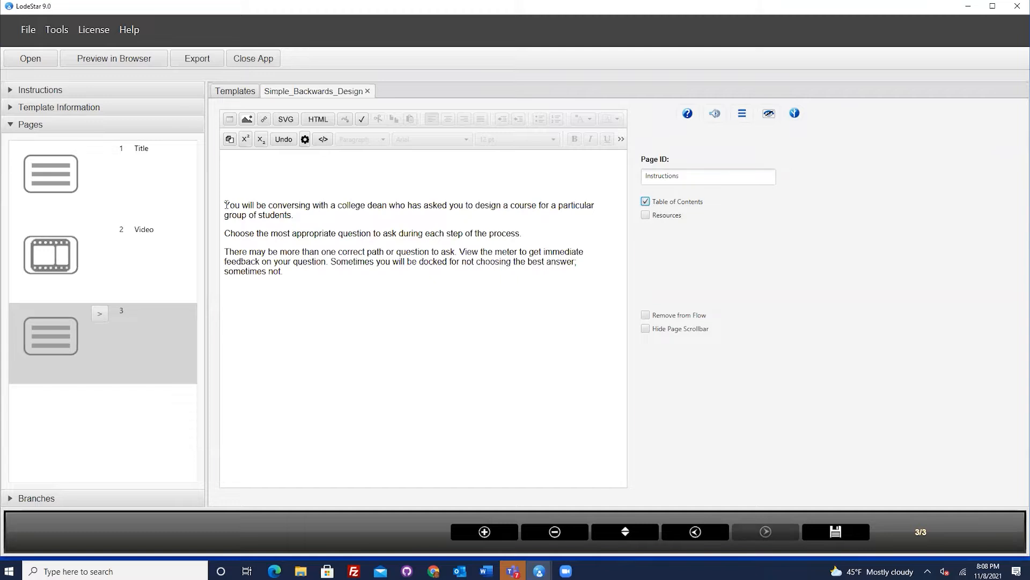
- Delete the extra blank lines above the pasted instructions
{"action": "left_click", "coordinate": [283, 166]}
{"action": "key", "text": "Delete"}
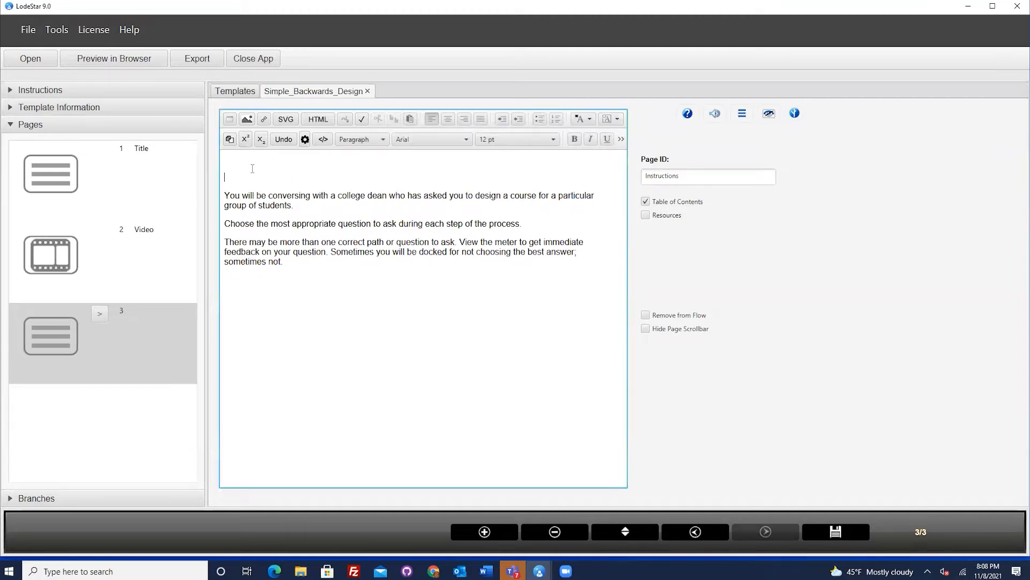
{"action": "key", "text": "Delete"}
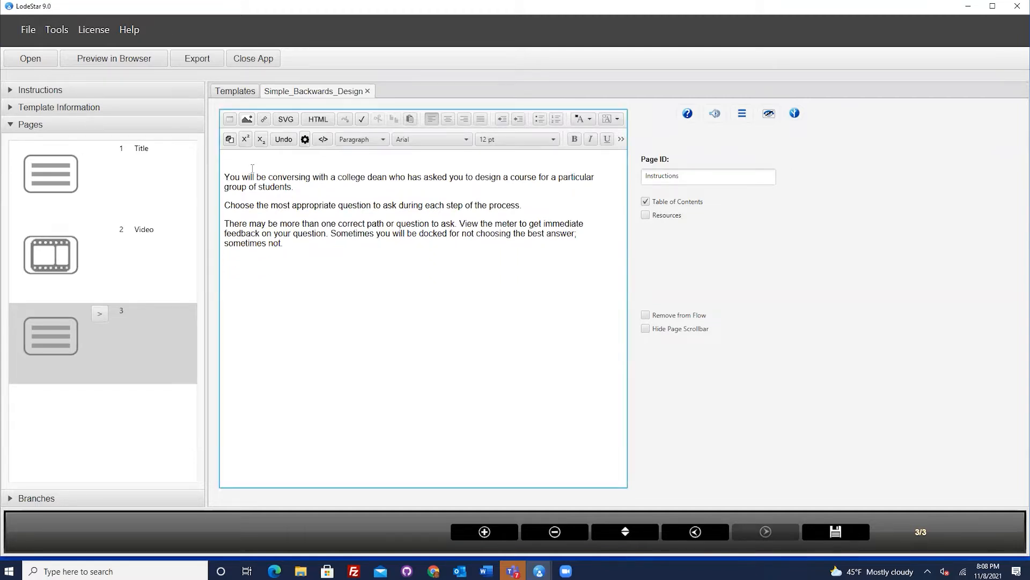
- Remove the remaining blank line above the instructions and insert the knowledge.png image before the text, size-optimized and 30% wide
{"action": "key", "text": "Delete"}
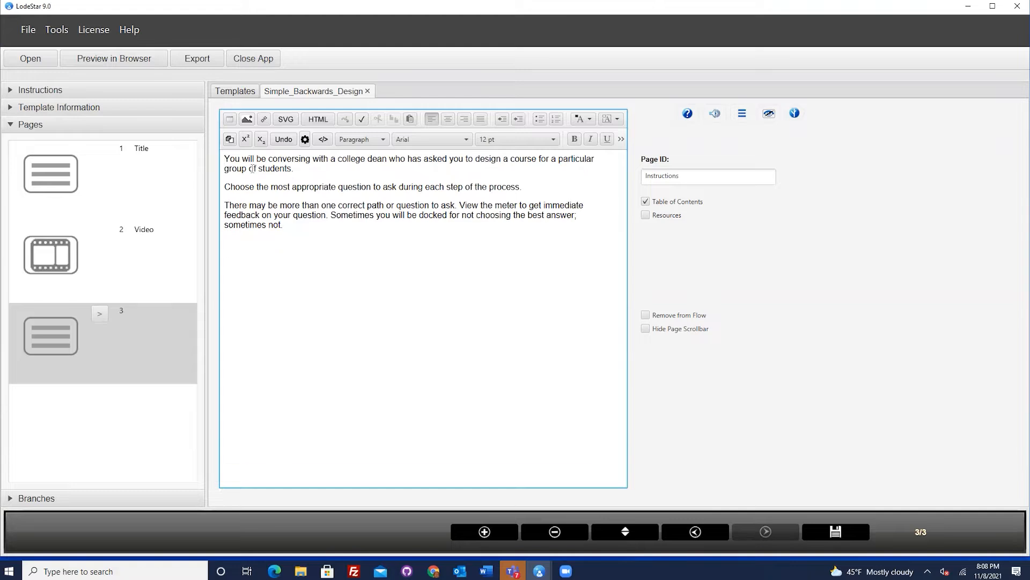
{"action": "left_click", "coordinate": [247, 119]}
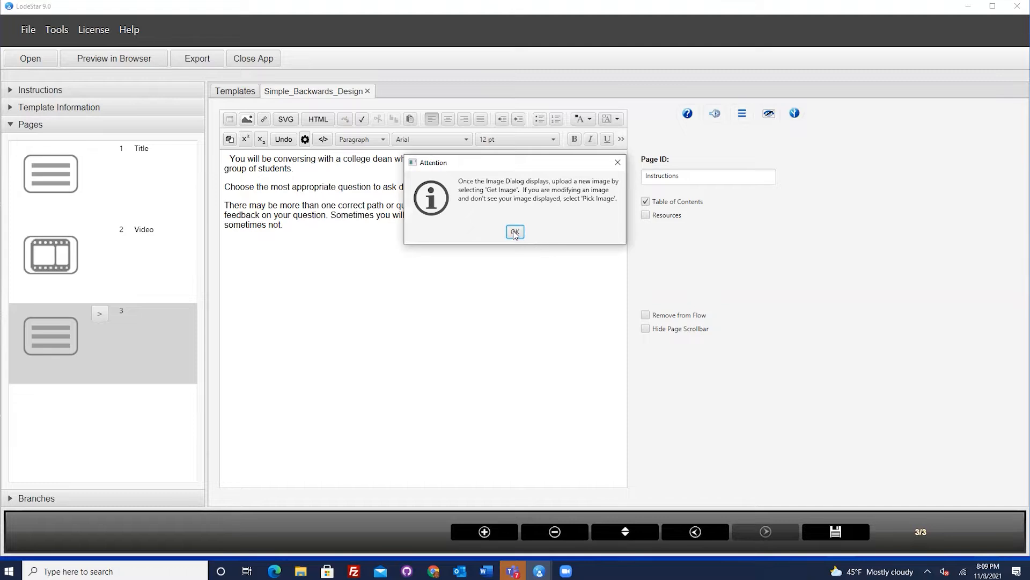
{"action": "key", "text": "Return"}
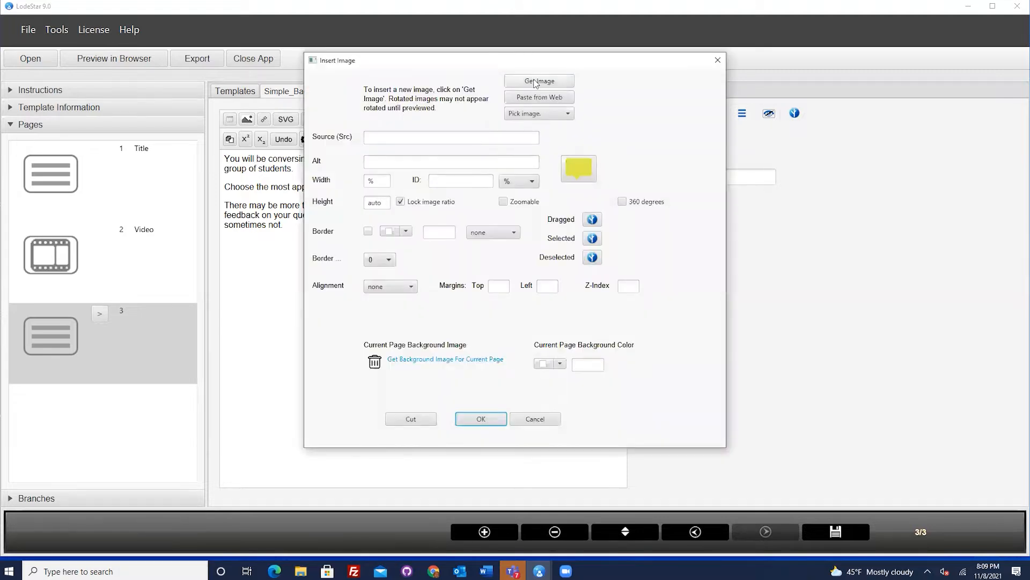
{"action": "left_click", "coordinate": [535, 82]}
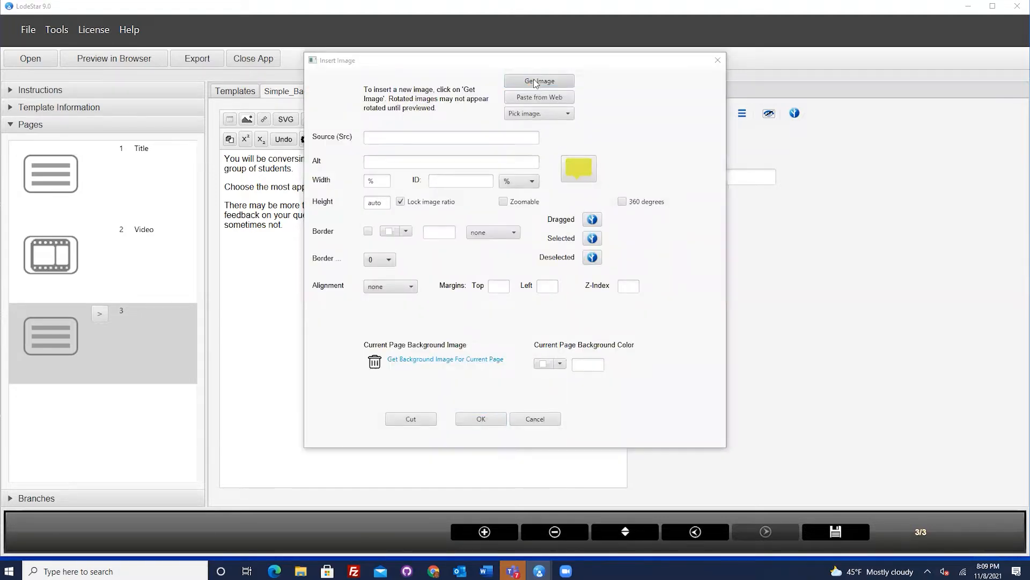
{"action": "left_click", "coordinate": [597, 156]}
{"action": "left_click", "coordinate": [882, 474]}
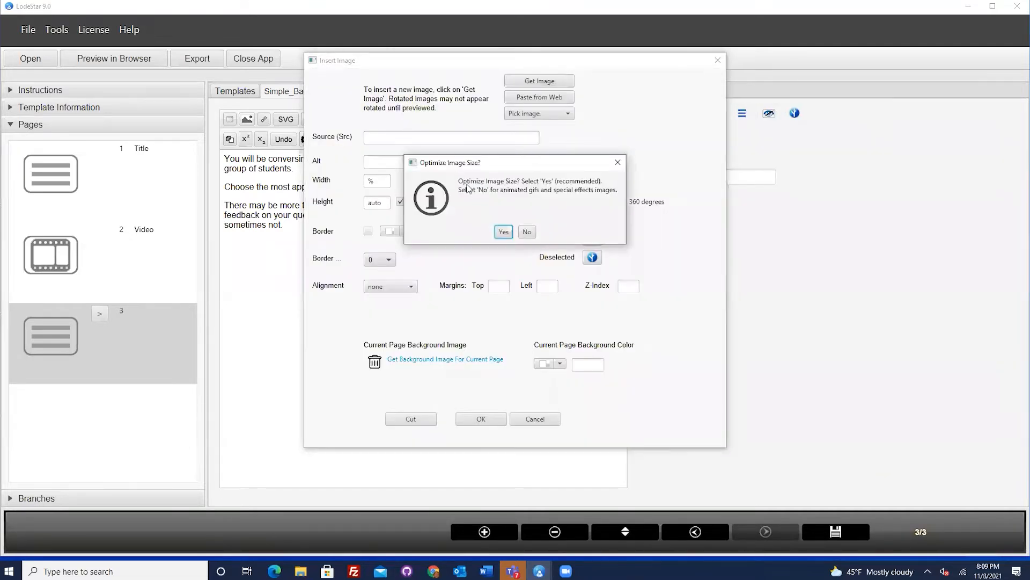
{"action": "left_click", "coordinate": [504, 232]}
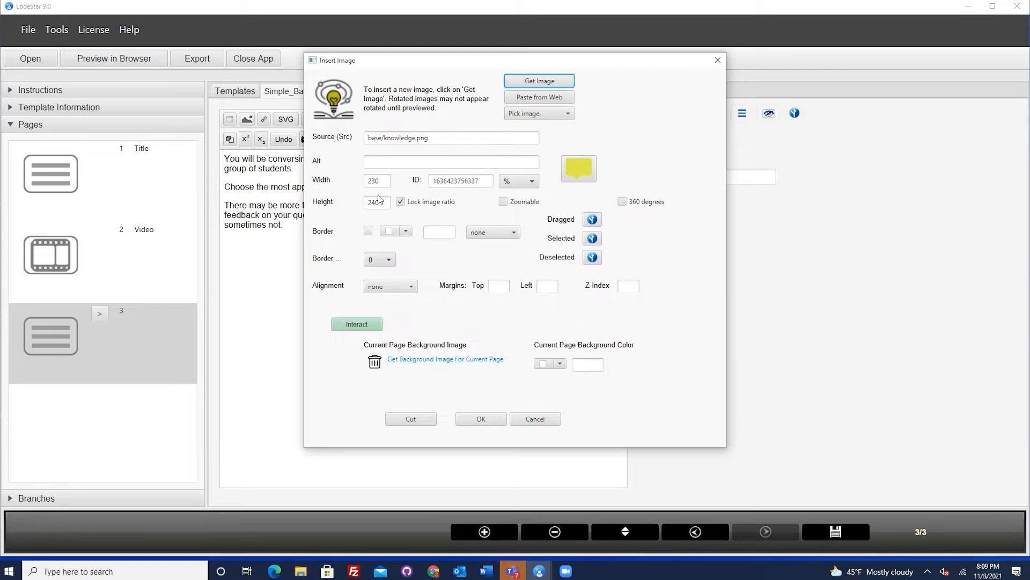
{"action": "left_click", "coordinate": [514, 181]}
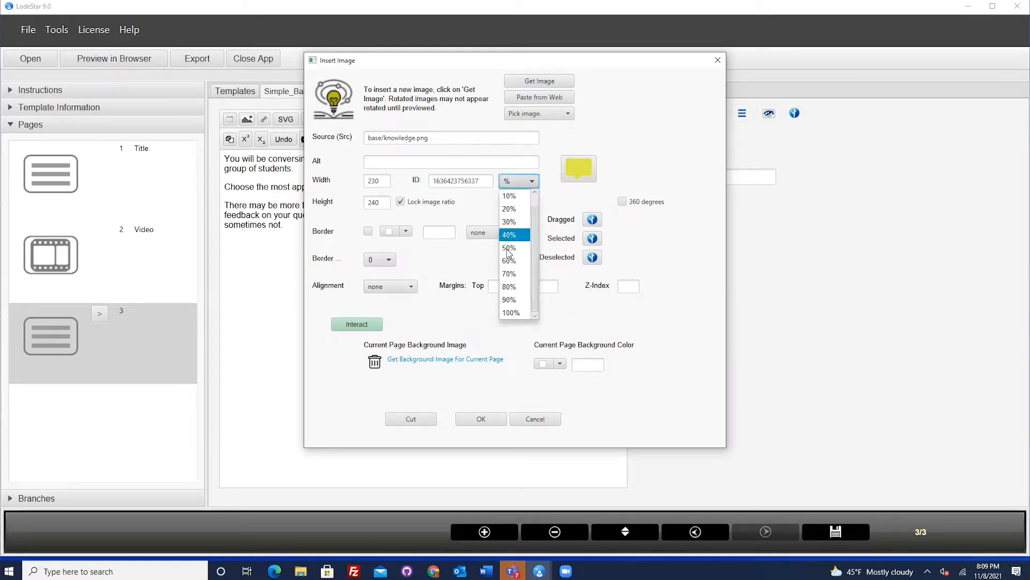
{"action": "left_click", "coordinate": [508, 221]}
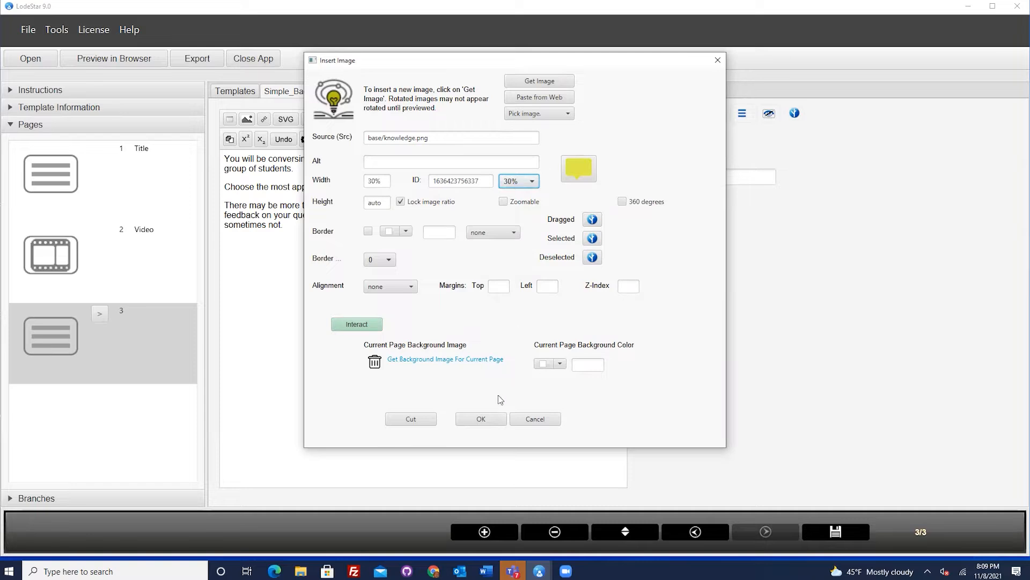
{"action": "left_click", "coordinate": [483, 420]}
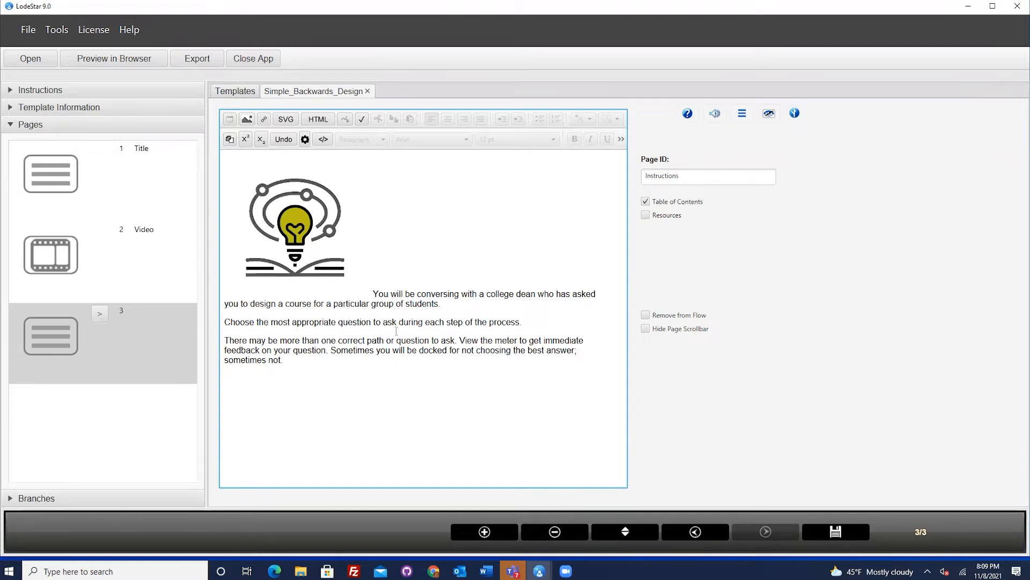
- Set the light bulb image's alignment to left so the instructions text wraps beside it
{"action": "double_click", "coordinate": [298, 227]}
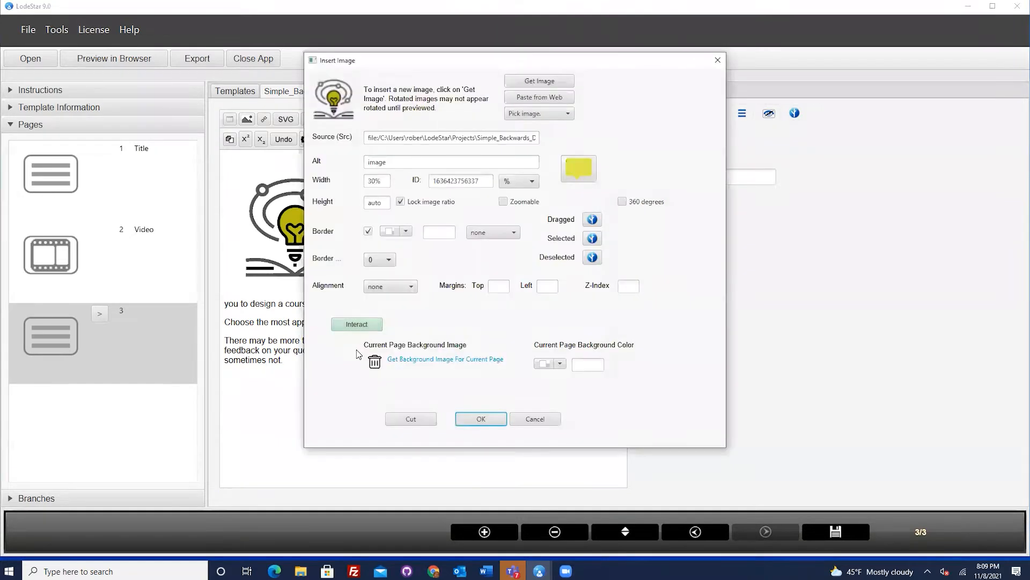
{"action": "left_click", "coordinate": [377, 289]}
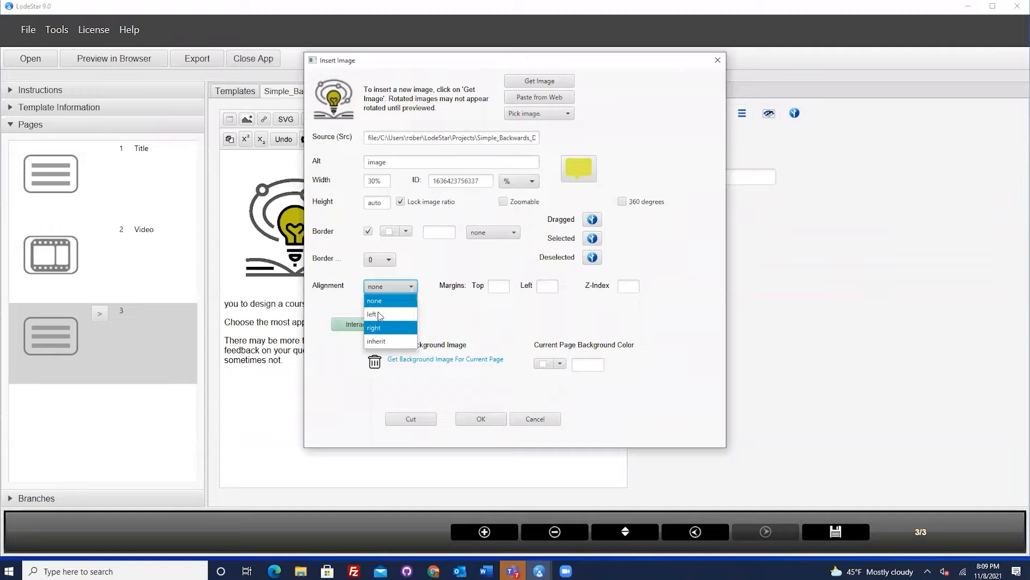
{"action": "left_click", "coordinate": [378, 314]}
{"action": "left_click", "coordinate": [481, 419]}
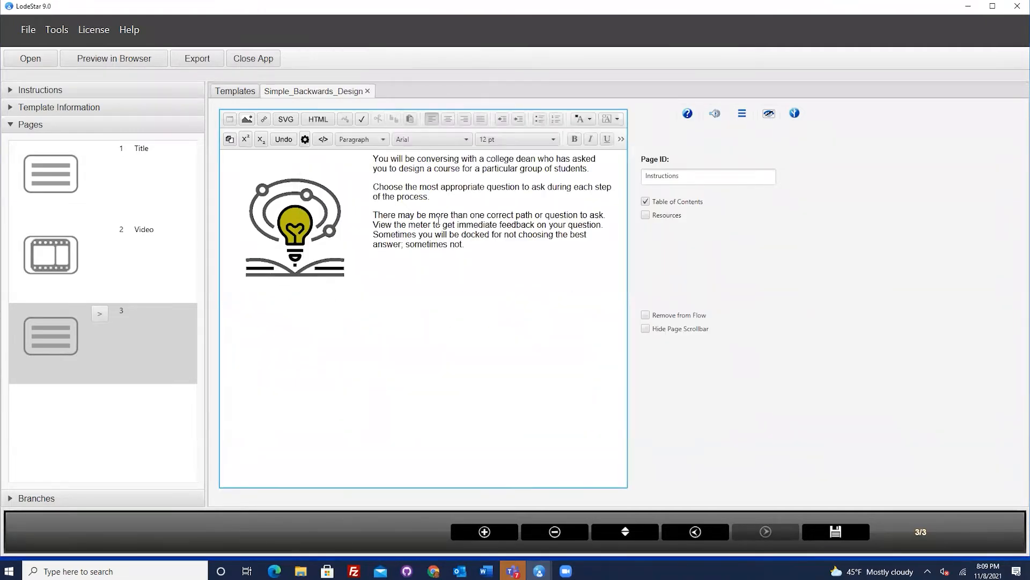
- Add the title "Instructions" above the instructions text and format it as Heading 2
{"action": "key", "text": "Return"}
{"action": "key", "text": "Return"}
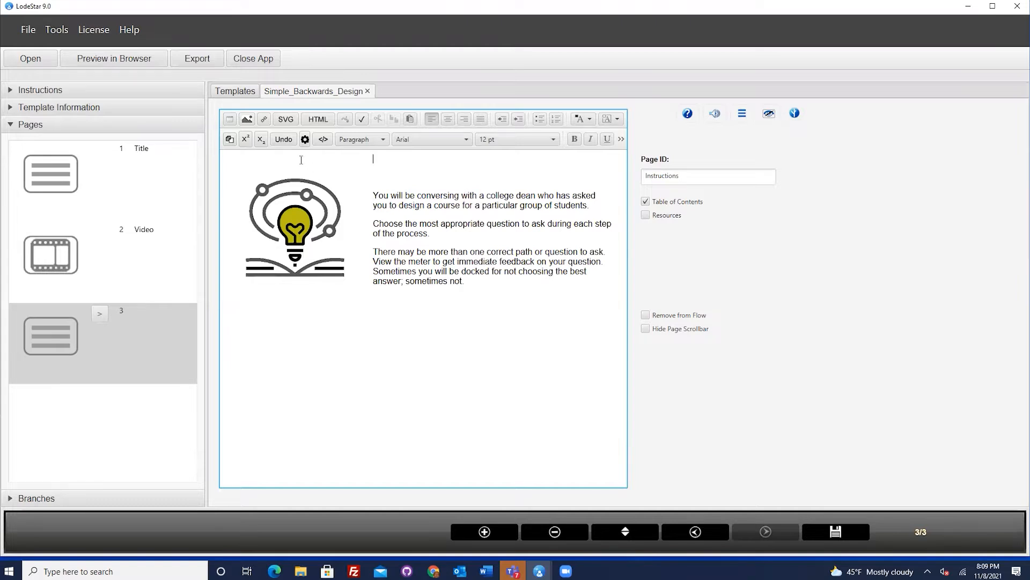
{"action": "type", "text": "Insru"}
{"action": "key", "text": "BackSpace"}
{"action": "key", "text": "BackSpace"}
{"action": "type", "text": "tructions"}
{"action": "double_click", "coordinate": [365, 159]}
{"action": "left_click", "coordinate": [368, 140]}
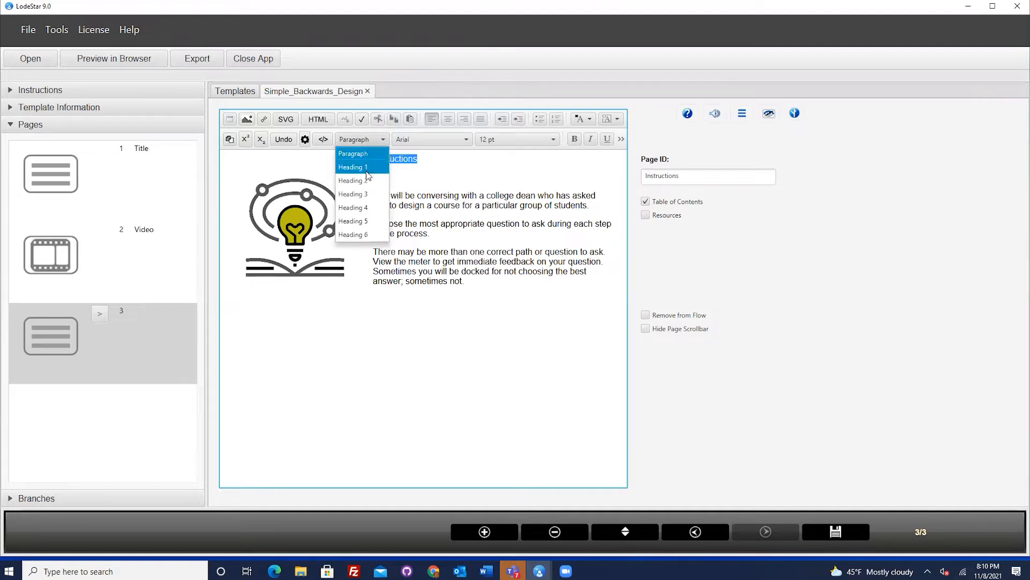
{"action": "left_click", "coordinate": [368, 180]}
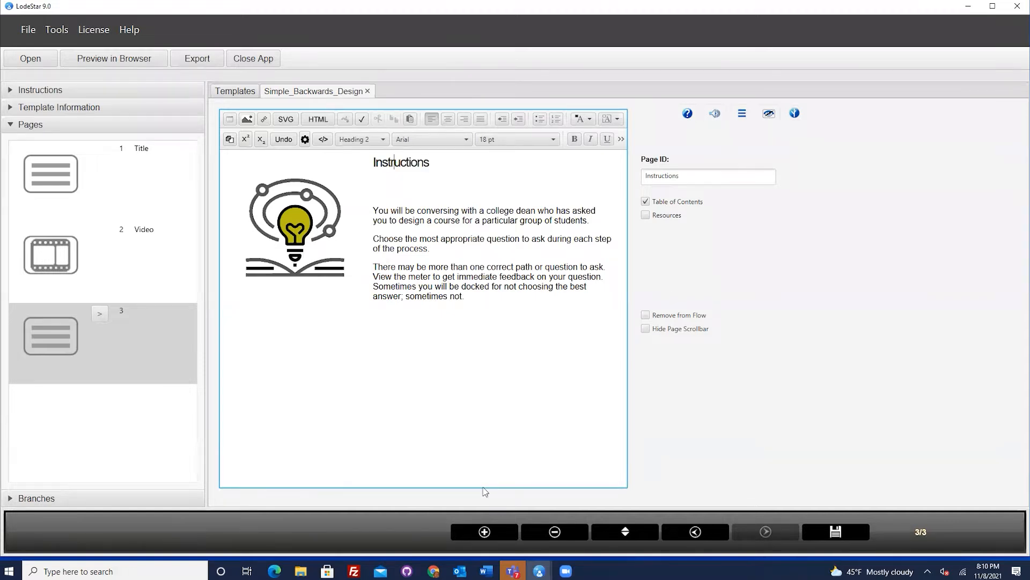
- Add a fourth page and change its page type to Interview
{"action": "left_click", "coordinate": [485, 533]}
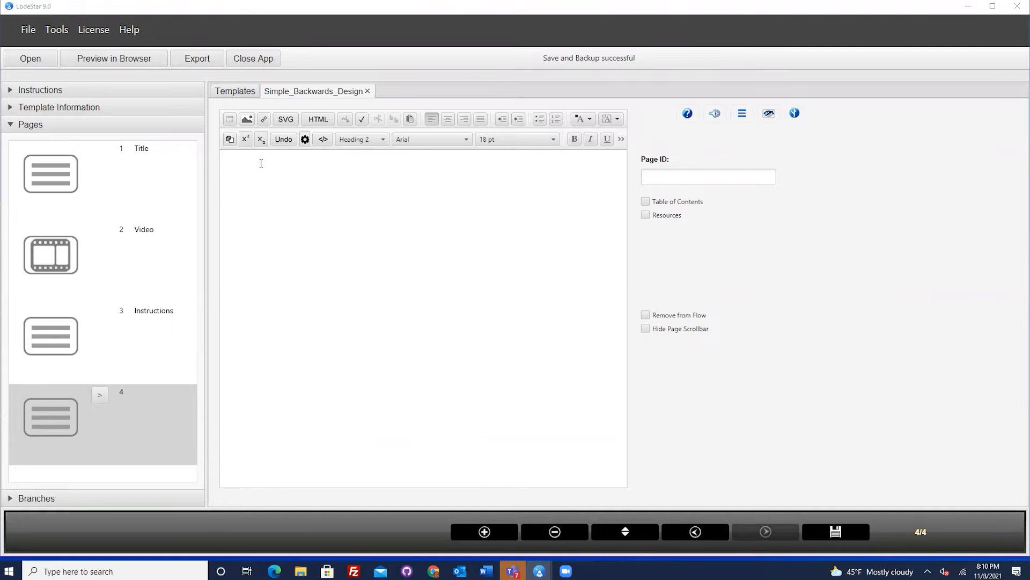
{"action": "left_click", "coordinate": [100, 395]}
{"action": "scroll", "coordinate": [272, 185], "scroll_direction": "up", "scroll_amount": 5}
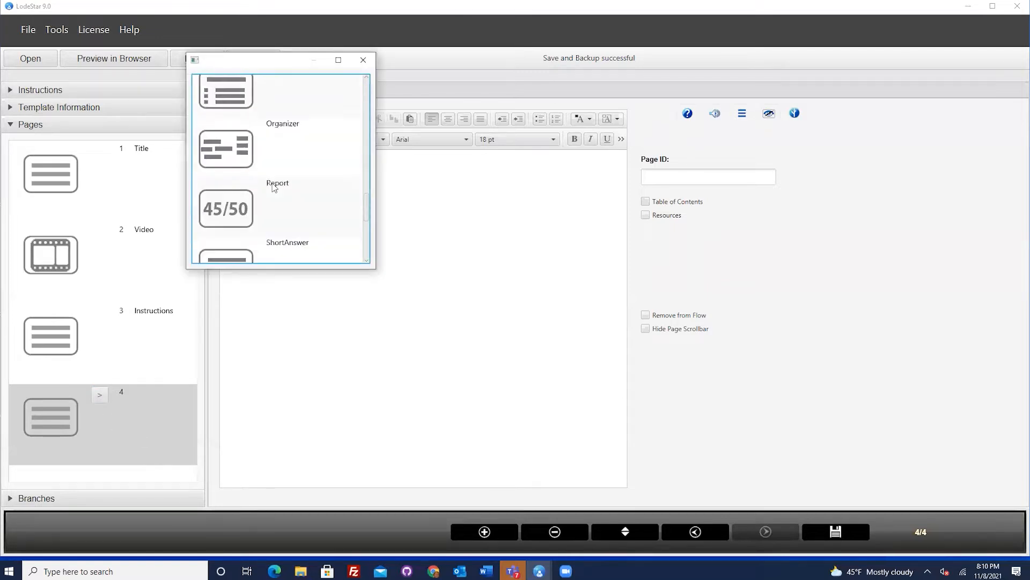
{"action": "scroll", "coordinate": [272, 188], "scroll_direction": "up", "scroll_amount": 4}
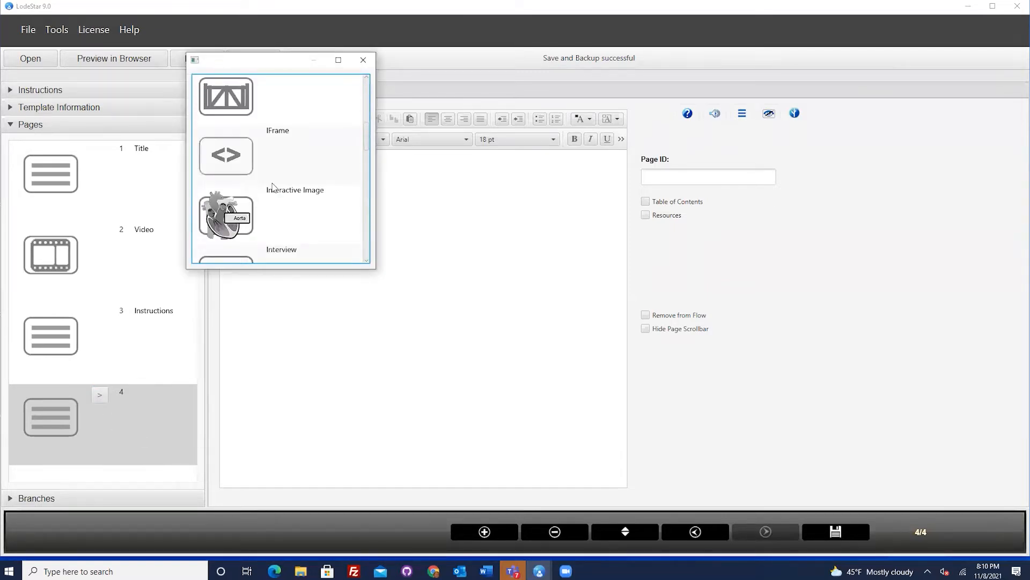
{"action": "scroll", "coordinate": [268, 183], "scroll_direction": "down", "scroll_amount": 3}
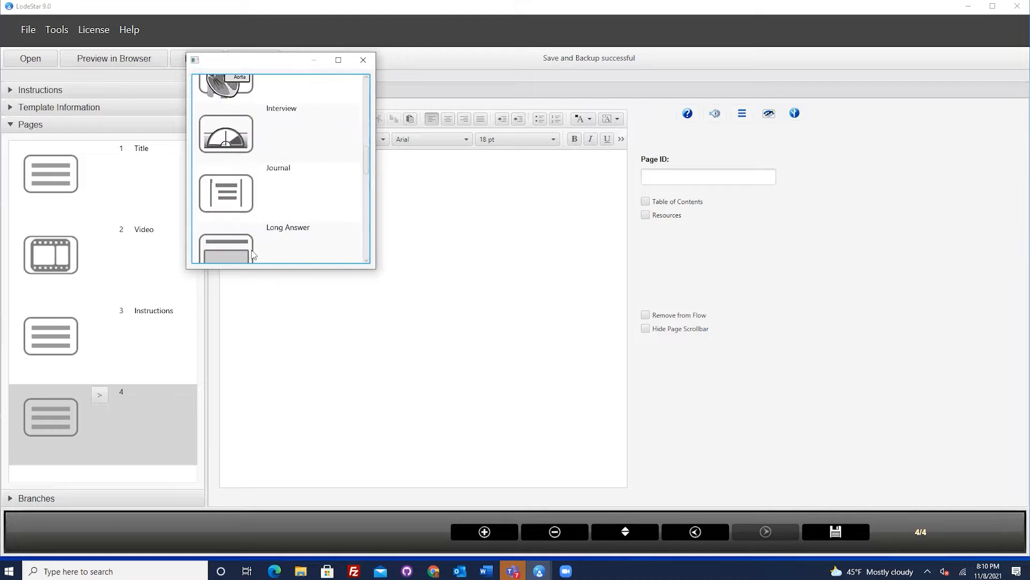
{"action": "left_click", "coordinate": [224, 126]}
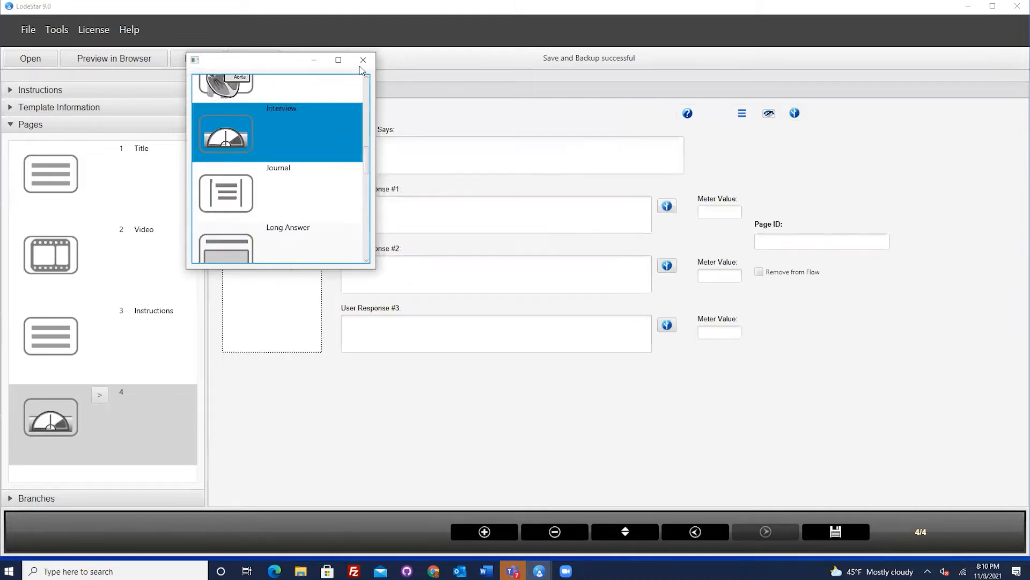
{"action": "left_click", "coordinate": [363, 60]}
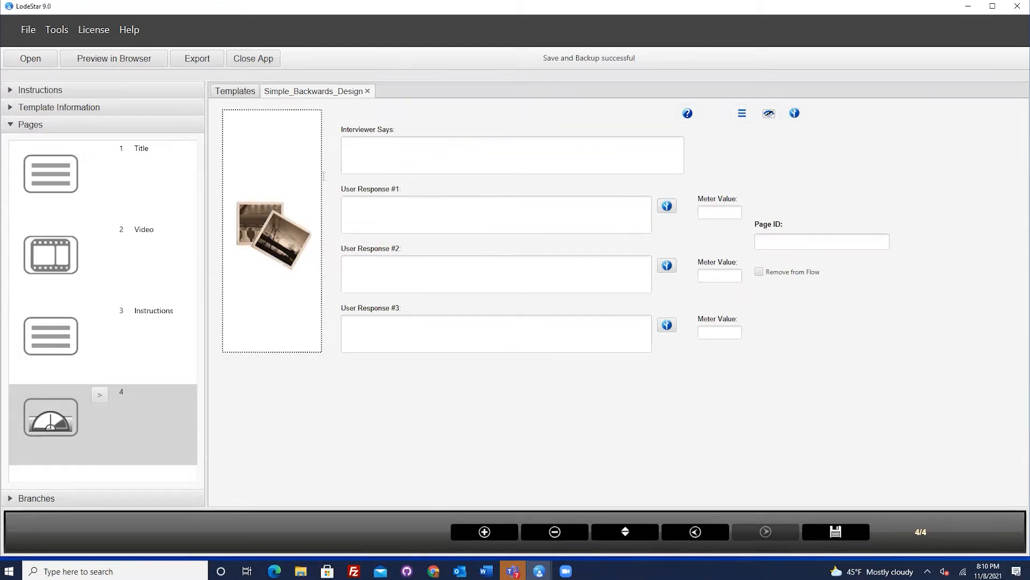
- Examine the interview page's interviewer text, its three user response fields and their meter value fields
{"action": "left_click", "coordinate": [461, 153]}
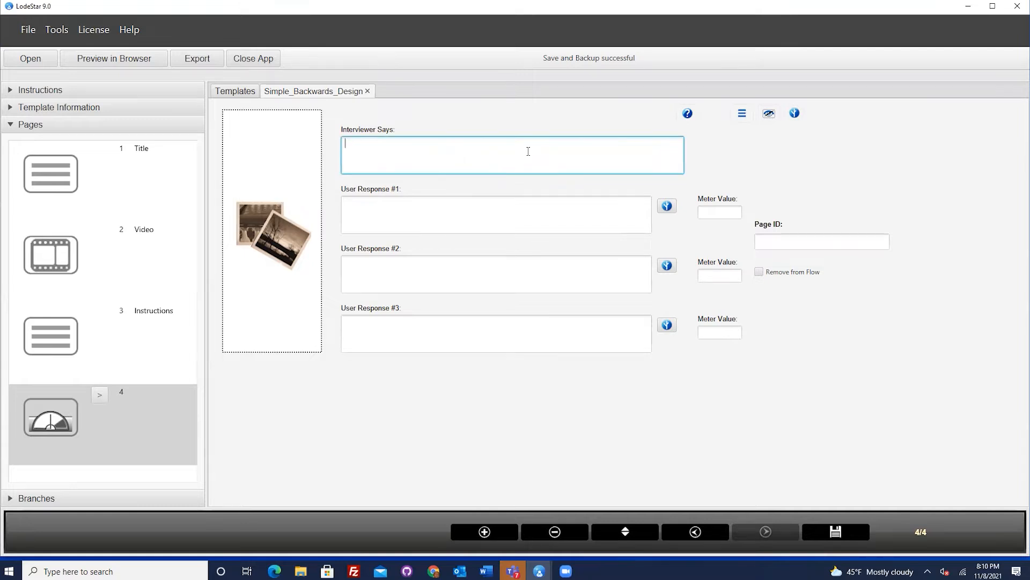
{"action": "left_click", "coordinate": [396, 213]}
{"action": "left_click", "coordinate": [381, 270]}
{"action": "left_click", "coordinate": [375, 325]}
{"action": "left_click", "coordinate": [378, 221]}
{"action": "left_click", "coordinate": [374, 271]}
{"action": "left_click", "coordinate": [376, 323]}
{"action": "left_click", "coordinate": [387, 220]}
{"action": "left_click", "coordinate": [379, 268]}
{"action": "left_click", "coordinate": [379, 320]}
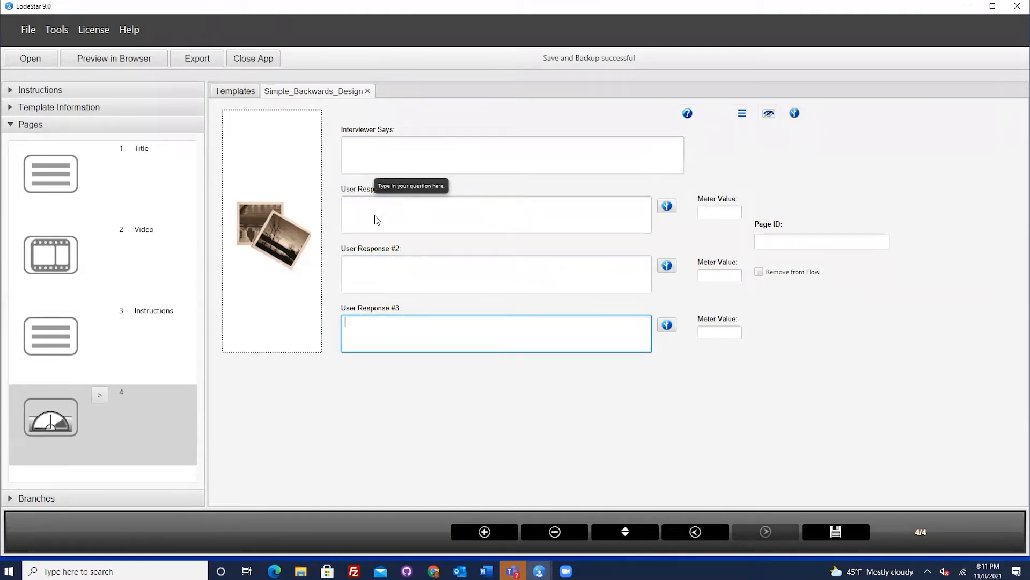
{"action": "left_click", "coordinate": [709, 214]}
{"action": "left_click", "coordinate": [717, 276]}
{"action": "left_click", "coordinate": [717, 330]}
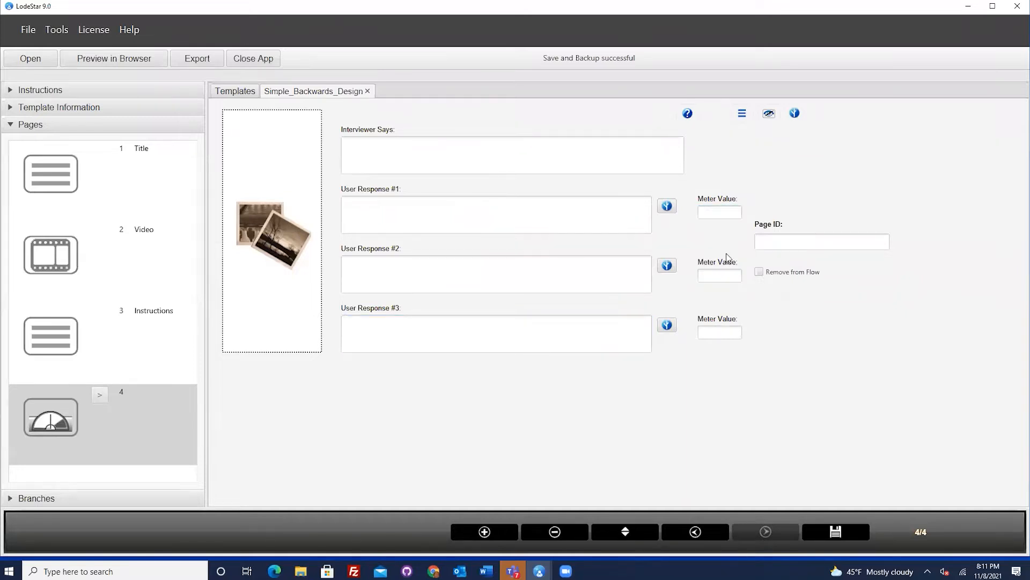
{"action": "left_click", "coordinate": [721, 212]}
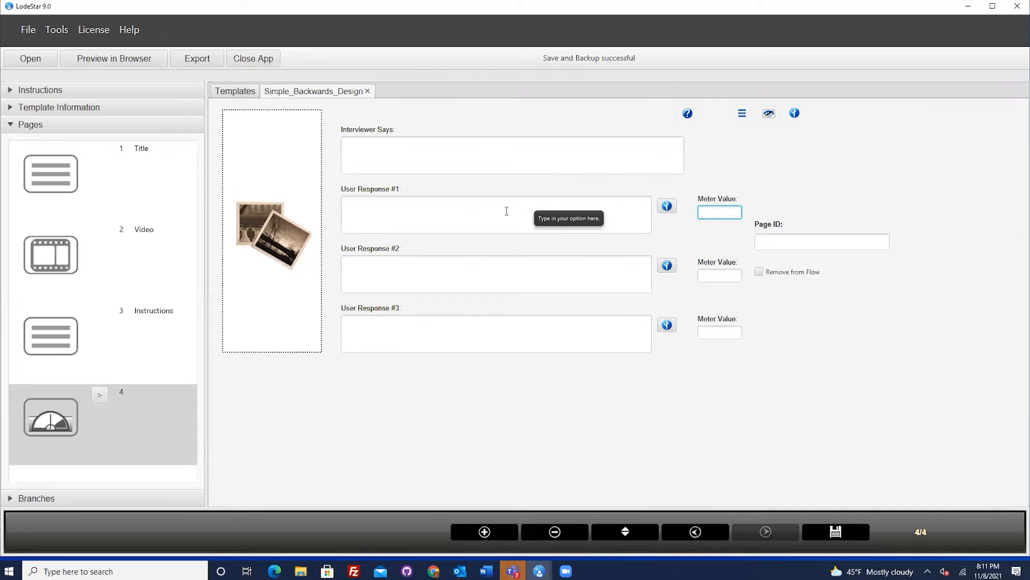
{"action": "left_click", "coordinate": [733, 332]}
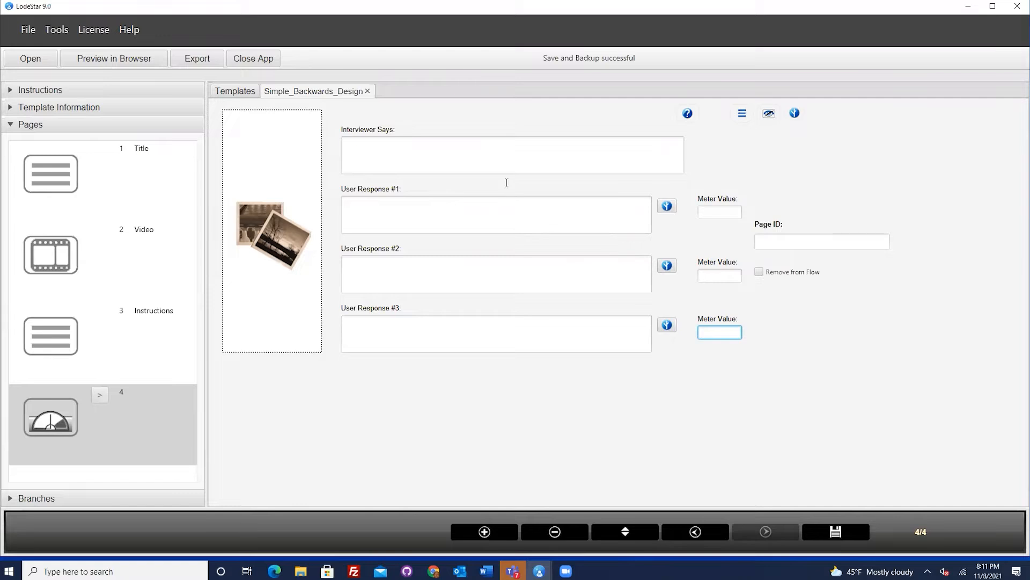
- Set man_neutral.png from the Saint Cloud pictures folder as the interviewer's image
{"action": "left_click", "coordinate": [263, 200]}
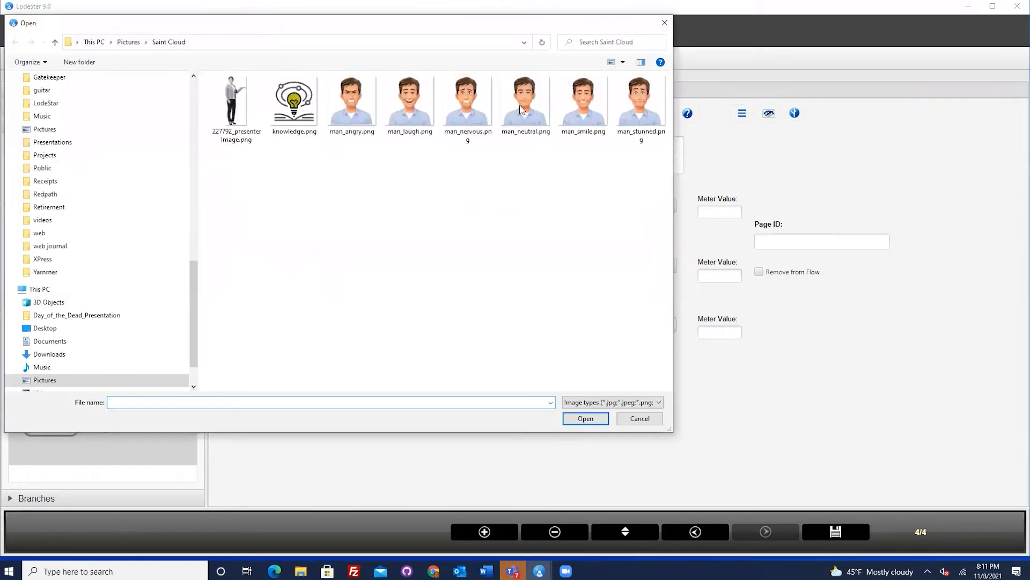
{"action": "left_click", "coordinate": [519, 104]}
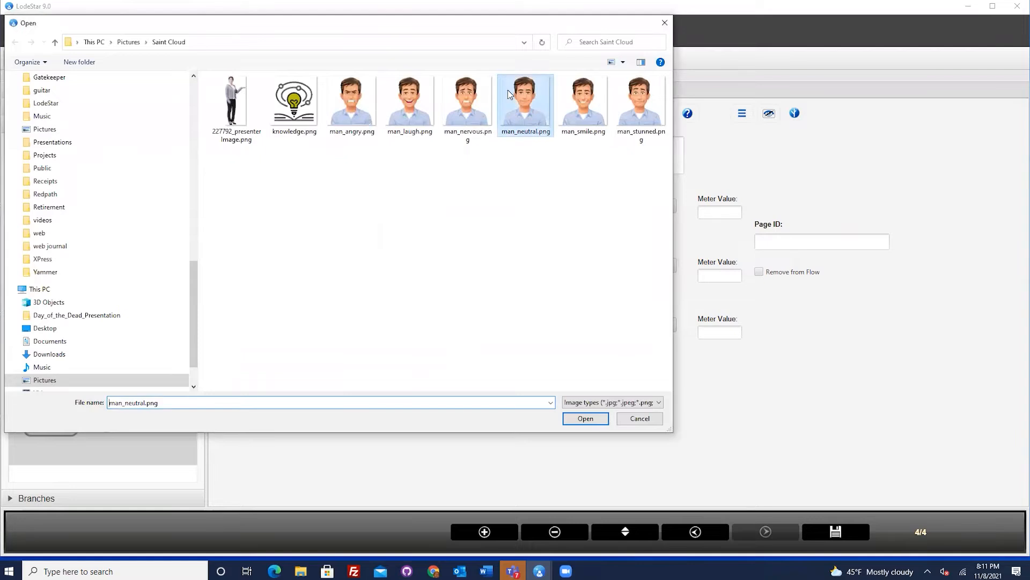
{"action": "left_click", "coordinate": [585, 418]}
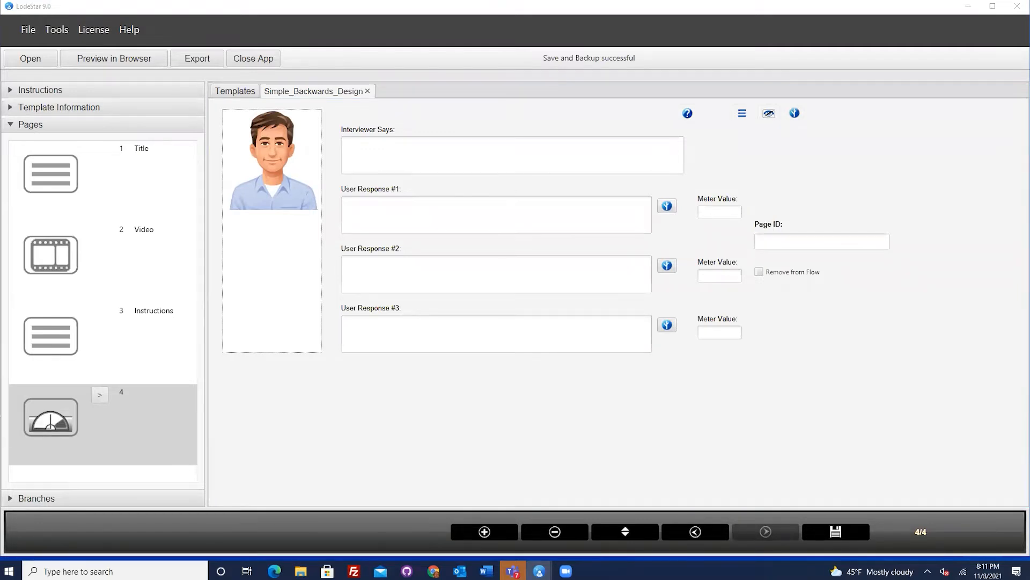
- Set the interviewer's line to "I would like you to design a course that will help teachers advance their use of technology in the classroom?"
{"action": "left_click", "coordinate": [395, 155]}
{"action": "type", "text": "I would like you to design a course that will help teachers advance their use of technology in the classroom?"}
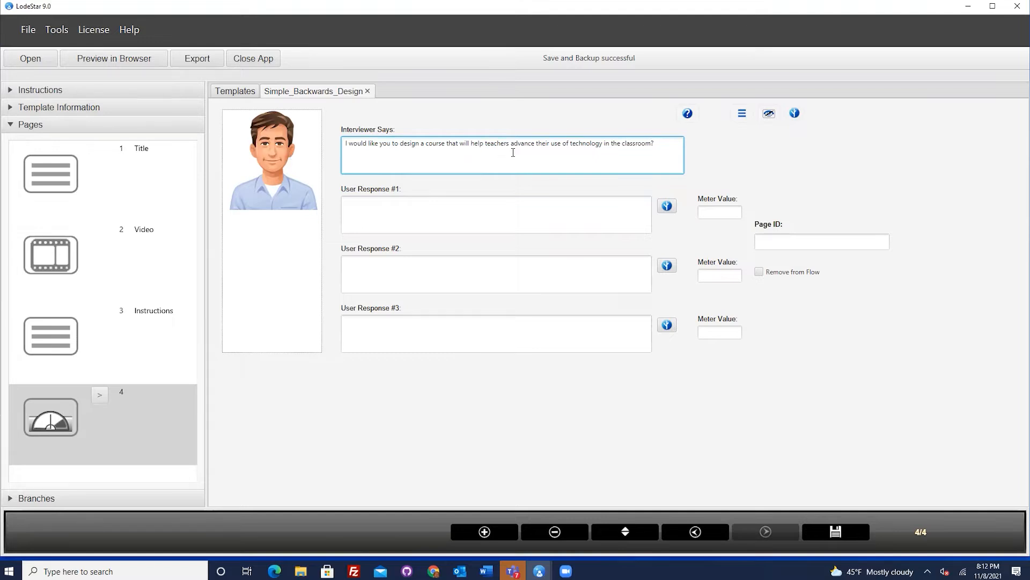
{"action": "left_click", "coordinate": [641, 144]}
- Enter "Who are the students? What needs to do they have?" as user response #1
{"action": "left_click", "coordinate": [505, 216]}
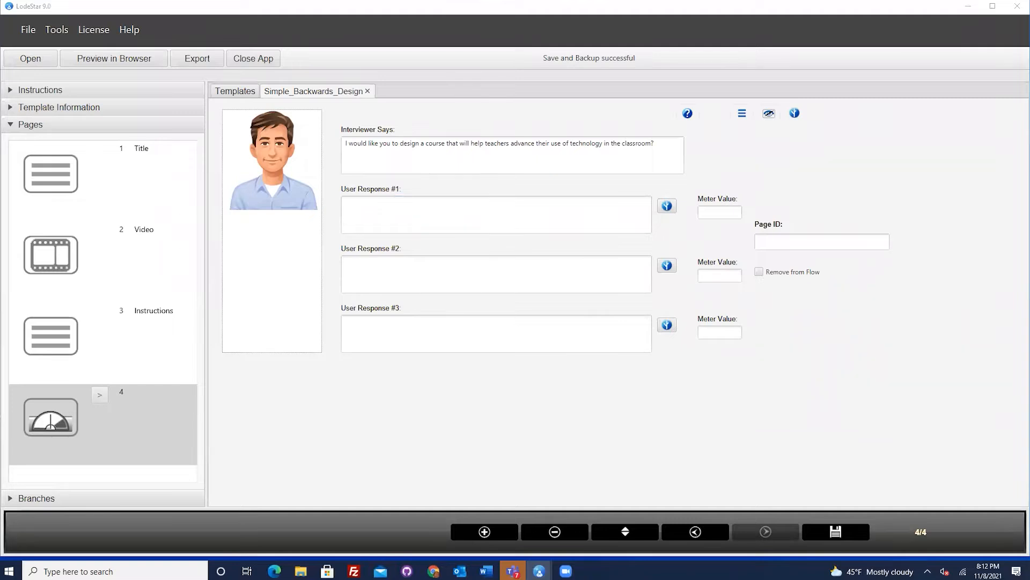
{"action": "left_click", "coordinate": [366, 215]}
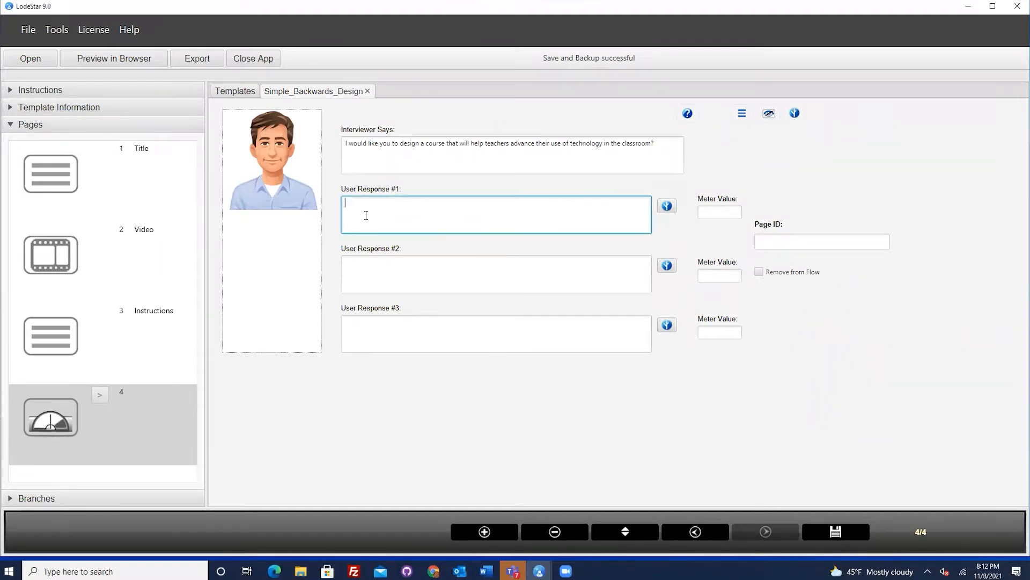
{"action": "type", "text": "Who are the students? What needs to do they have?"}
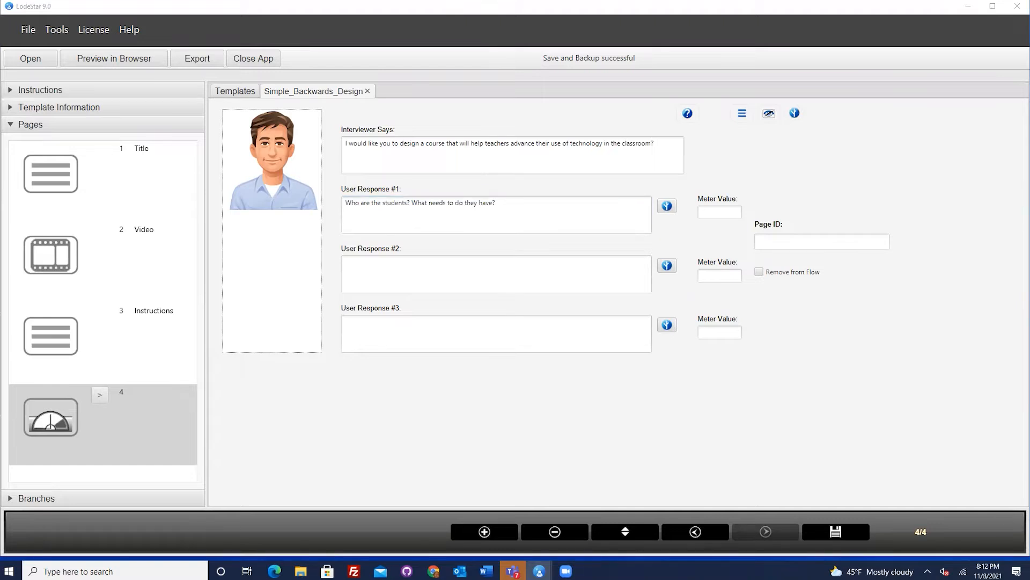
- Enter "What sorts of technologies do we use in our course?" as user response #2
{"action": "left_click", "coordinate": [403, 278]}
{"action": "type", "text": "What sorts of technologies do we use in our course?"}
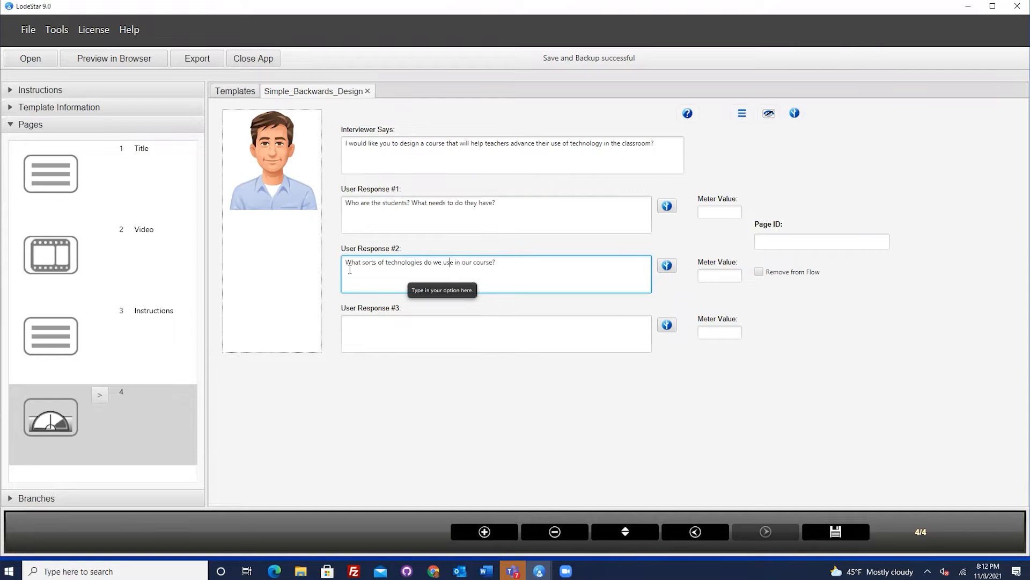
- Enter "Will this be a classroom or hybrid class or will it be strictly online?" as user response #3
{"action": "left_click", "coordinate": [418, 338]}
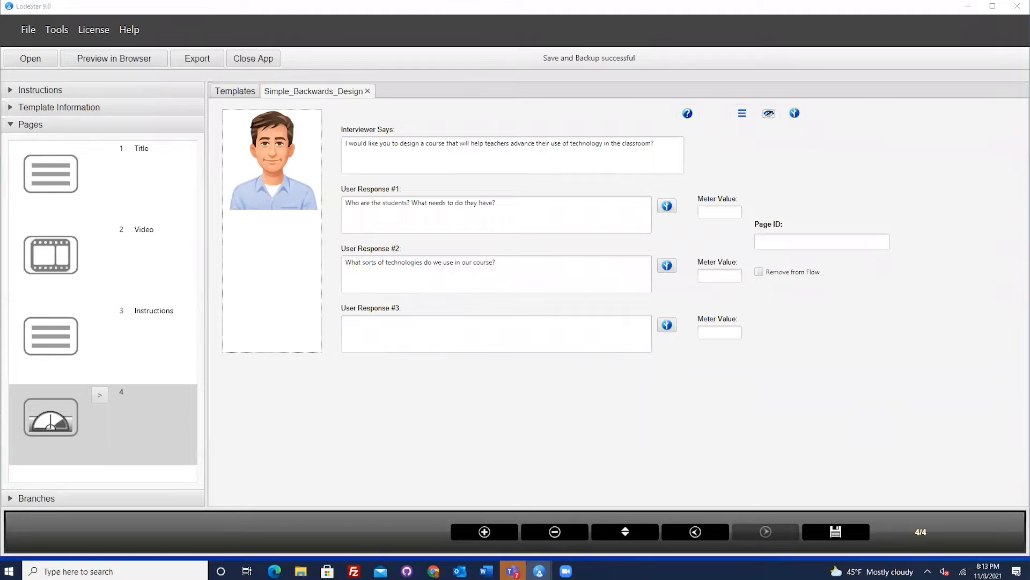
{"action": "left_click", "coordinate": [442, 327]}
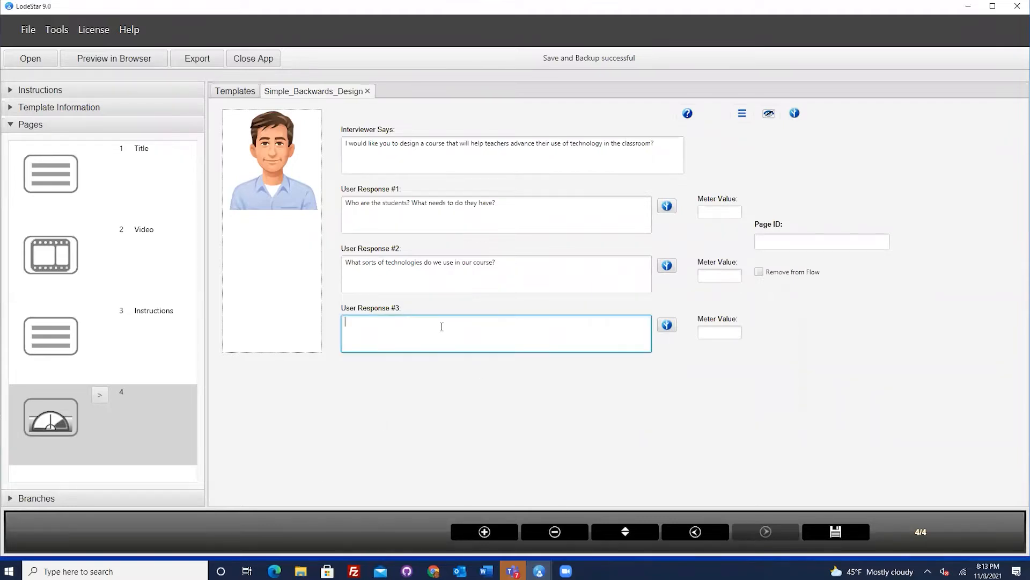
{"action": "type", "text": "Will this be a classroom or hybrid class or will it be strictly online?"}
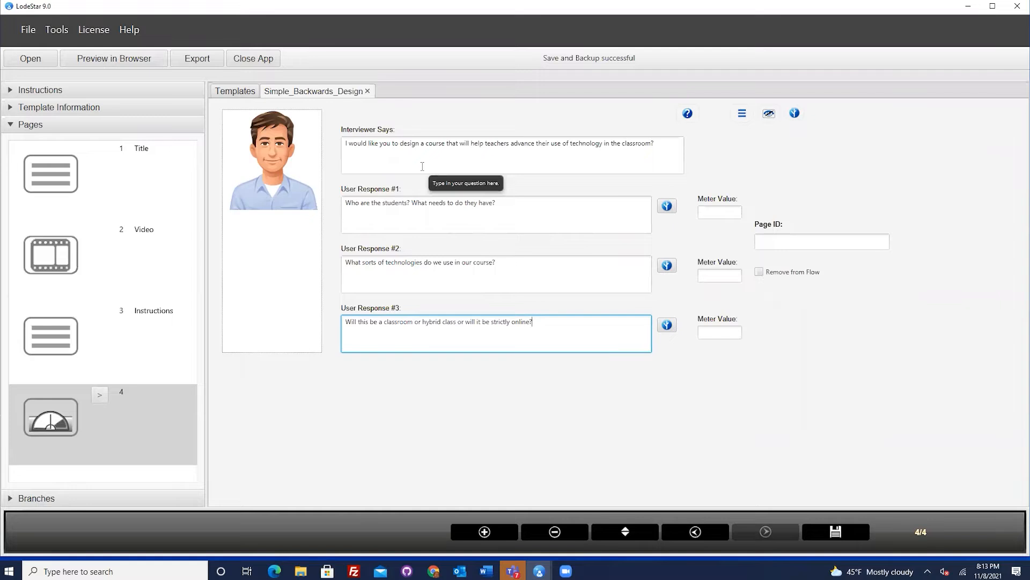
- Set the meter values to 5 for user response #1, 3 for #2 and 1 for #3
{"action": "left_click", "coordinate": [706, 212]}
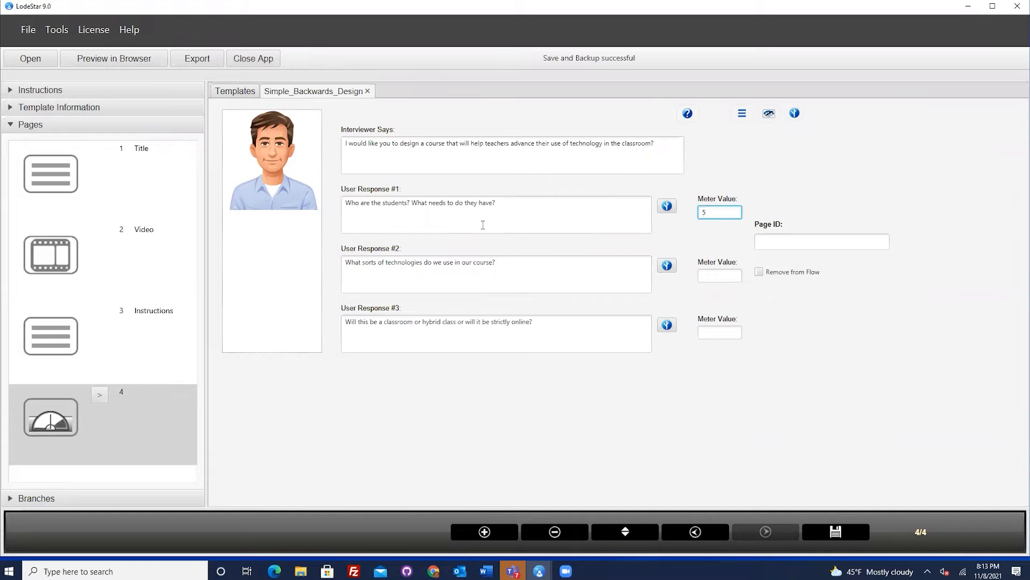
{"action": "left_click", "coordinate": [716, 275]}
{"action": "type", "text": "3"}
{"action": "left_click", "coordinate": [714, 330]}
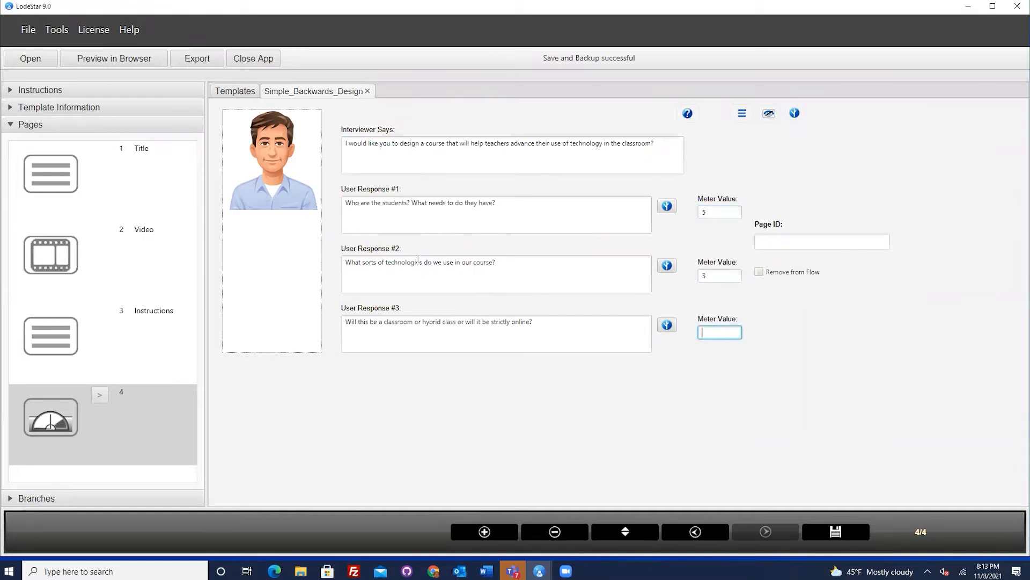
{"action": "double_click", "coordinate": [705, 274]}
{"action": "left_click", "coordinate": [708, 333]}
{"action": "type", "text": "1"}
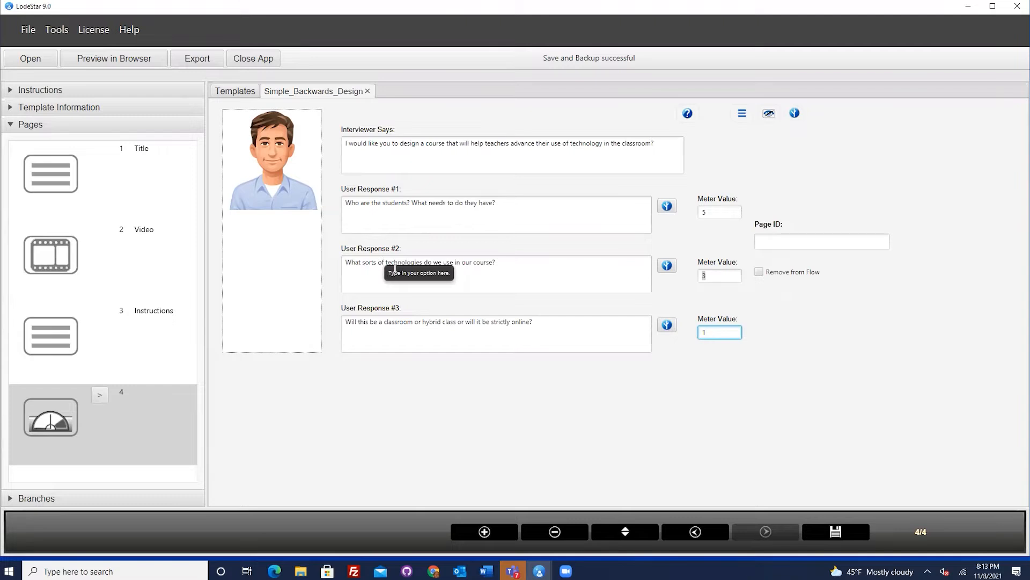
{"action": "left_click", "coordinate": [508, 262]}
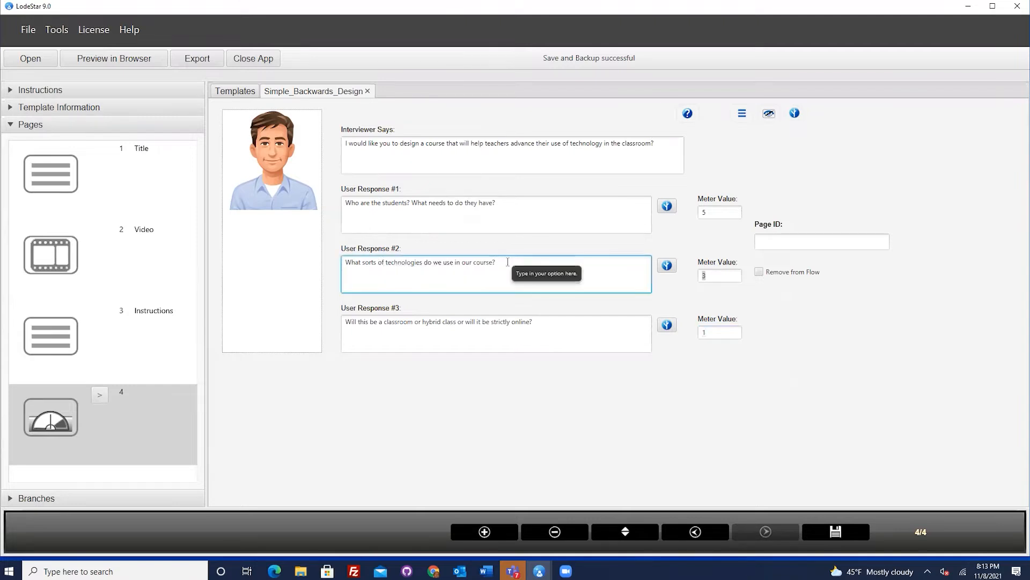
{"action": "left_click", "coordinate": [713, 274]}
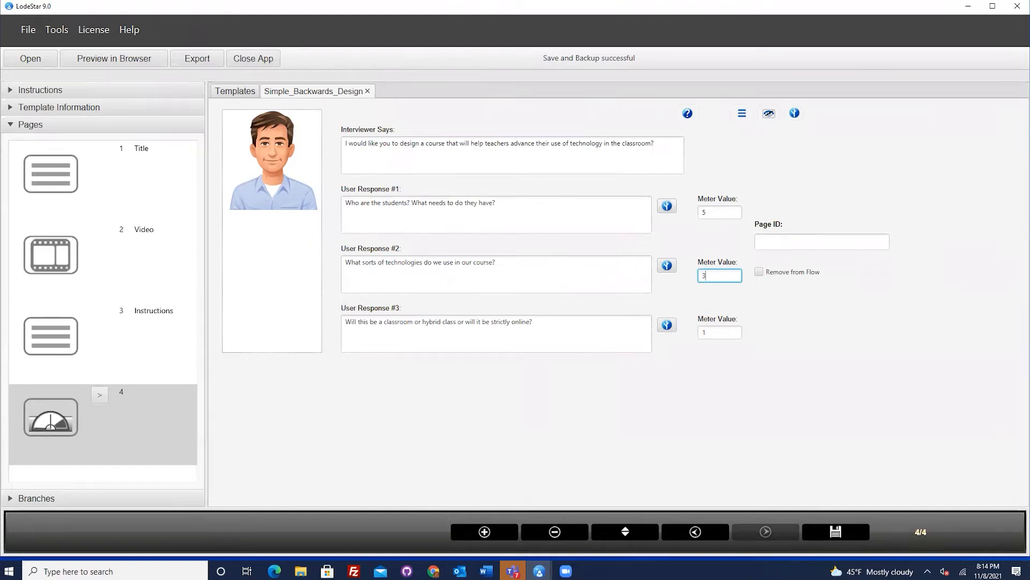
- Set the interview page's ID to Q1
{"action": "left_click", "coordinate": [802, 241]}
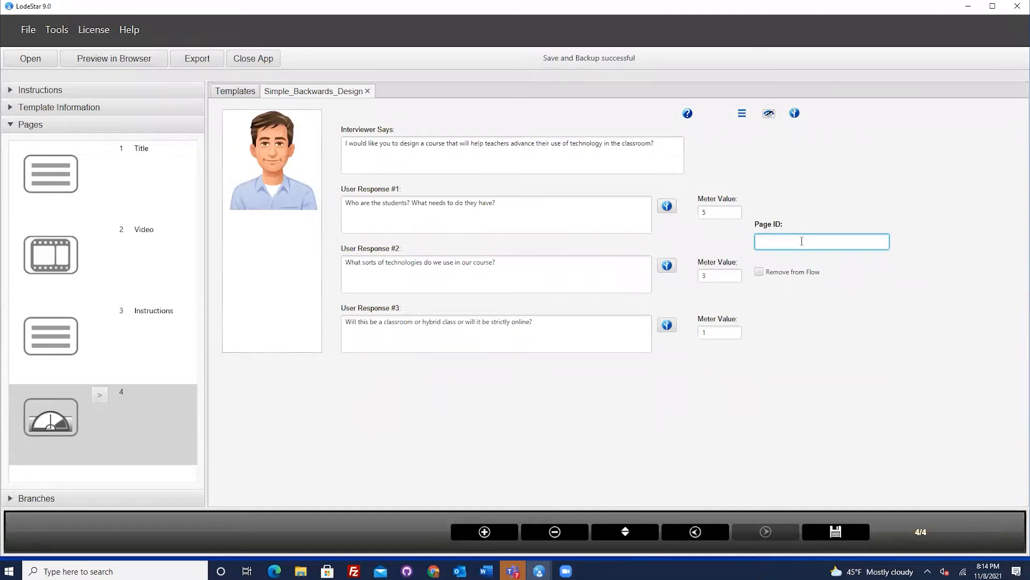
{"action": "type", "text": "Q1"}
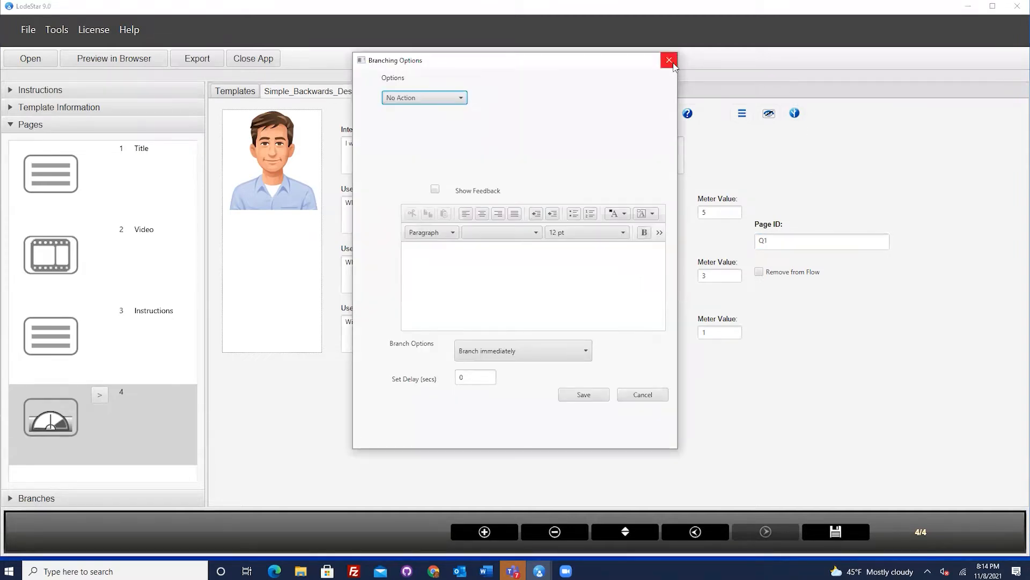
{"action": "left_click", "coordinate": [667, 59]}
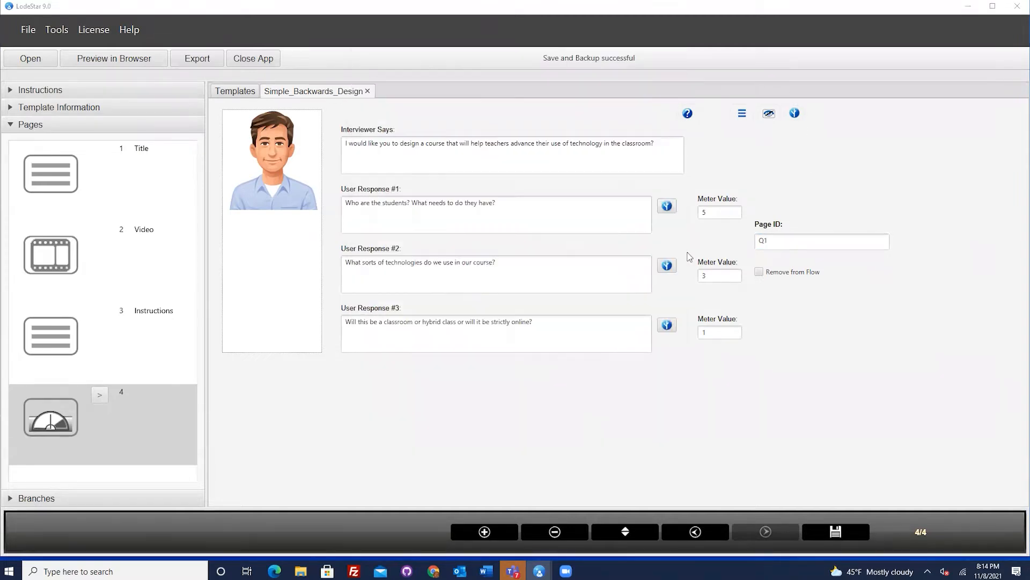
- Enable feedback for user response #1 with the text "This is a great question to ask." and save its branching options
{"action": "left_click", "coordinate": [665, 207]}
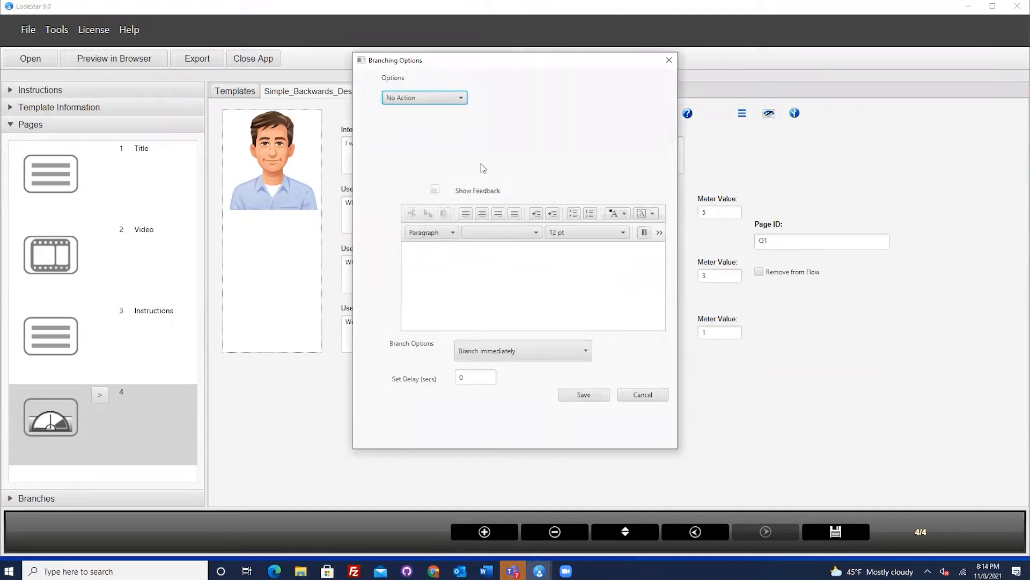
{"action": "left_click", "coordinate": [435, 190]}
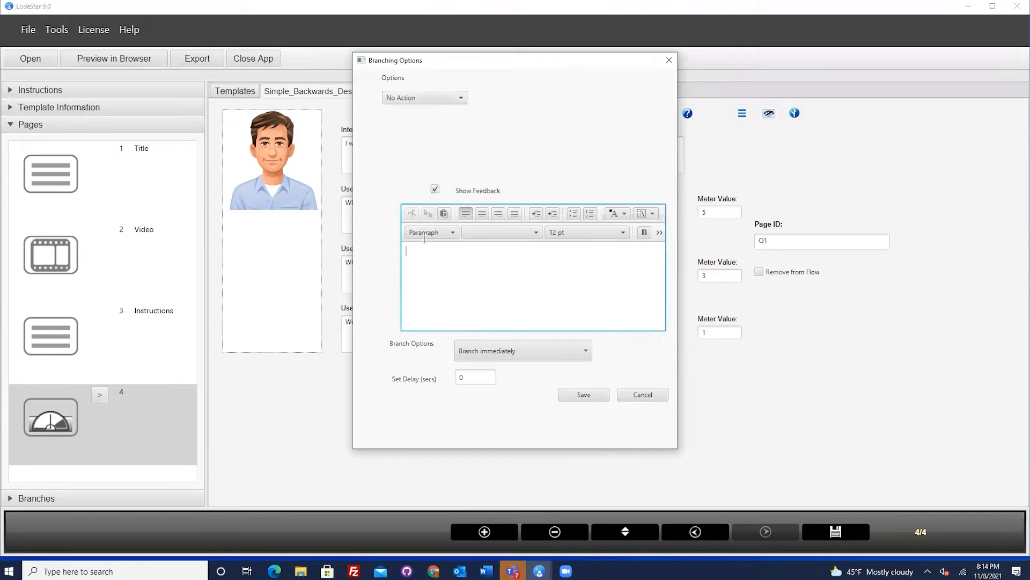
{"action": "type", "text": "This is a great question to ask"}
{"action": "left_click", "coordinate": [424, 98]}
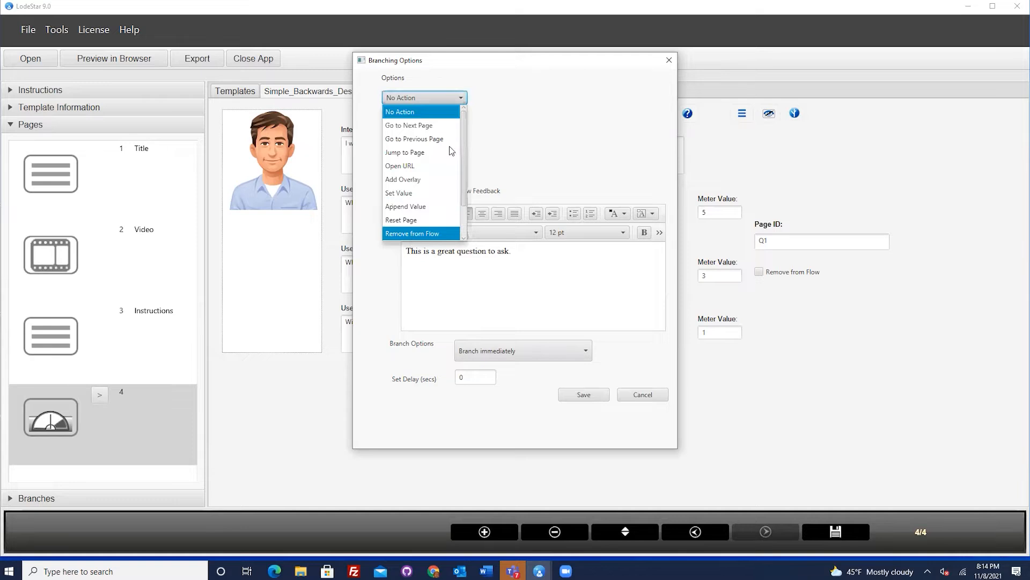
{"action": "left_click", "coordinate": [544, 100]}
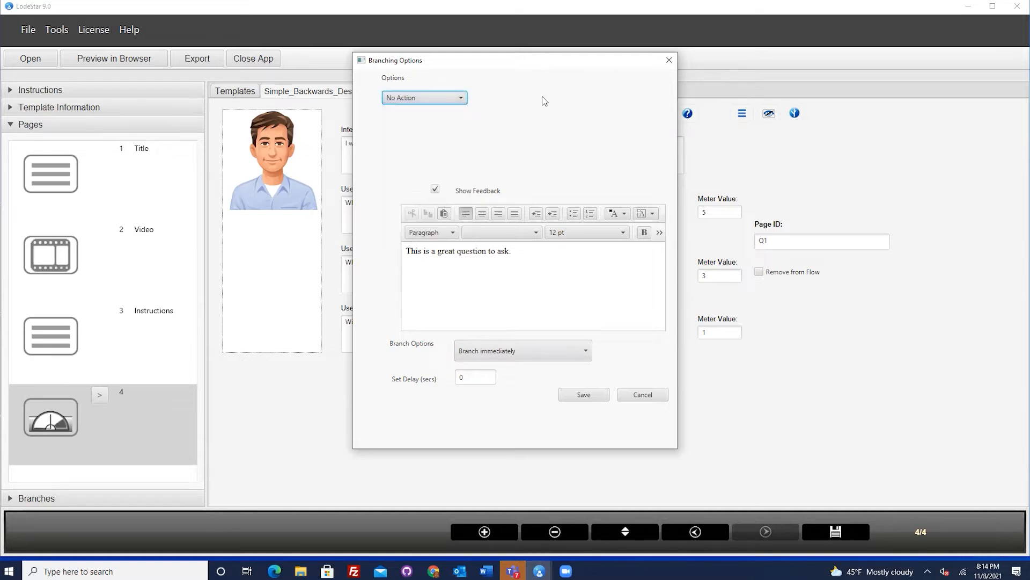
{"action": "left_click", "coordinate": [582, 395]}
{"action": "left_click", "coordinate": [508, 202]}
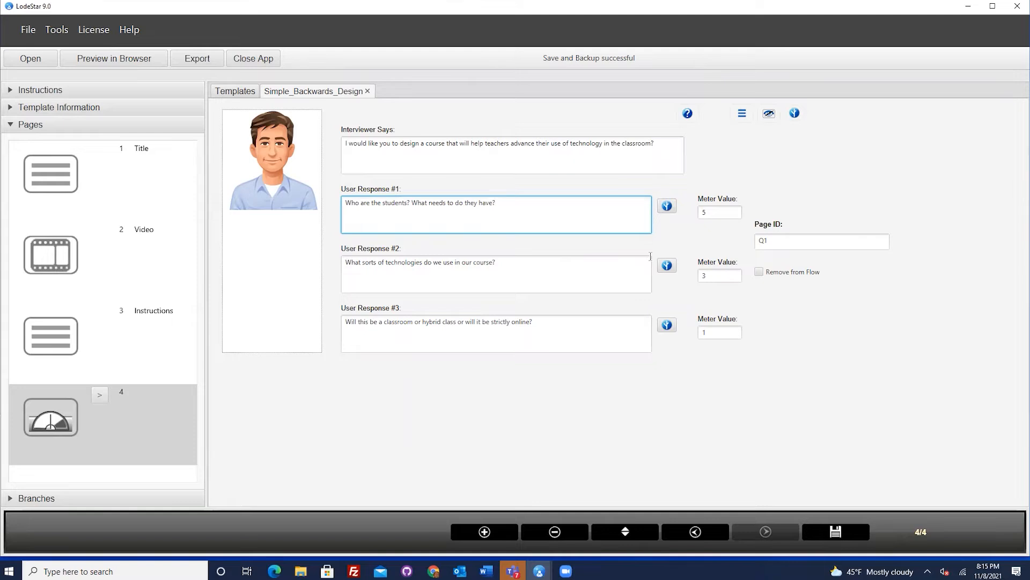
- Enable and save feedback for user response #2 reading "That is a good question but probably not the first thing to ask."
{"action": "left_click", "coordinate": [667, 265]}
{"action": "left_click", "coordinate": [435, 189]}
{"action": "left_click", "coordinate": [441, 256]}
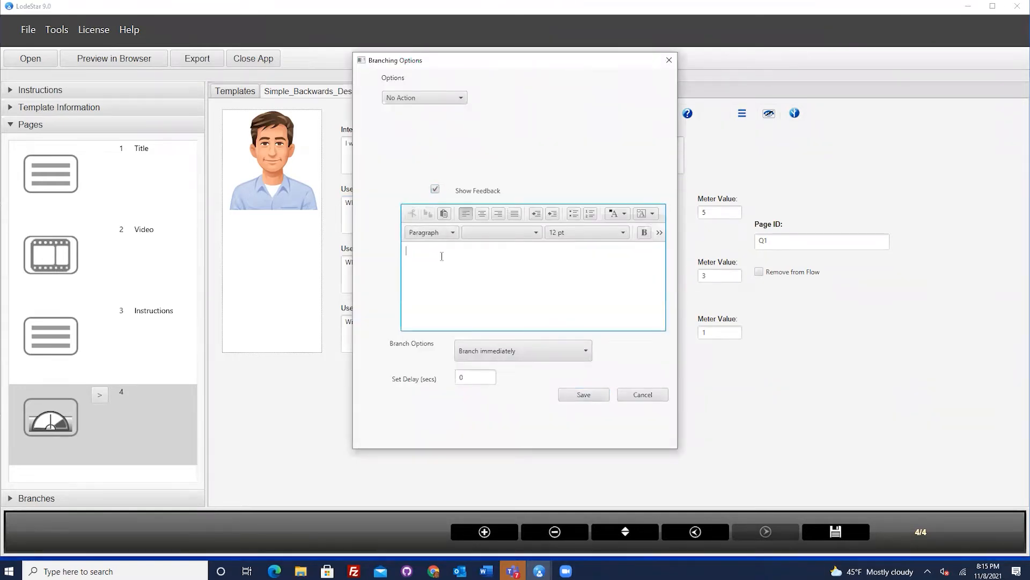
{"action": "type", "text": "That is a good question but probably not the first thin"}
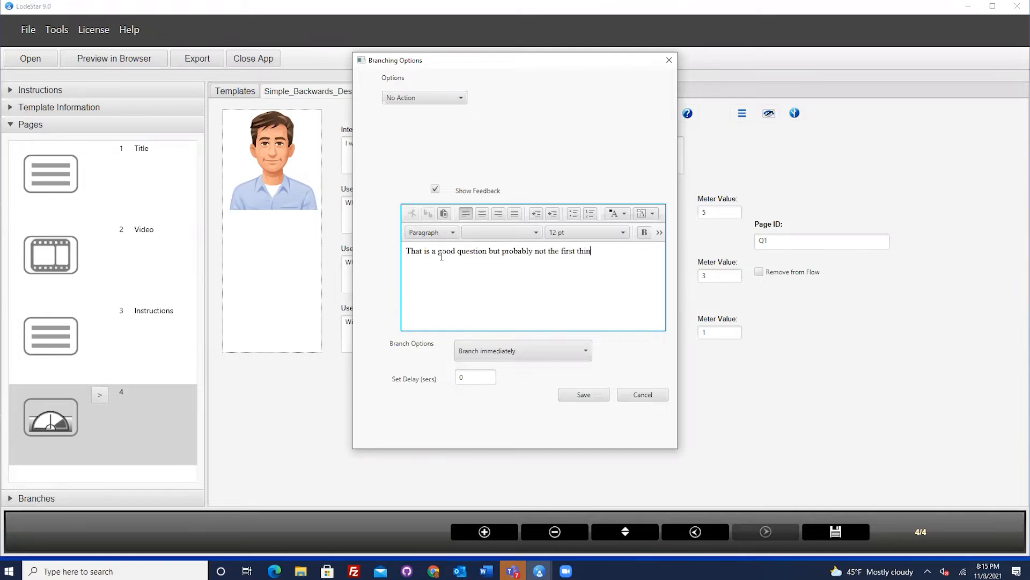
{"action": "type", "text": "g to ask."}
{"action": "left_click", "coordinate": [591, 394]}
{"action": "left_click", "coordinate": [452, 262]}
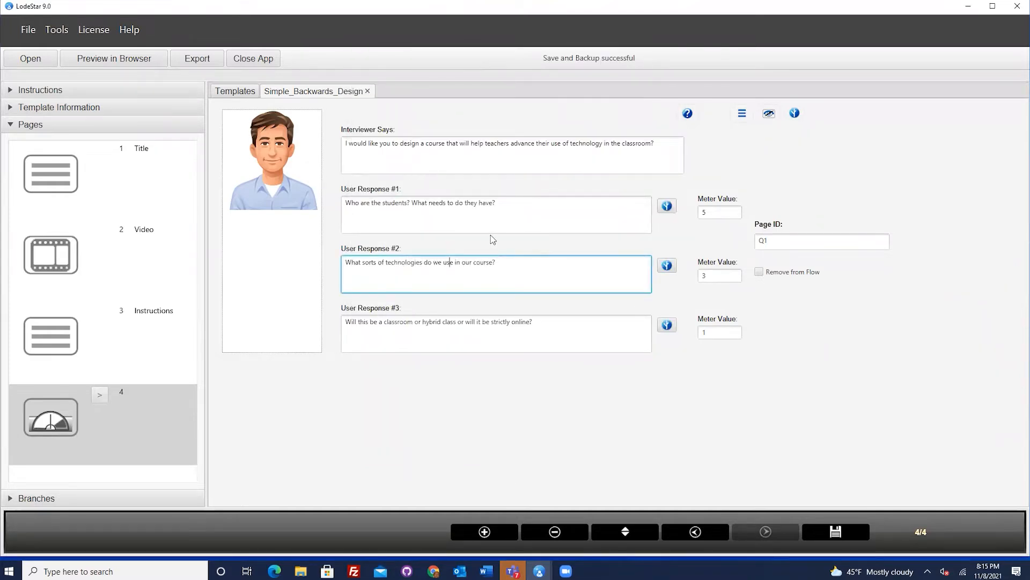
- Enable and save feedback for user response #3 reading "Choice of technology and media come much later."
{"action": "left_click", "coordinate": [667, 325]}
{"action": "left_click", "coordinate": [435, 190]}
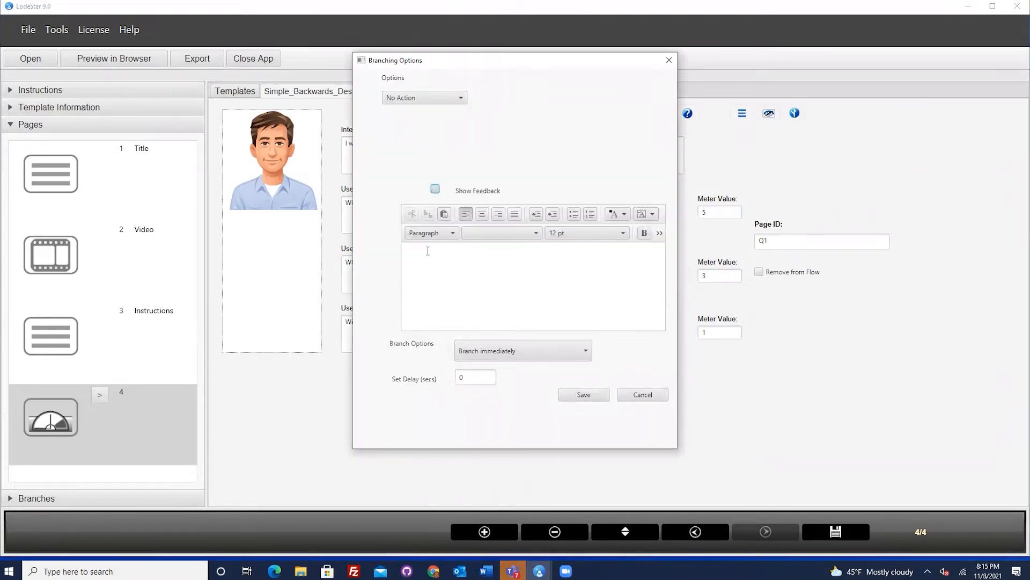
{"action": "left_click_drag", "start_coordinate": [524, 64], "coordinate": [718, 108]}
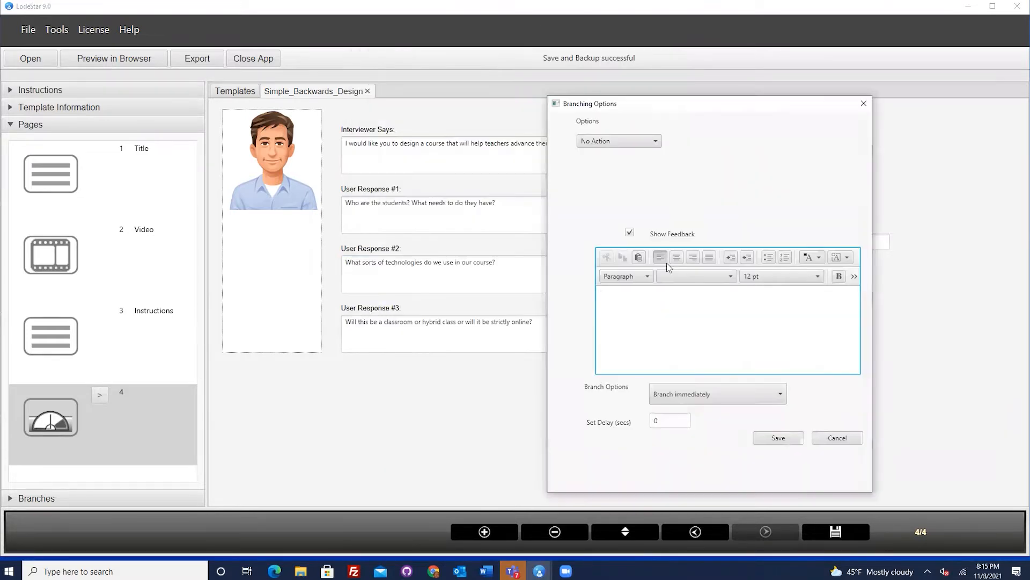
{"action": "type", "text": "Cj"}
{"action": "type", "text": "hoice of tech"}
{"action": "type", "text": "no"}
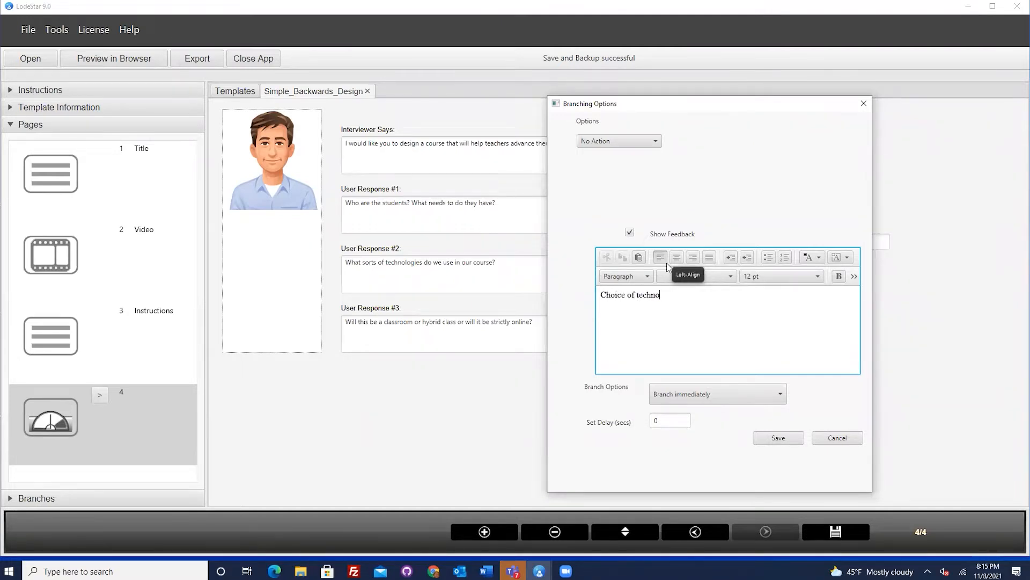
{"action": "type", "text": "logy and media come mu"}
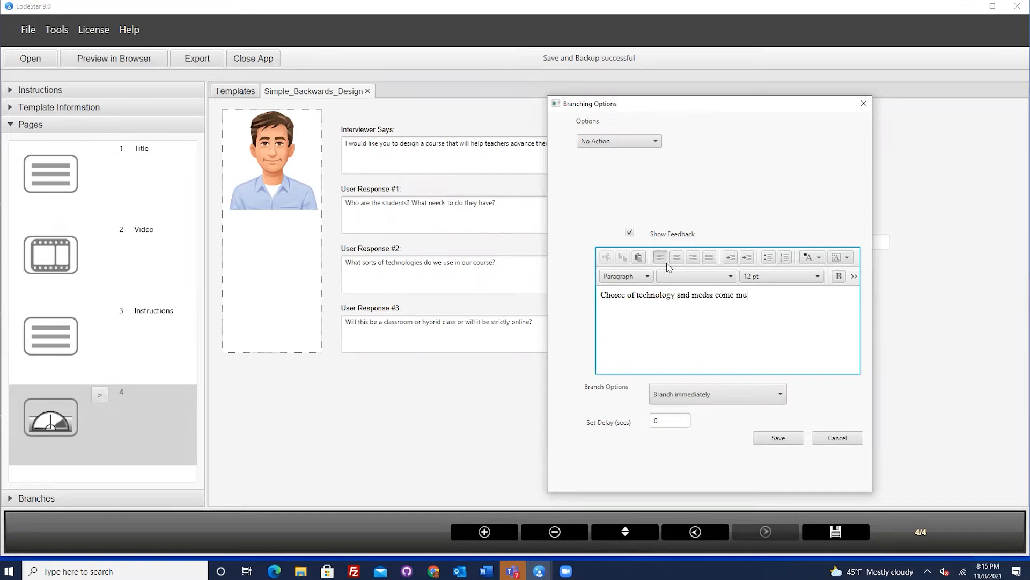
{"action": "type", "text": "ch later."}
{"action": "left_click", "coordinate": [792, 443]}
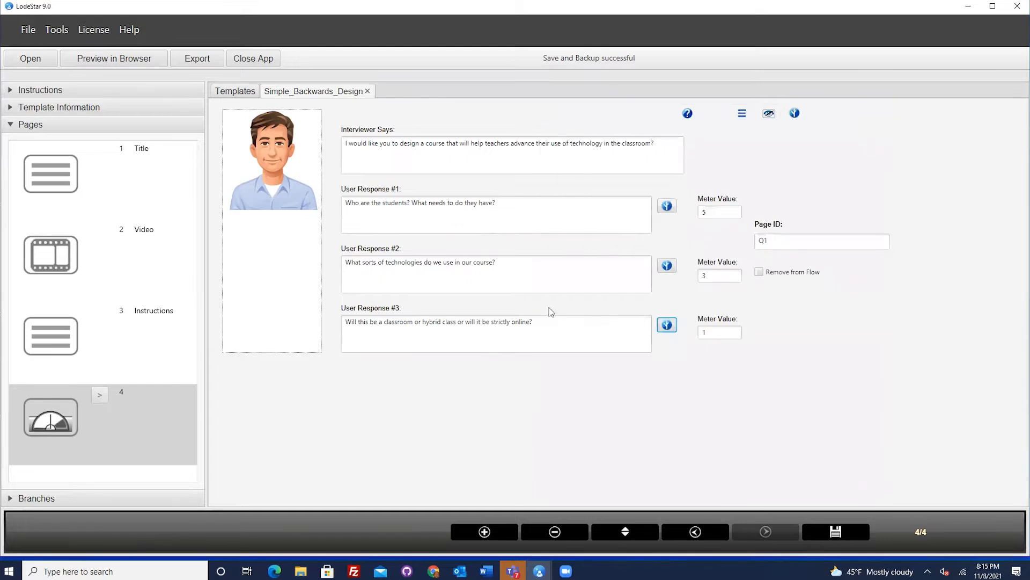
{"action": "left_click", "coordinate": [539, 287]}
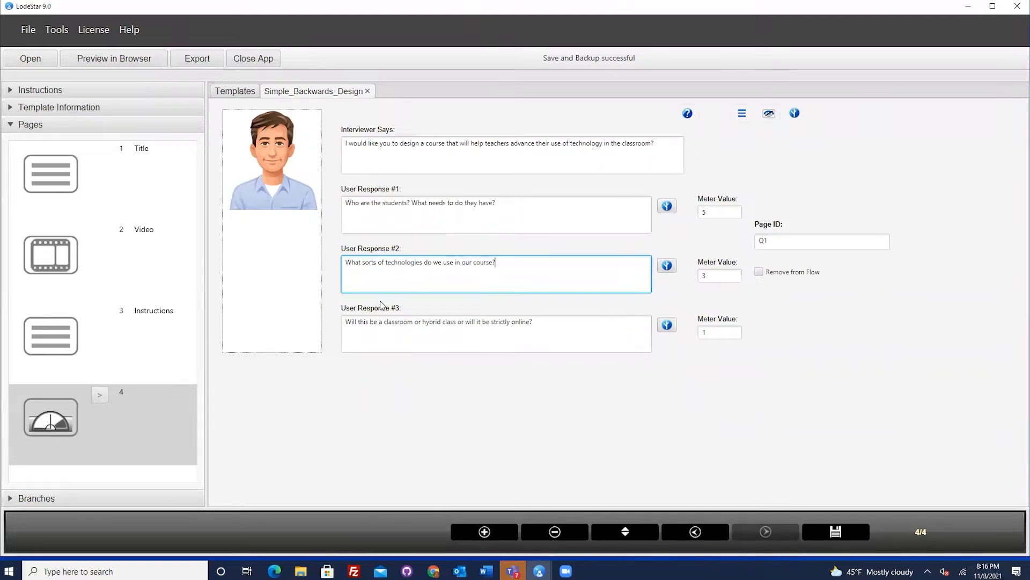
{"action": "left_click", "coordinate": [379, 322]}
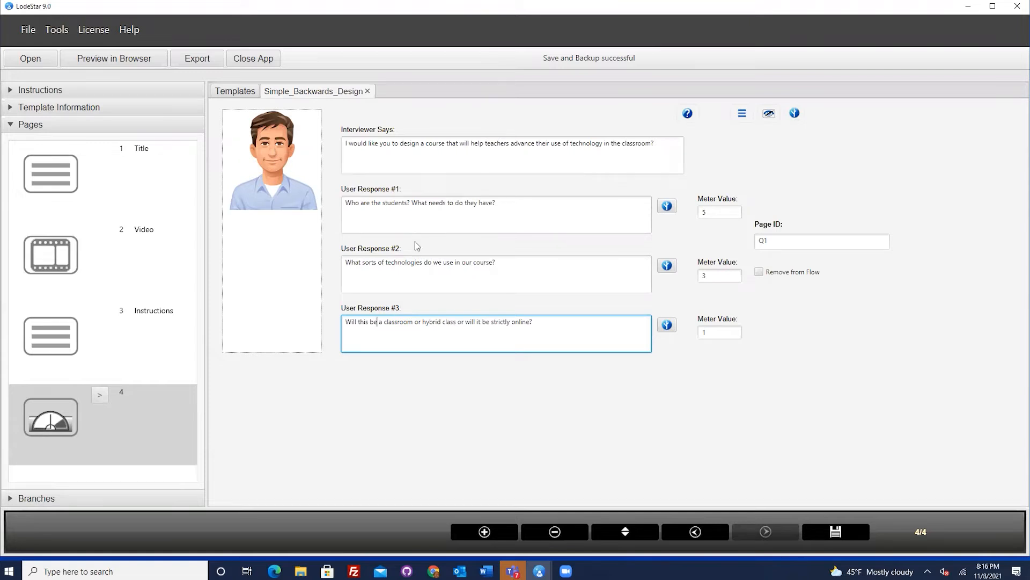
{"action": "left_click", "coordinate": [545, 268]}
{"action": "left_click", "coordinate": [525, 210]}
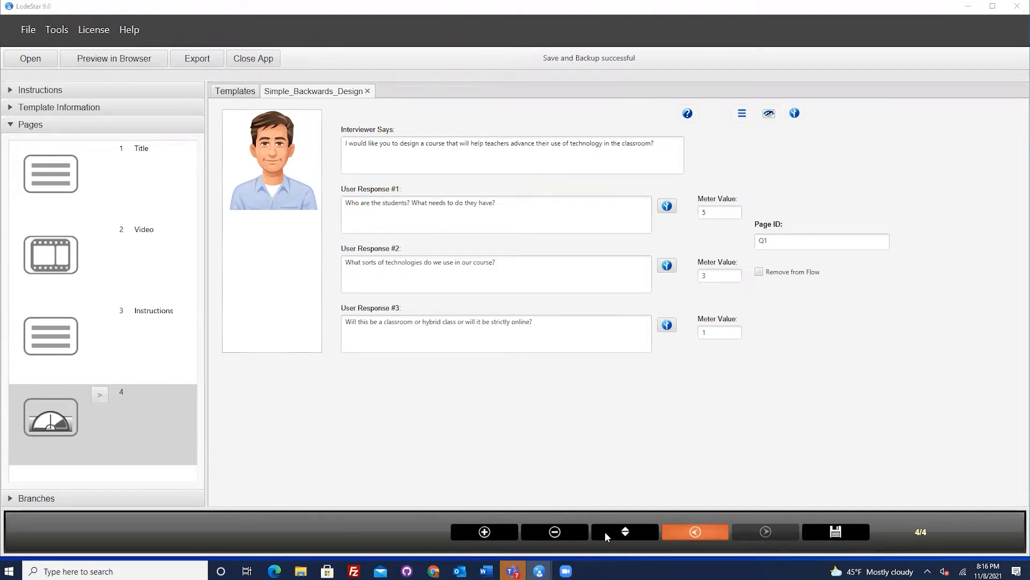
- Add another interview page with the interviewer's line "The students are K-12 teachers who want to expand their use of technology in the classroom."
{"action": "left_click", "coordinate": [485, 532]}
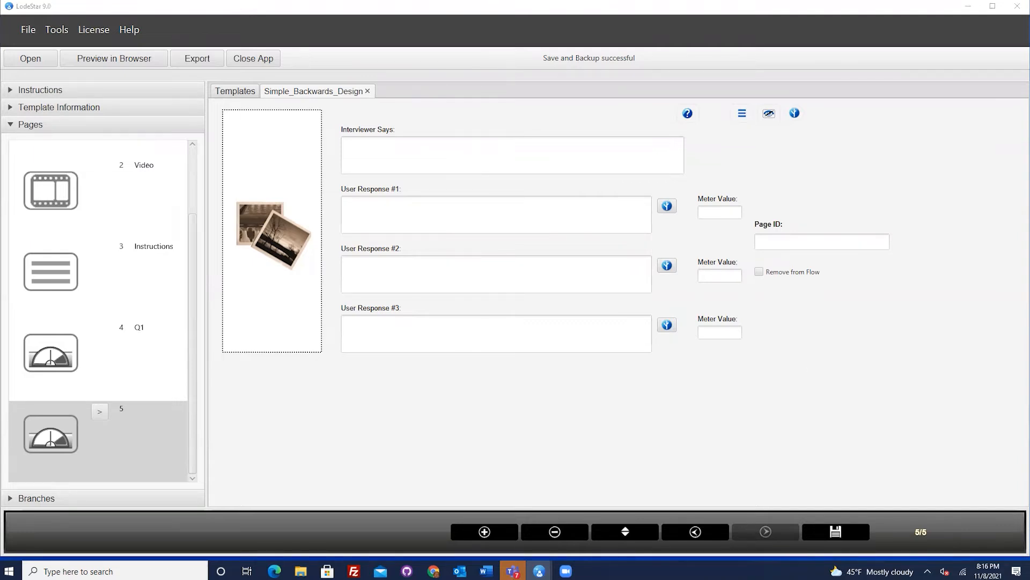
{"action": "left_click", "coordinate": [416, 163]}
{"action": "type", "text": "The students are K-12 teachers who want to expand their use of technology in the classroom."}
{"action": "left_click", "coordinate": [401, 144]}
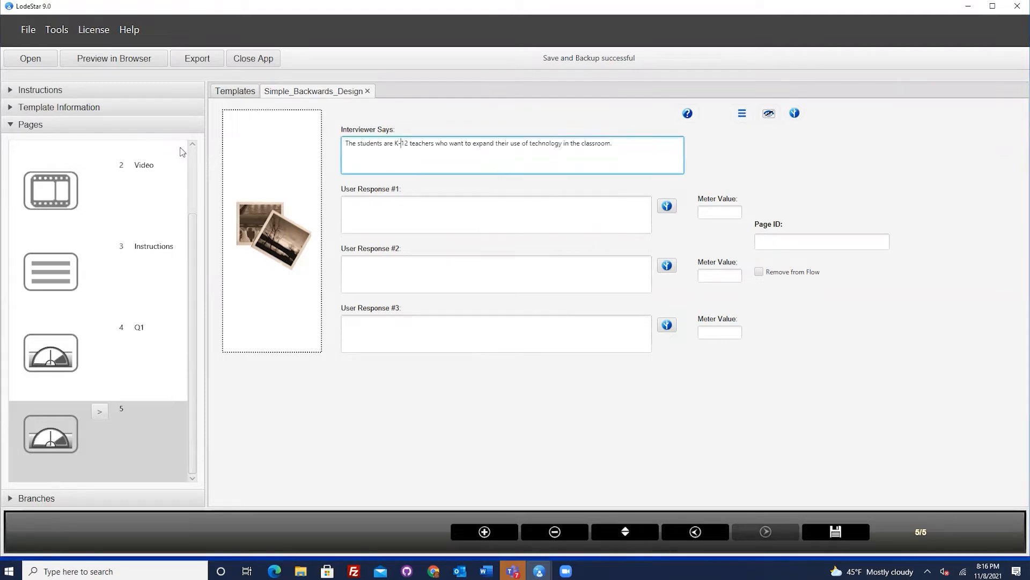
{"action": "left_click", "coordinate": [399, 145]}
- Compare the interviewer's line on page 5 with the question and user responses on page Q1
{"action": "left_click", "coordinate": [696, 531]}
{"action": "left_click", "coordinate": [767, 531]}
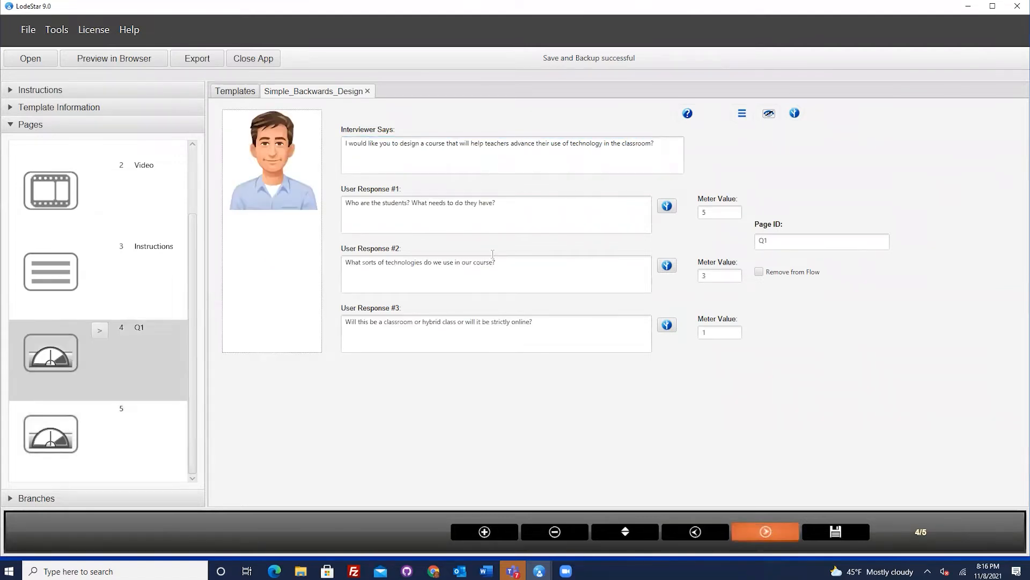
{"action": "left_click_drag", "start_coordinate": [347, 143], "coordinate": [628, 144]}
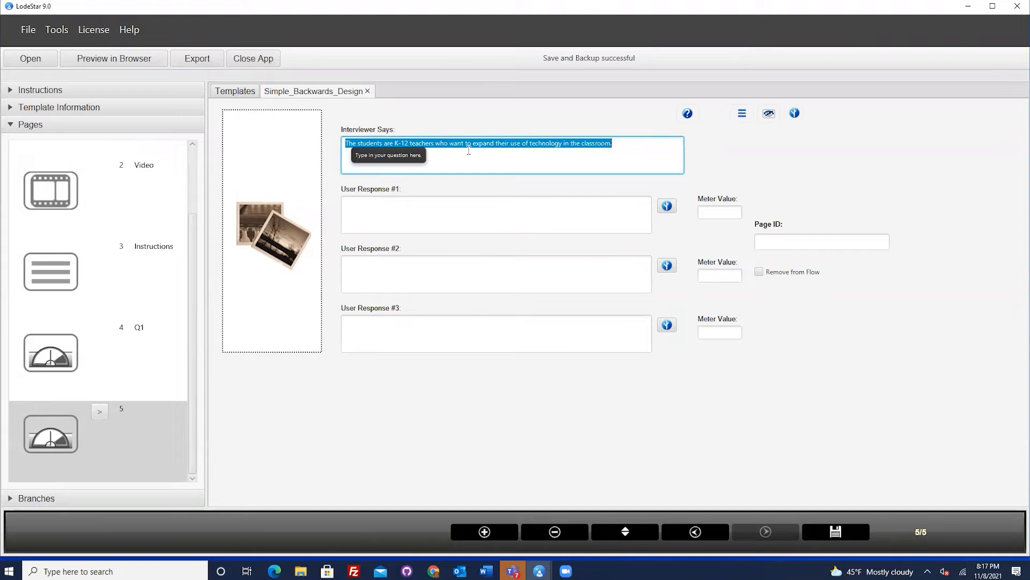
{"action": "left_click", "coordinate": [541, 146]}
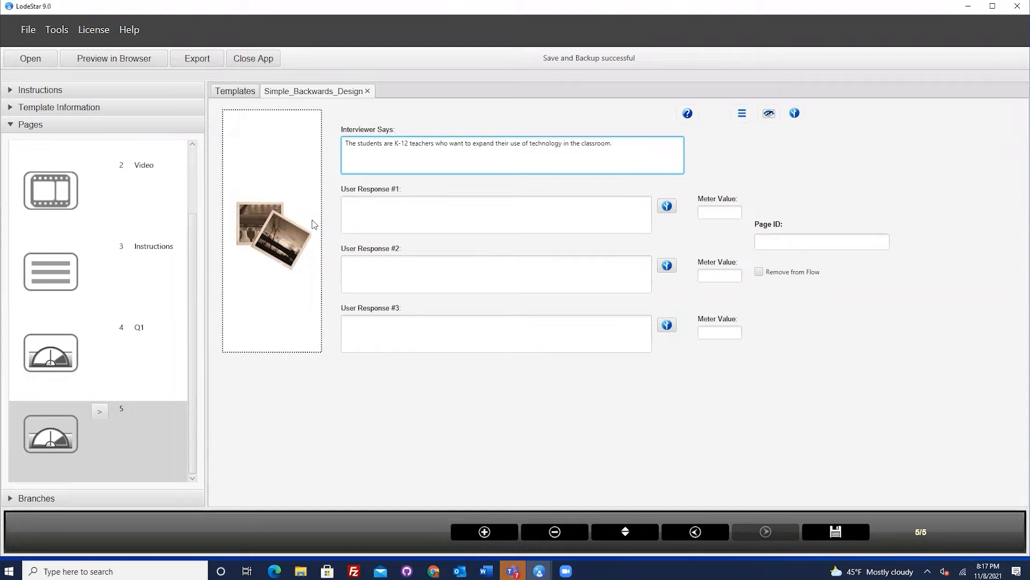
{"action": "left_click", "coordinate": [695, 531]}
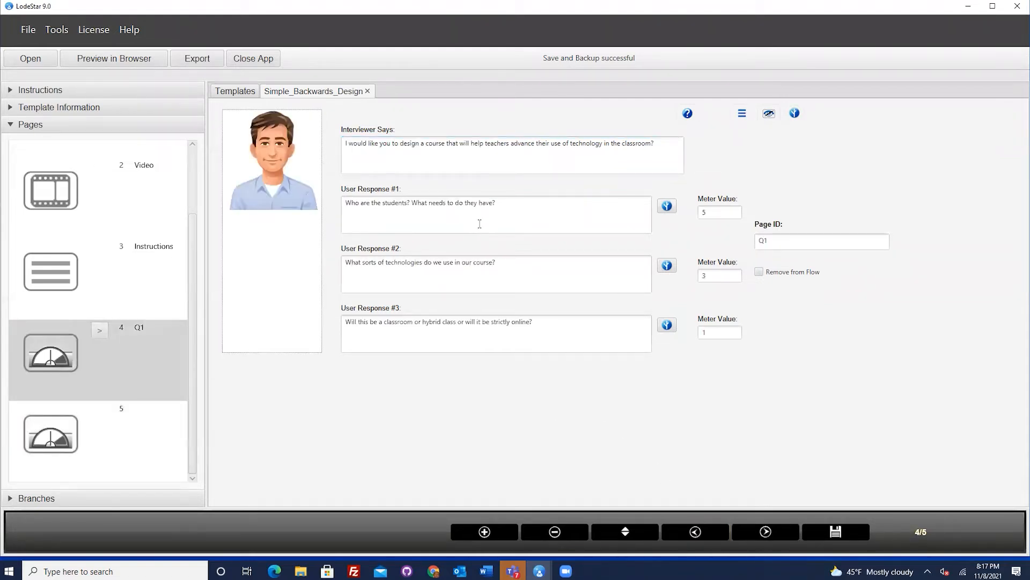
{"action": "left_click", "coordinate": [765, 531]}
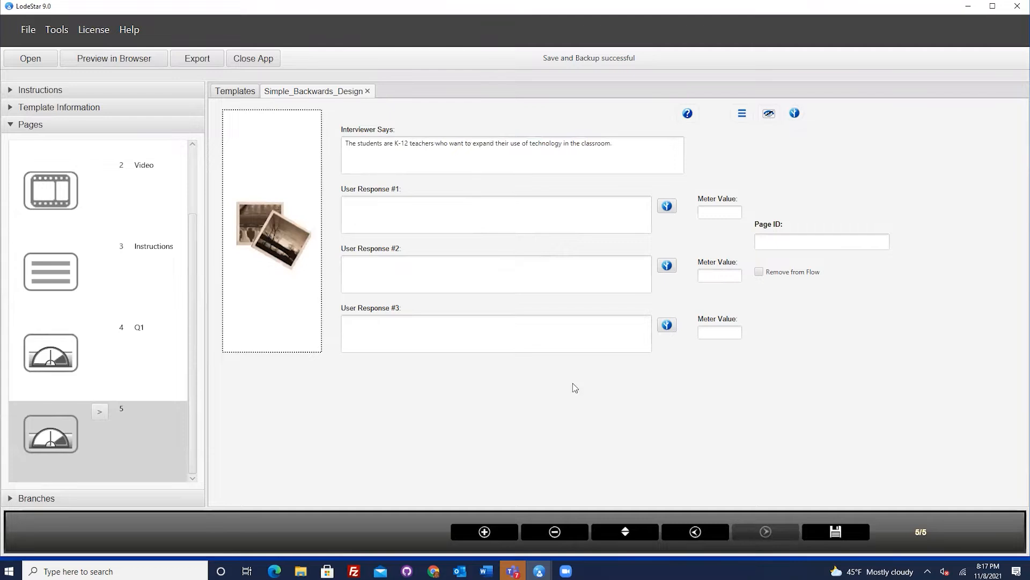
{"action": "left_click", "coordinate": [691, 529]}
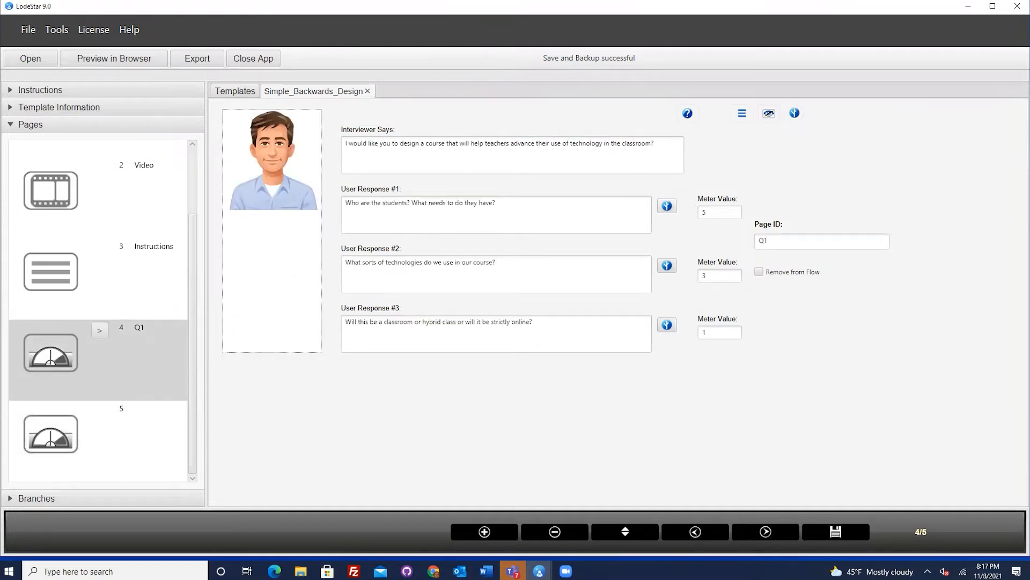
- Set the Page ID of the second interview page, page 5, to Q2
{"action": "left_click", "coordinate": [765, 532]}
{"action": "left_click", "coordinate": [781, 241]}
{"action": "type", "text": "q2"}
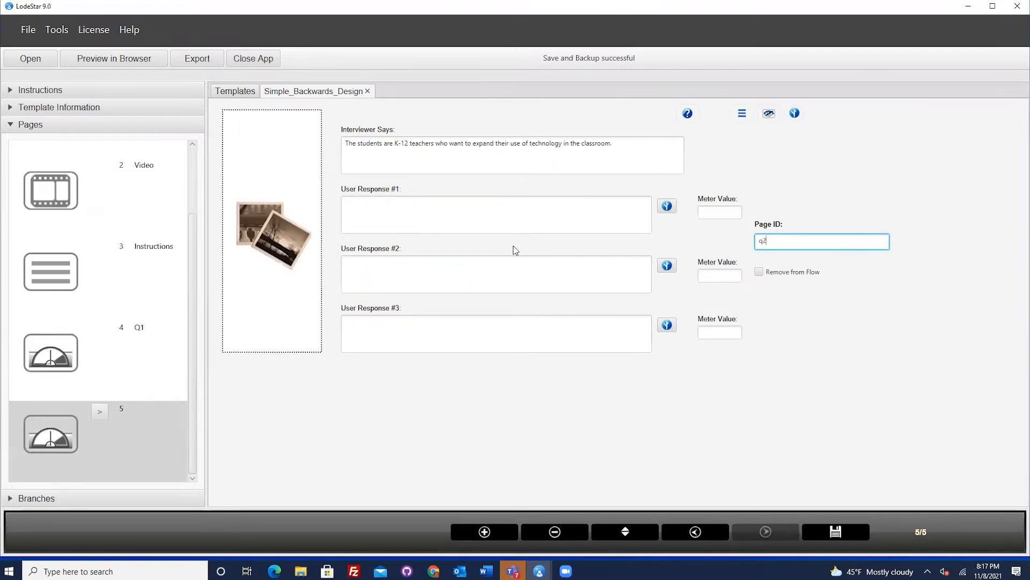
{"action": "left_click_drag", "start_coordinate": [776, 241], "coordinate": [741, 237]}
{"action": "type", "text": "Q2"}
{"action": "left_click", "coordinate": [625, 148]}
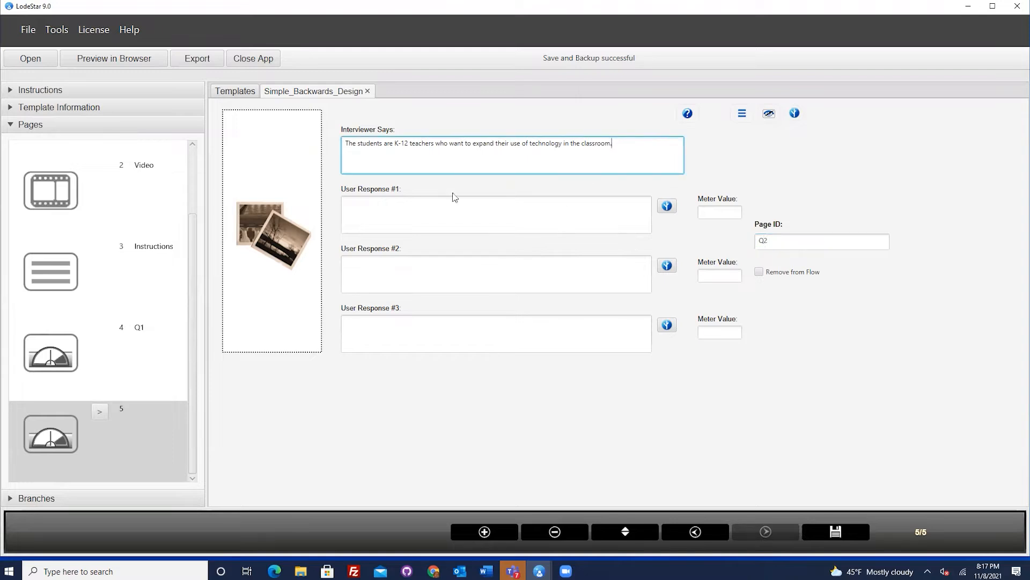
- Set man_neutral.png from the Saint Cloud pictures folder as the interviewer image on page Q2
{"action": "left_click", "coordinate": [281, 230]}
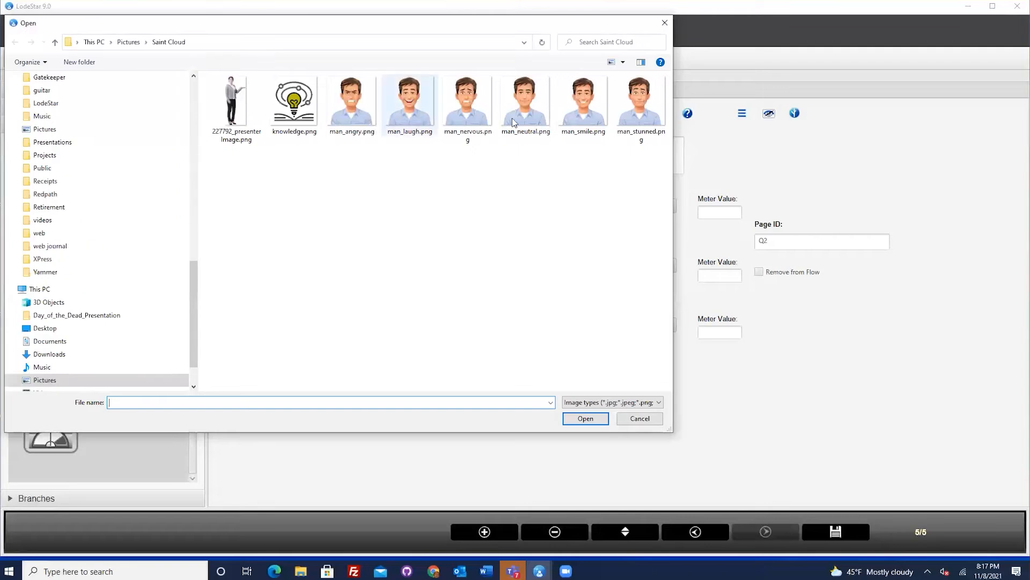
{"action": "left_click", "coordinate": [522, 105]}
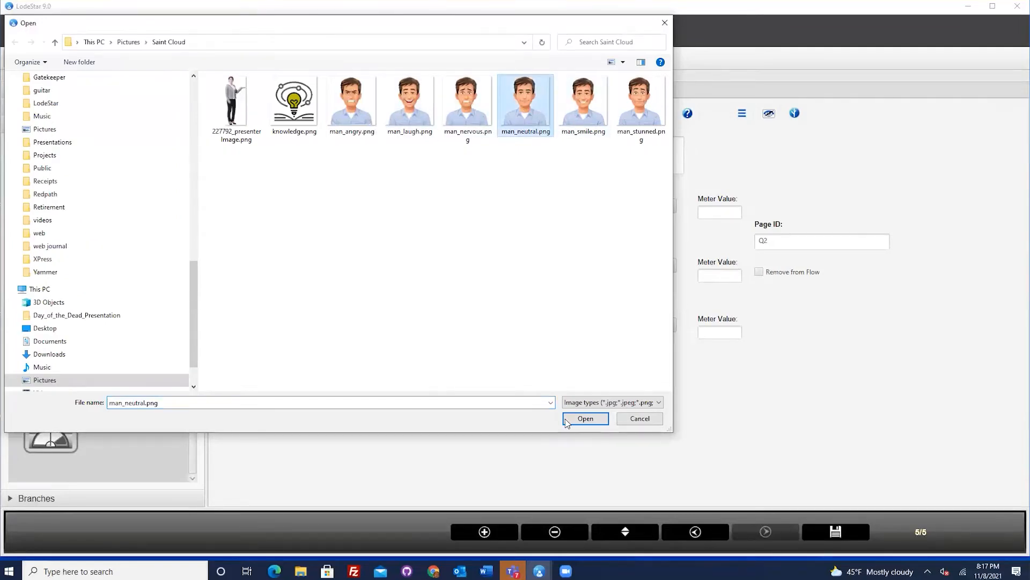
{"action": "left_click", "coordinate": [575, 420]}
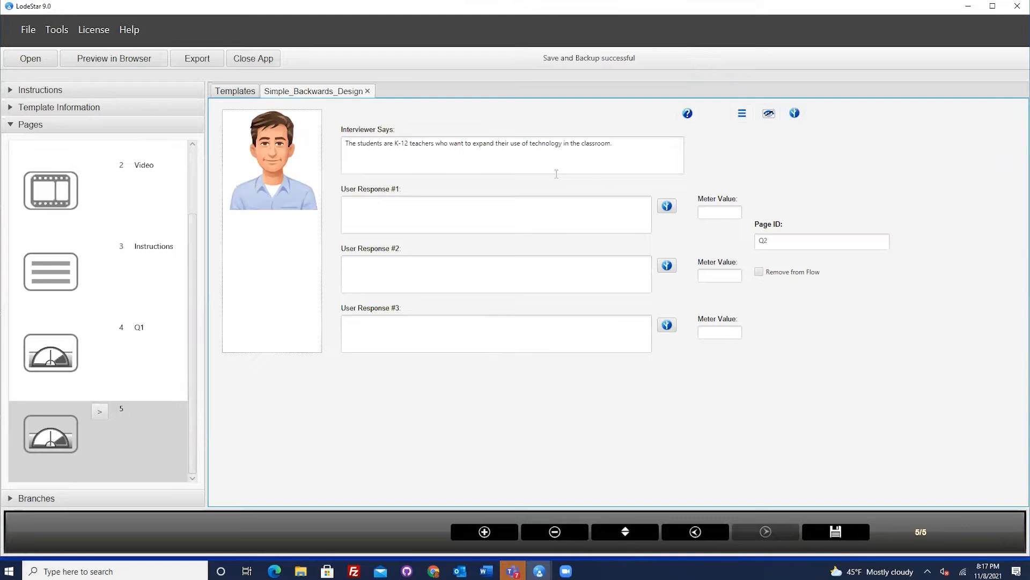
- Enter user response #1 on page Q2 as "What do we want these teachers to do as the result of the course?"
{"action": "left_click", "coordinate": [333, 208]}
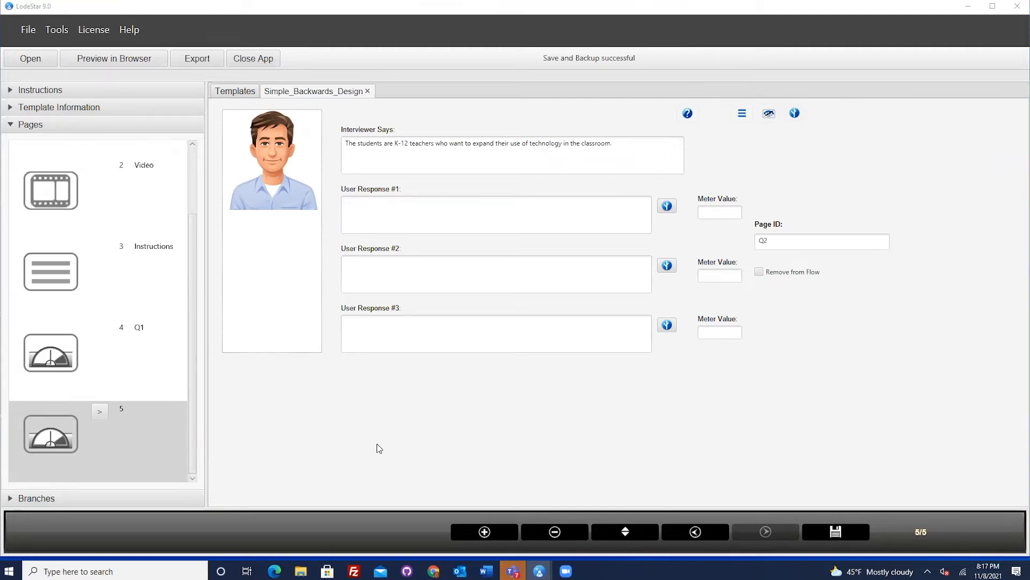
{"action": "left_click", "coordinate": [376, 219]}
{"action": "type", "text": "What do we want these teachers to do as the result of the course?"}
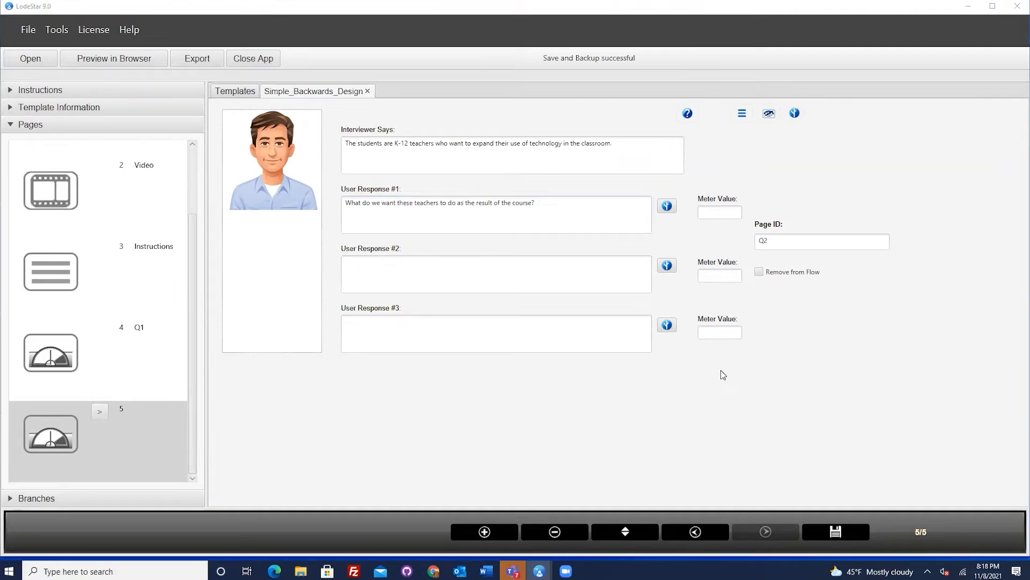
- Enter user response #2 "What are the outcomes and objectives of the course?" and response #3 "What topics should the course cover?"
{"action": "left_click", "coordinate": [379, 276]}
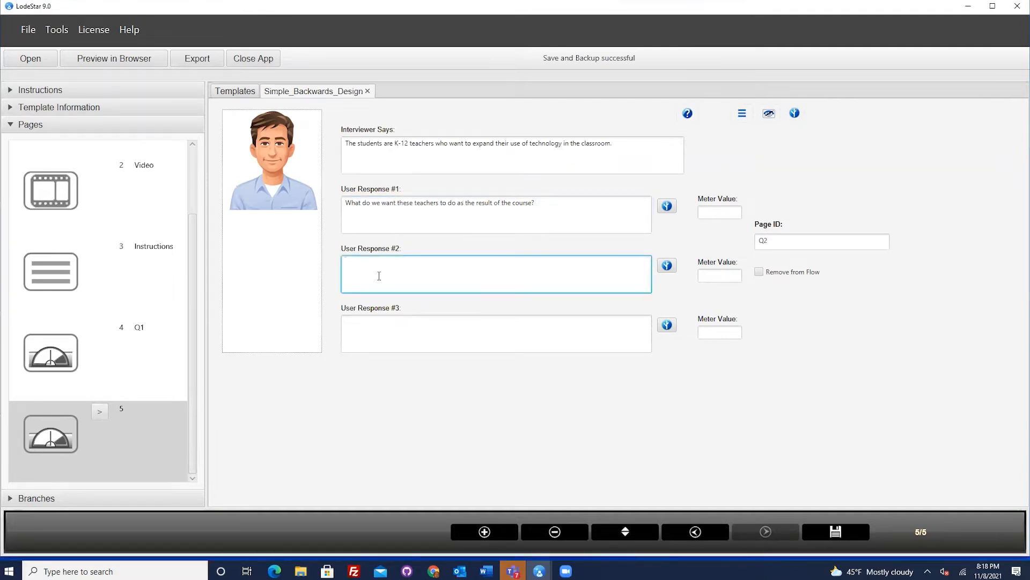
{"action": "type", "text": "What are the outcomes and objectives of the course?"}
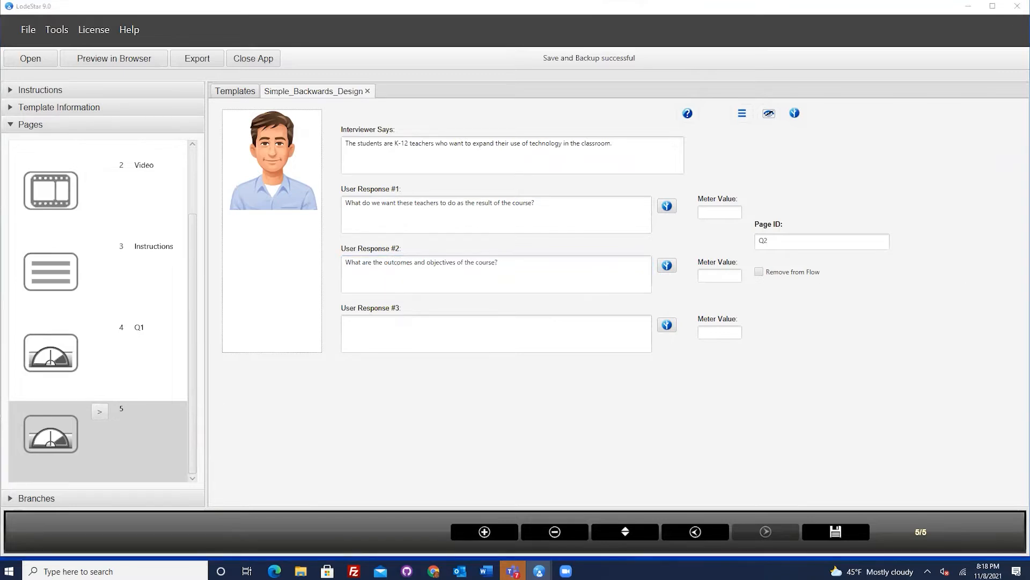
{"action": "left_click", "coordinate": [425, 333]}
{"action": "type", "text": "What topics should the course cover?"}
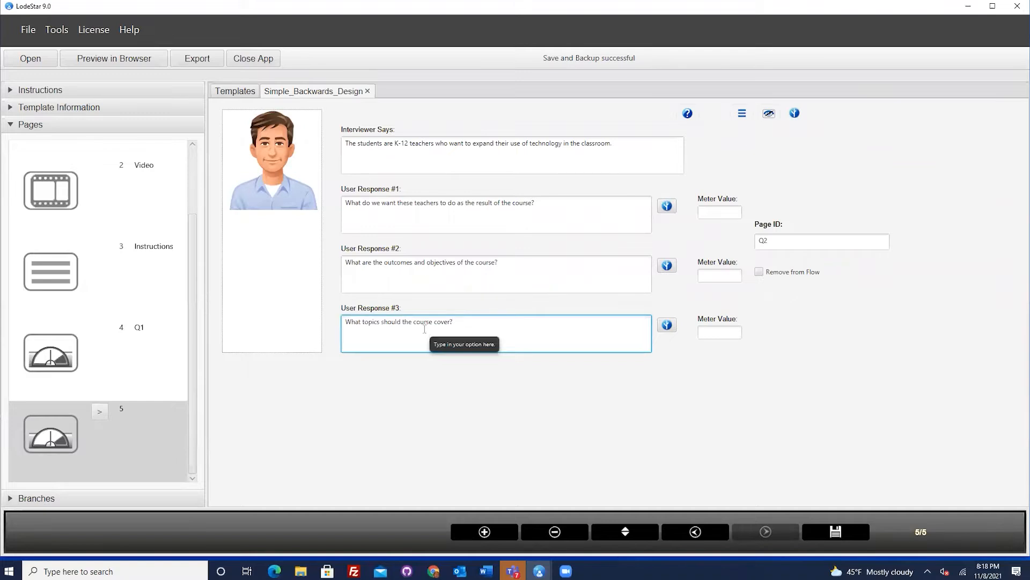
{"action": "left_click", "coordinate": [412, 322]}
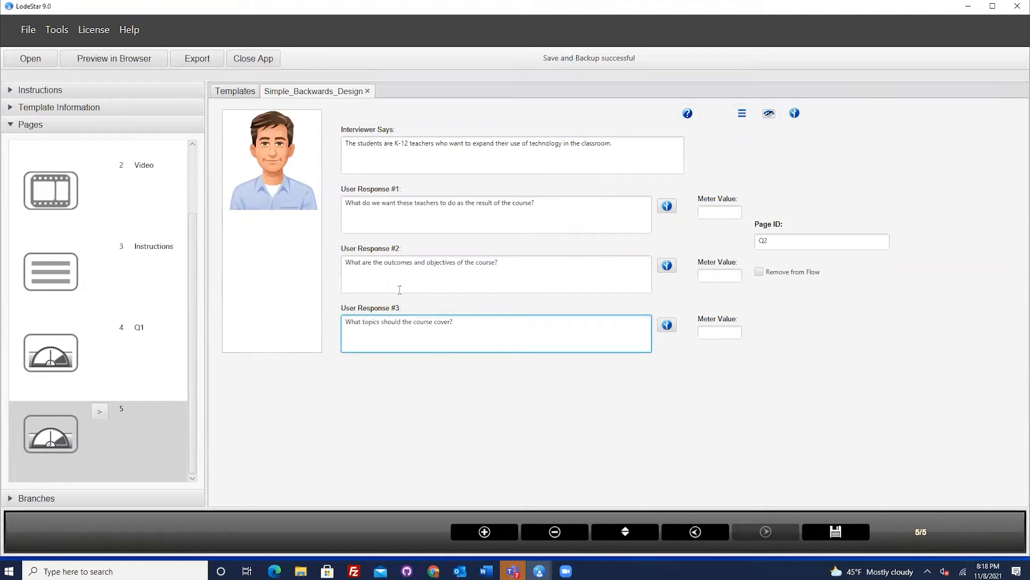
- Set page Q2's meter values to 5 for response #1, 3 for response #2 and 1 for response #3
{"action": "left_click", "coordinate": [719, 212]}
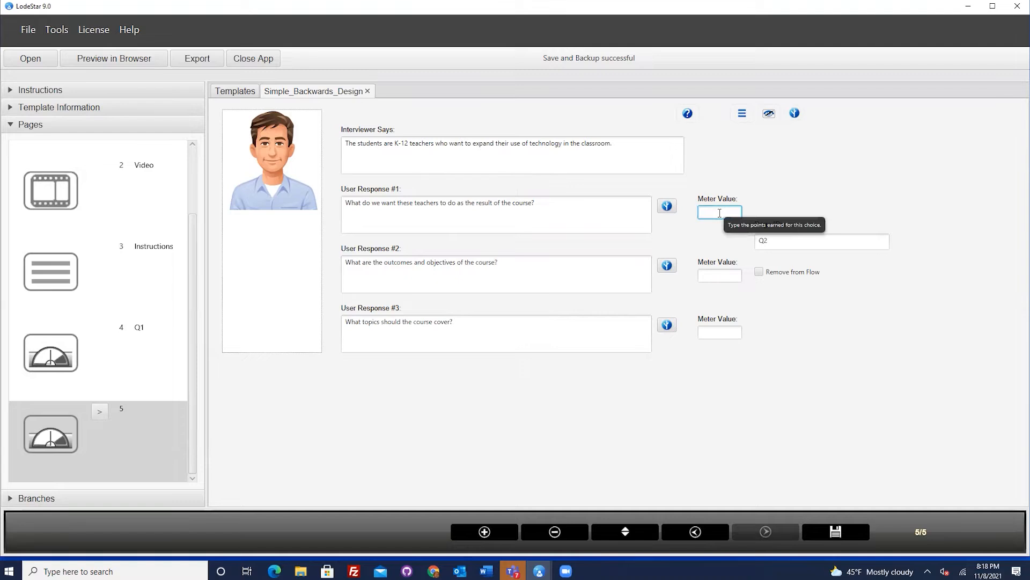
{"action": "type", "text": "5"}
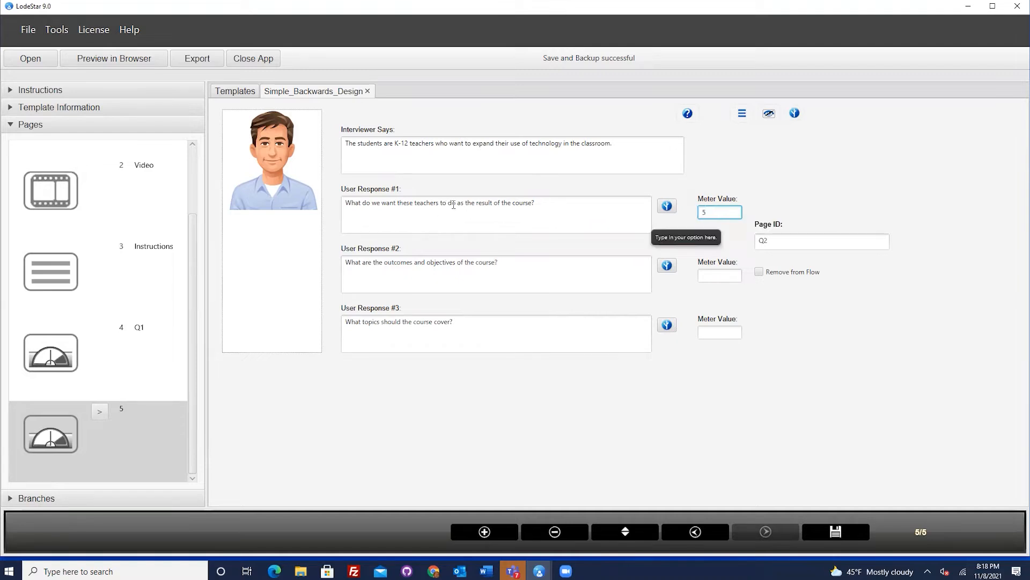
{"action": "left_click", "coordinate": [727, 277]}
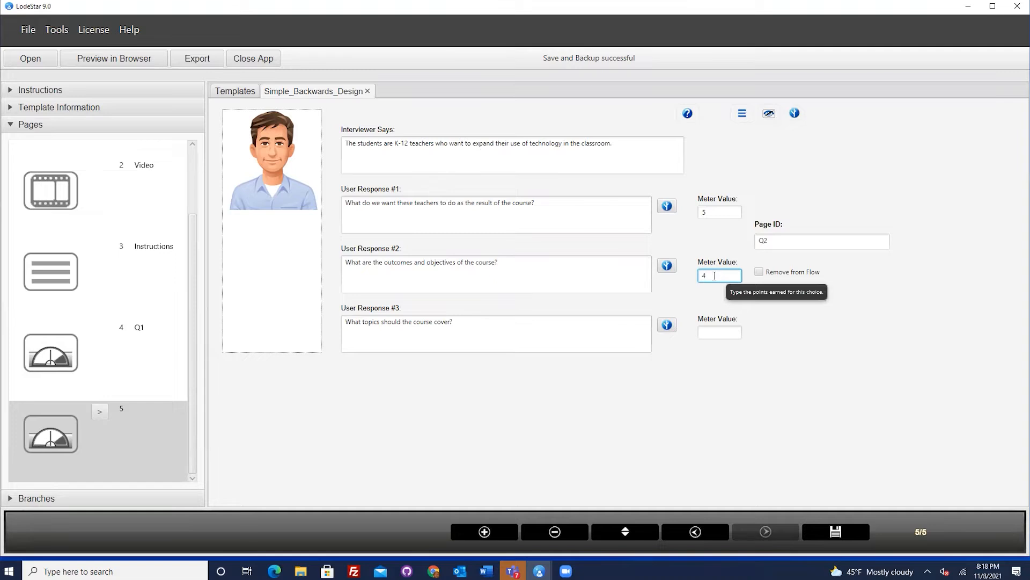
{"action": "left_click_drag", "start_coordinate": [708, 277], "coordinate": [695, 280]}
{"action": "type", "text": "3"}
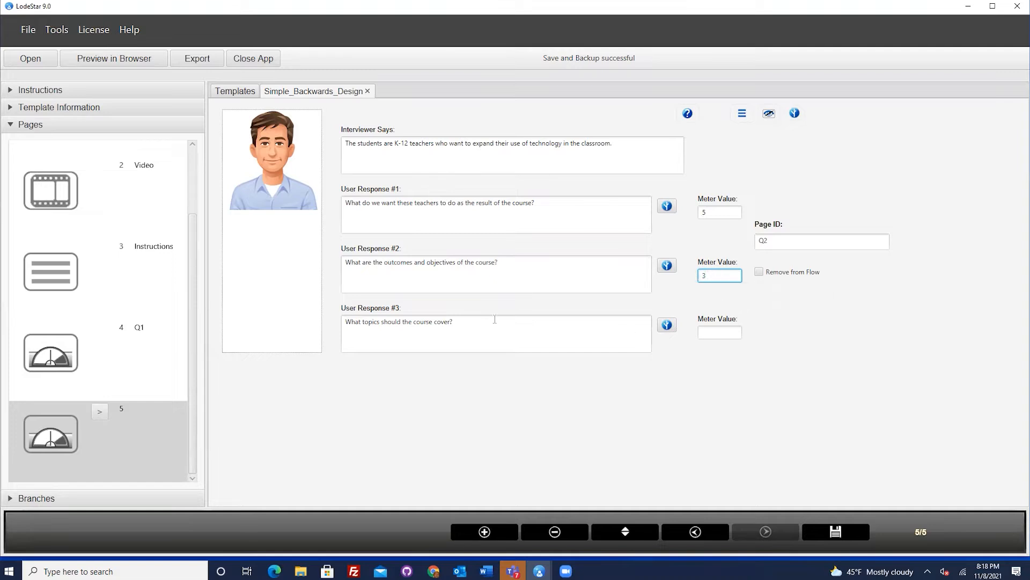
{"action": "key", "text": "Tab"}
{"action": "type", "text": "1"}
{"action": "left_click", "coordinate": [444, 326]}
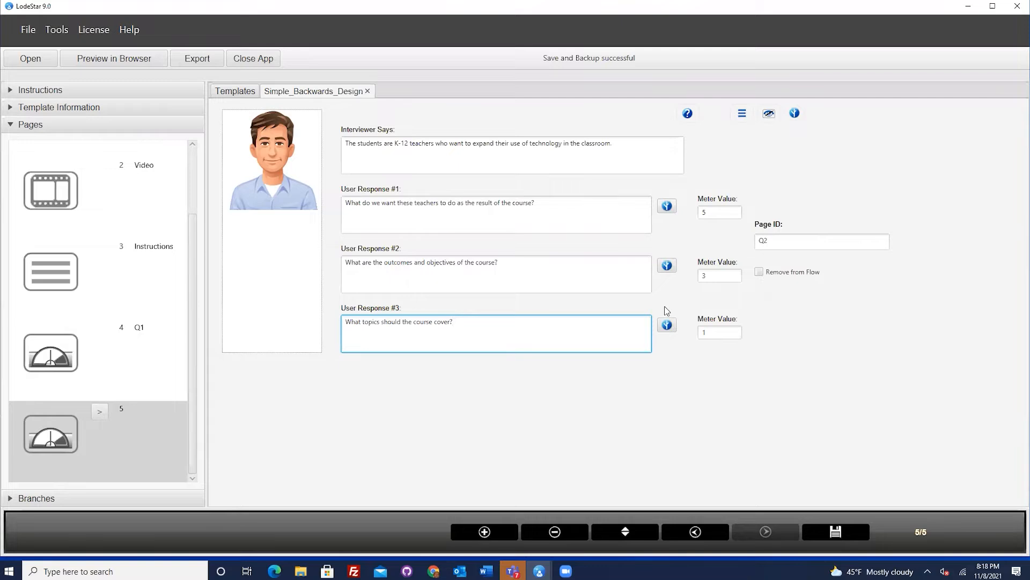
- Enable and save feedback for user response #1 on page Q2 reading "Great question."
{"action": "left_click", "coordinate": [668, 209]}
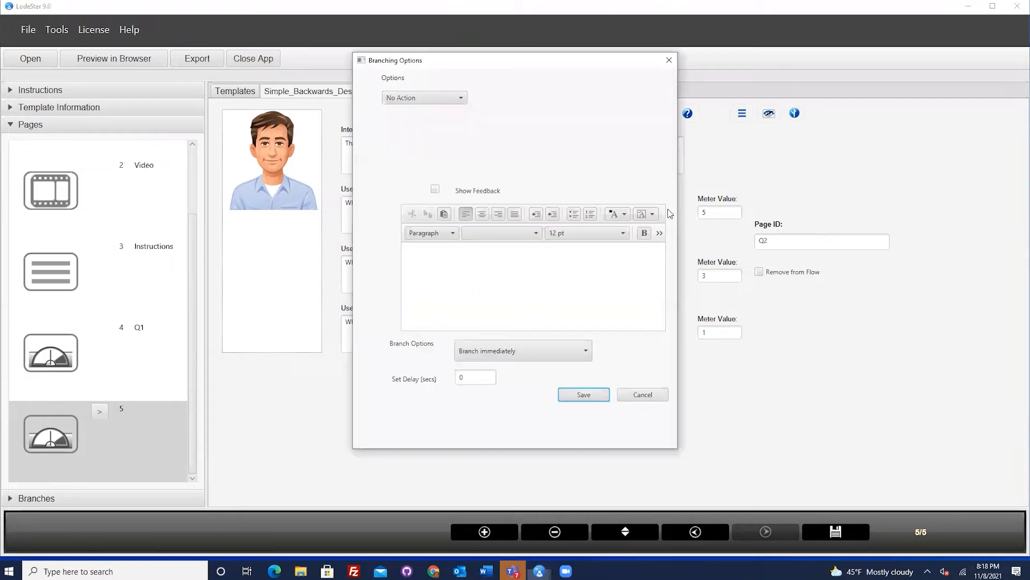
{"action": "left_click", "coordinate": [435, 188]}
{"action": "left_click", "coordinate": [419, 251]}
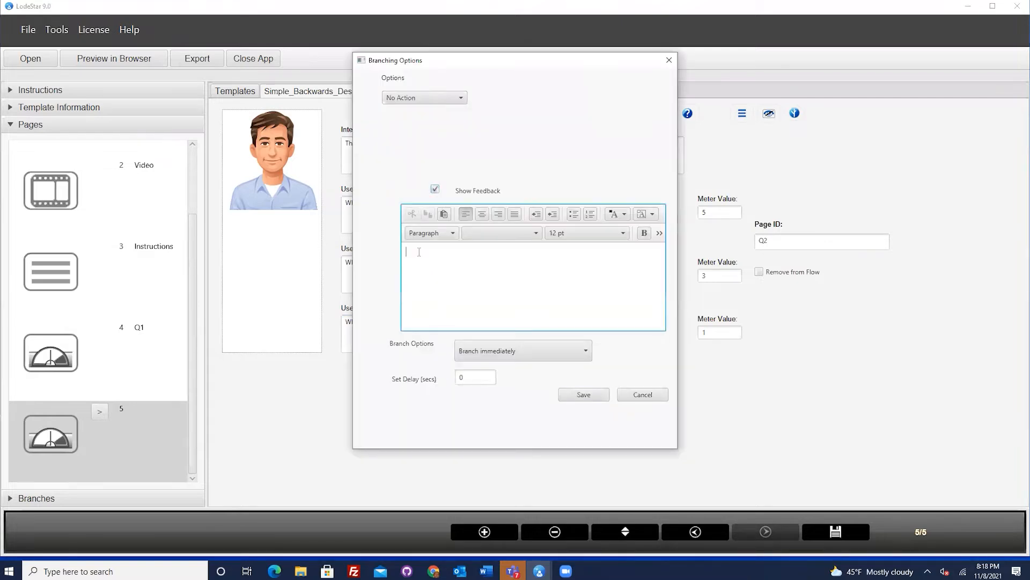
{"action": "type", "text": "Great question."}
{"action": "left_click", "coordinate": [583, 395]}
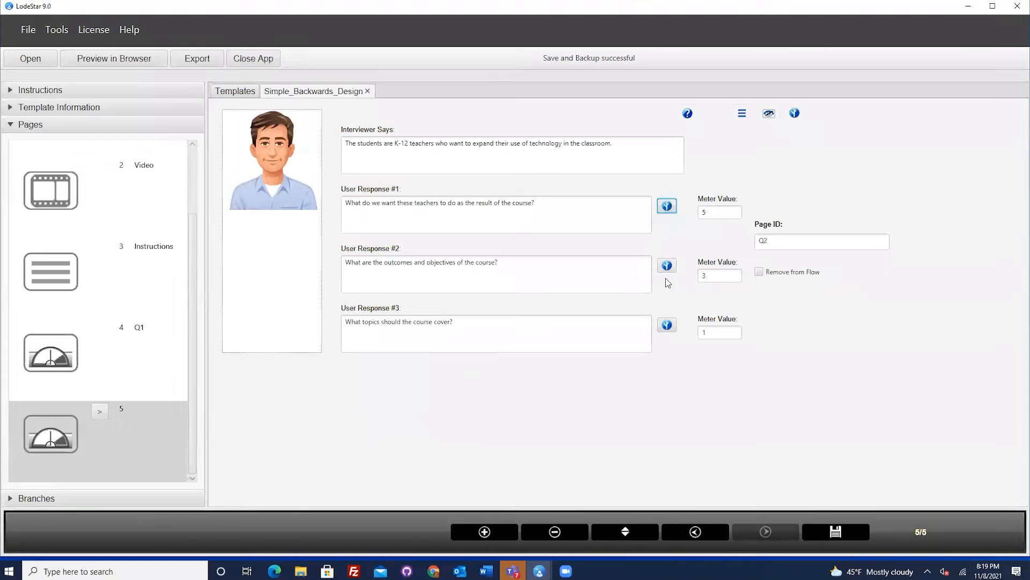
- Add an interview page stating that learners should, after completing the course, be able to list available technologies and understand the value of each technology to the student
{"action": "left_click", "coordinate": [484, 531]}
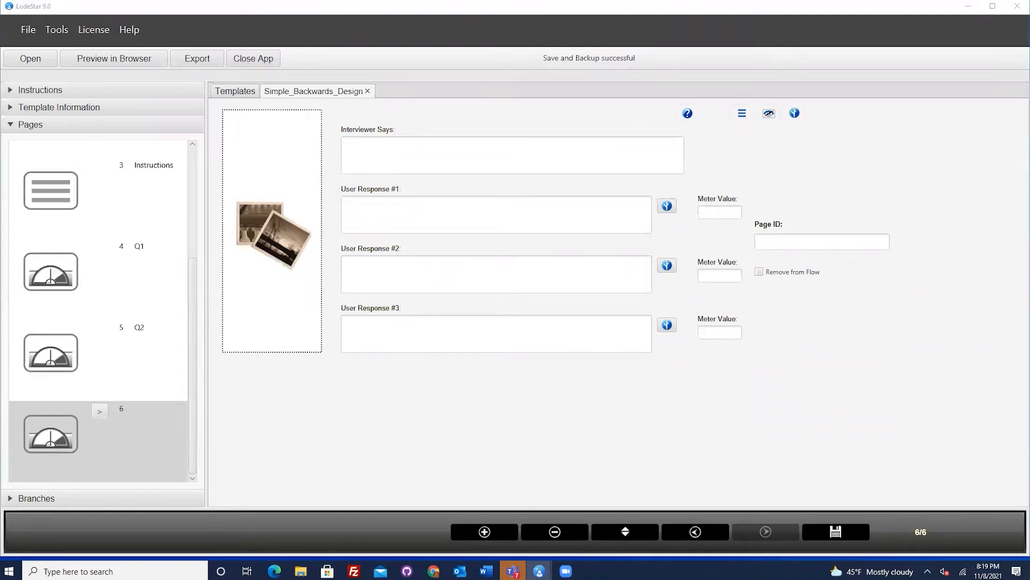
{"action": "left_click", "coordinate": [418, 159]}
{"action": "type", "text": "After completing the course, the learners should be able to: List the technologies available to them  and understand the value of each technology to the student."}
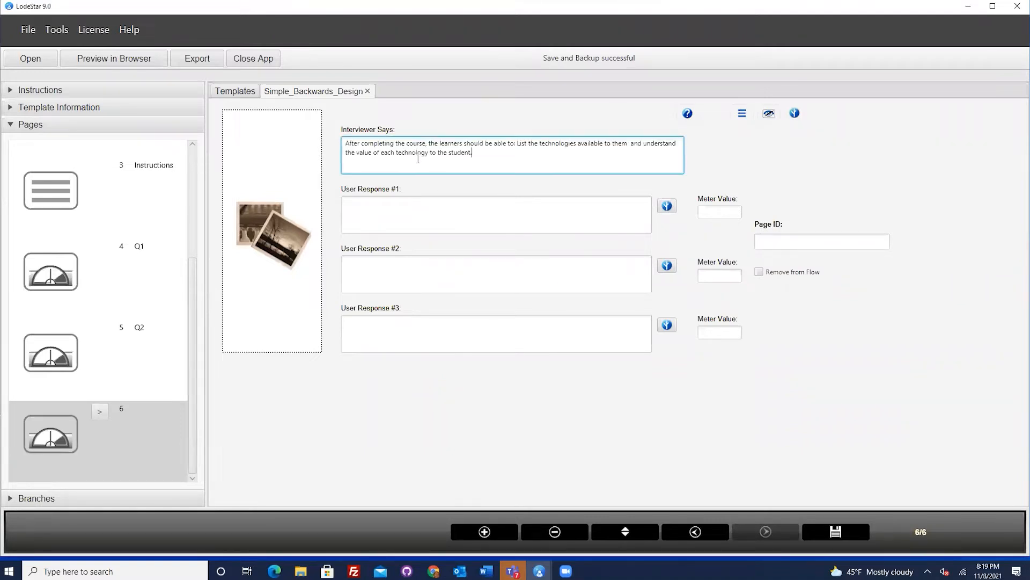
- Enter user response #1 as "How will we know that the students have mastered the objectives? What assessments do we need?"
{"action": "left_click", "coordinate": [366, 221]}
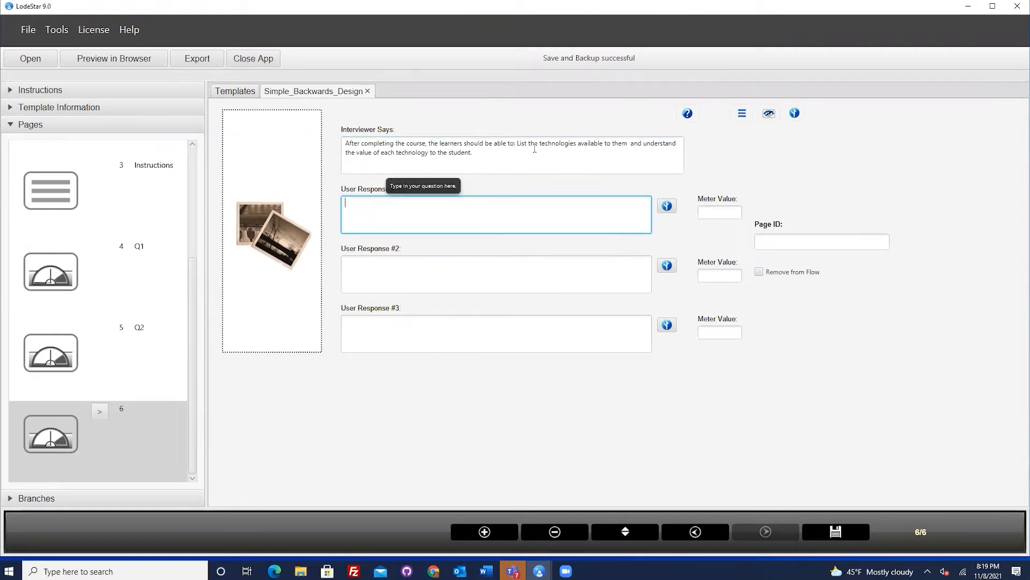
{"action": "left_click", "coordinate": [662, 143]}
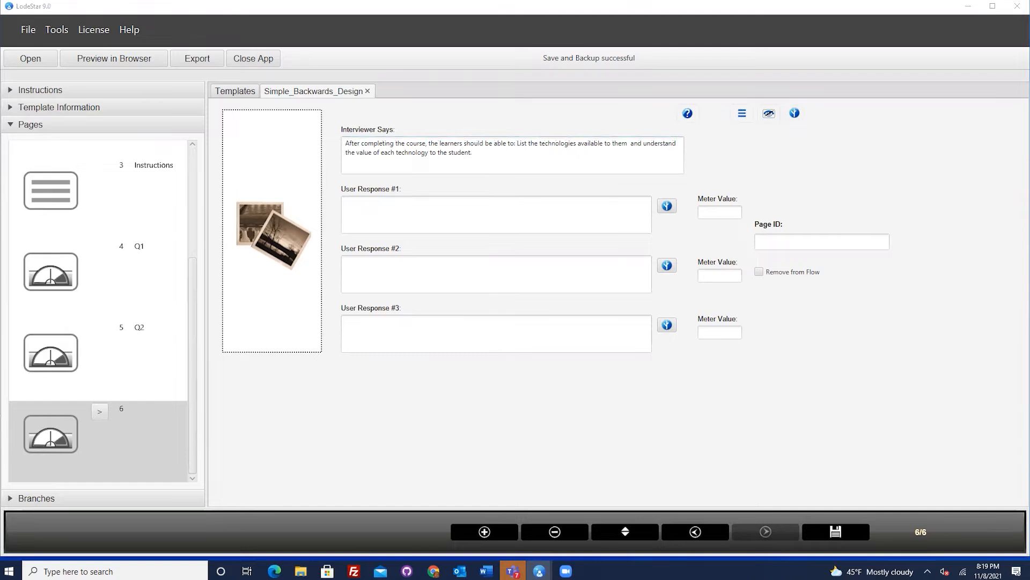
{"action": "left_click", "coordinate": [382, 220]}
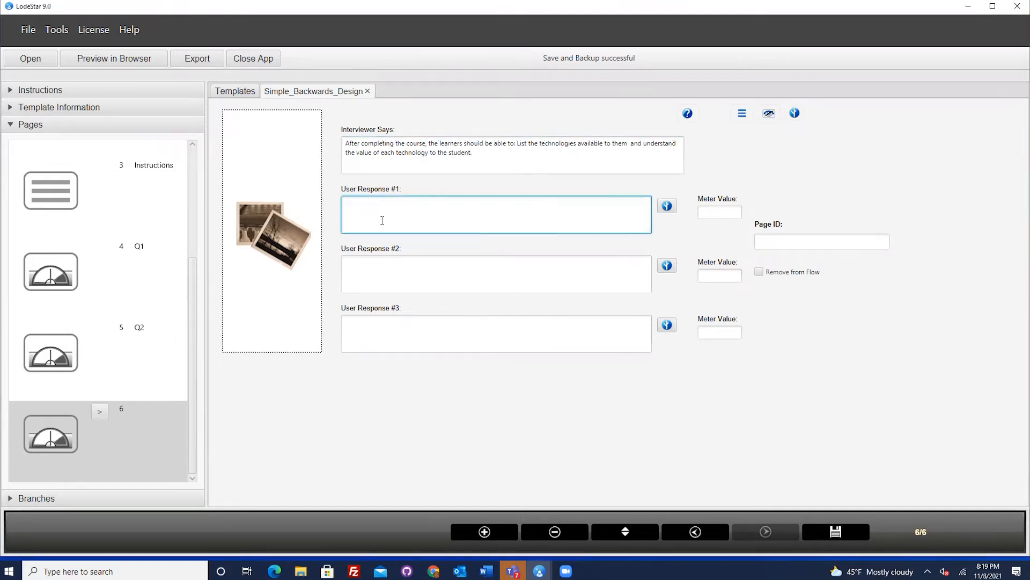
{"action": "type", "text": "How will we know that the students have mastered the objectives?  What assessments do we need?"}
- Enter user response #2 "What course guidelines should I include?" and response #3 "What assignments, discussion topics, and activities should we plan?"
{"action": "left_click", "coordinate": [382, 263]}
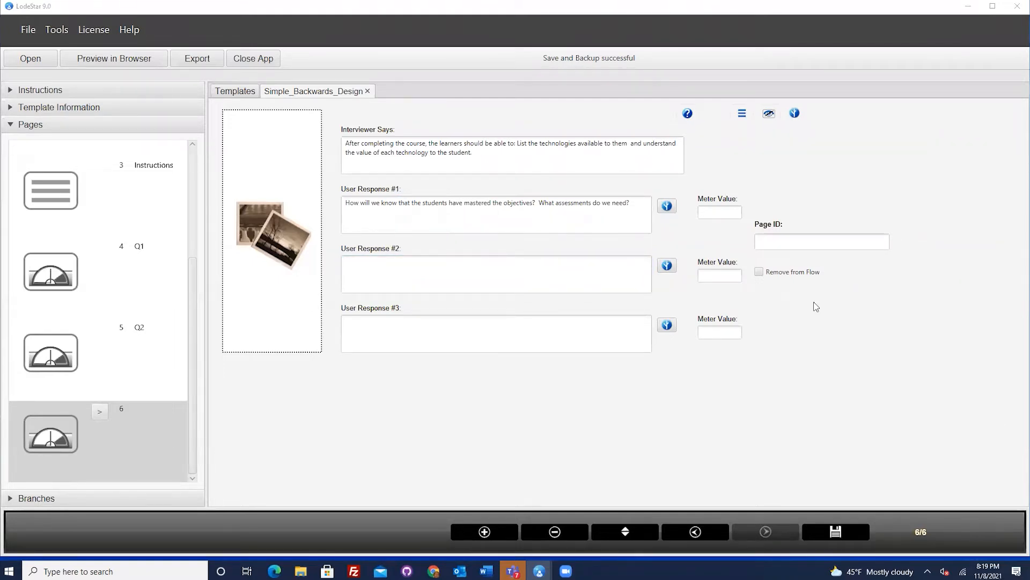
{"action": "left_click", "coordinate": [453, 273]}
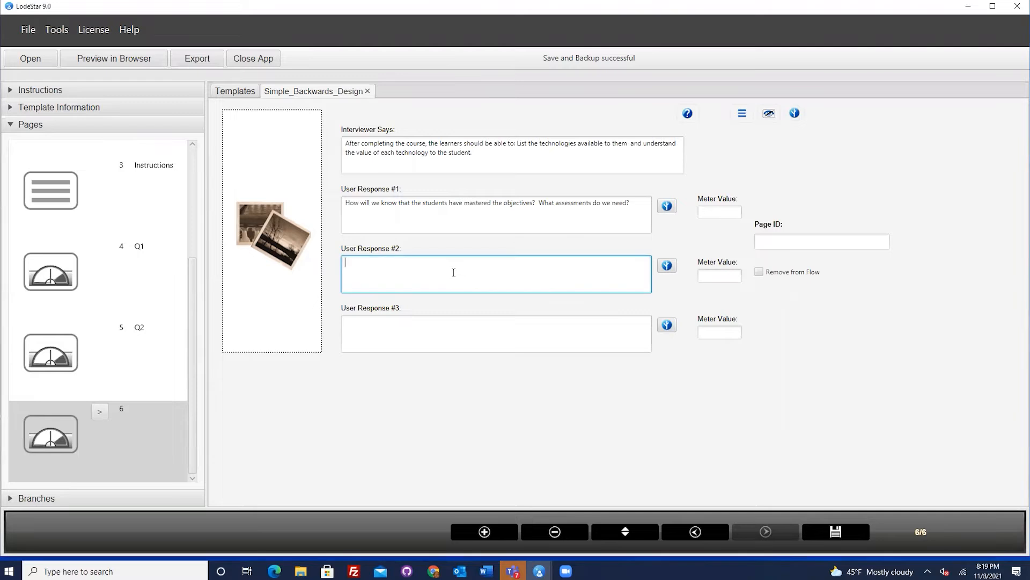
{"action": "type", "text": "What course guidelines should I include?"}
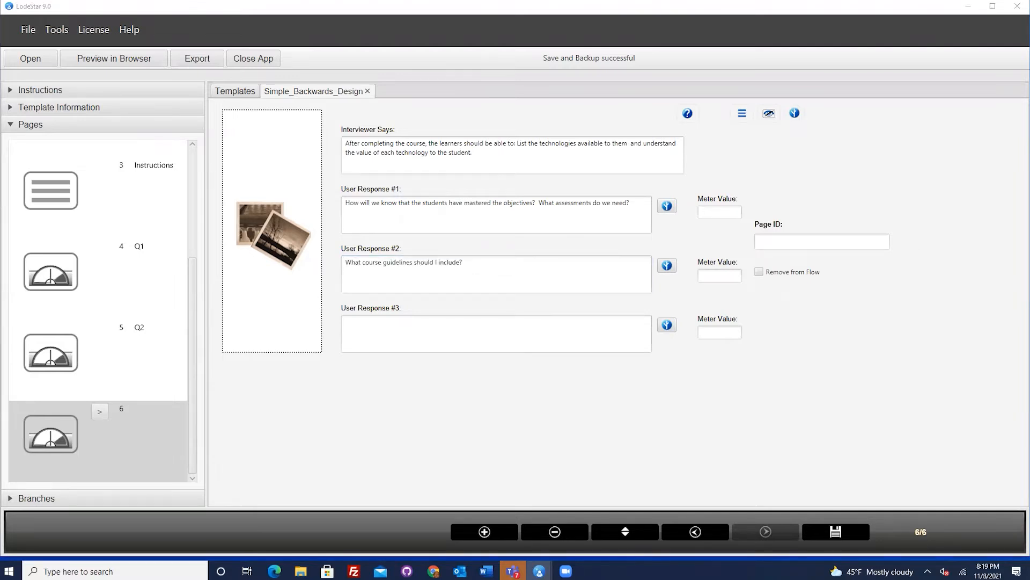
{"action": "left_click", "coordinate": [397, 327]}
{"action": "type", "text": "What assignments, discussion topics, and activities should we plan?"}
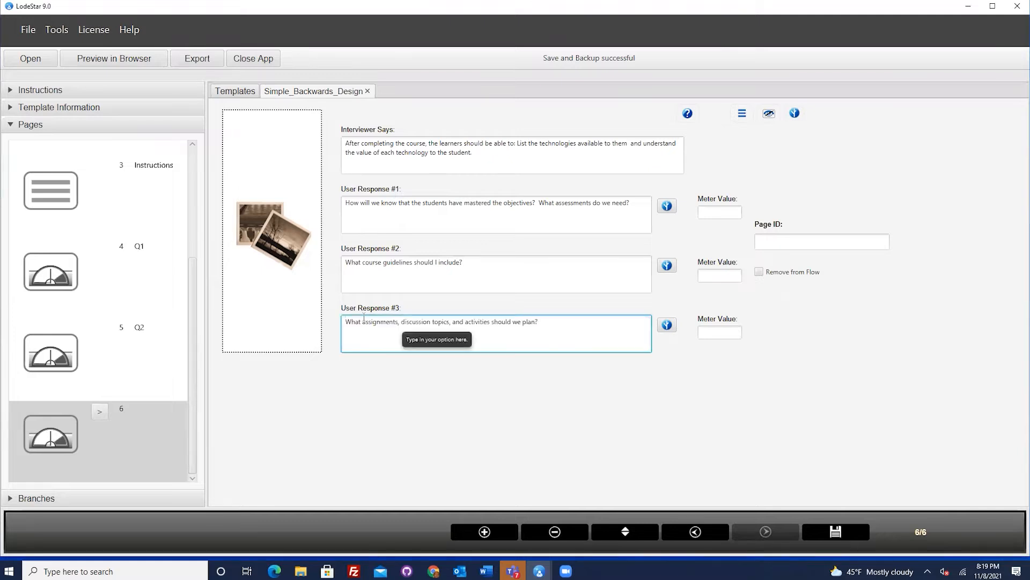
- Set page 6's meter values to 5 for response #1, 3 for response #2 and 1 for response #3
{"action": "left_click", "coordinate": [719, 214]}
{"action": "type", "text": "5"}
{"action": "left_click", "coordinate": [731, 274]}
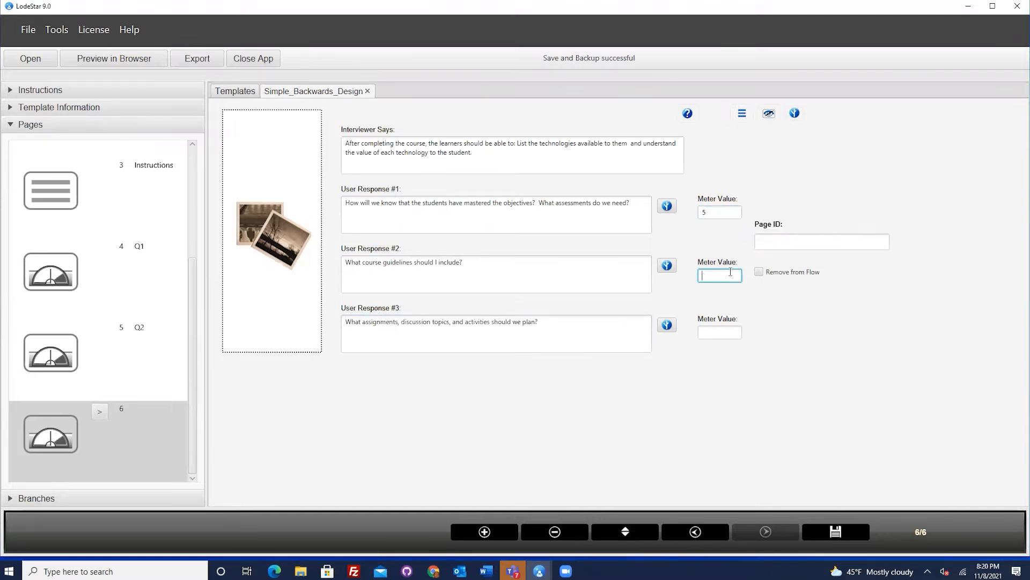
{"action": "type", "text": "3"}
{"action": "left_click", "coordinate": [718, 333]}
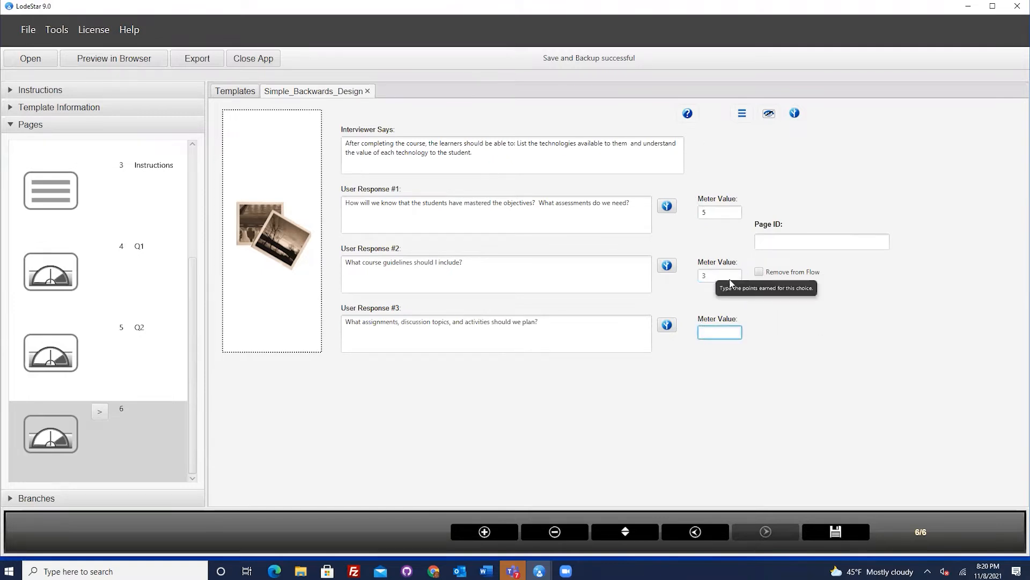
{"action": "type", "text": "1"}
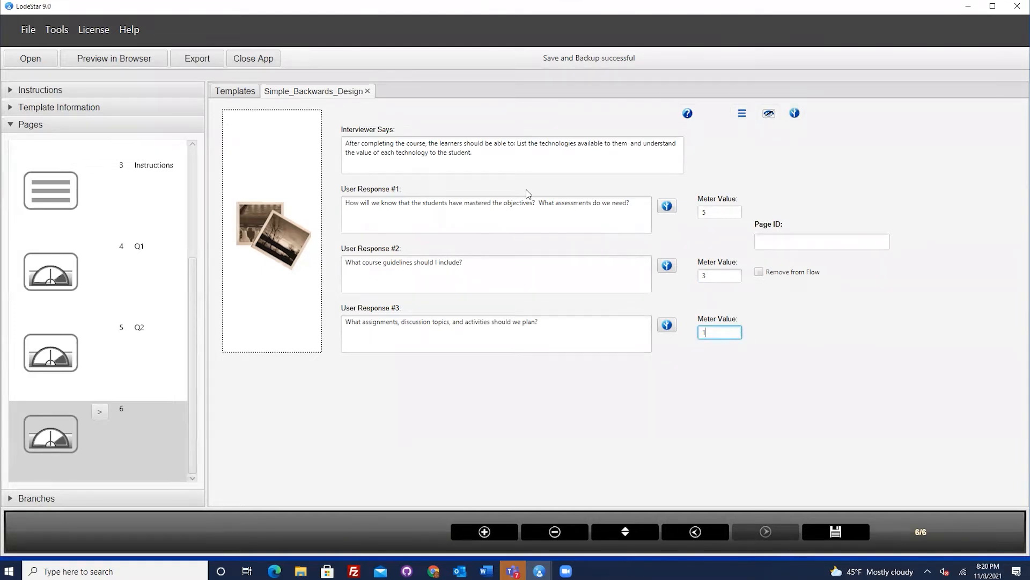
- Set the Page ID of page 6 to Q3 and save the project
{"action": "left_click", "coordinate": [779, 241]}
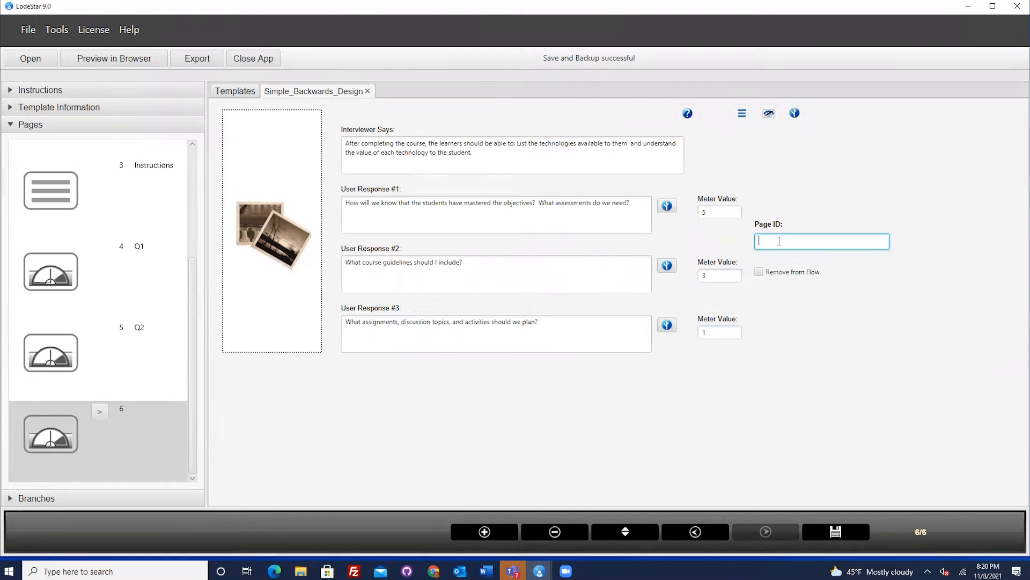
{"action": "type", "text": "Q3"}
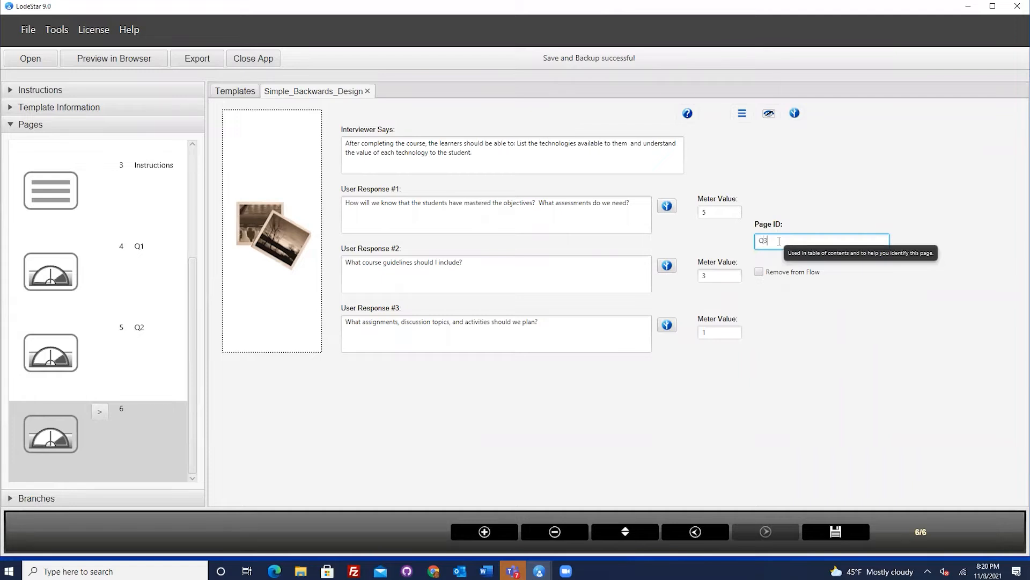
{"action": "left_click", "coordinate": [839, 532]}
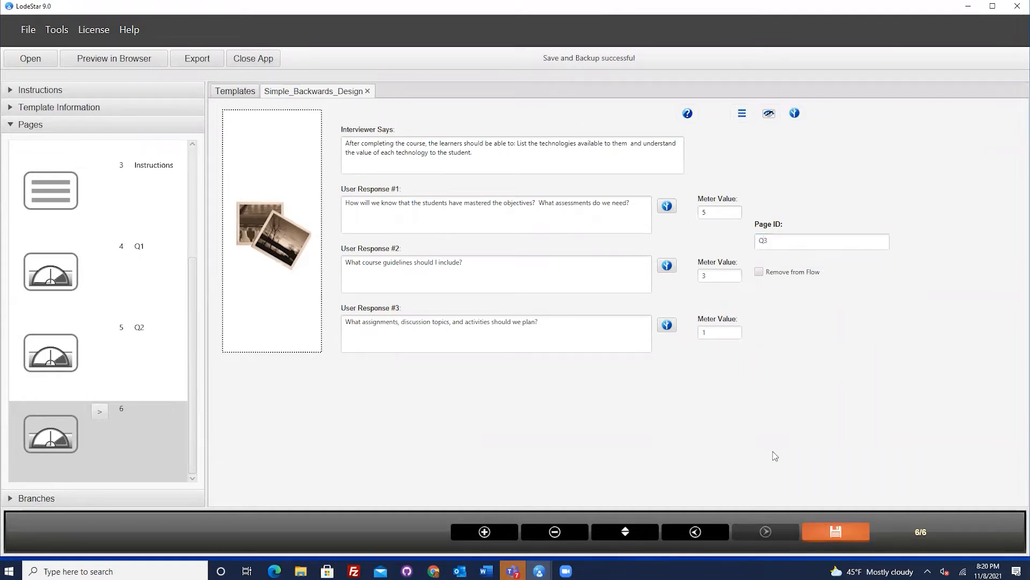
- Set the interviewer picture on the Q3 page to man_neutral.png
{"action": "left_click", "coordinate": [278, 219]}
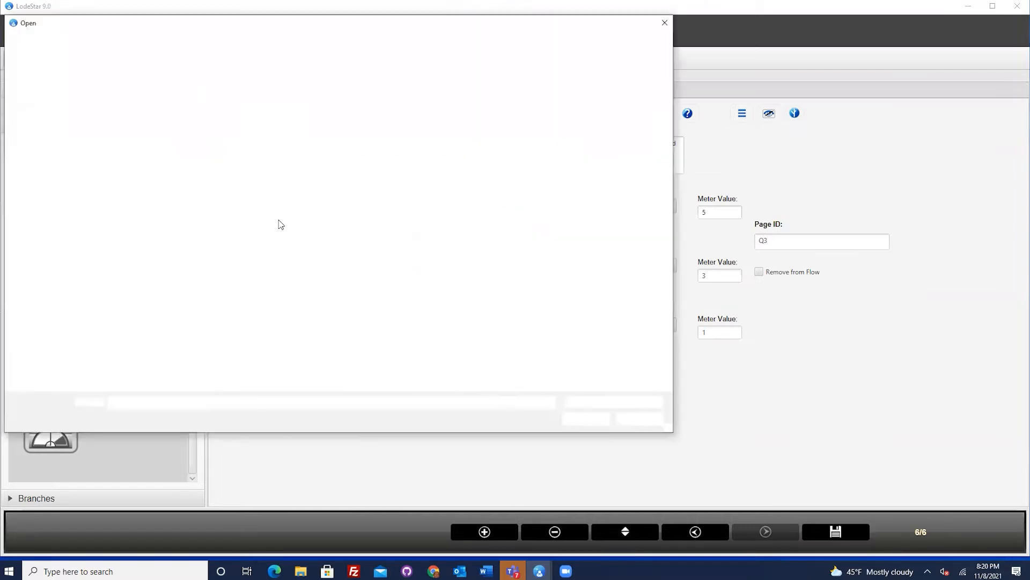
{"action": "left_click", "coordinate": [529, 113]}
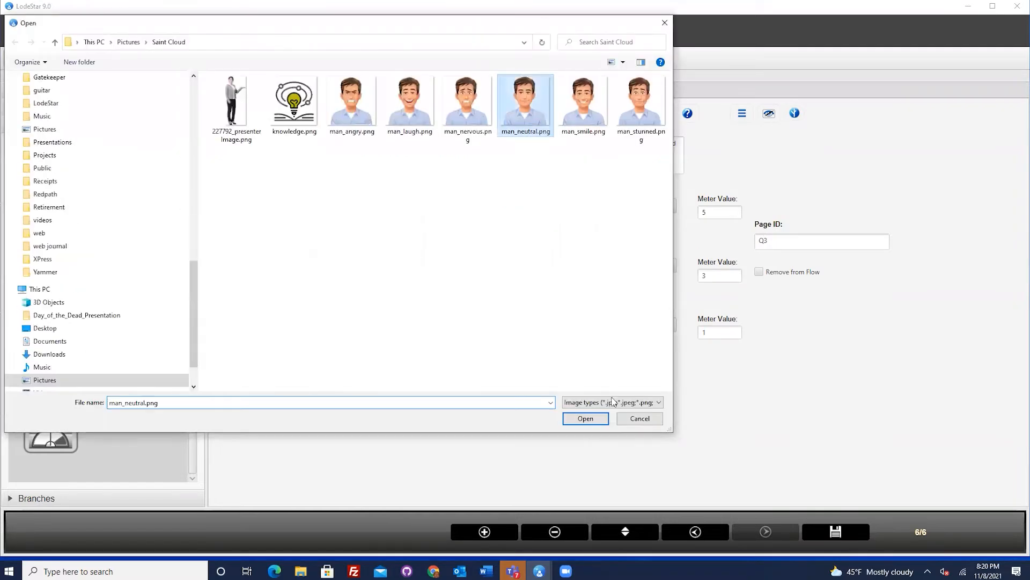
{"action": "left_click", "coordinate": [585, 418]}
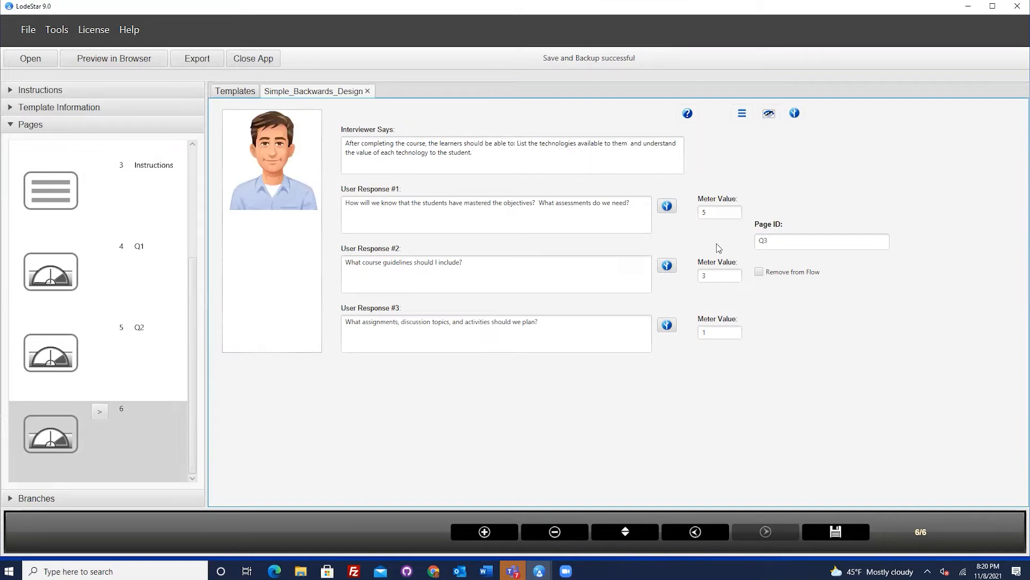
- Preview the project in the browser and page through the title and video pages to the instructions
{"action": "left_click", "coordinate": [118, 60]}
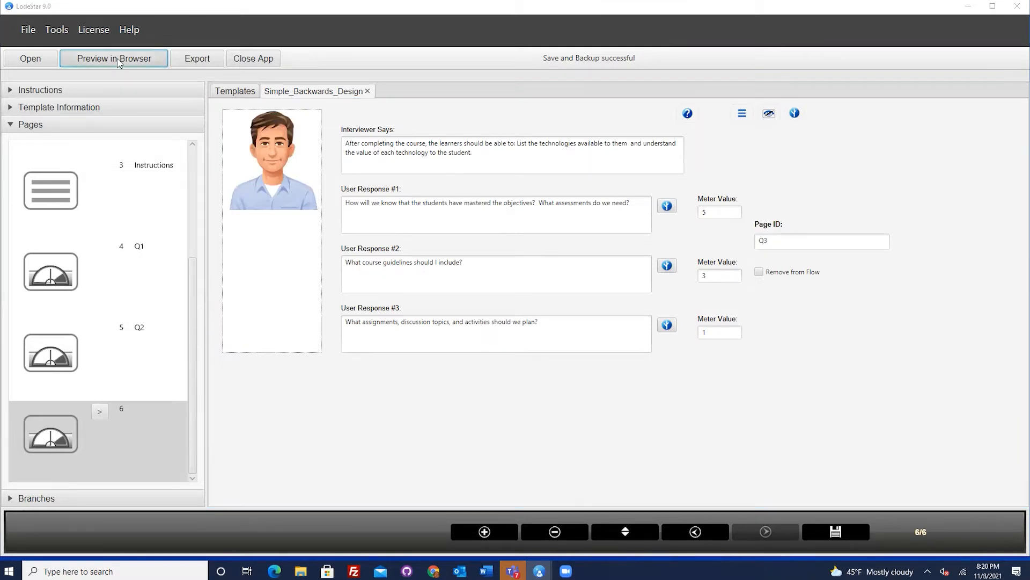
{"action": "left_click", "coordinate": [514, 232]}
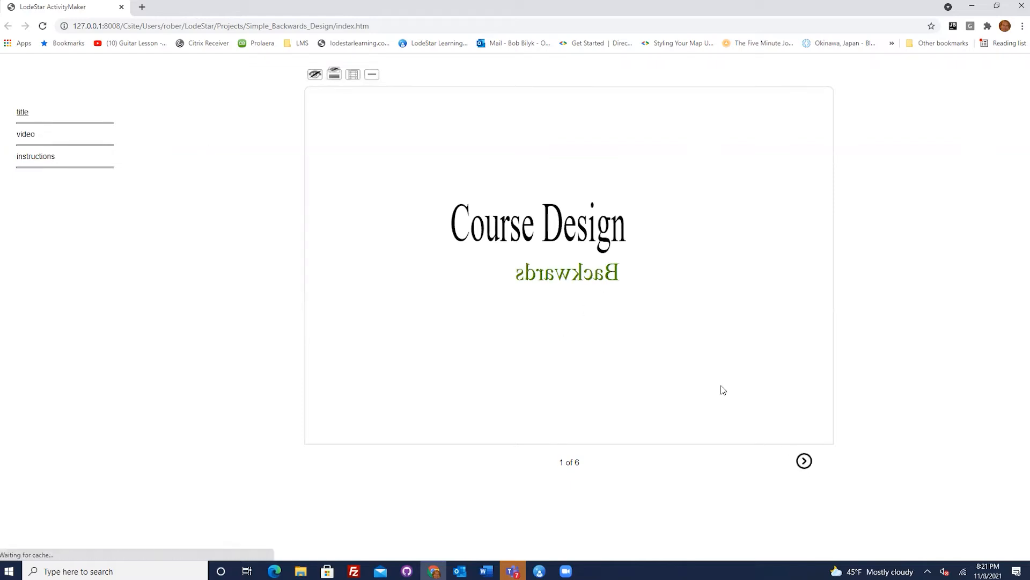
{"action": "left_click", "coordinate": [804, 463]}
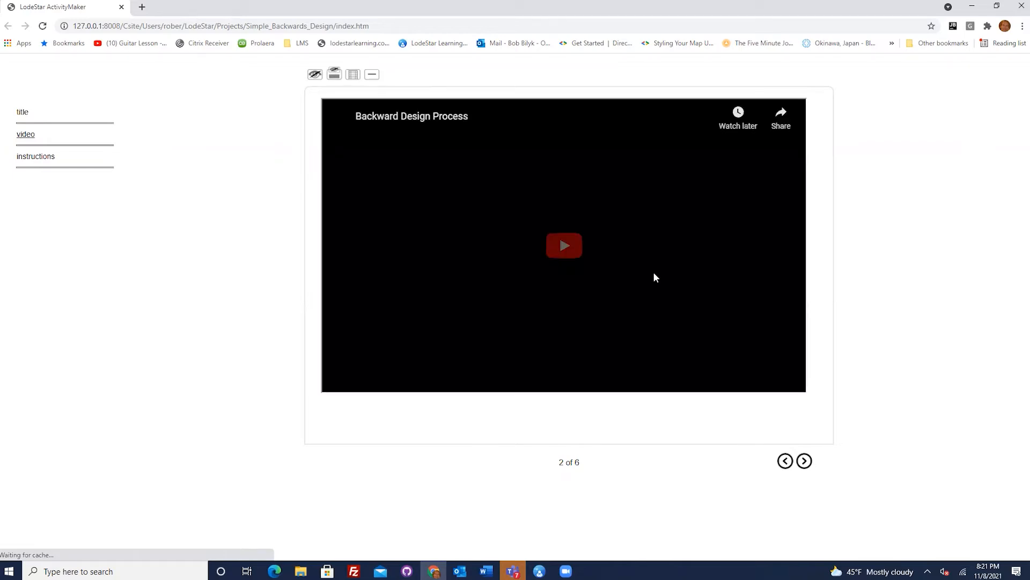
{"action": "left_click", "coordinate": [809, 466]}
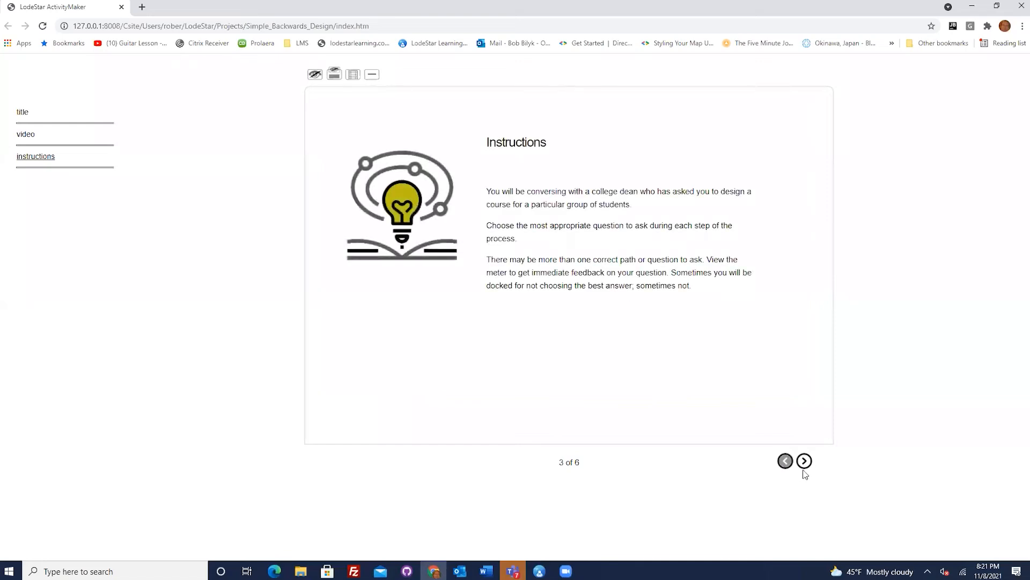
- In the preview, answer the first interview page with "Who are the students? What needs to do they have?", dismiss the feedback and continue
{"action": "left_click", "coordinate": [805, 464]}
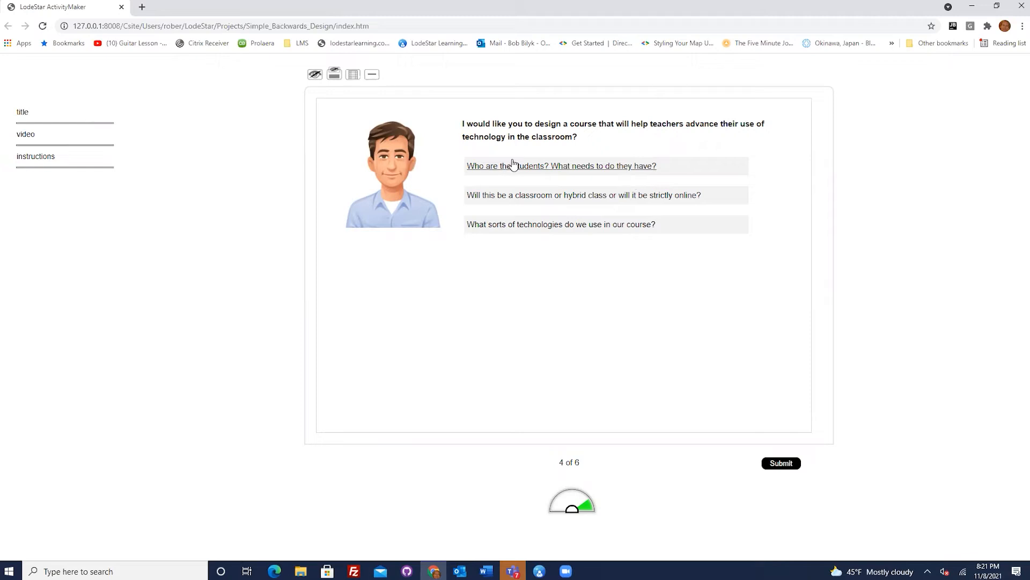
{"action": "left_click", "coordinate": [785, 466]}
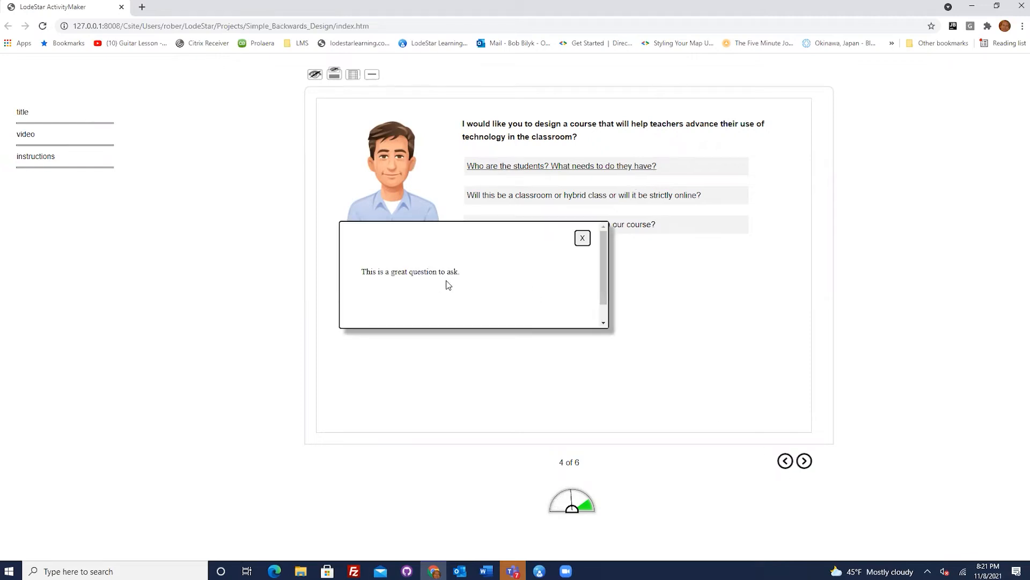
{"action": "left_click", "coordinate": [582, 237]}
{"action": "left_click", "coordinate": [805, 461]}
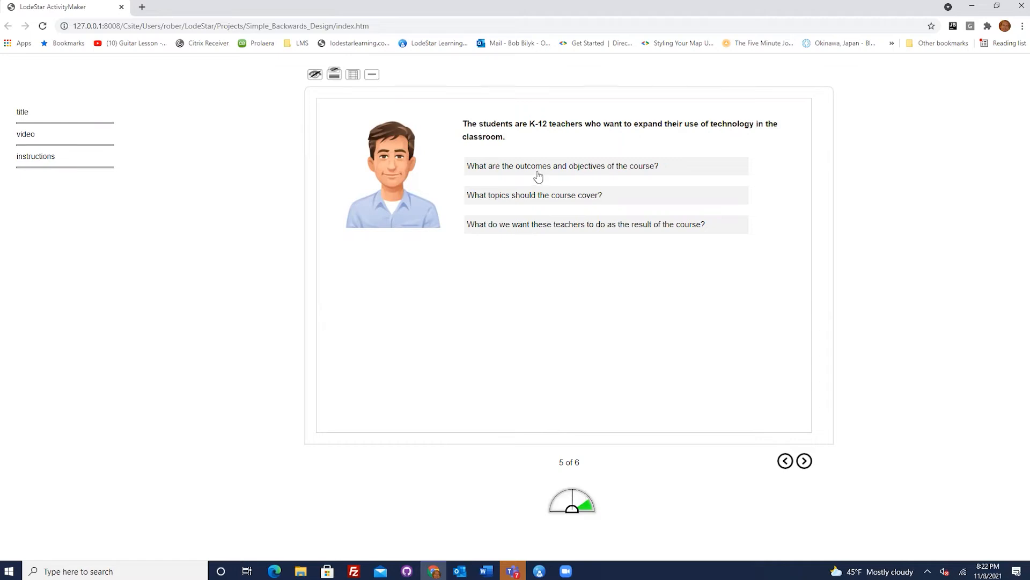
- Submit "What topics should the course cover?" on preview page 5 and continue to page 6
{"action": "left_click", "coordinate": [557, 203]}
{"action": "left_click", "coordinate": [781, 464]}
{"action": "left_click", "coordinate": [808, 465]}
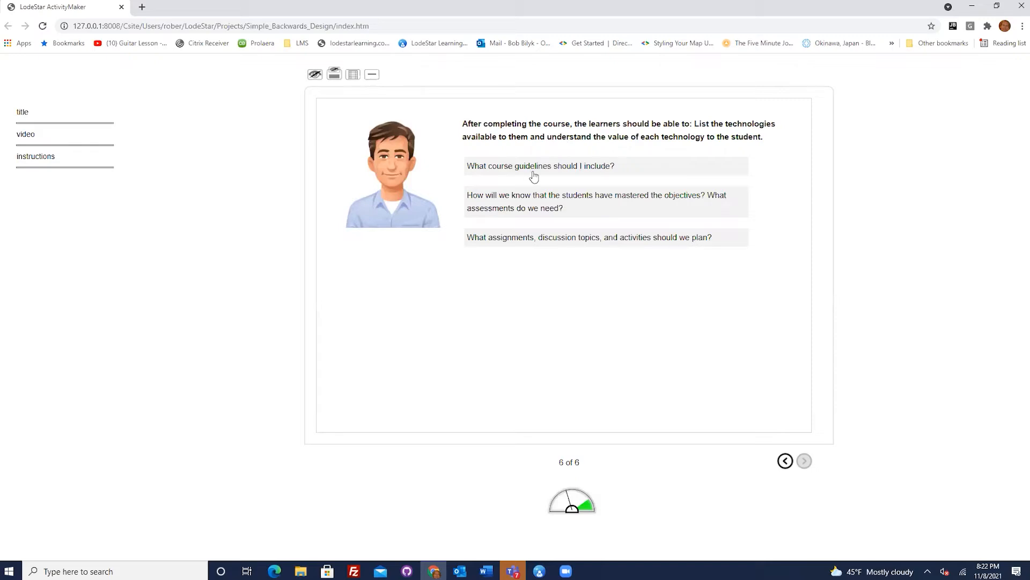
- Submit "What assignments, discussion topics, and activities should we plan?" on preview page 6 and close the preview
{"action": "left_click", "coordinate": [516, 241]}
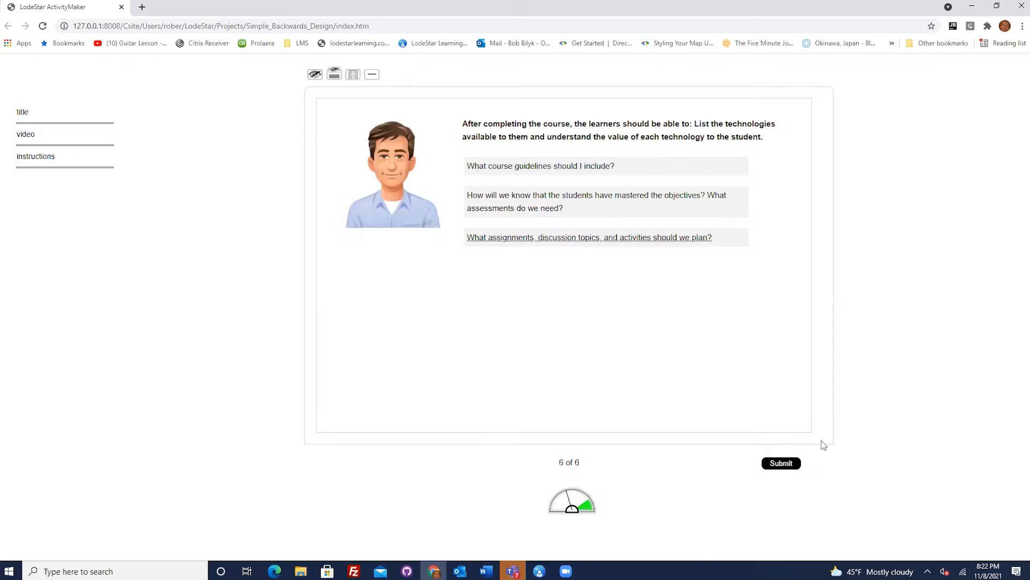
{"action": "left_click", "coordinate": [784, 468]}
{"action": "left_click", "coordinate": [1019, 8]}
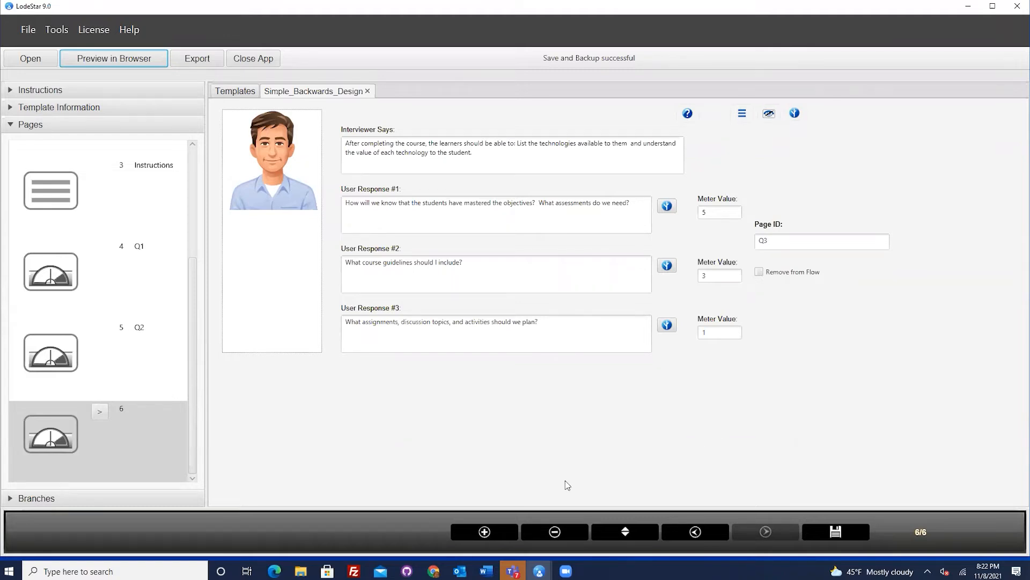
- Add a page after Q3 and change its page type to Report
{"action": "left_click", "coordinate": [495, 529]}
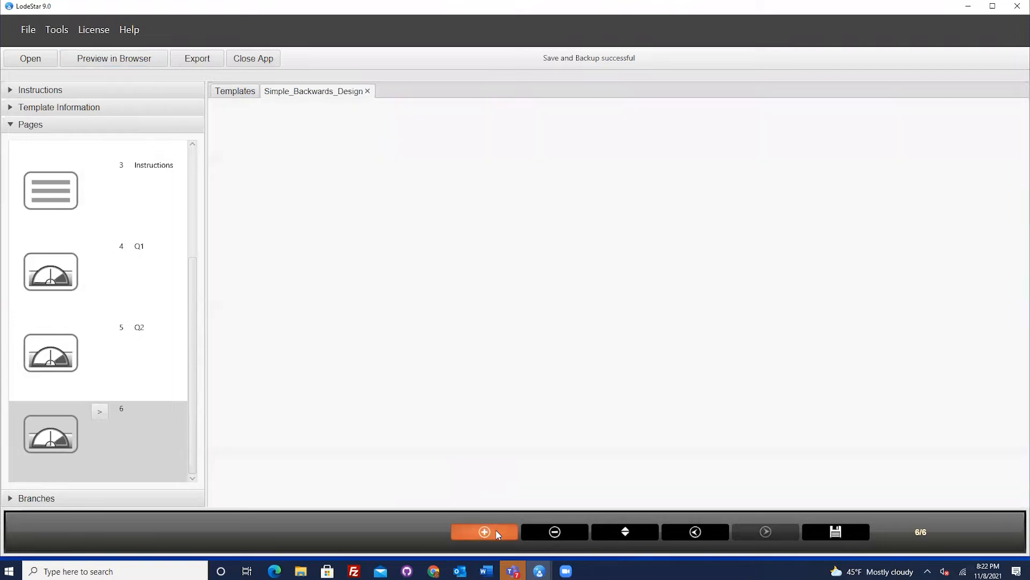
{"action": "left_click", "coordinate": [100, 411]}
{"action": "scroll", "coordinate": [280, 194], "scroll_direction": "down", "scroll_amount": 3}
{"action": "scroll", "coordinate": [280, 194], "scroll_direction": "down", "scroll_amount": 1}
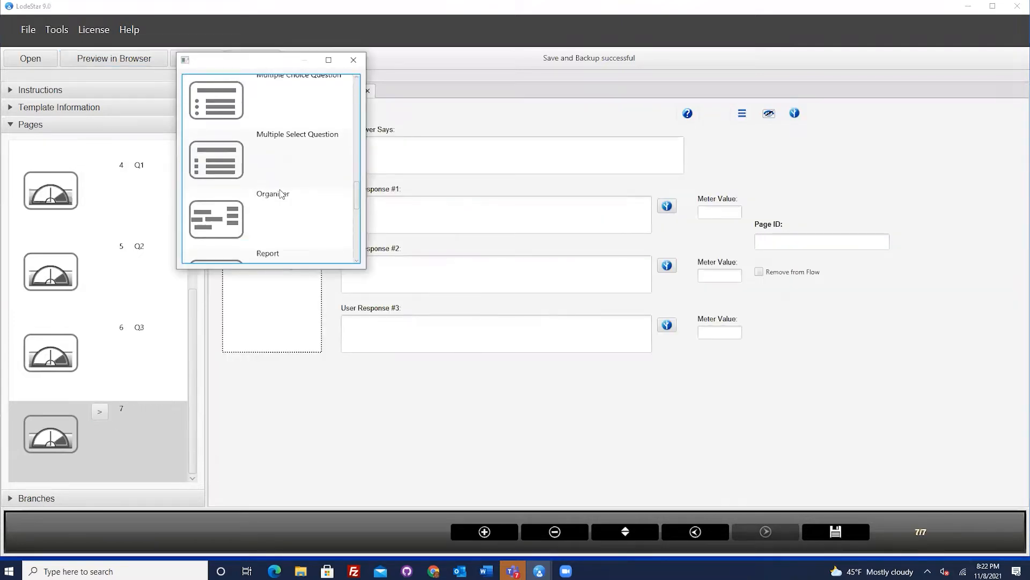
{"action": "scroll", "coordinate": [280, 194], "scroll_direction": "down", "scroll_amount": 1}
{"action": "left_click", "coordinate": [236, 200]}
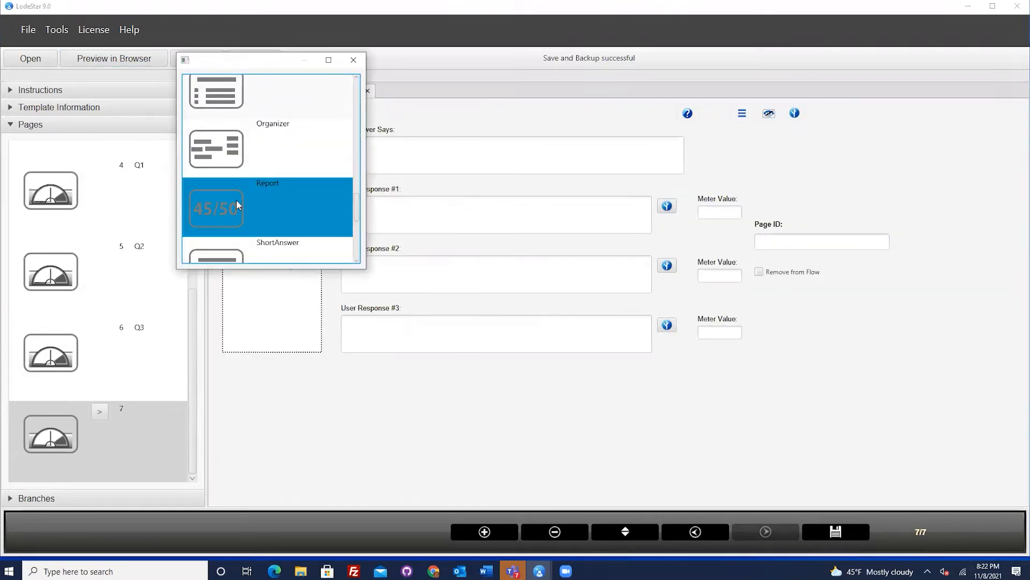
{"action": "left_click", "coordinate": [353, 60]}
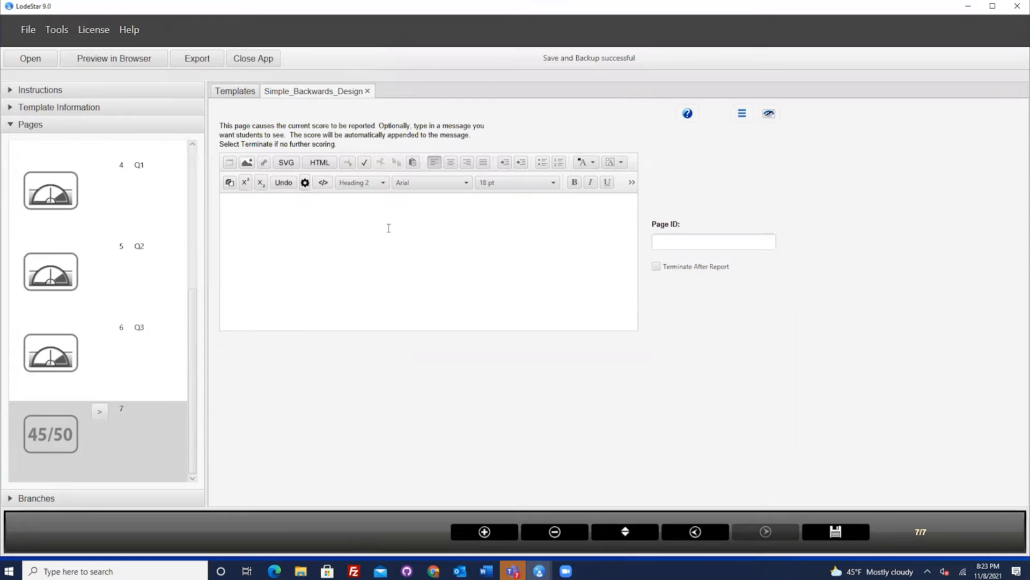
- Set the report page's Page ID to Report and enable Terminate After Report
{"action": "left_click", "coordinate": [672, 249]}
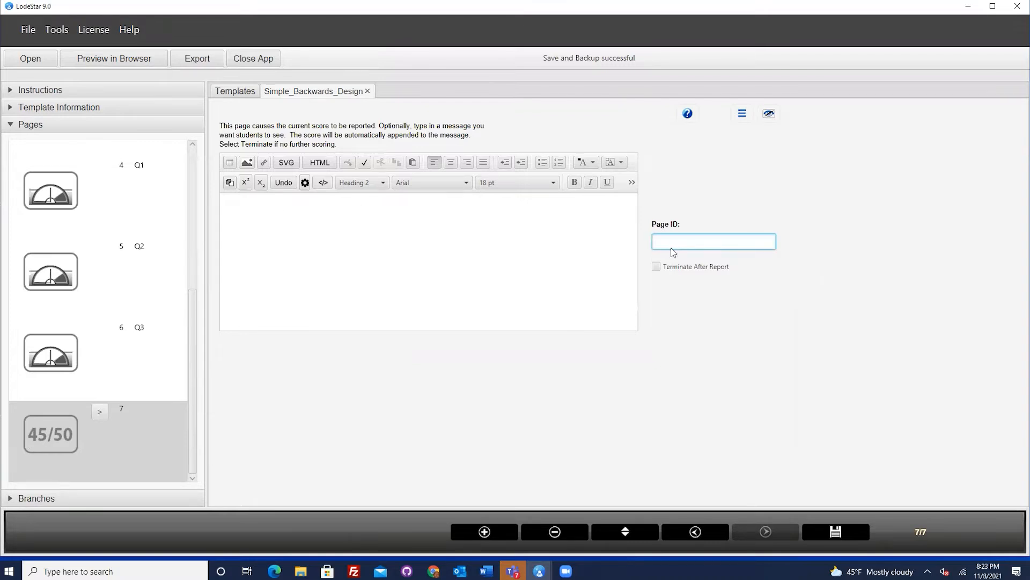
{"action": "type", "text": "Report"}
{"action": "left_click", "coordinate": [656, 268]}
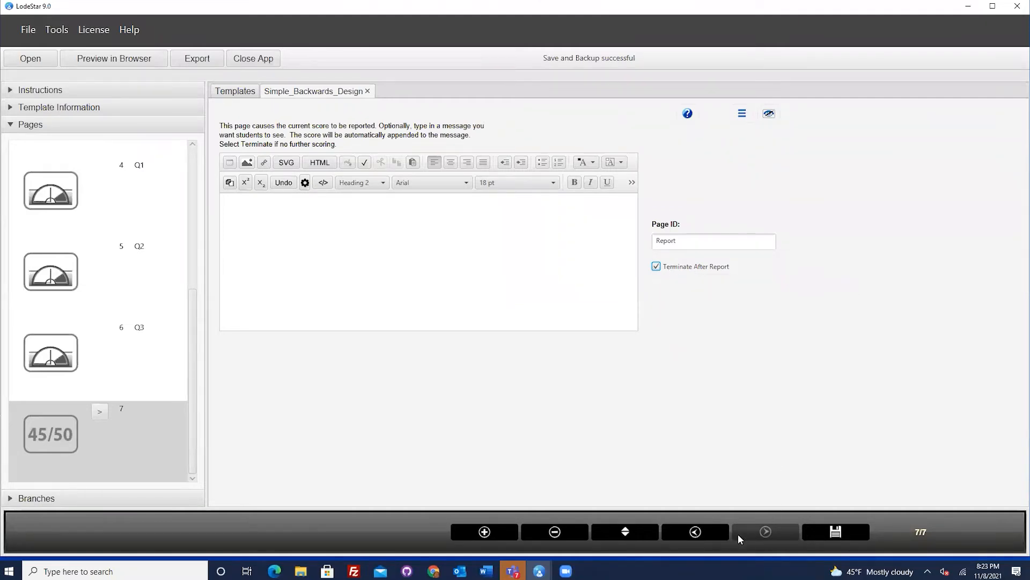
- Examine the branch map to see how the Q3 and Report pages connect
{"action": "left_click", "coordinate": [698, 533]}
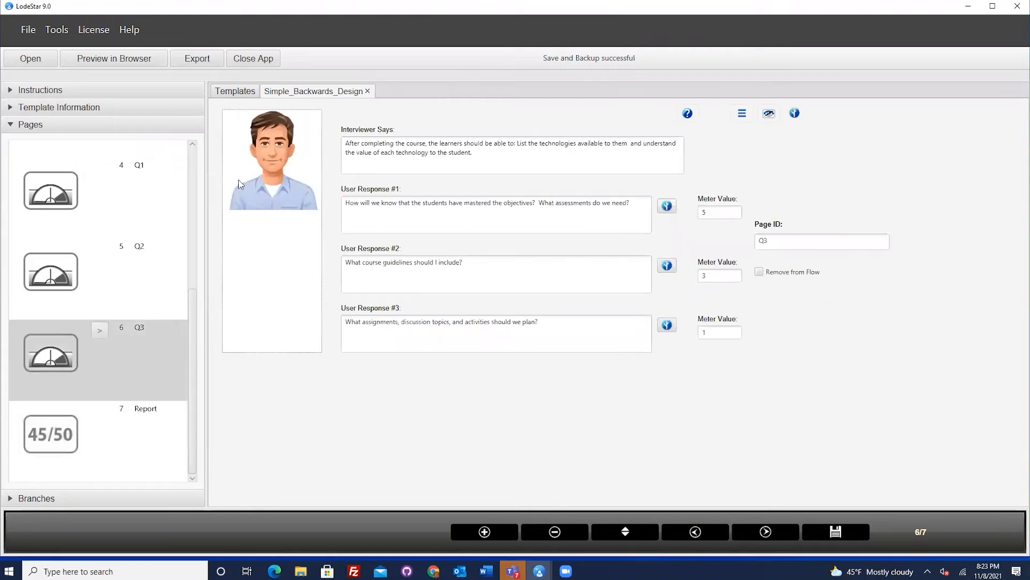
{"action": "left_click", "coordinate": [54, 499]}
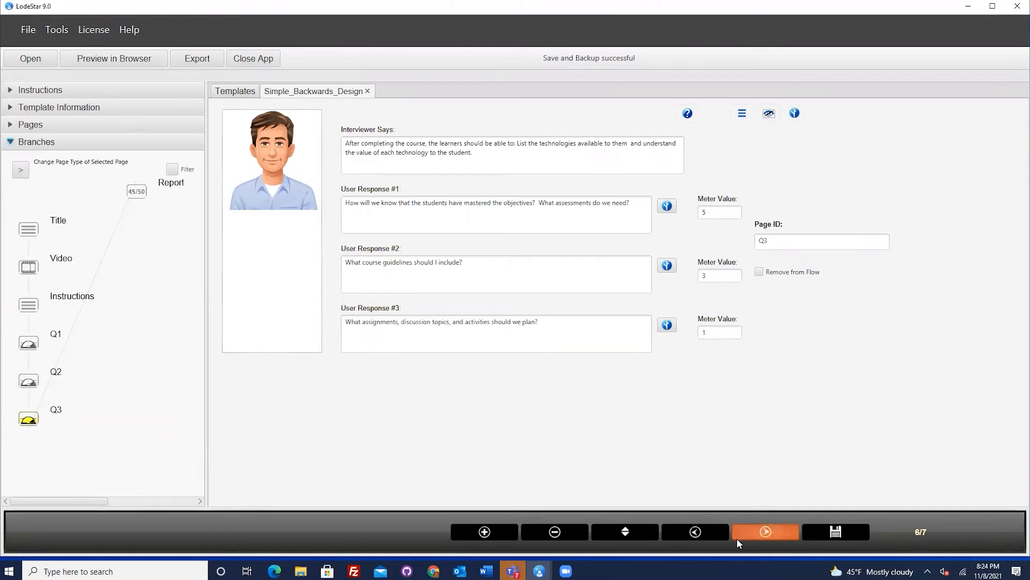
{"action": "left_click", "coordinate": [765, 532]}
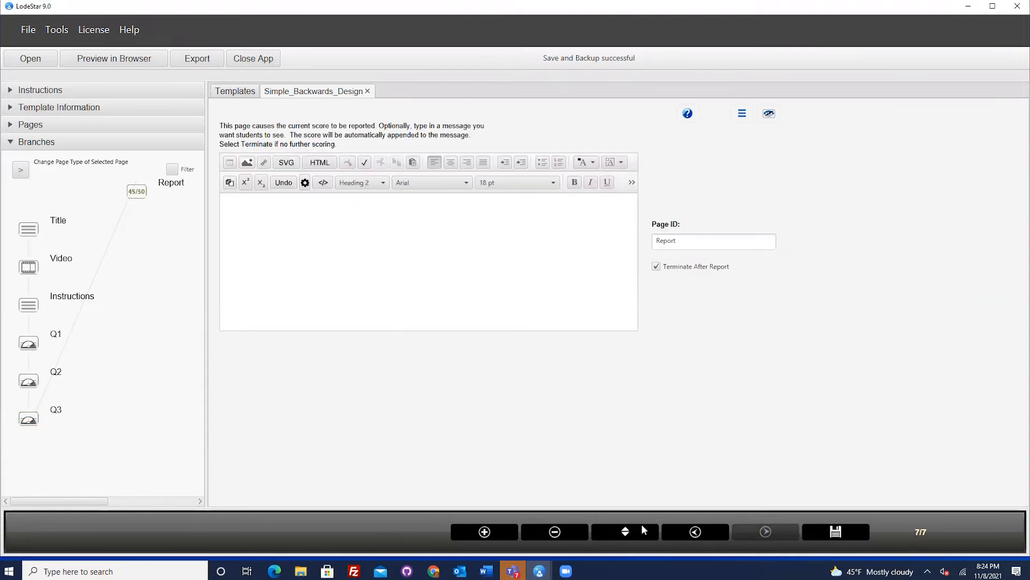
- Go back to the Instructions page and insert a new page after it
{"action": "left_click", "coordinate": [689, 531]}
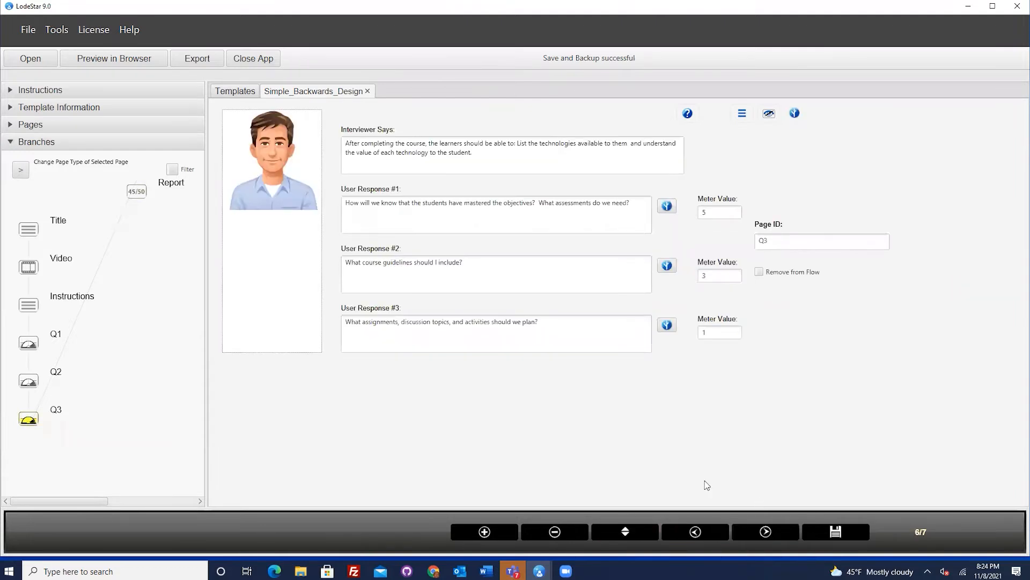
{"action": "left_click", "coordinate": [704, 530]}
{"action": "left_click", "coordinate": [705, 530]}
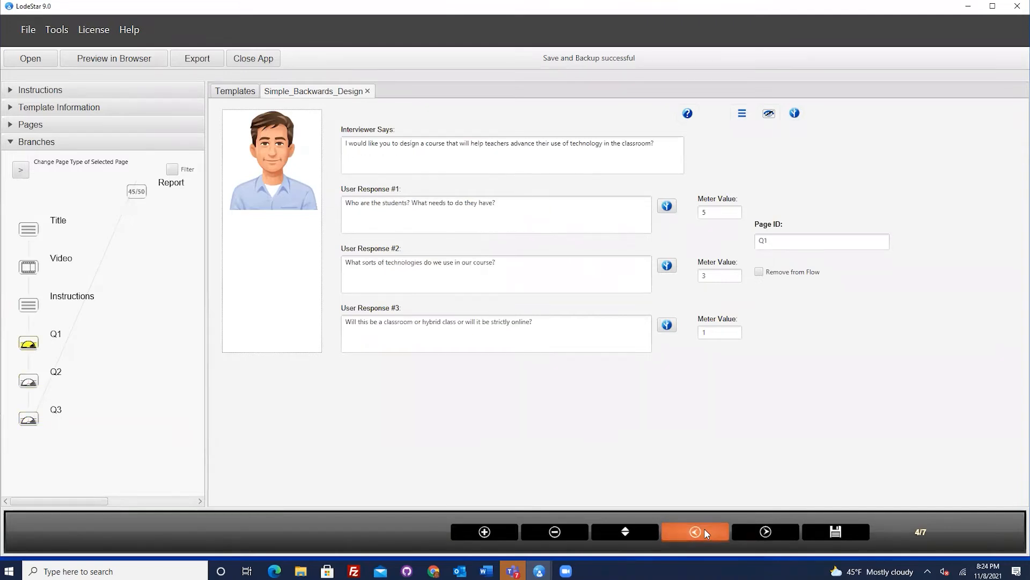
{"action": "left_click", "coordinate": [704, 531]}
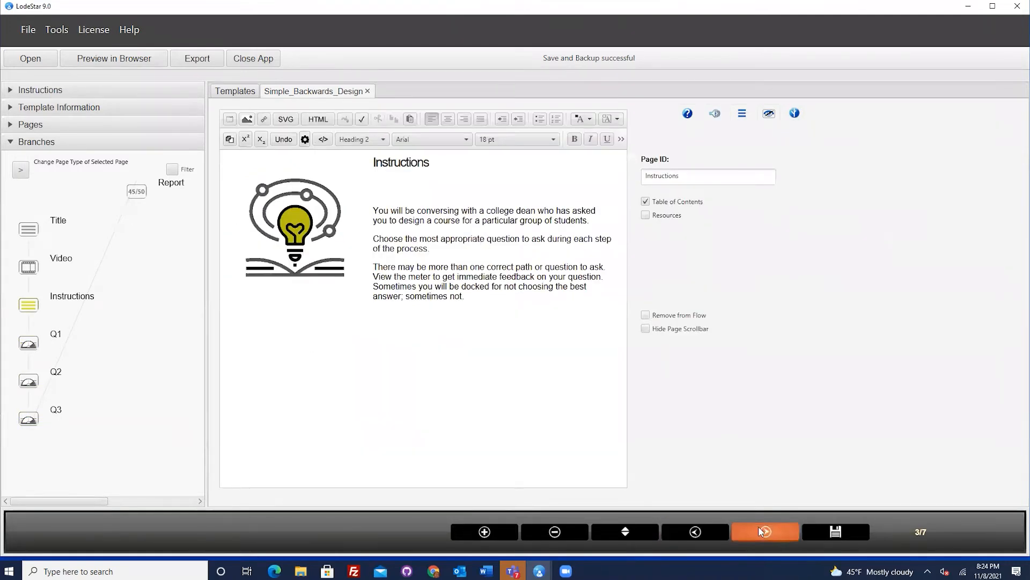
{"action": "left_click", "coordinate": [758, 526]}
{"action": "left_click", "coordinate": [709, 531]}
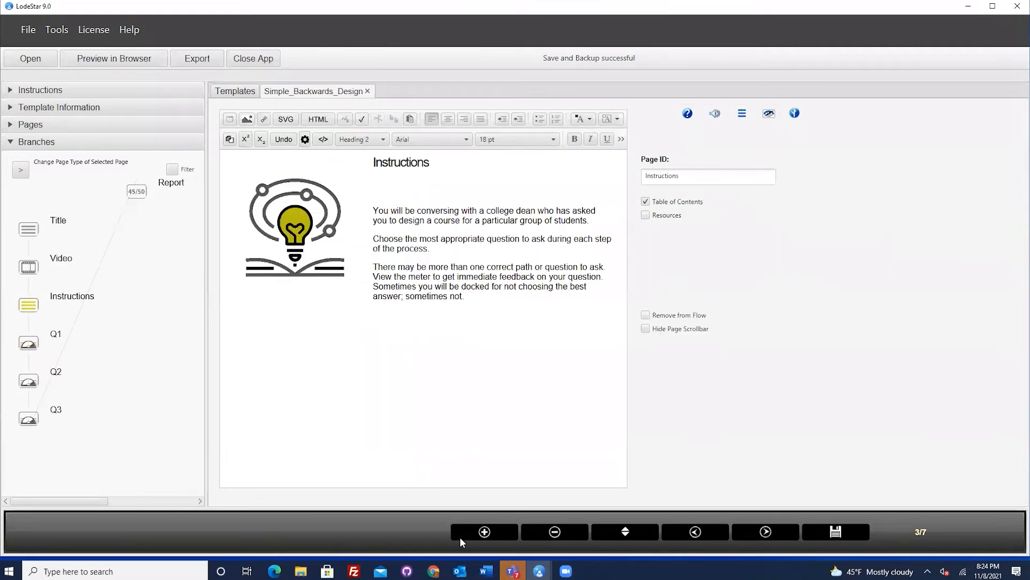
{"action": "left_click", "coordinate": [482, 531]}
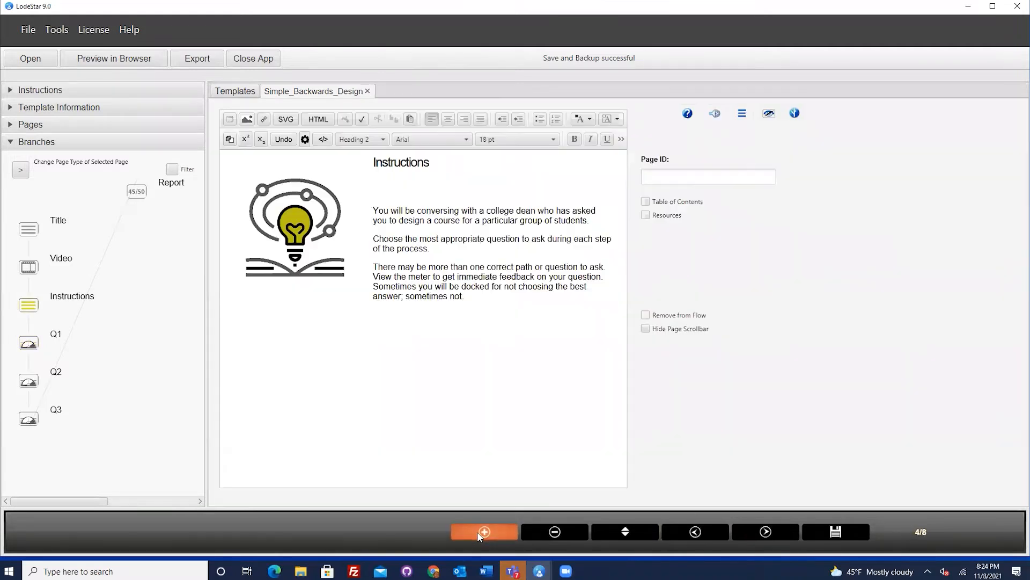
- Change the page type of the new page 4 to Gate
{"action": "left_click", "coordinate": [47, 125]}
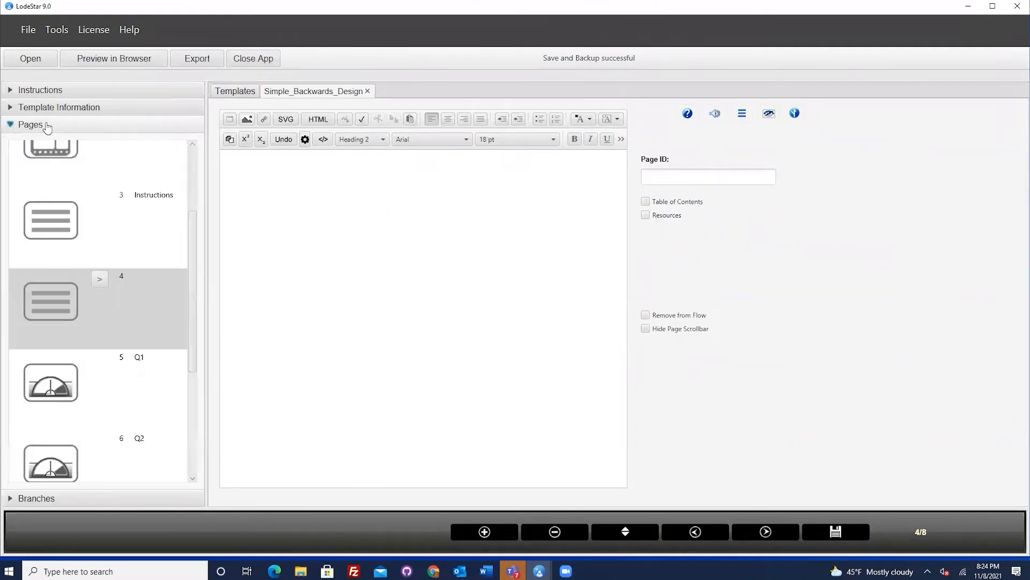
{"action": "left_click", "coordinate": [99, 281]}
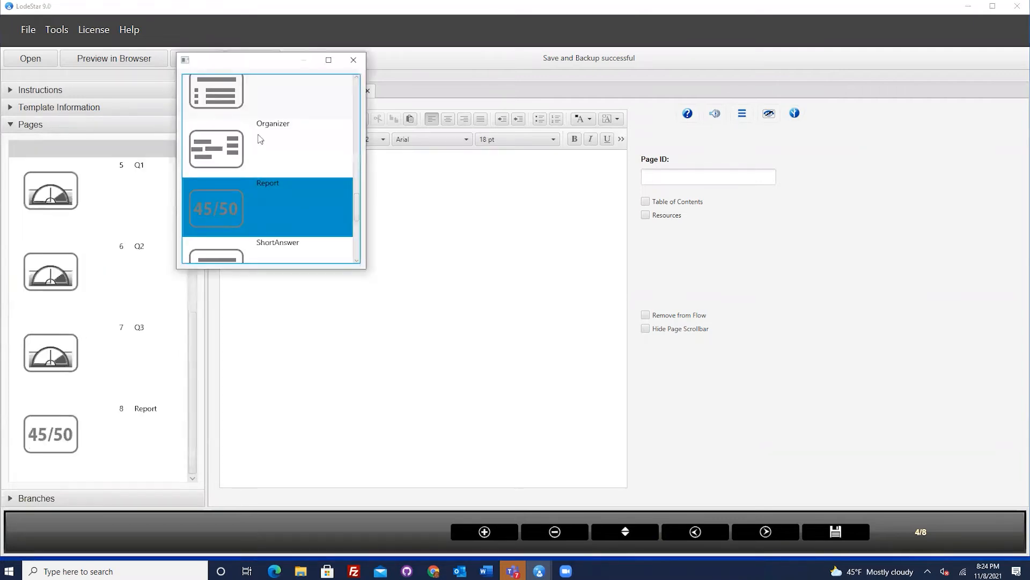
{"action": "scroll", "coordinate": [266, 185], "scroll_direction": "down", "scroll_amount": 1}
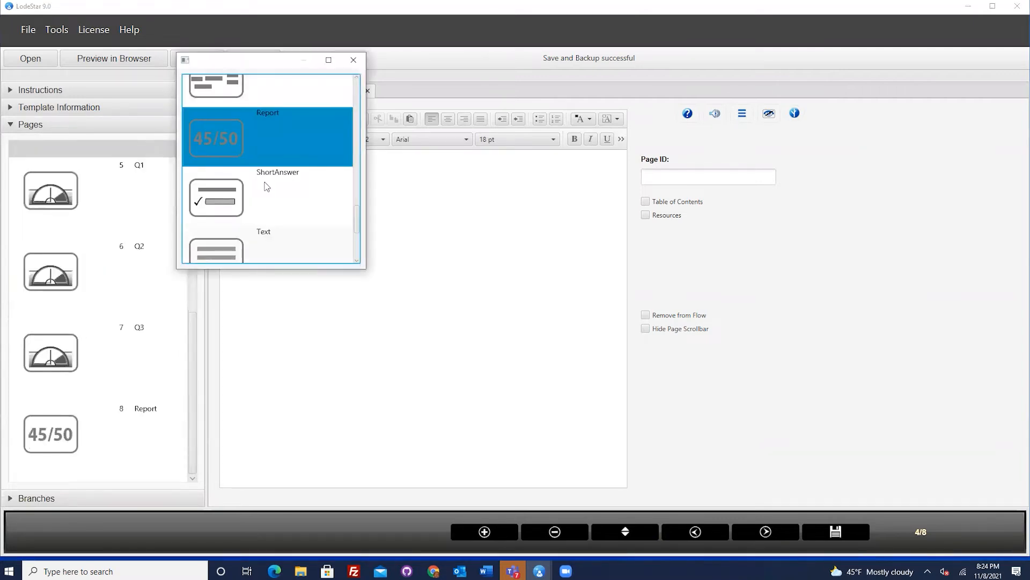
{"action": "scroll", "coordinate": [267, 185], "scroll_direction": "up", "scroll_amount": 7}
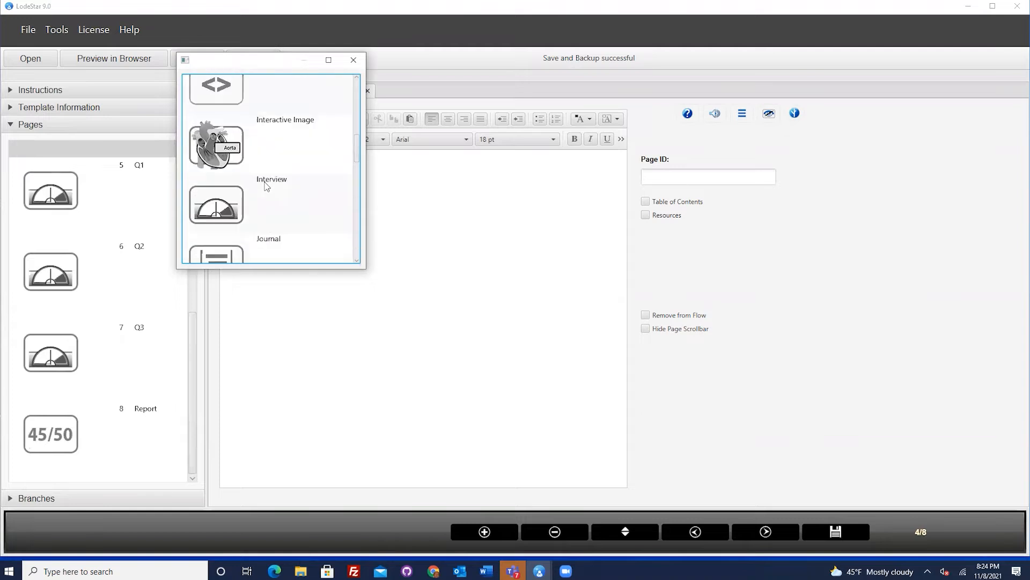
{"action": "scroll", "coordinate": [267, 185], "scroll_direction": "up", "scroll_amount": 2}
{"action": "left_click", "coordinate": [220, 158]}
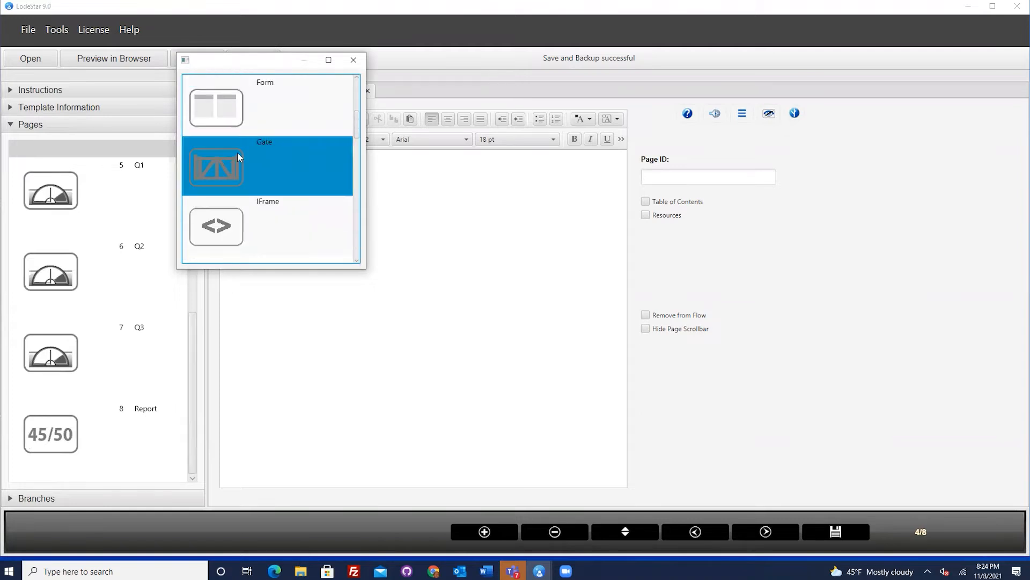
{"action": "left_click", "coordinate": [353, 60]}
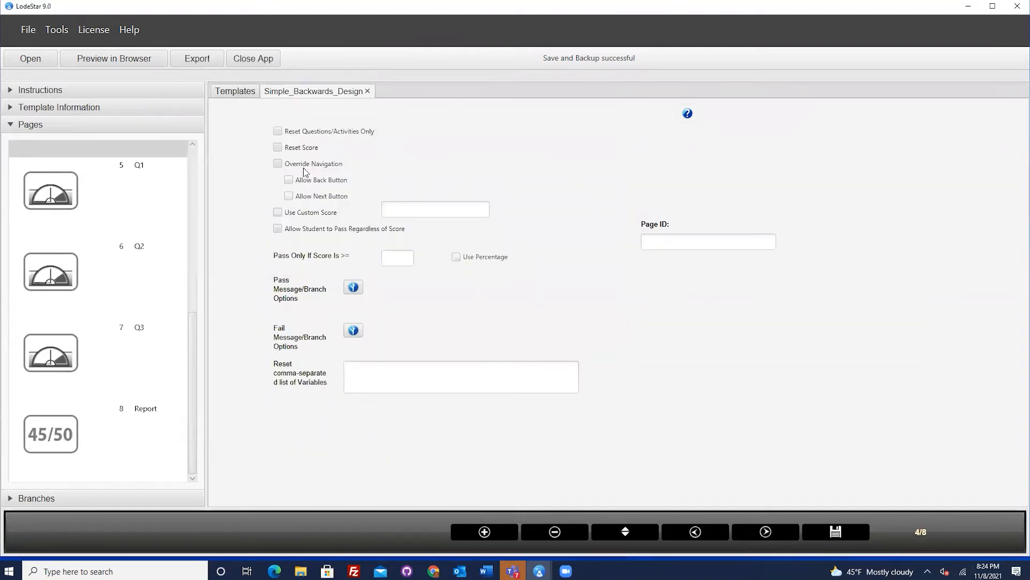
- Configure the gate page with Reset Questions/Activities Only enabled, a minimum pass score of 0 and the Page ID Starting
{"action": "left_click", "coordinate": [278, 131]}
{"action": "left_click", "coordinate": [409, 258]}
{"action": "left_click", "coordinate": [690, 240]}
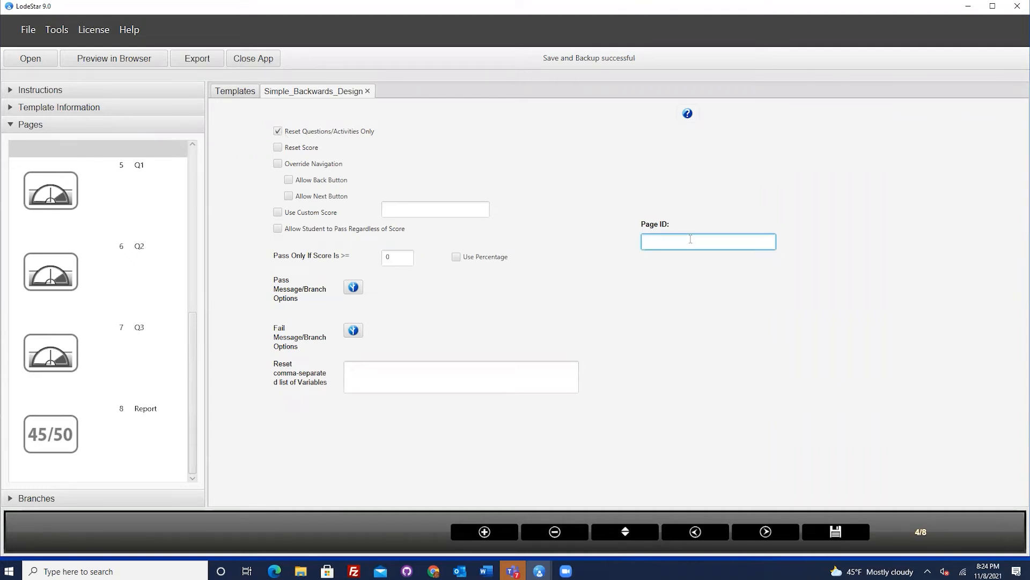
{"action": "type", "text": "Starting"}
- Allow students to pass the gate regardless of score, leaving the minimum pass score at 0
{"action": "left_click", "coordinate": [384, 257]}
{"action": "double_click", "coordinate": [384, 255]}
{"action": "left_click_drag", "start_coordinate": [388, 257], "coordinate": [255, 271]}
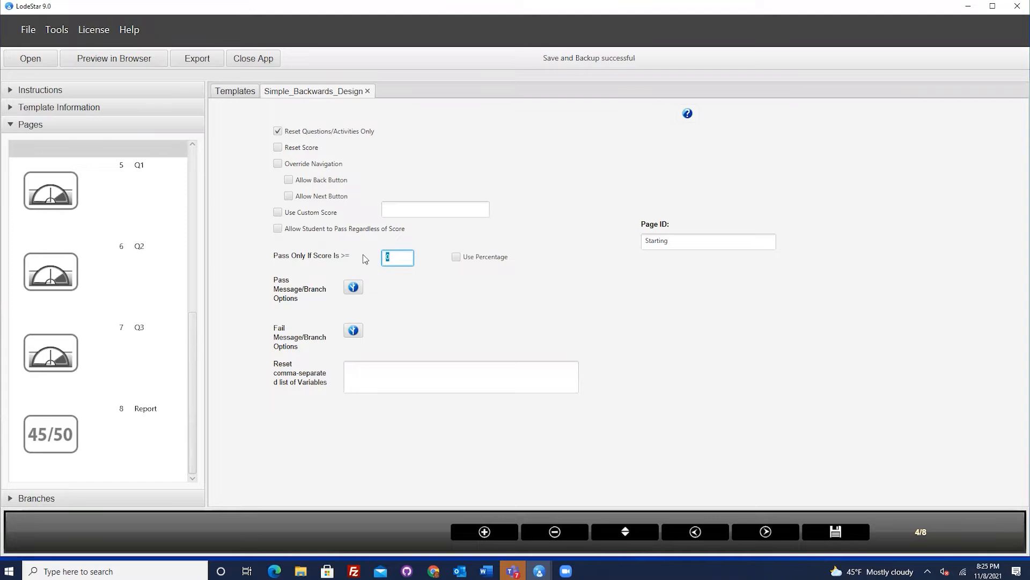
{"action": "double_click", "coordinate": [385, 260]}
{"action": "left_click", "coordinate": [278, 229]}
{"action": "left_click", "coordinate": [401, 263]}
- Set the gate's pass branch to Go to Next Page and complete its Page ID as Starting Gate
{"action": "left_click", "coordinate": [353, 287]}
{"action": "left_click", "coordinate": [418, 99]}
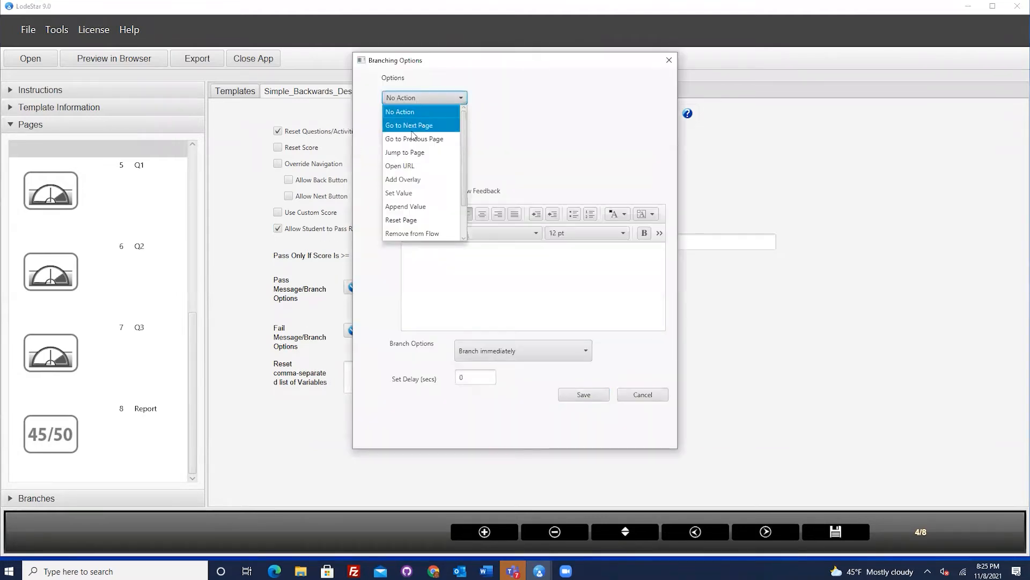
{"action": "left_click", "coordinate": [409, 126]}
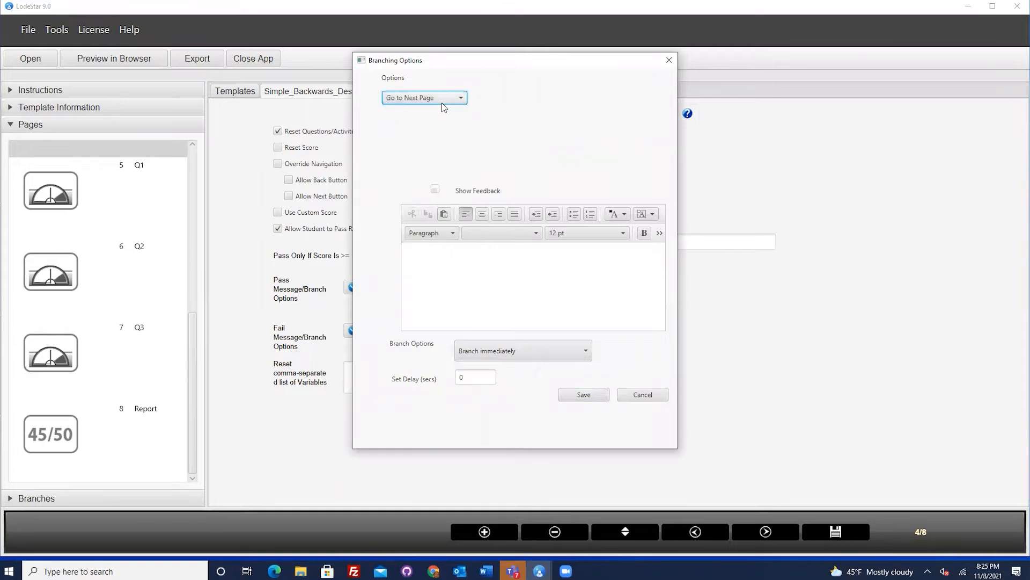
{"action": "left_click", "coordinate": [593, 398]}
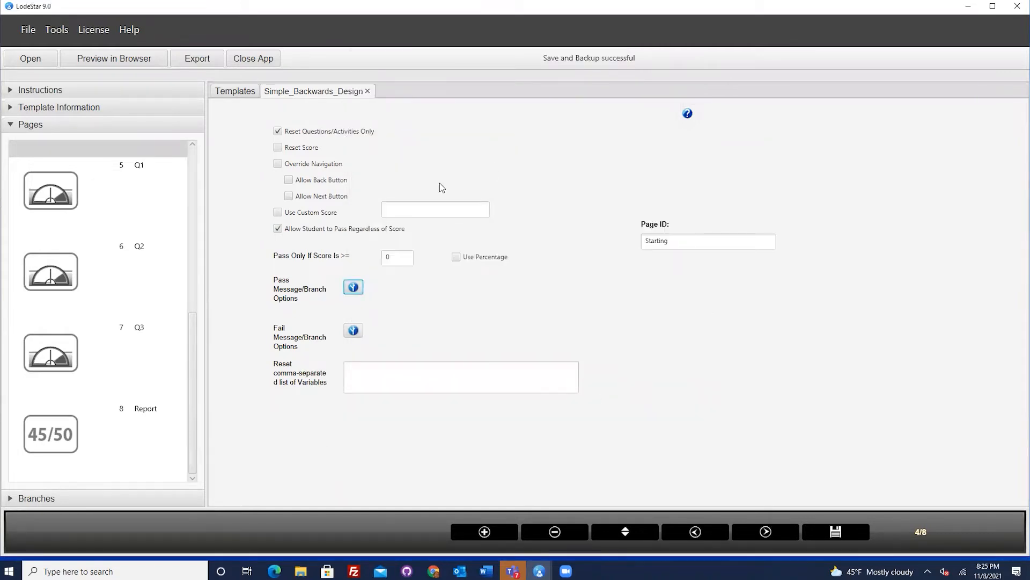
{"action": "left_click", "coordinate": [701, 240]}
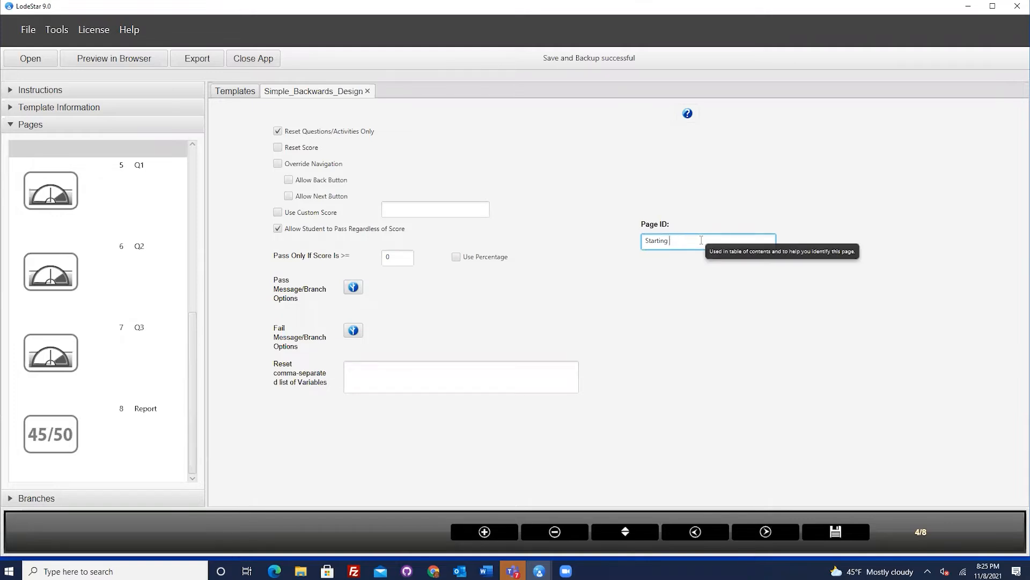
{"action": "type", "text": "Gate"}
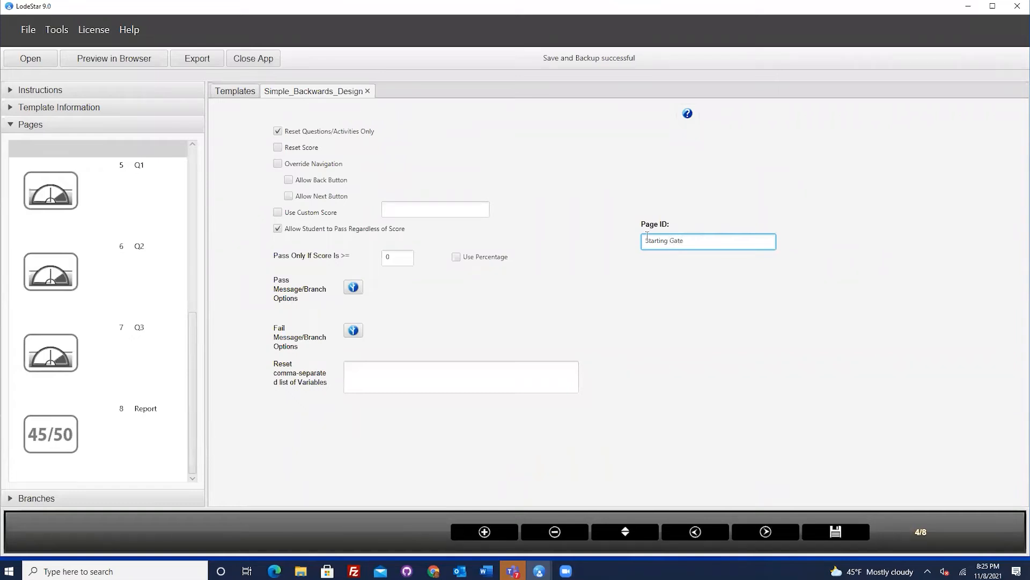
- Go forward to the Q3 page and insert a new page after it, keeping the Interview page type
{"action": "left_click", "coordinate": [755, 527]}
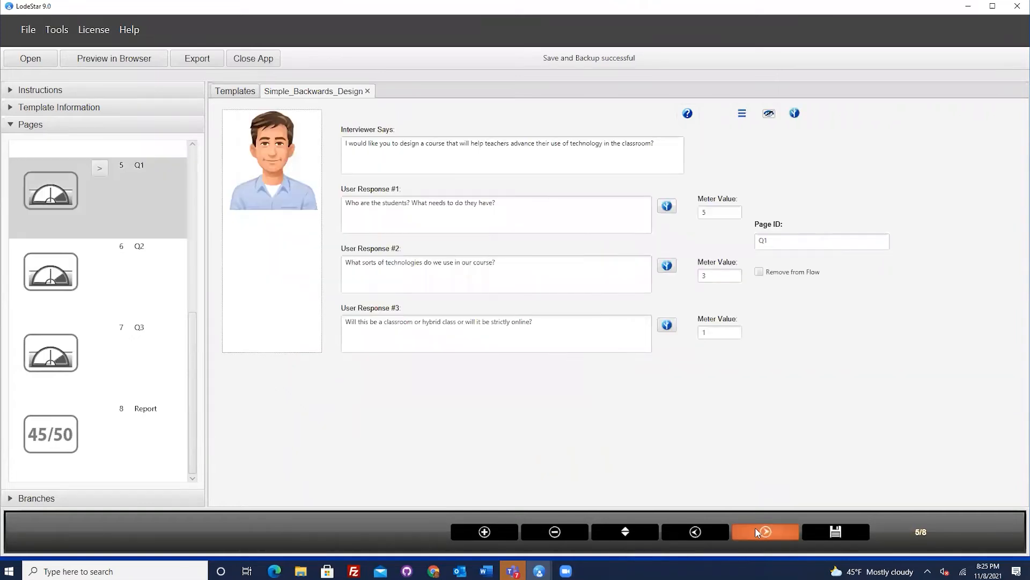
{"action": "left_click", "coordinate": [755, 527]}
{"action": "left_click", "coordinate": [755, 527]}
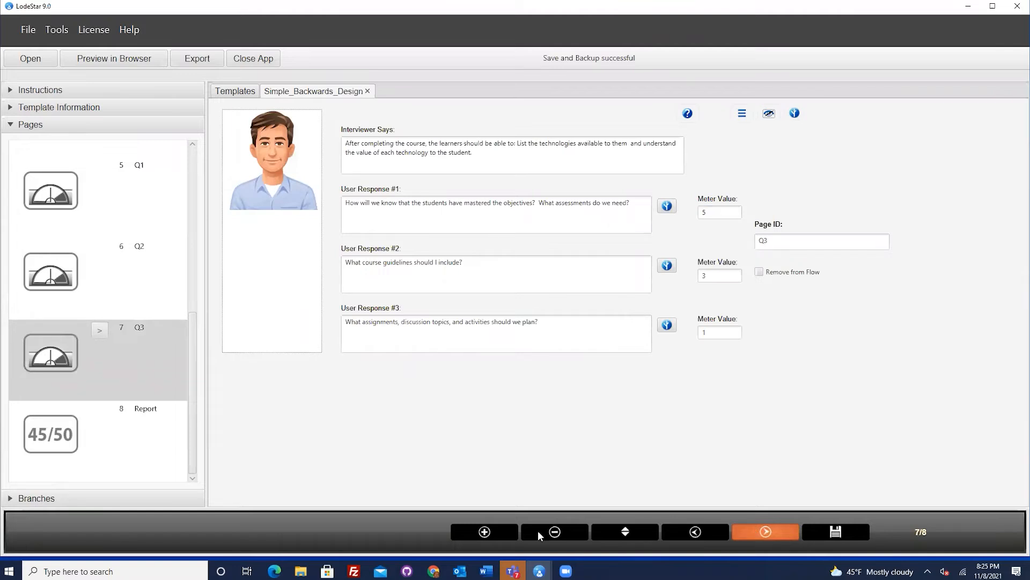
{"action": "left_click", "coordinate": [502, 533]}
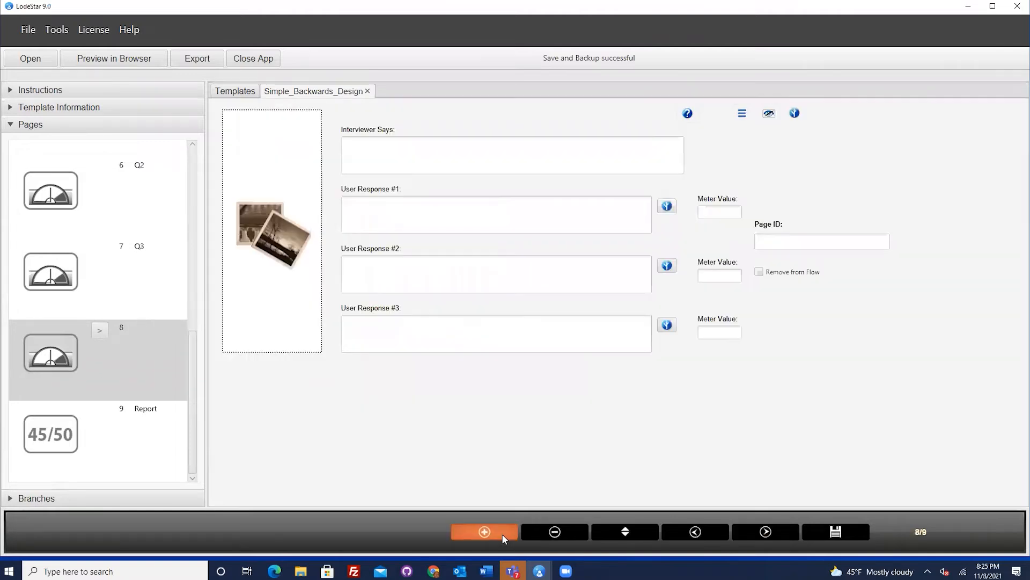
{"action": "left_click", "coordinate": [104, 334]}
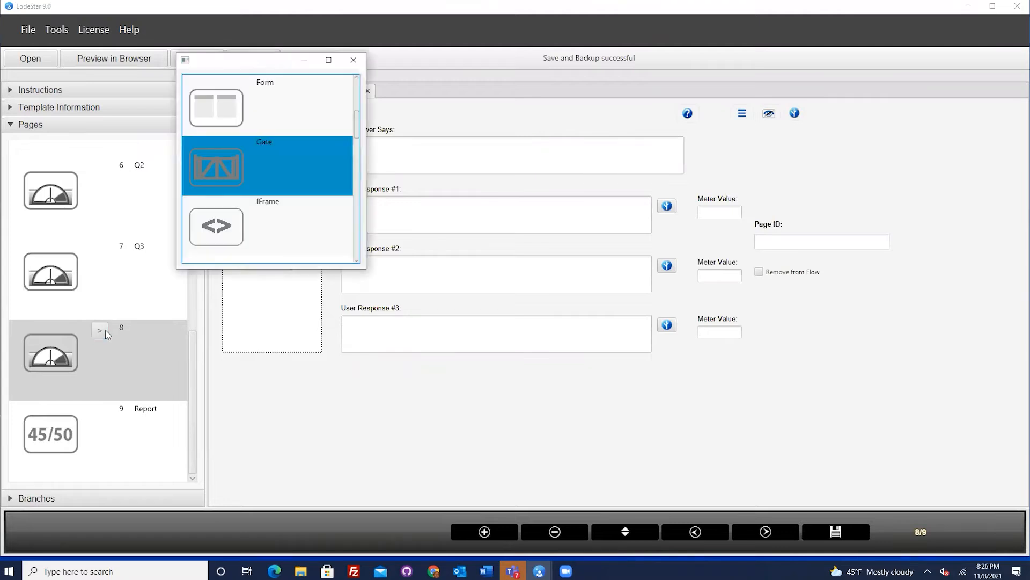
{"action": "left_click", "coordinate": [353, 59]}
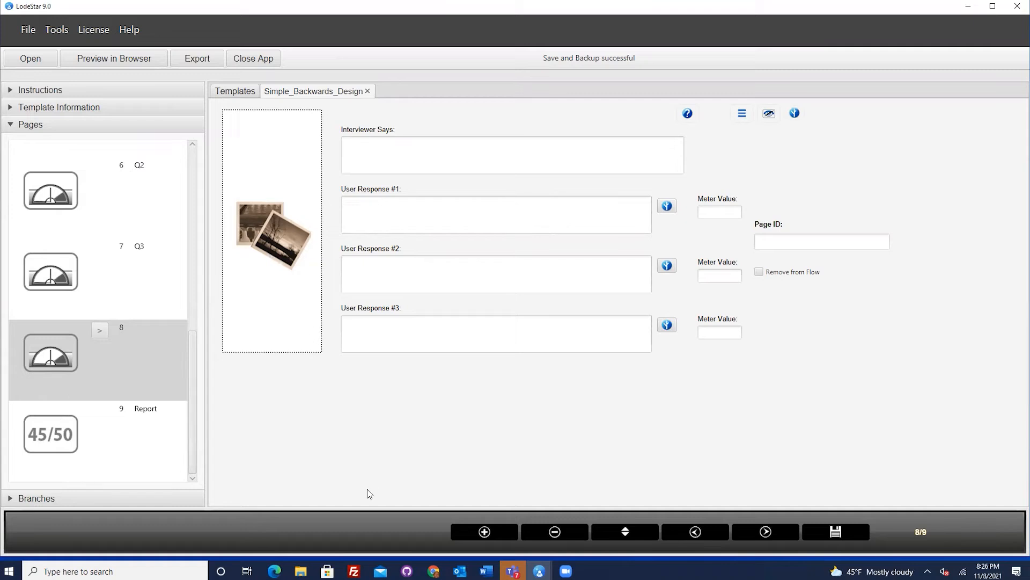
- Insert another page after page 8 and change its page type to Wall
{"action": "left_click", "coordinate": [483, 532]}
{"action": "left_click", "coordinate": [100, 330]}
{"action": "scroll", "coordinate": [262, 199], "scroll_direction": "down", "scroll_amount": 2}
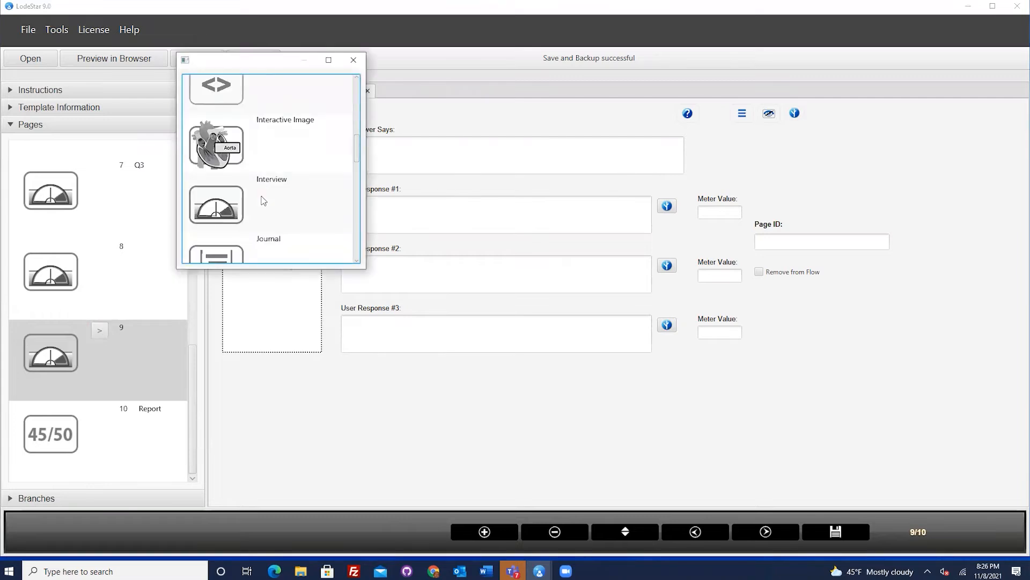
{"action": "scroll", "coordinate": [264, 201], "scroll_direction": "down", "scroll_amount": 1}
{"action": "scroll", "coordinate": [263, 200], "scroll_direction": "down", "scroll_amount": 1}
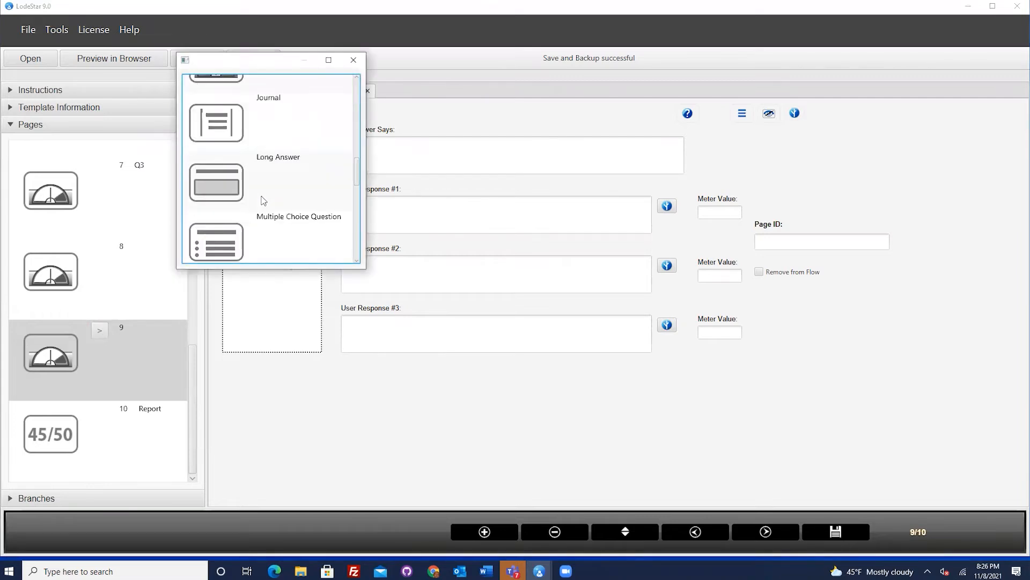
{"action": "scroll", "coordinate": [263, 201], "scroll_direction": "down", "scroll_amount": 5}
{"action": "left_click", "coordinate": [231, 230]}
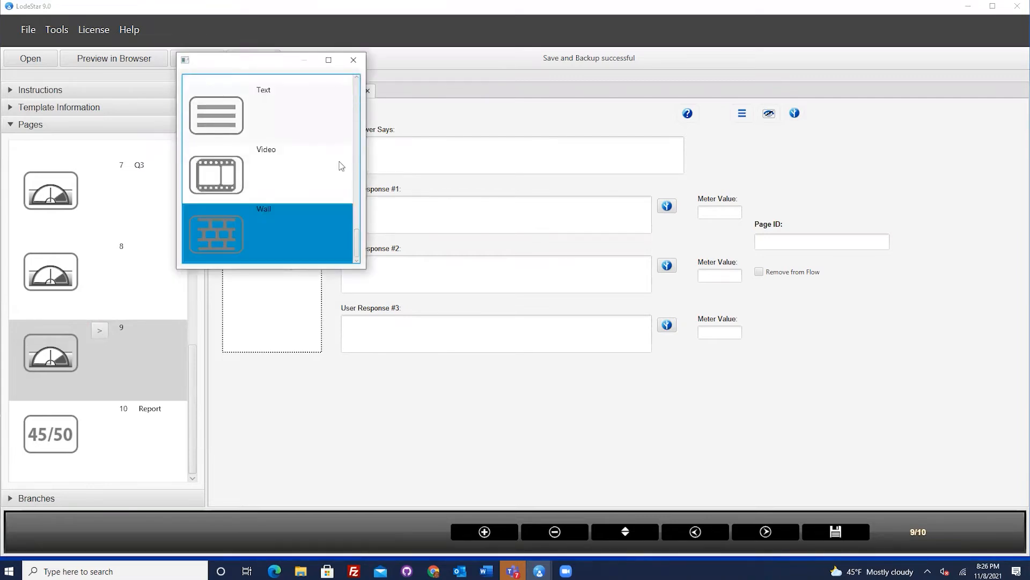
{"action": "left_click", "coordinate": [353, 59]}
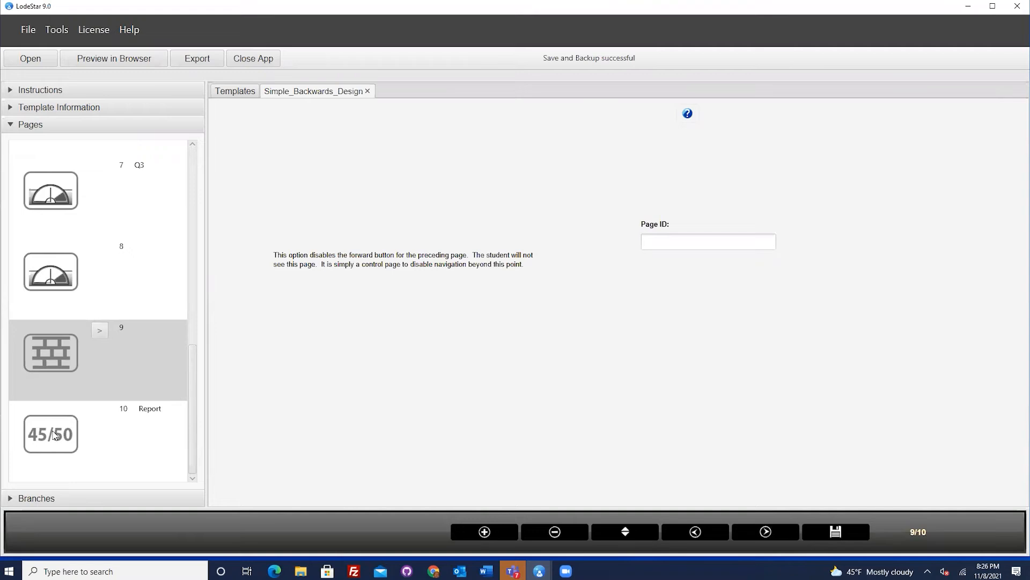
- Return to the blank interview page 8 and add man_neutral.png as the interviewer's image
{"action": "left_click", "coordinate": [63, 276]}
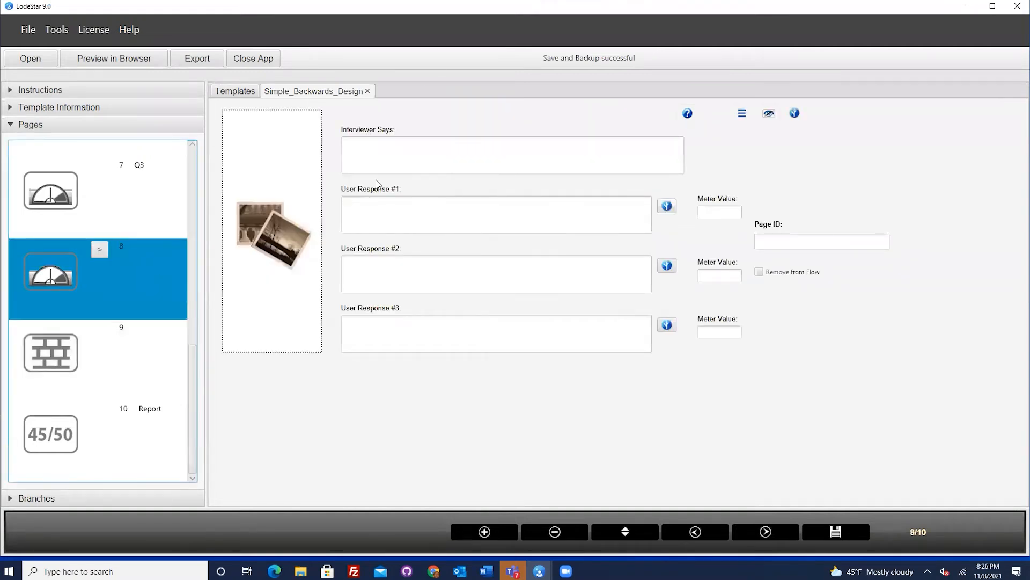
{"action": "left_click", "coordinate": [393, 152]}
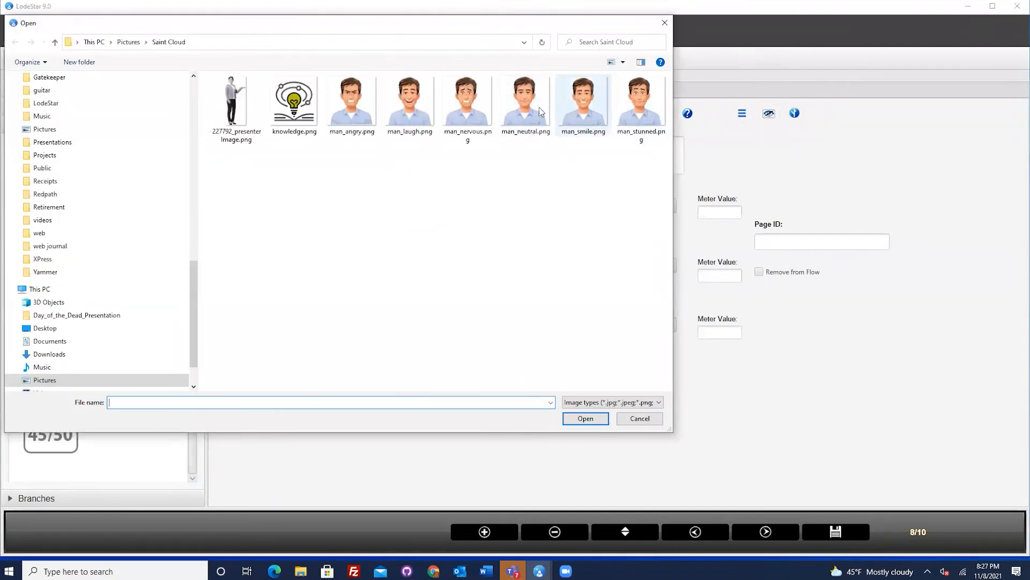
{"action": "left_click", "coordinate": [531, 128]}
{"action": "left_click", "coordinate": [588, 420]}
- Enter "Are you happy with your results?" as what the interviewer says on page 8
{"action": "left_click", "coordinate": [390, 147]}
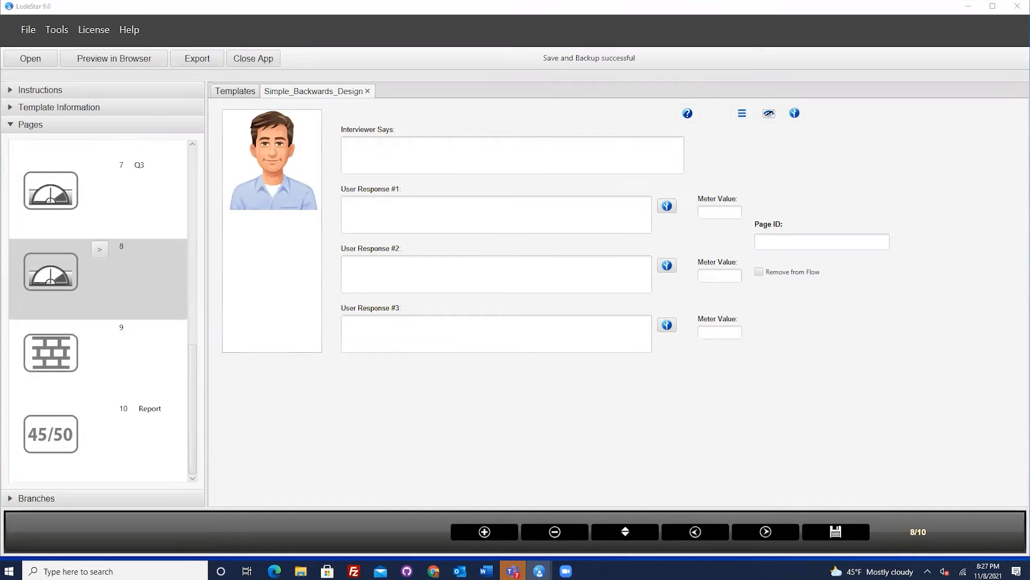
{"action": "left_click", "coordinate": [333, 175]}
{"action": "type", "text": "Are you happy with your results"}
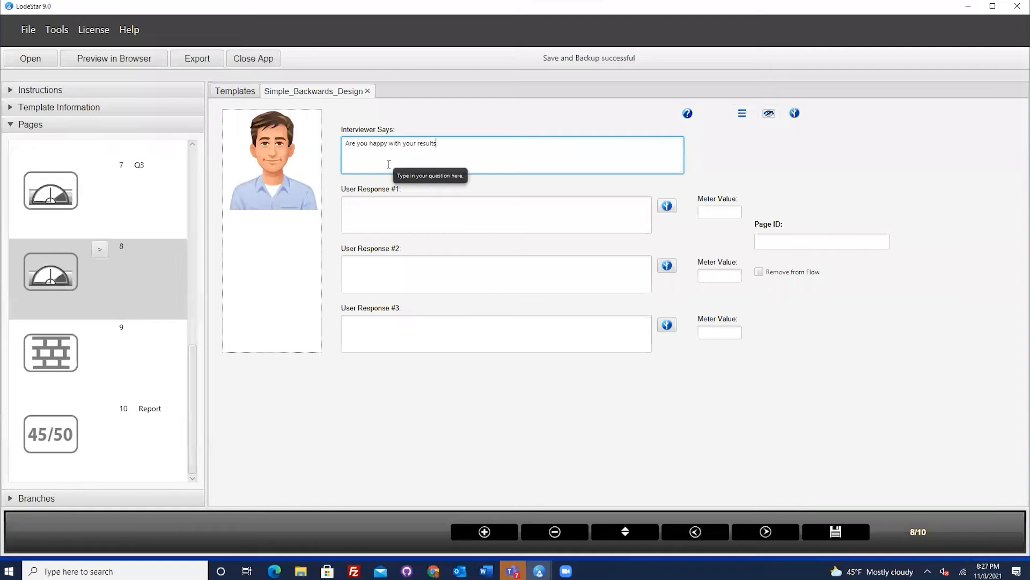
{"action": "type", "text": "?"}
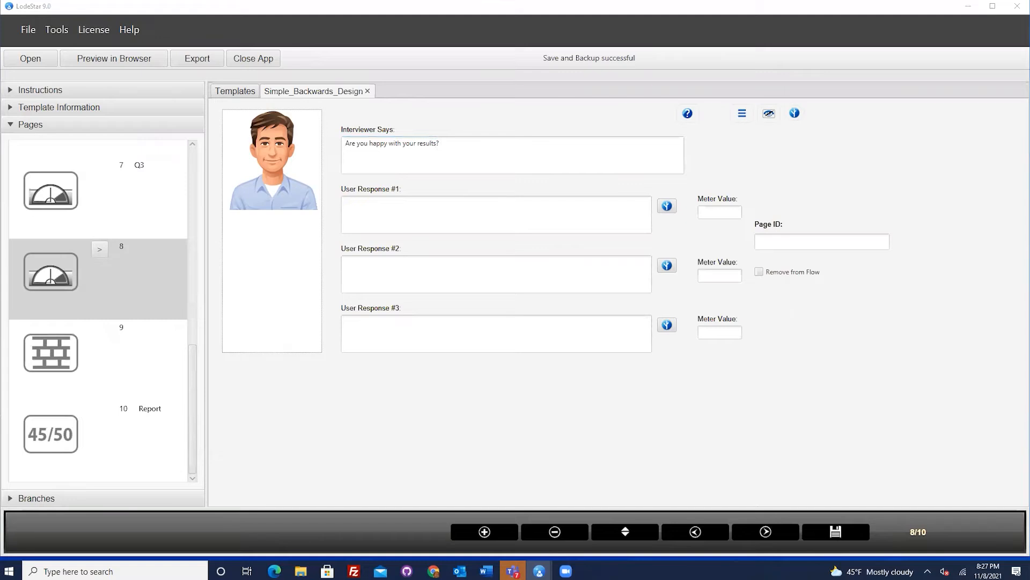
- Enter "Yes. I'd like to report my score." as user response 1 and "Not at all. Let me try again." as response 2
{"action": "left_click", "coordinate": [452, 225]}
{"action": "type", "text": "Yes.  I'd like to report my score."}
{"action": "left_click", "coordinate": [364, 279]}
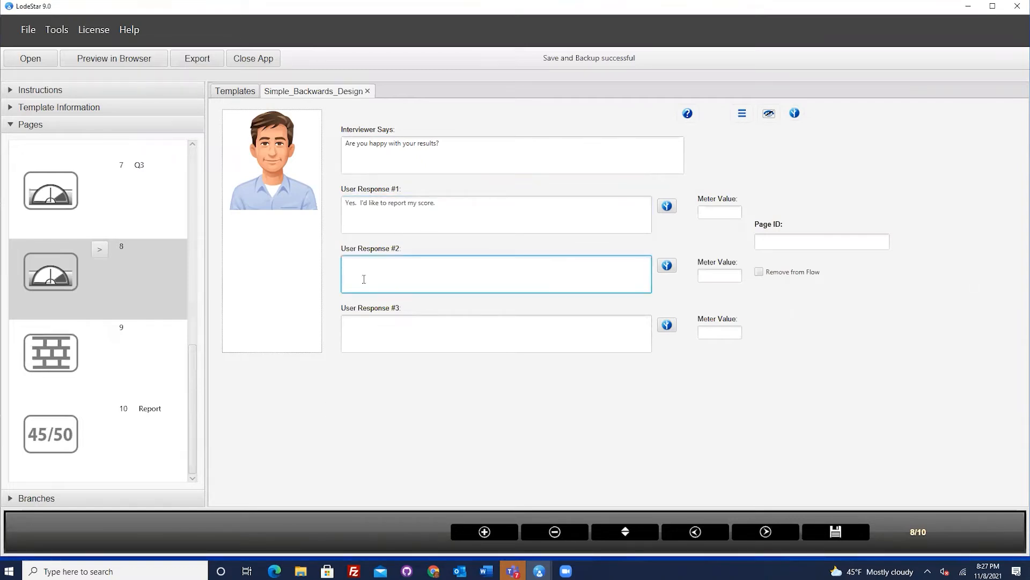
{"action": "type", "text": "Not at all. Let me try again."}
- Set the meter values of all three user responses on page 8 to 0
{"action": "left_click", "coordinate": [718, 212]}
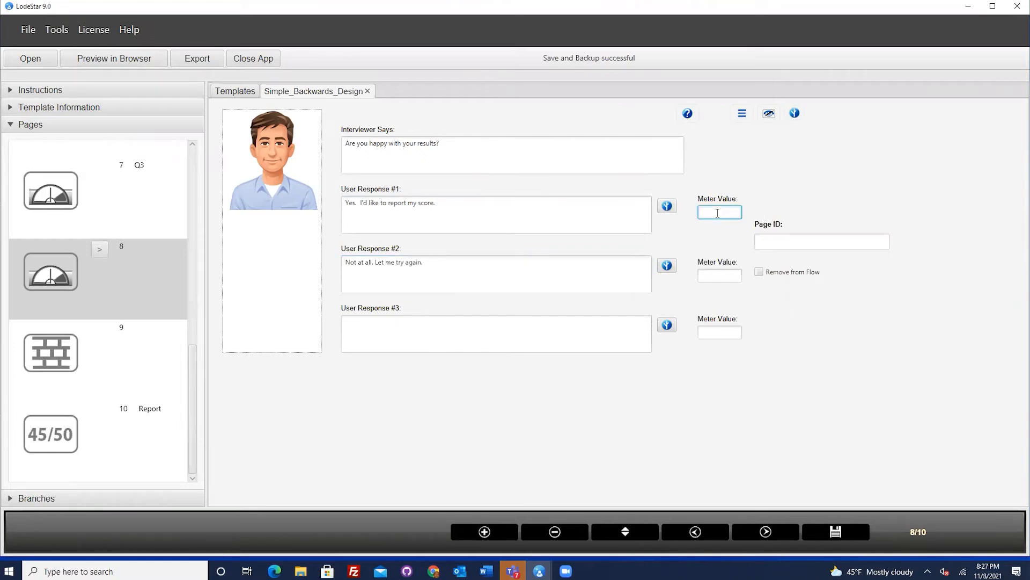
{"action": "left_click", "coordinate": [723, 281]}
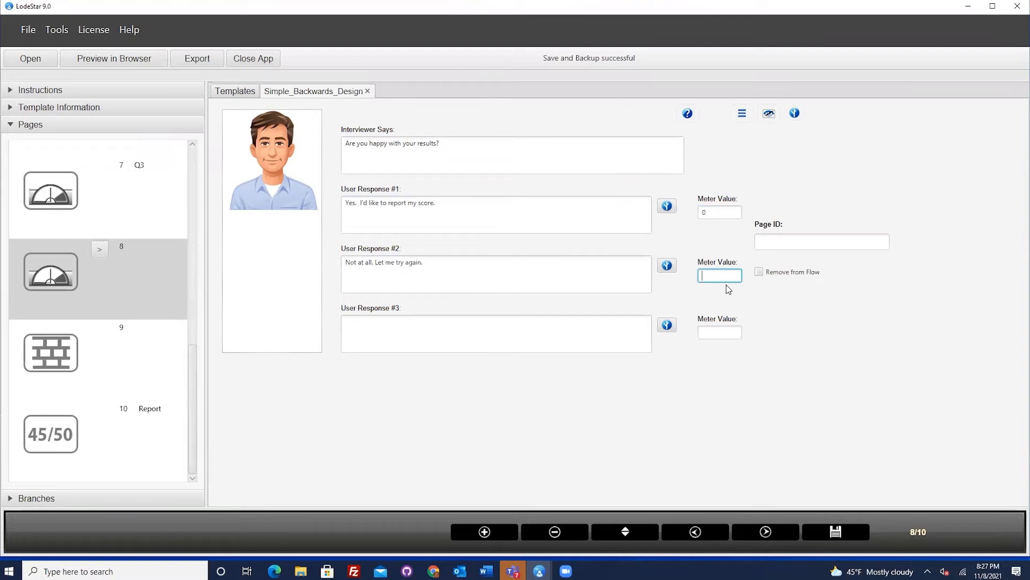
{"action": "left_click", "coordinate": [710, 332]}
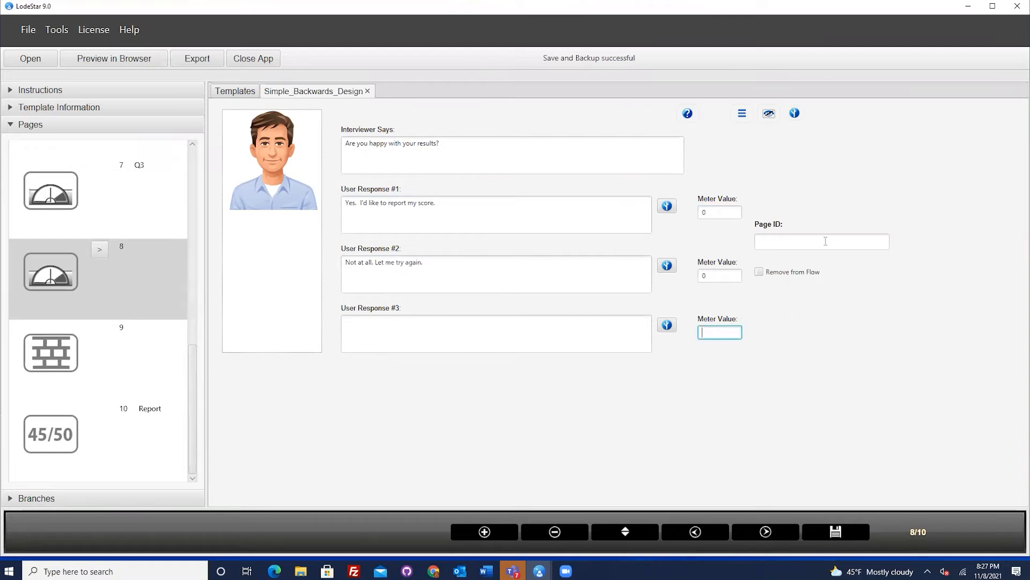
{"action": "type", "text": "0"}
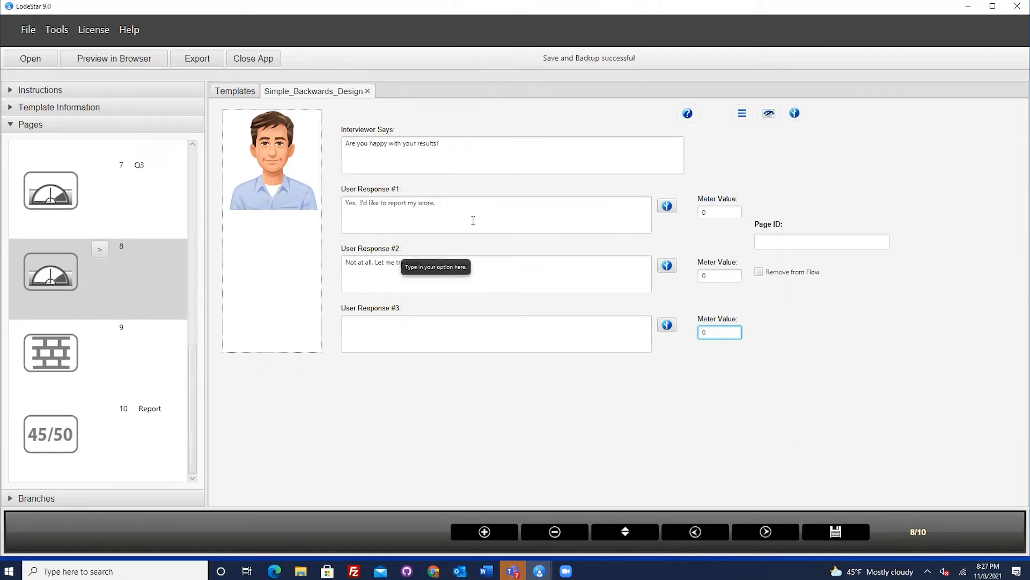
- Set the branch of user response 1 to Jump to Page with the Report page as target, and save it
{"action": "left_click", "coordinate": [667, 207]}
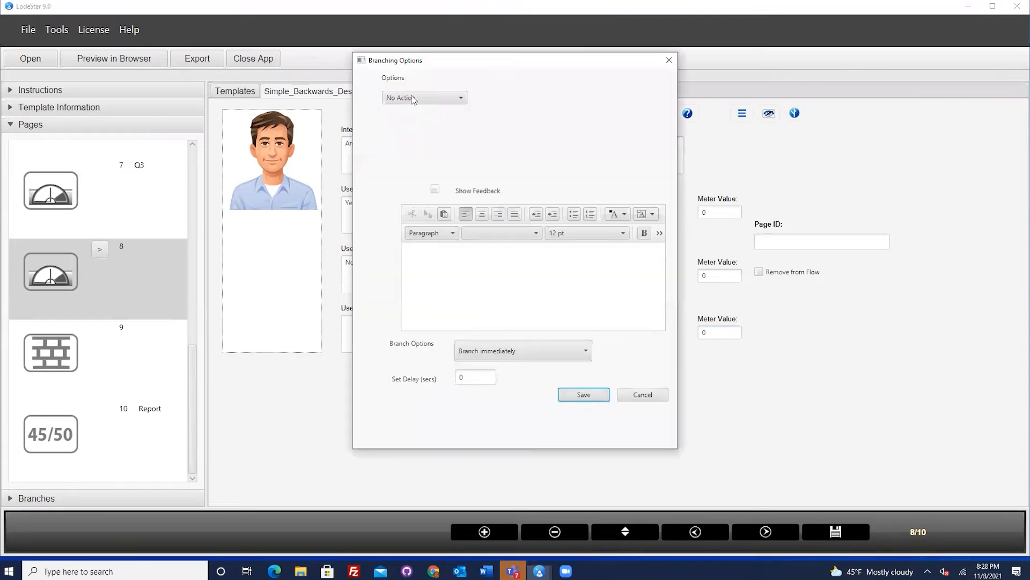
{"action": "left_click", "coordinate": [413, 99]}
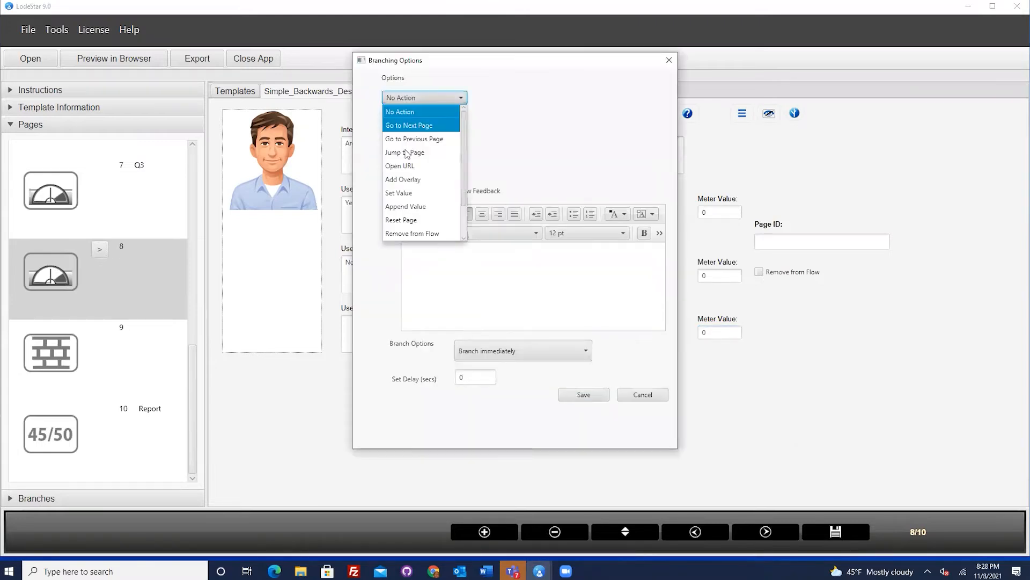
{"action": "left_click", "coordinate": [482, 141]}
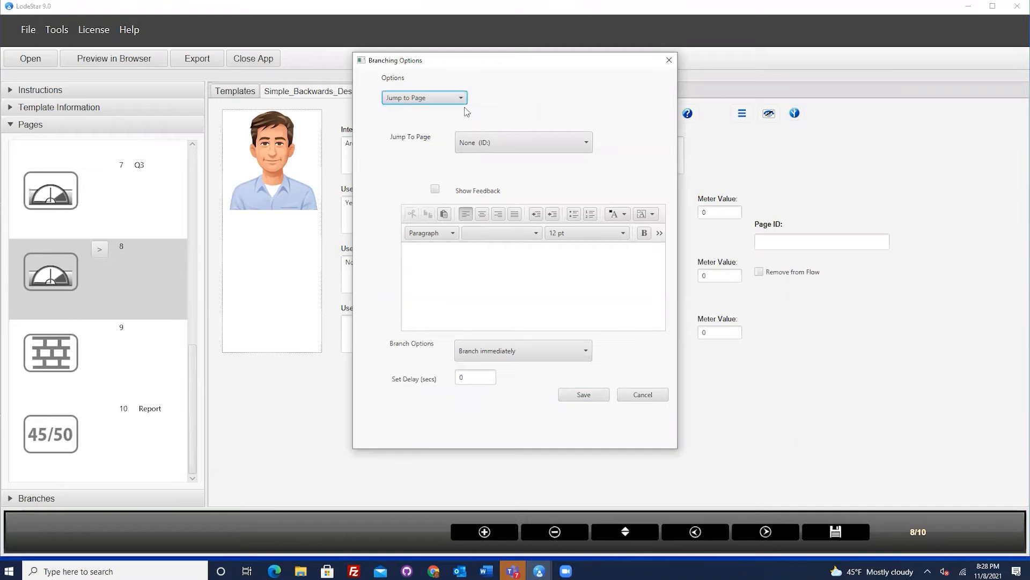
{"action": "left_click", "coordinate": [471, 144]}
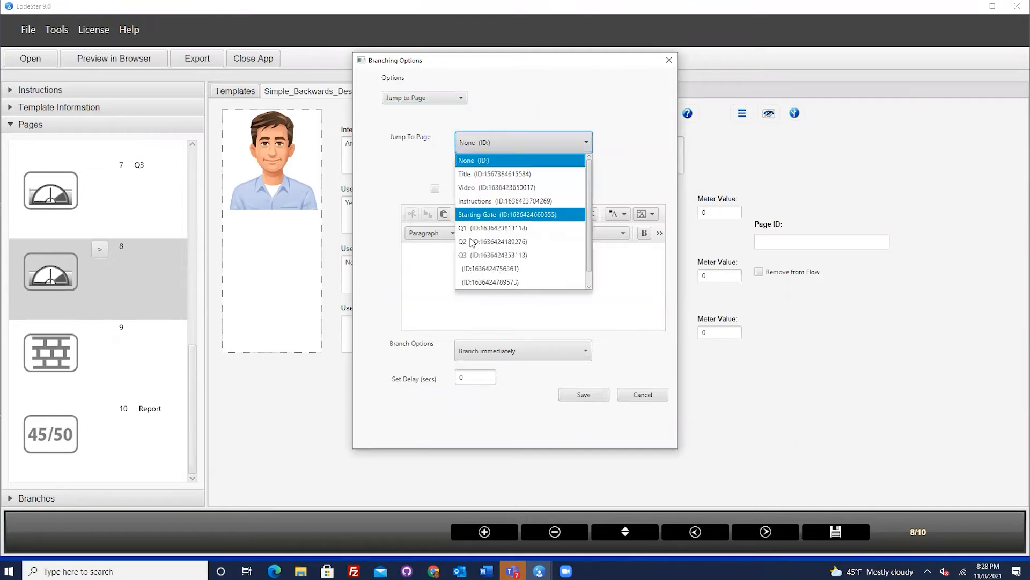
{"action": "scroll", "coordinate": [471, 283], "scroll_direction": "down", "scroll_amount": 1}
{"action": "left_click", "coordinate": [471, 282]}
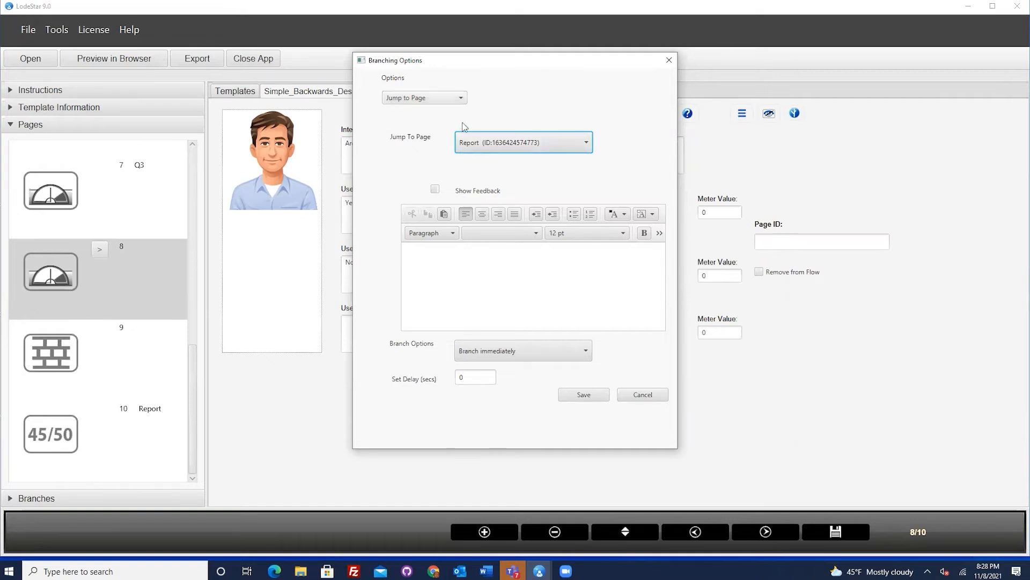
{"action": "left_click", "coordinate": [584, 394]}
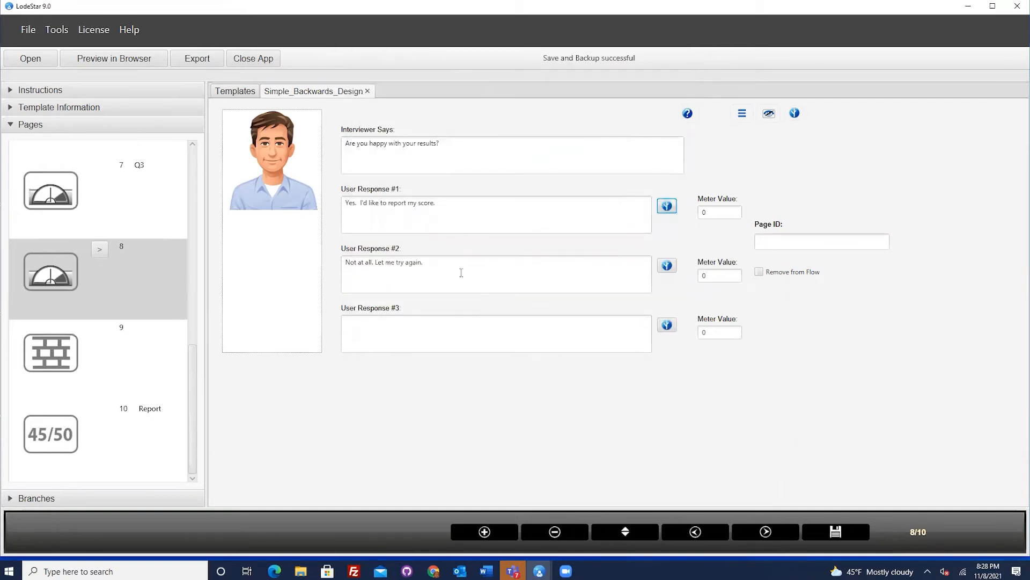
- Set the branch of user response 2 on page 8 to Jump to Page with the Instructions page as target, and save it
{"action": "left_click", "coordinate": [667, 265]}
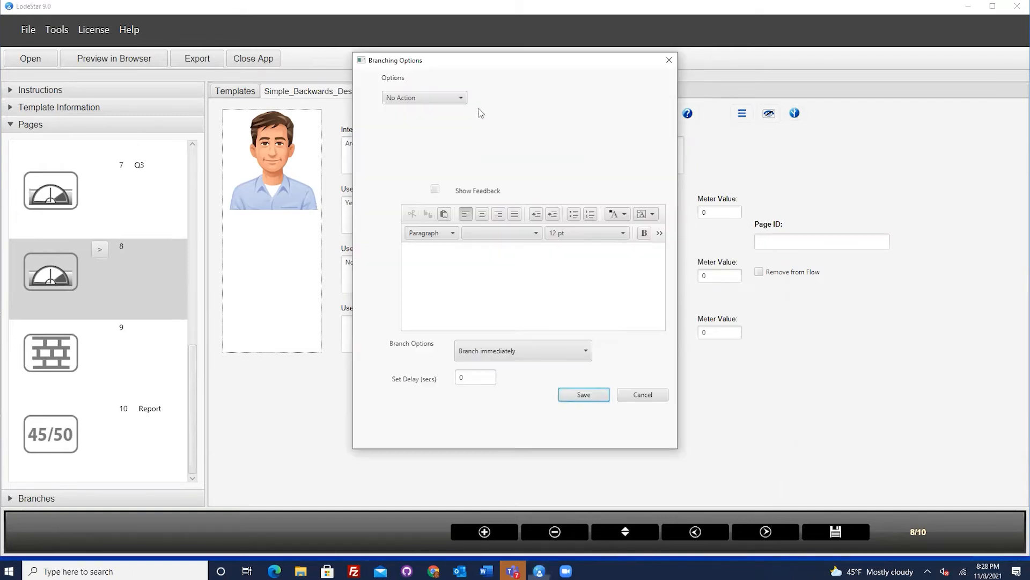
{"action": "left_click", "coordinate": [443, 99]}
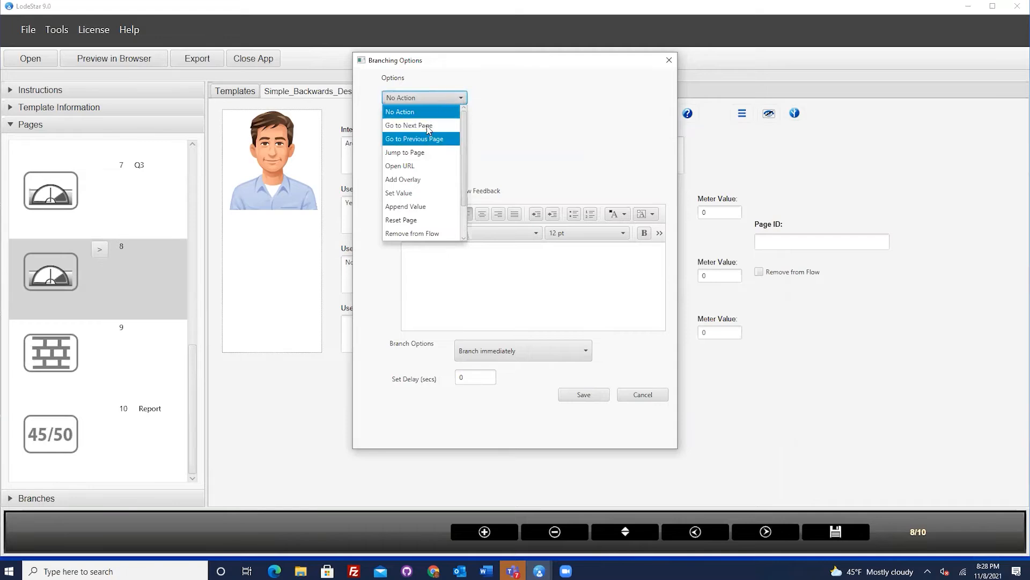
{"action": "left_click", "coordinate": [427, 152]}
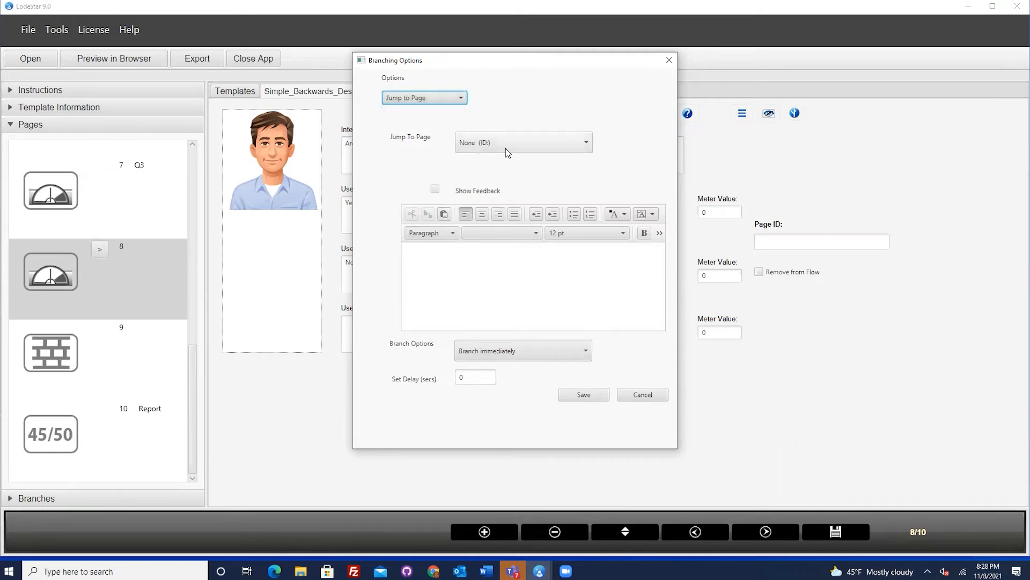
{"action": "left_click", "coordinate": [506, 148]}
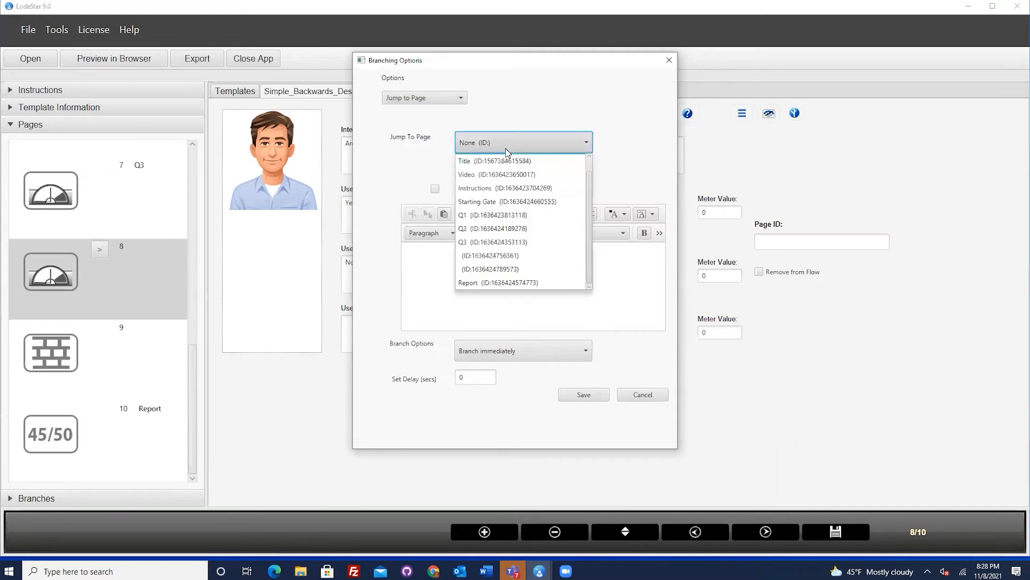
{"action": "left_click", "coordinate": [492, 188]}
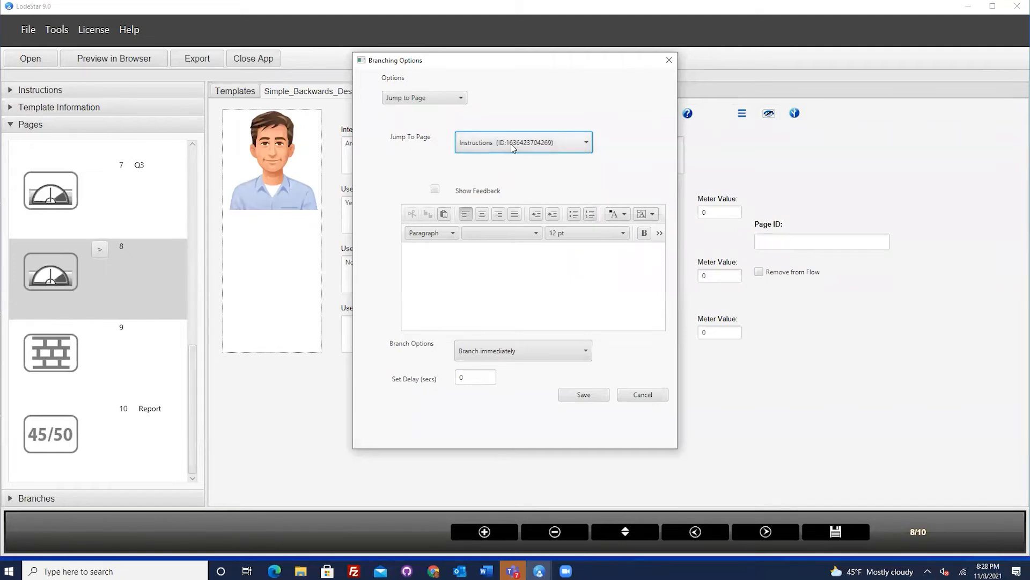
{"action": "left_click", "coordinate": [574, 397]}
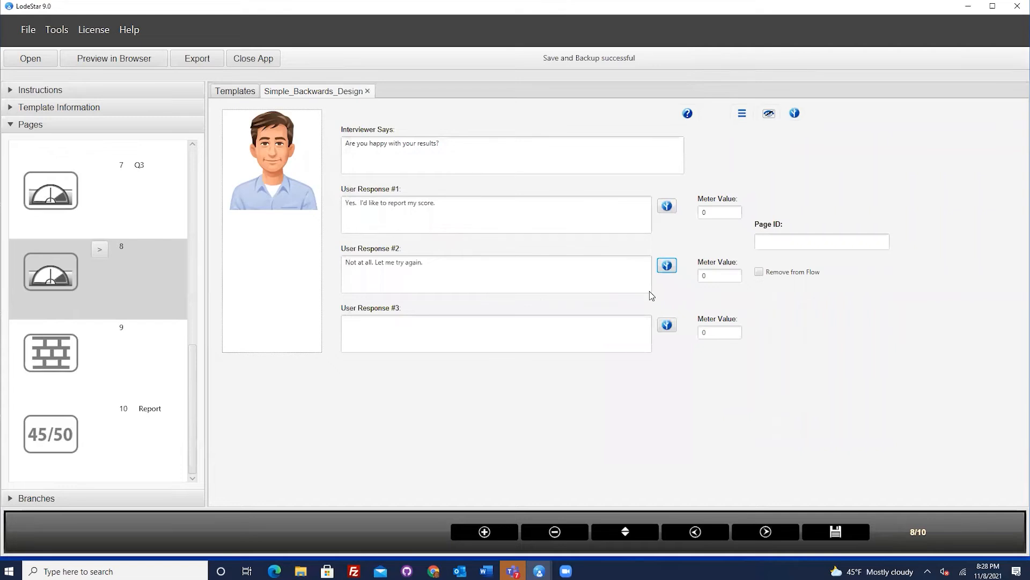
- Enable feedback for user response 2's branch and enter "Let's try again then." as the feedback text
{"action": "left_click", "coordinate": [666, 267]}
{"action": "left_click", "coordinate": [435, 189]}
{"action": "left_click", "coordinate": [463, 259]}
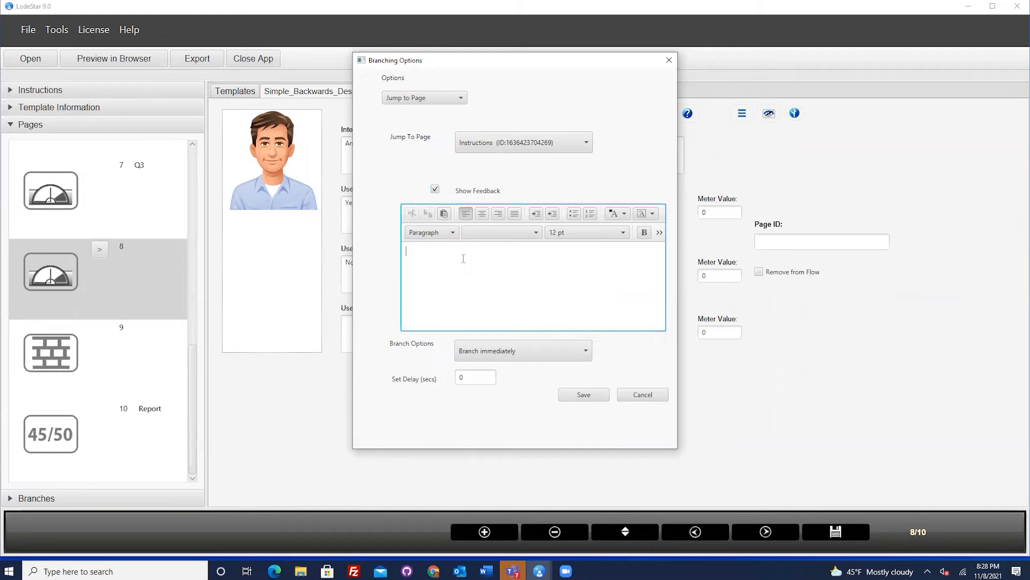
{"action": "type", "text": "Let's try "}
{"action": "type", "text": "again then"}
{"action": "type", "text": "/"}
{"action": "type", "text": "."}
- Set the delay of user response 2's branch to 3 seconds, keep Branch immediately, and save the branching options
{"action": "left_click", "coordinate": [483, 376]}
{"action": "type", "text": "3"}
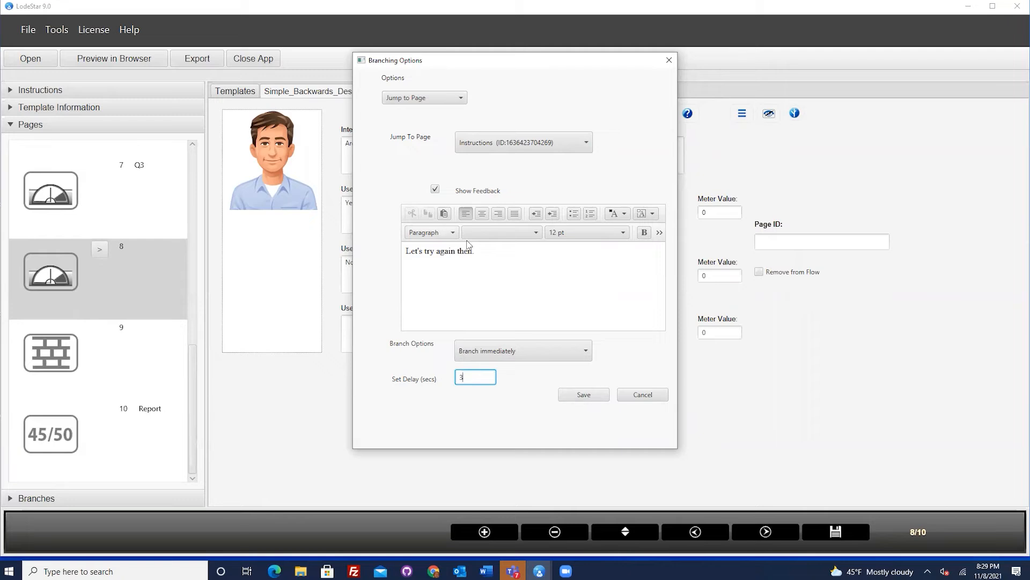
{"action": "left_click", "coordinate": [487, 350]}
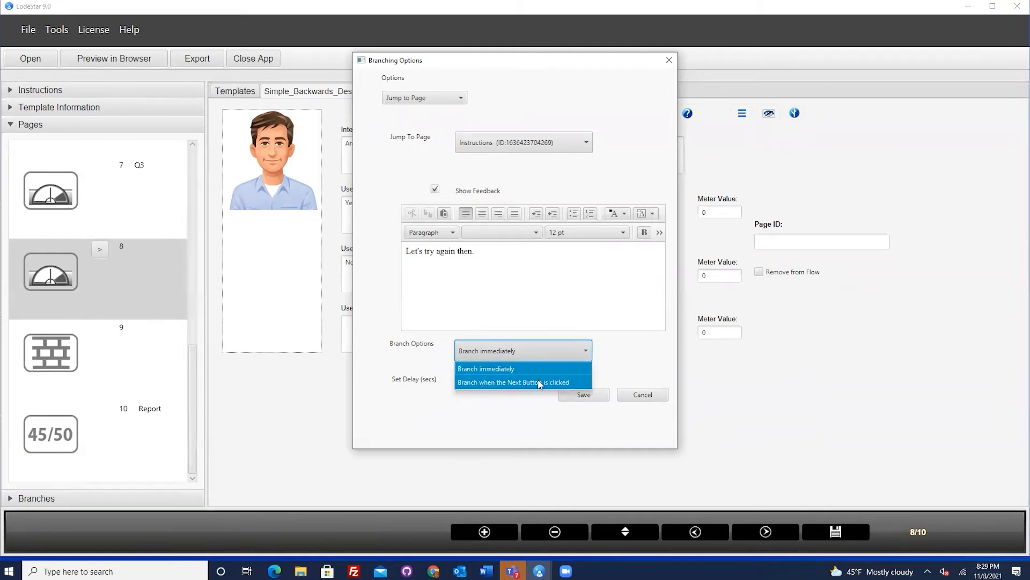
{"action": "left_click", "coordinate": [492, 361]}
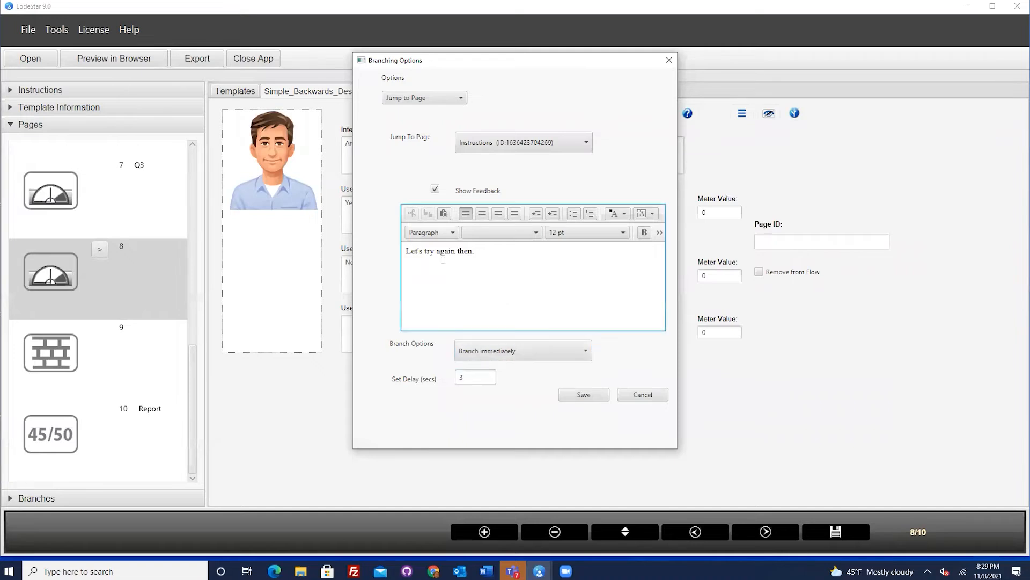
{"action": "left_click", "coordinate": [468, 377]}
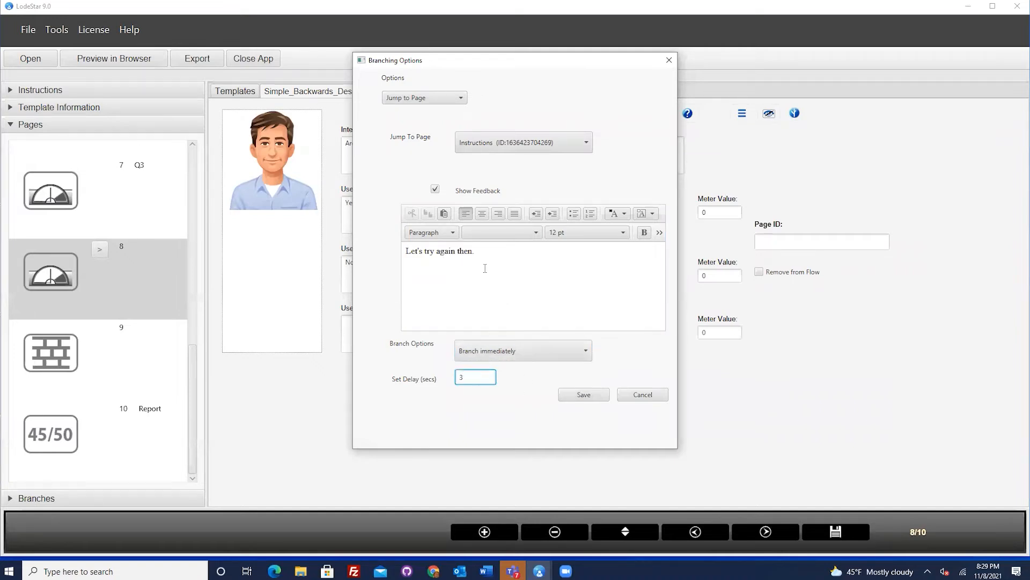
{"action": "left_click", "coordinate": [590, 394]}
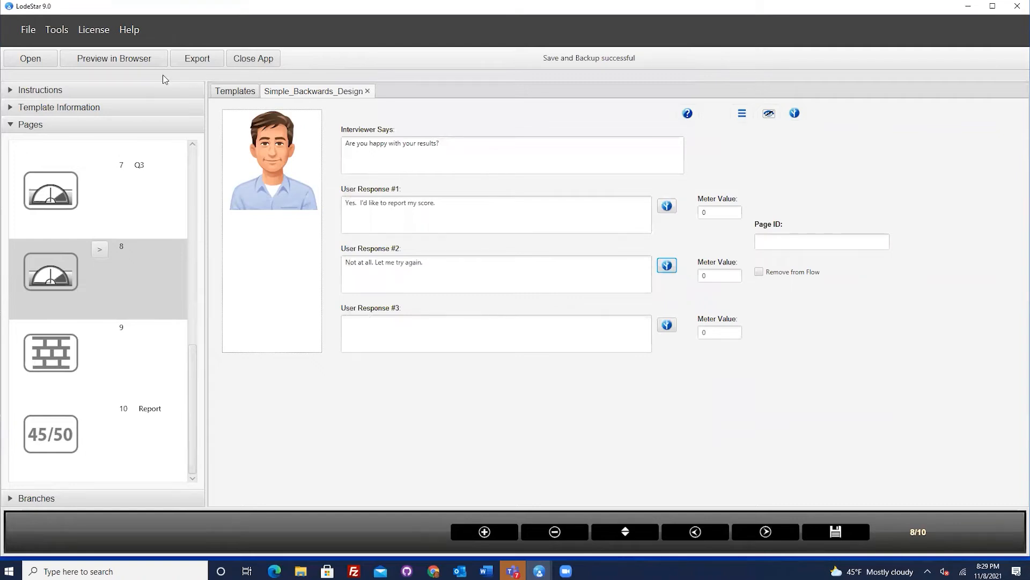
- Save and preview the project in the browser, and briefly play the Backward Design Process video on page 2
{"action": "left_click", "coordinate": [142, 59]}
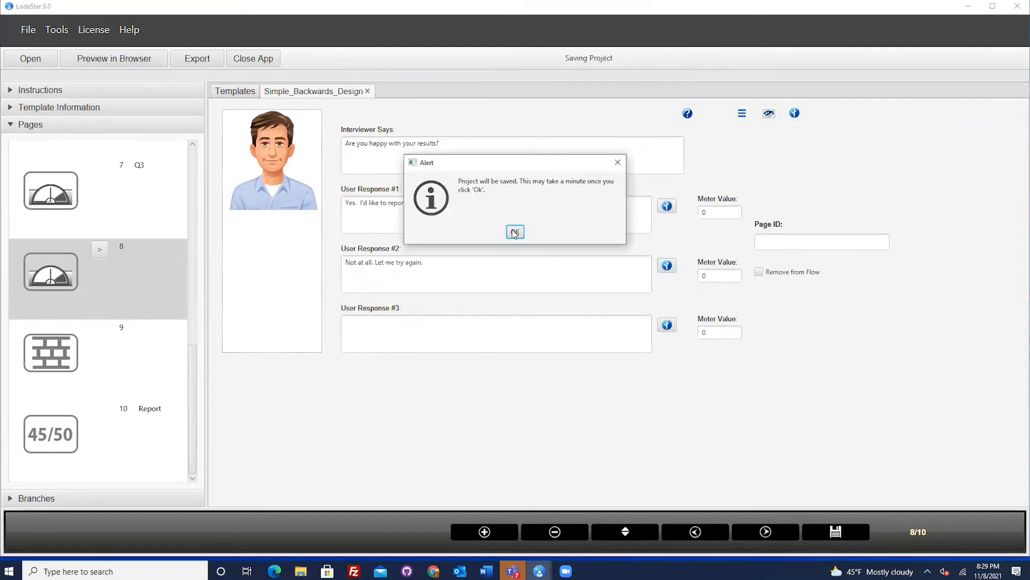
{"action": "left_click", "coordinate": [515, 232]}
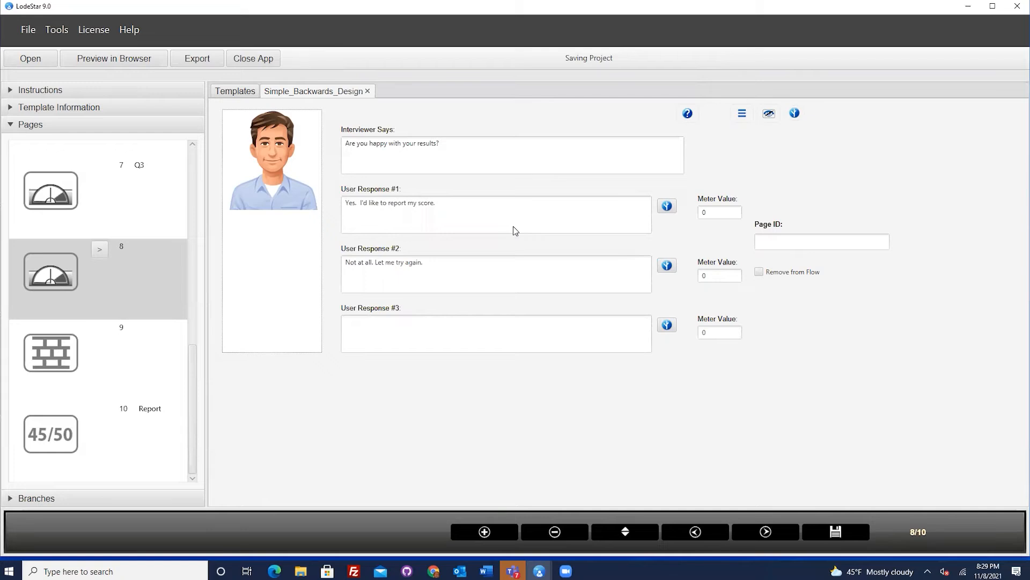
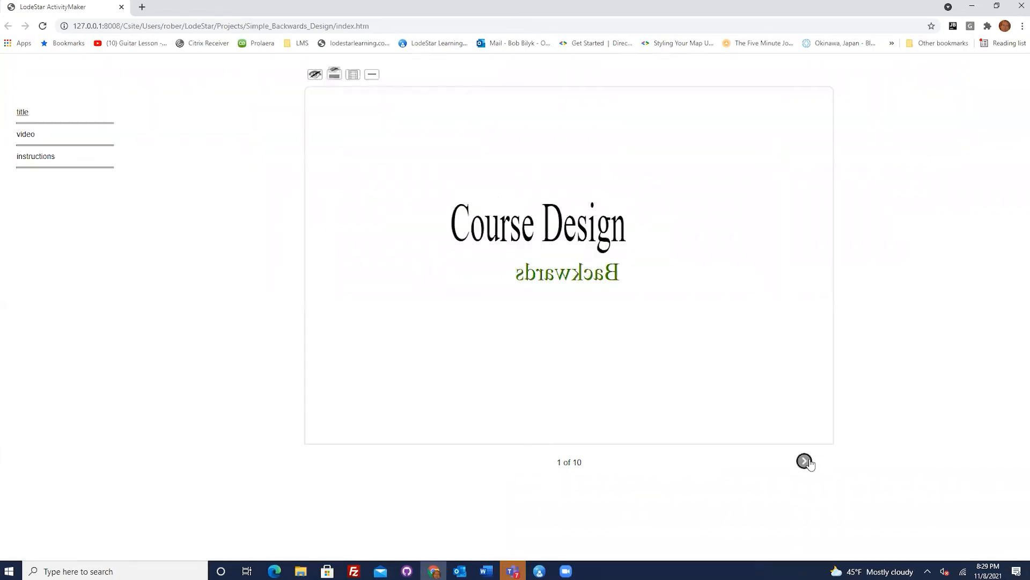
{"action": "left_click", "coordinate": [804, 463]}
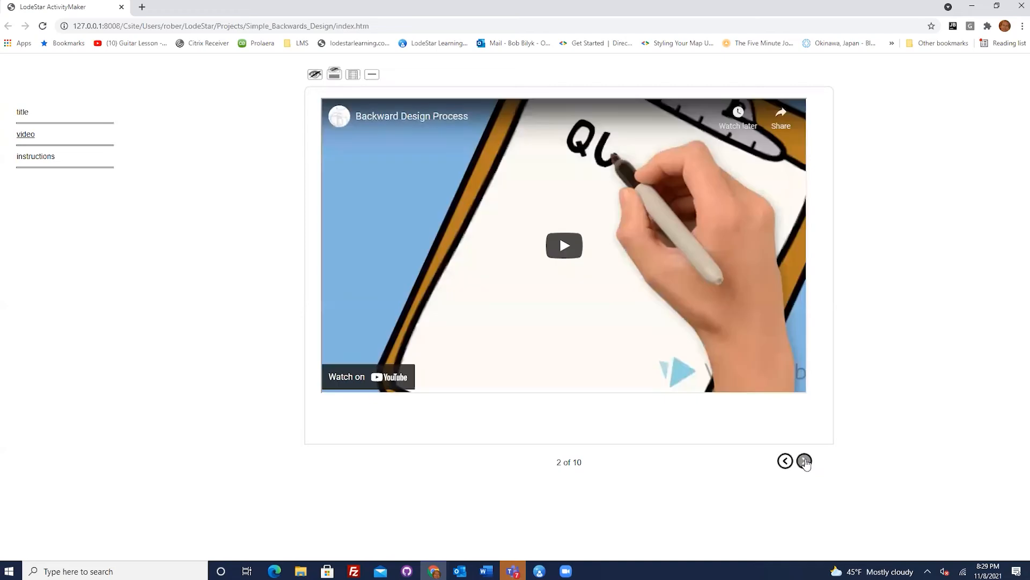
{"action": "left_click", "coordinate": [562, 254]}
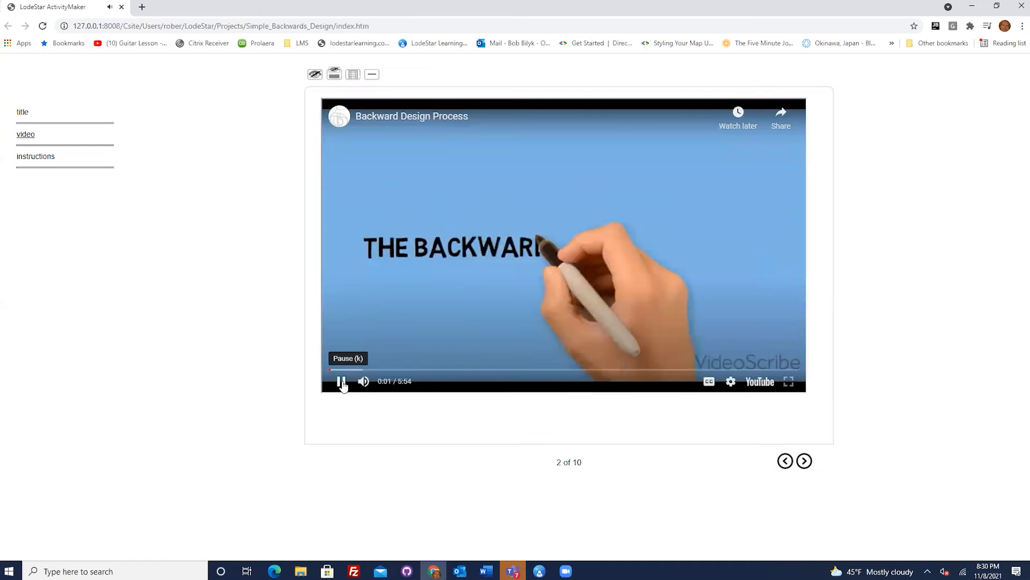
{"action": "left_click", "coordinate": [341, 382]}
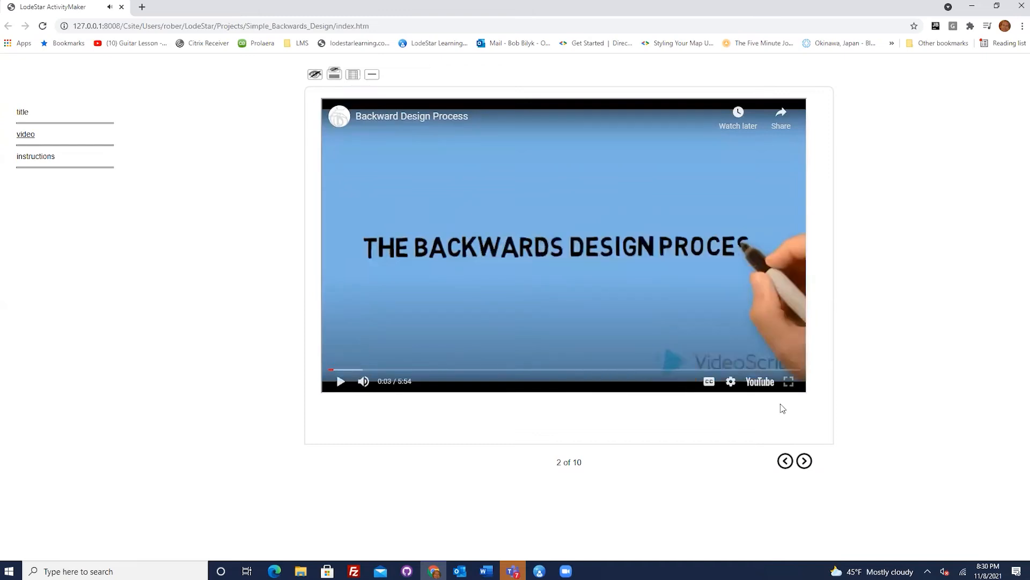
- Go past the instructions to the first interview question, submit "What sorts of technologies do we use in our course?" and dismiss the feedback
{"action": "left_click", "coordinate": [804, 462]}
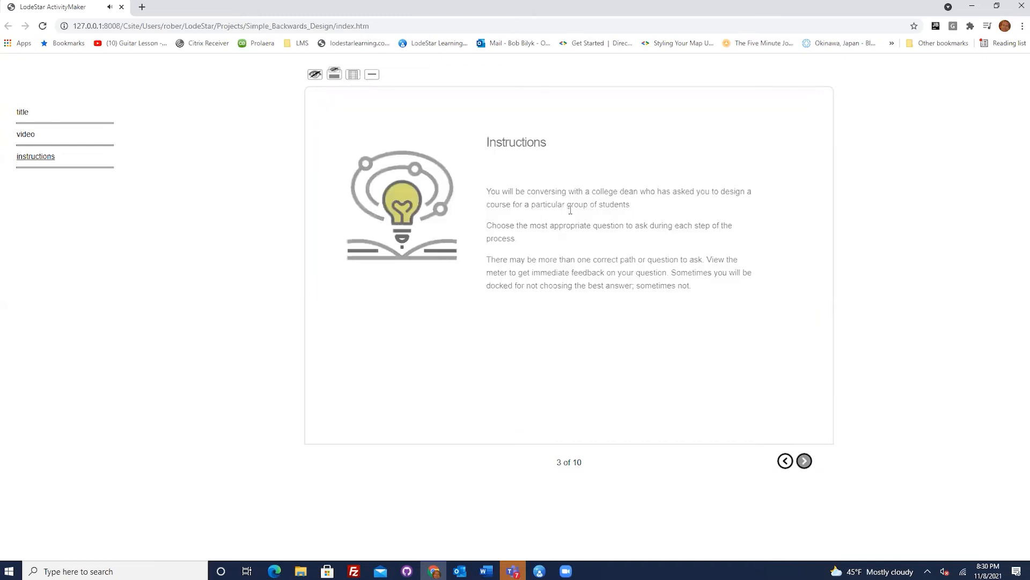
{"action": "left_click", "coordinate": [808, 462]}
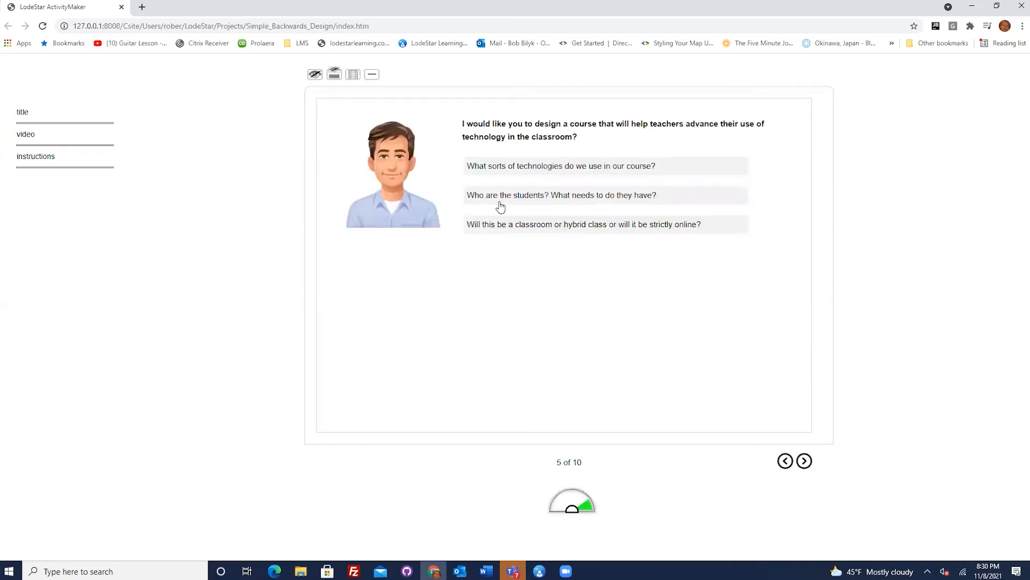
{"action": "left_click", "coordinate": [508, 170]}
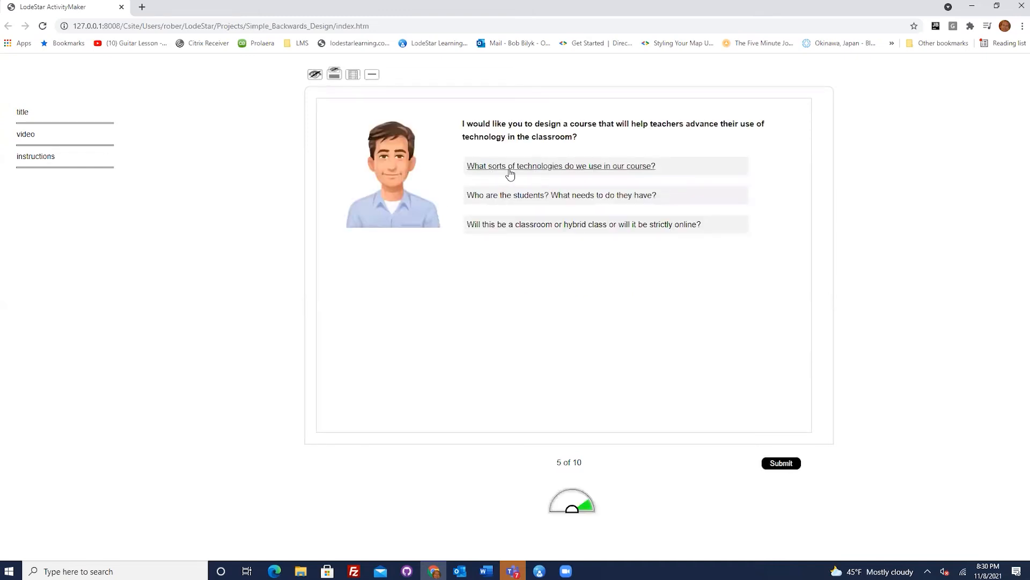
{"action": "left_click", "coordinate": [773, 459]}
{"action": "left_click", "coordinate": [583, 239]}
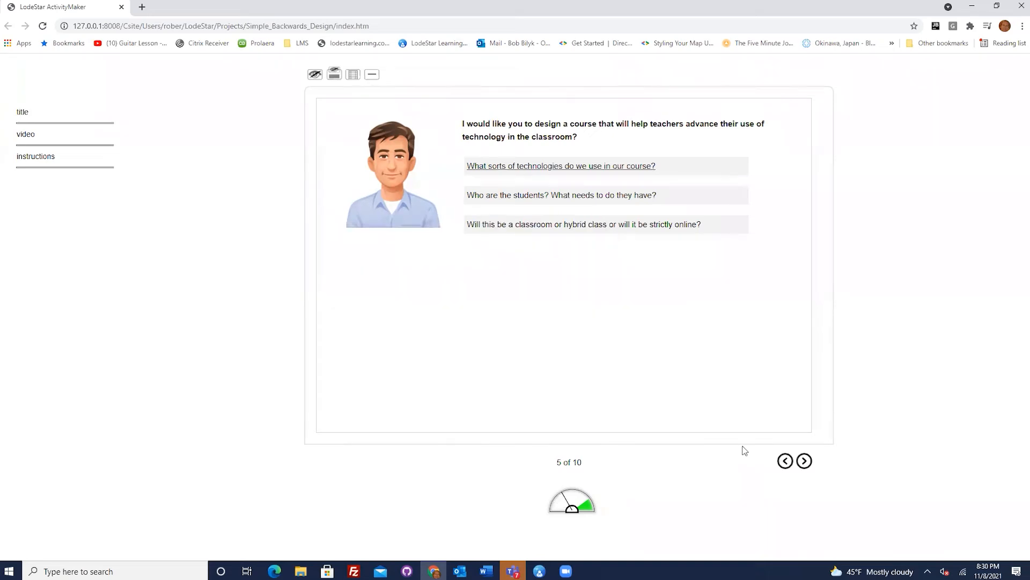
- Submit "What topics should the course cover?" on page 6 and "What assignments, discussion topics, and activities should we plan?" on page 7
{"action": "left_click", "coordinate": [804, 462]}
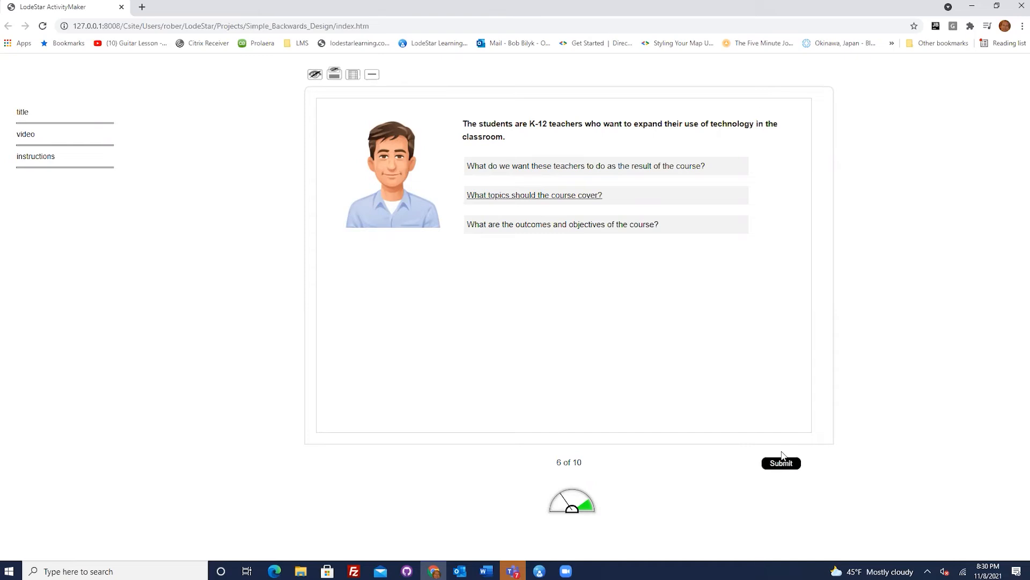
{"action": "left_click", "coordinate": [787, 463]}
{"action": "left_click", "coordinate": [495, 169]}
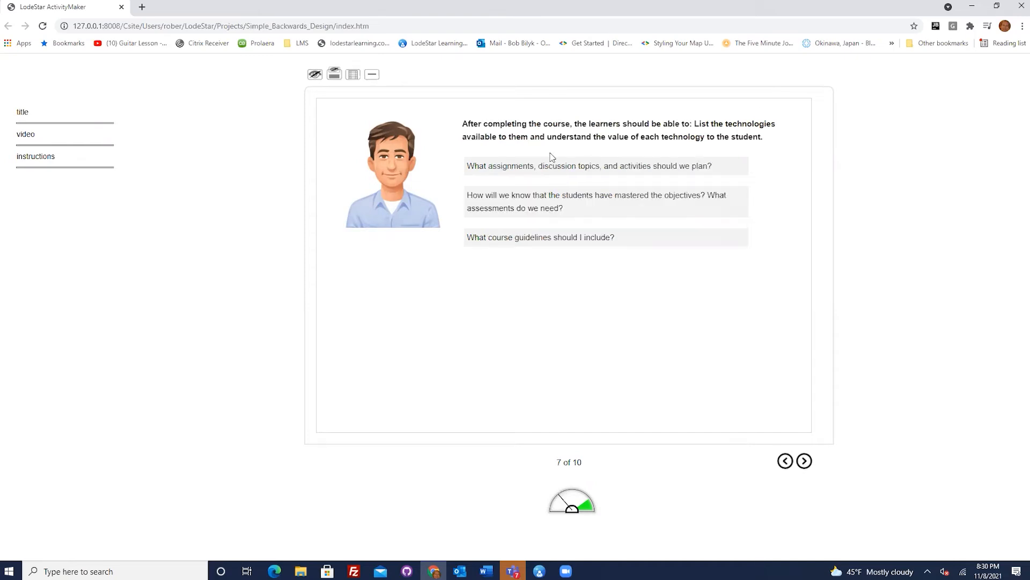
{"action": "left_click", "coordinate": [788, 464]}
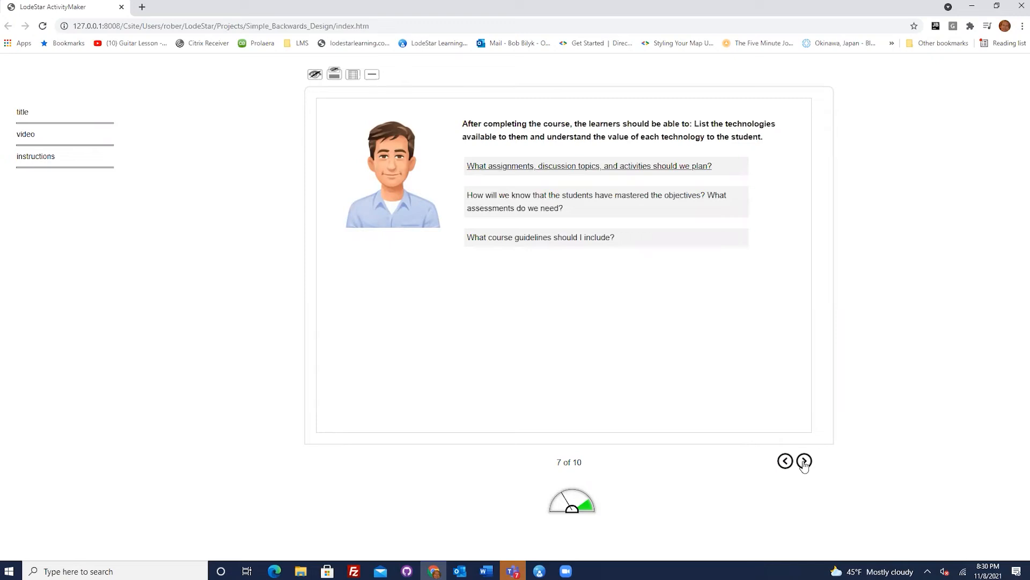
- Test the retry branch on page 8 by submitting "Not at all. Let me try again." and dismissing the feedback
{"action": "left_click", "coordinate": [804, 463]}
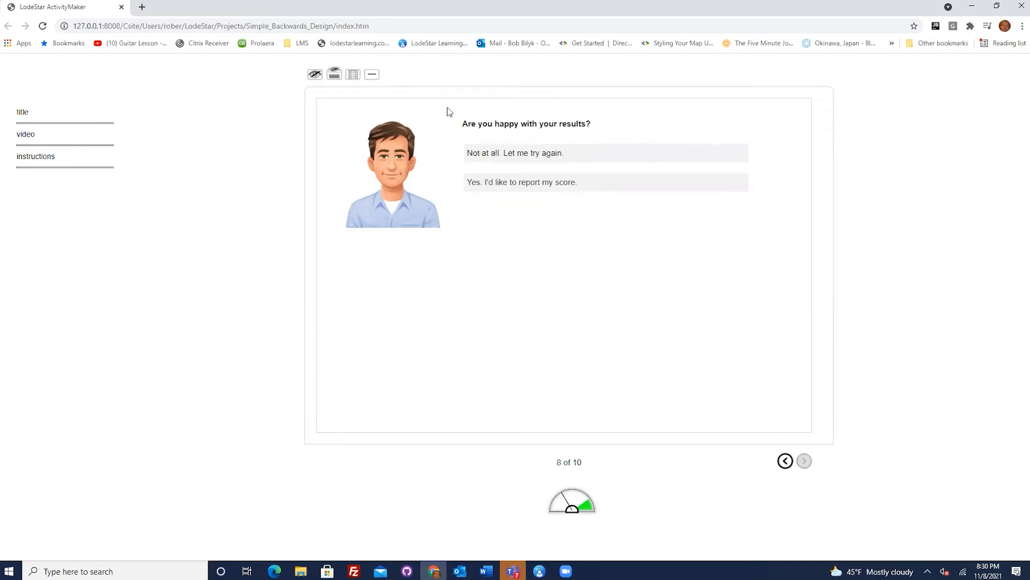
{"action": "left_click", "coordinate": [512, 157]}
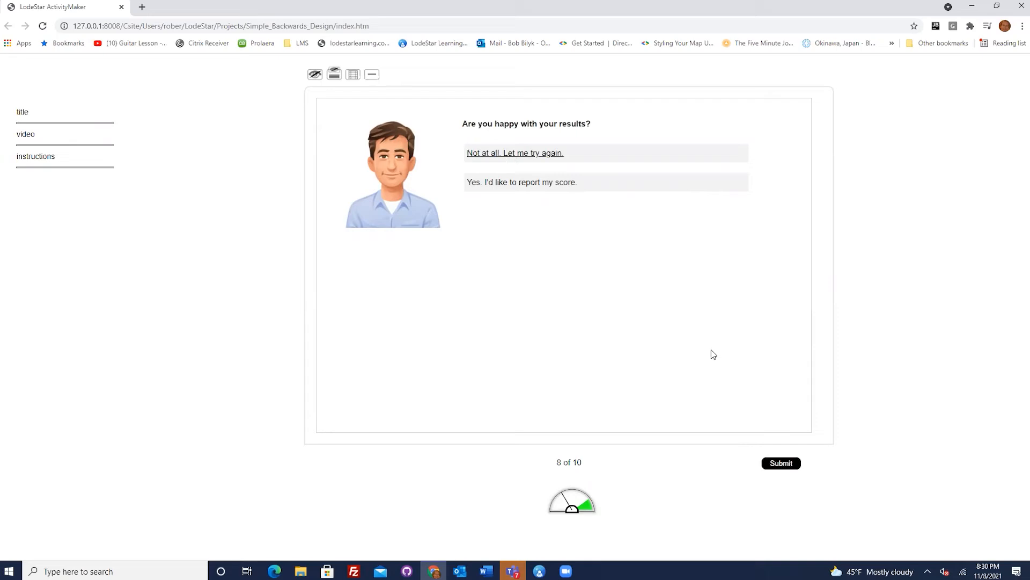
{"action": "left_click", "coordinate": [782, 463]}
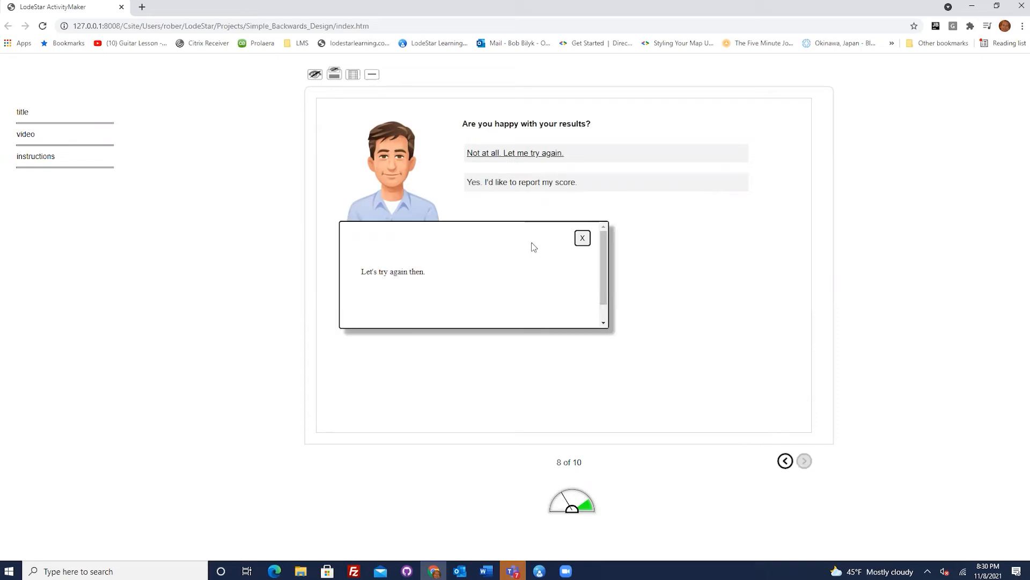
{"action": "left_click", "coordinate": [582, 238]}
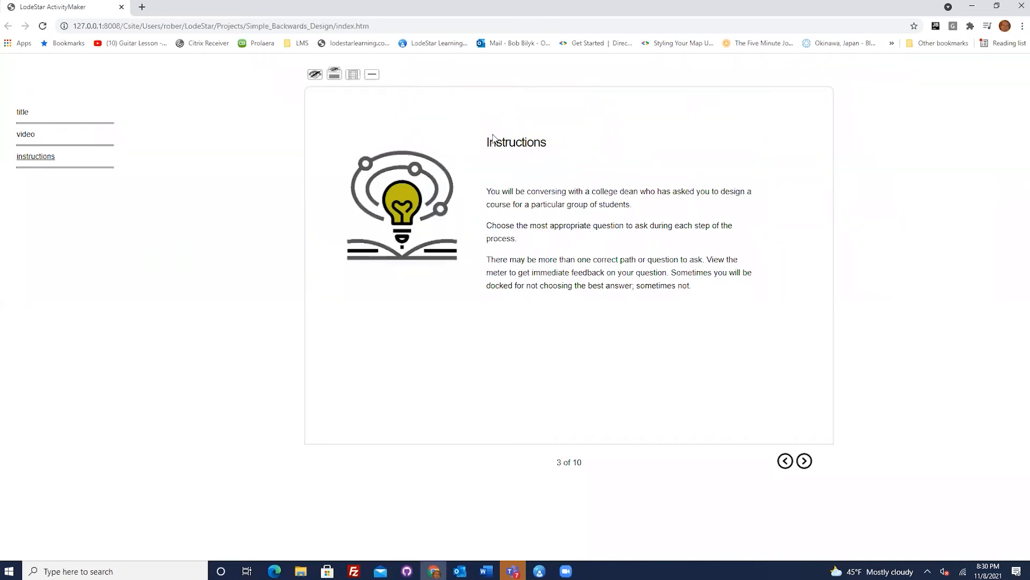
- Retake the first interview question with "Who are the students? What needs to do they have?", dismiss the feedback and continue to page 6
{"action": "left_click", "coordinate": [804, 462]}
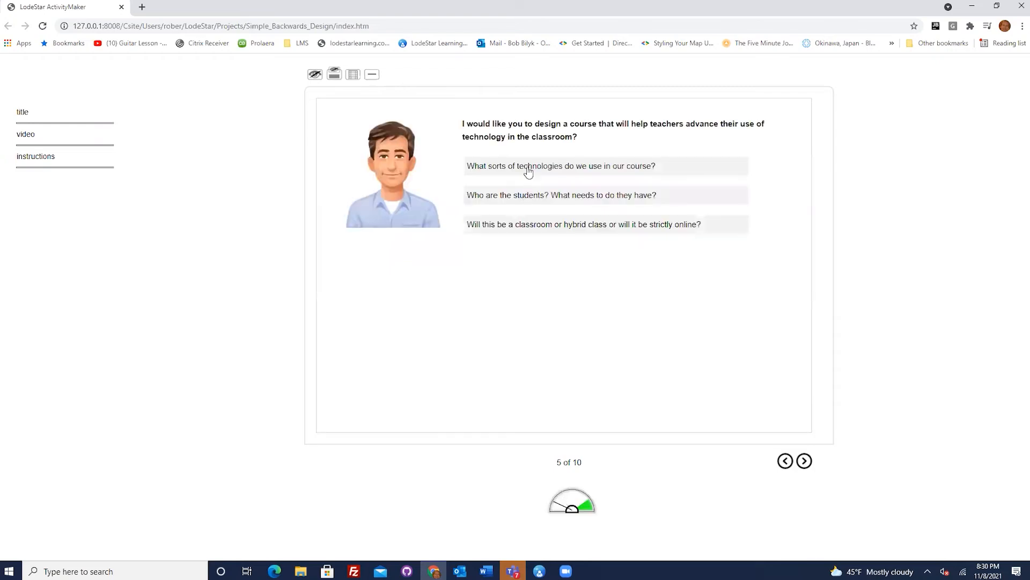
{"action": "left_click", "coordinate": [519, 196]}
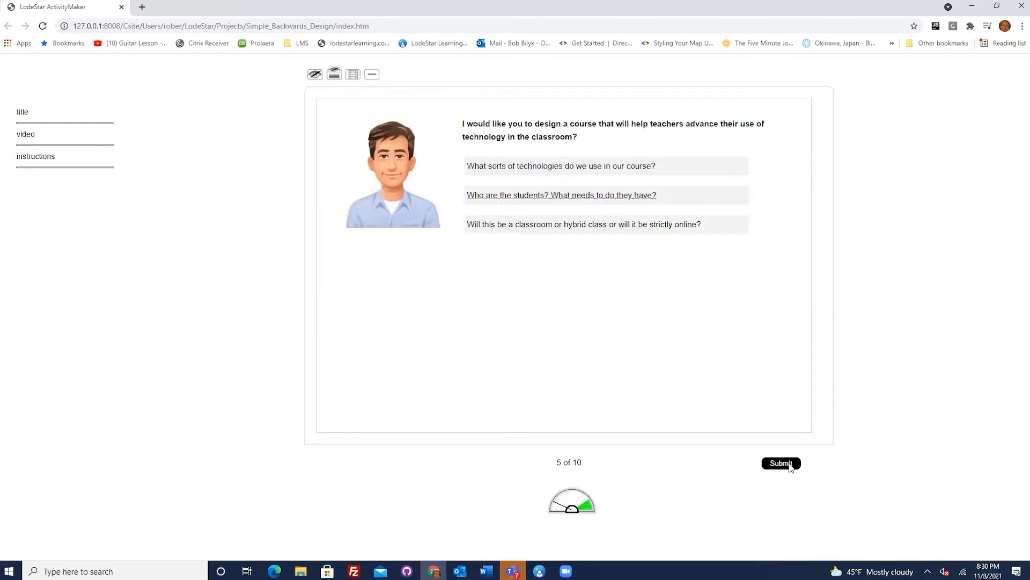
{"action": "left_click", "coordinate": [789, 465]}
{"action": "left_click", "coordinate": [582, 238]}
{"action": "left_click", "coordinate": [803, 461]}
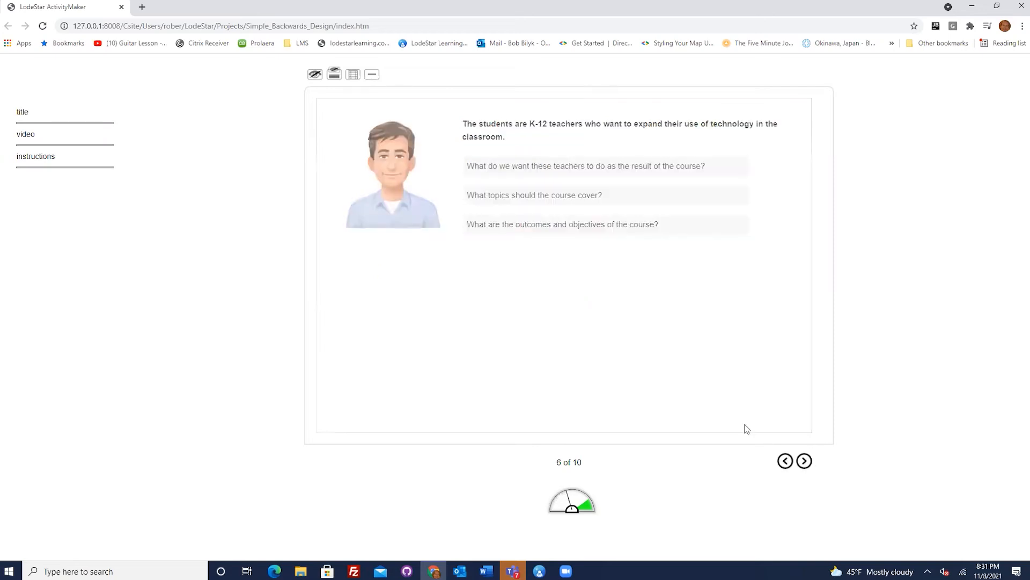
- Return to page 5, continue with the selected question, submit "What do we want these teachers to do as the result of the course?" and dismiss the feedback
{"action": "left_click", "coordinate": [785, 461]}
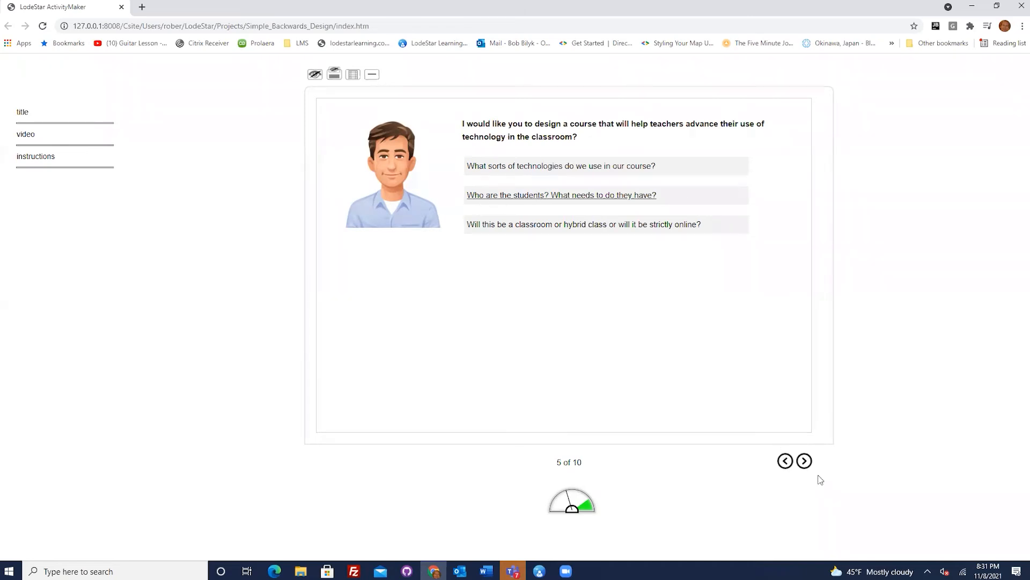
{"action": "left_click", "coordinate": [499, 197]}
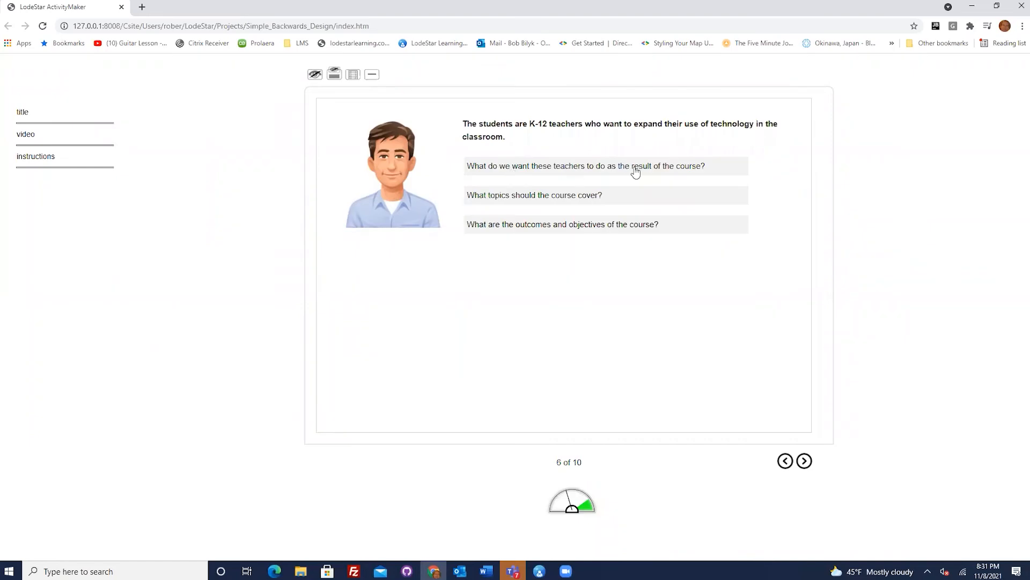
{"action": "left_click", "coordinate": [518, 171]}
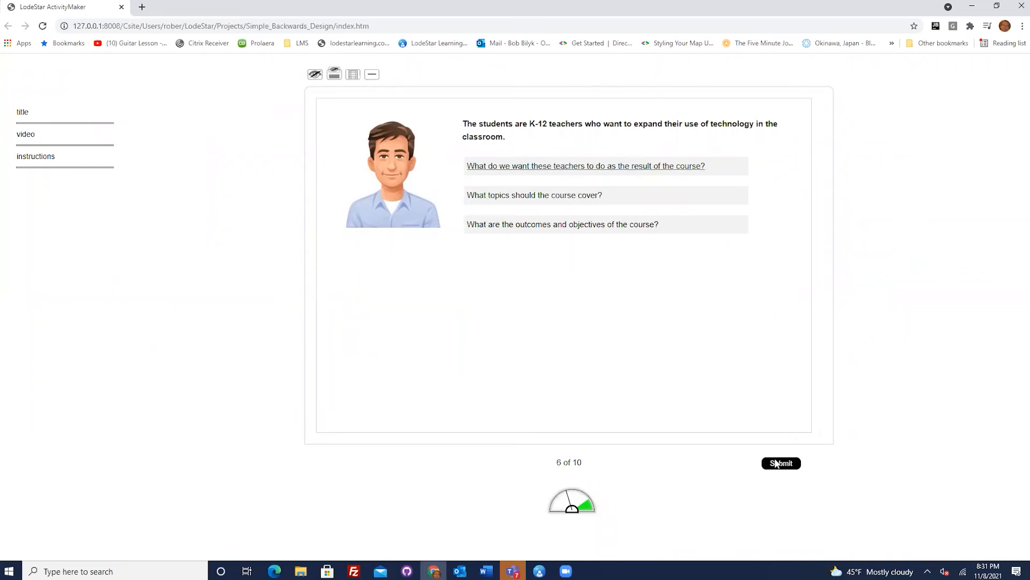
{"action": "left_click", "coordinate": [781, 462]}
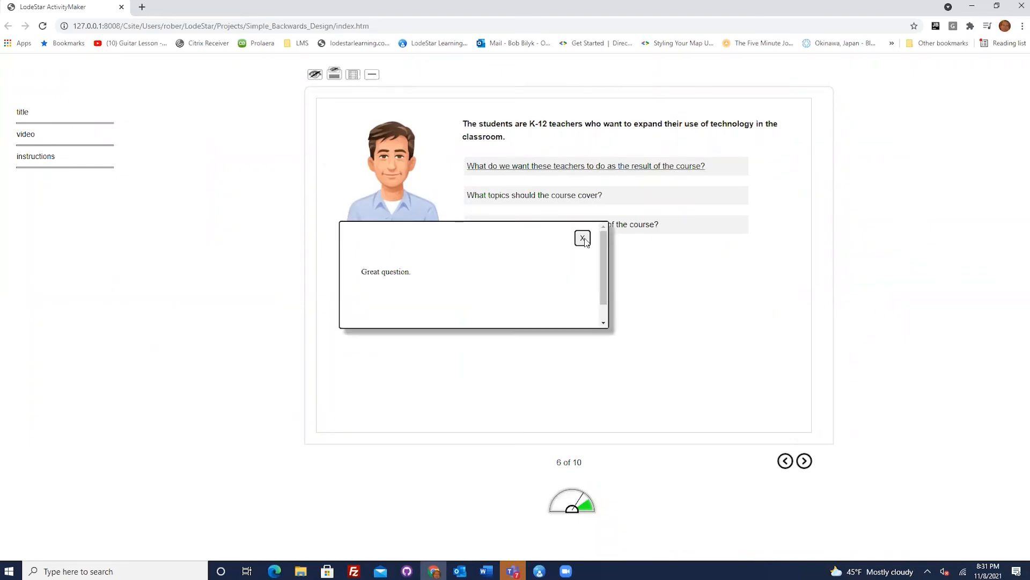
{"action": "left_click", "coordinate": [583, 238]}
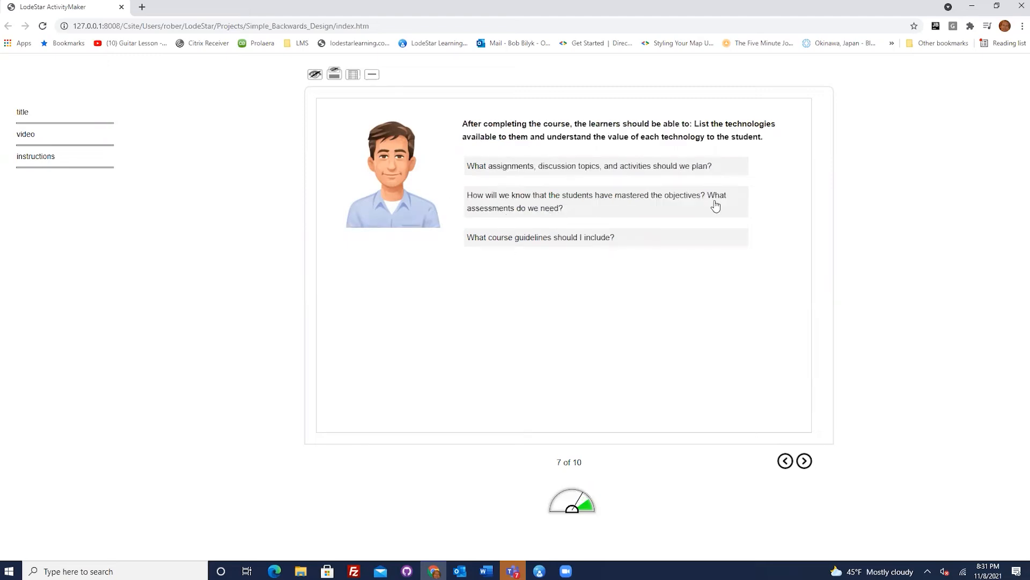
- Submit the question about mastery and assessments on page 7, then test the report branch on page 8 with "Yes. I'd like to report my score."
{"action": "left_click", "coordinate": [530, 199]}
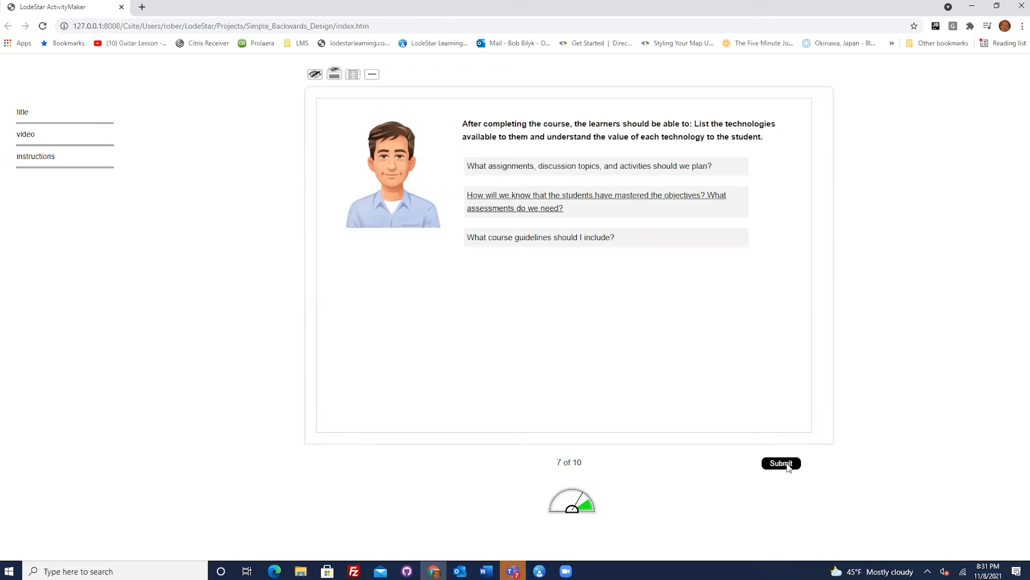
{"action": "left_click", "coordinate": [787, 465]}
{"action": "left_click", "coordinate": [804, 461]}
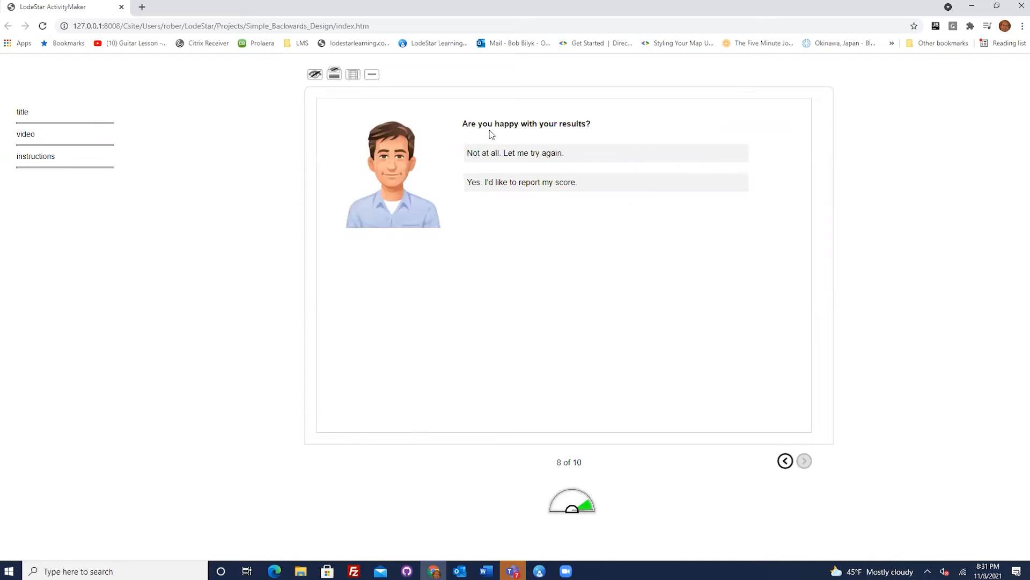
{"action": "left_click", "coordinate": [508, 185]}
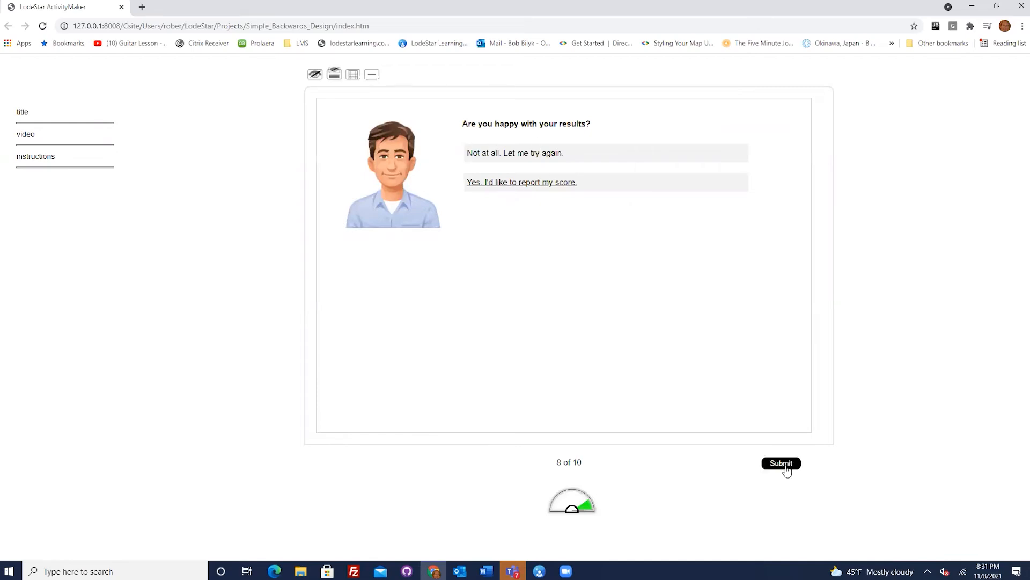
{"action": "left_click", "coordinate": [786, 464]}
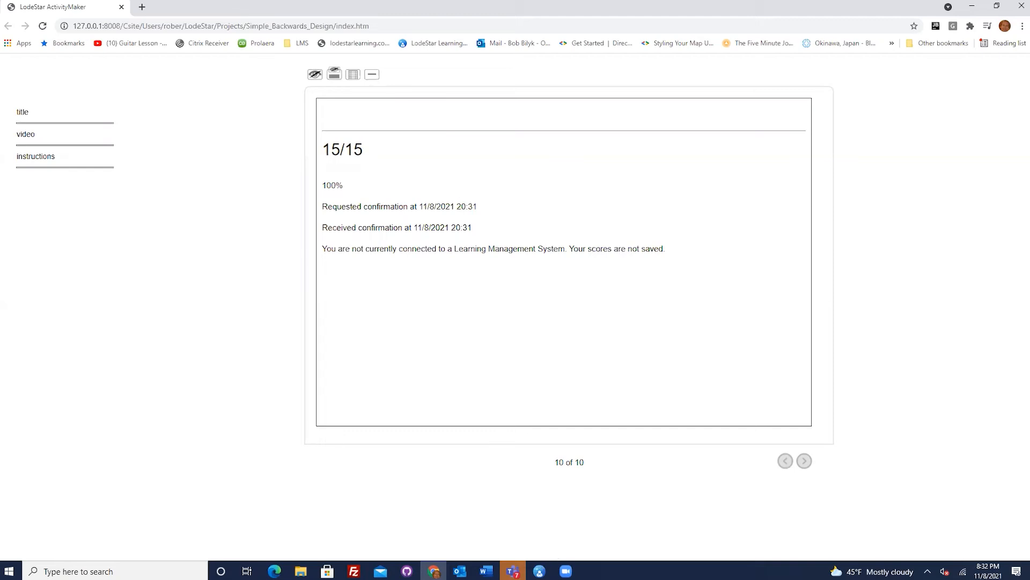
- Switch back to LodeStar and advance past the wall page to the Report page at the end of the project
{"action": "mouse_move", "coordinate": [539, 570]}
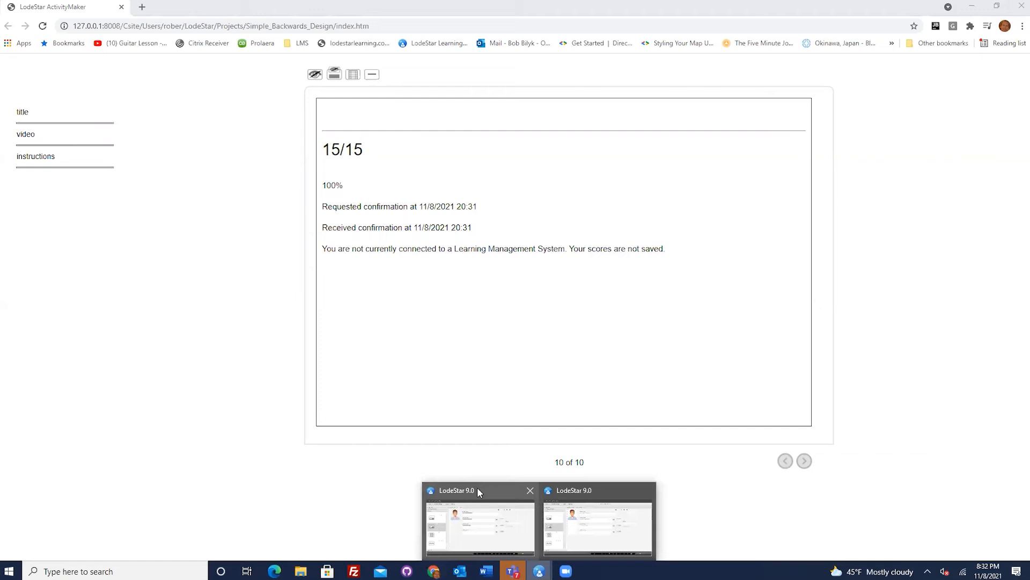
{"action": "left_click", "coordinate": [1022, 25]}
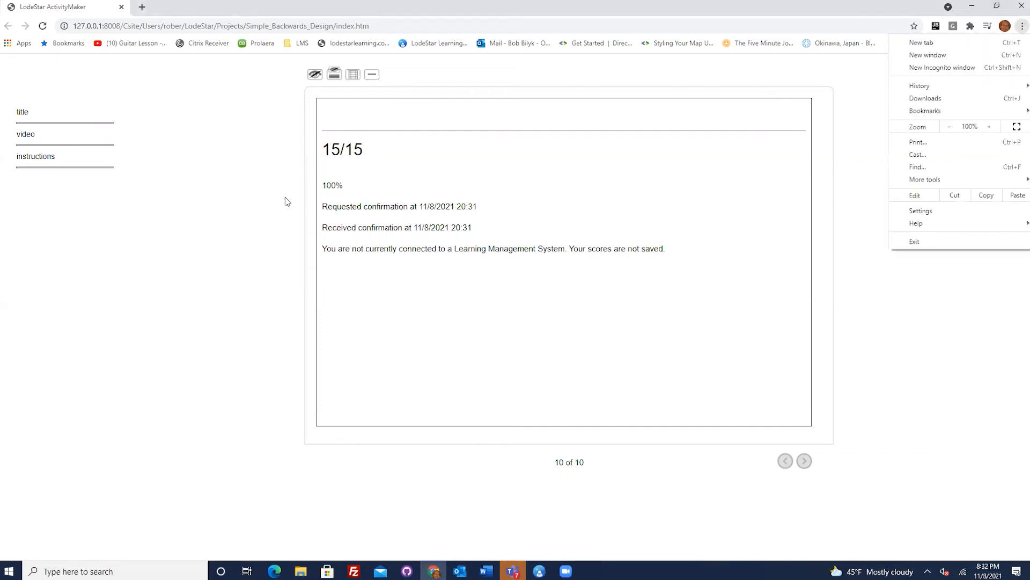
{"action": "left_click", "coordinate": [539, 571]}
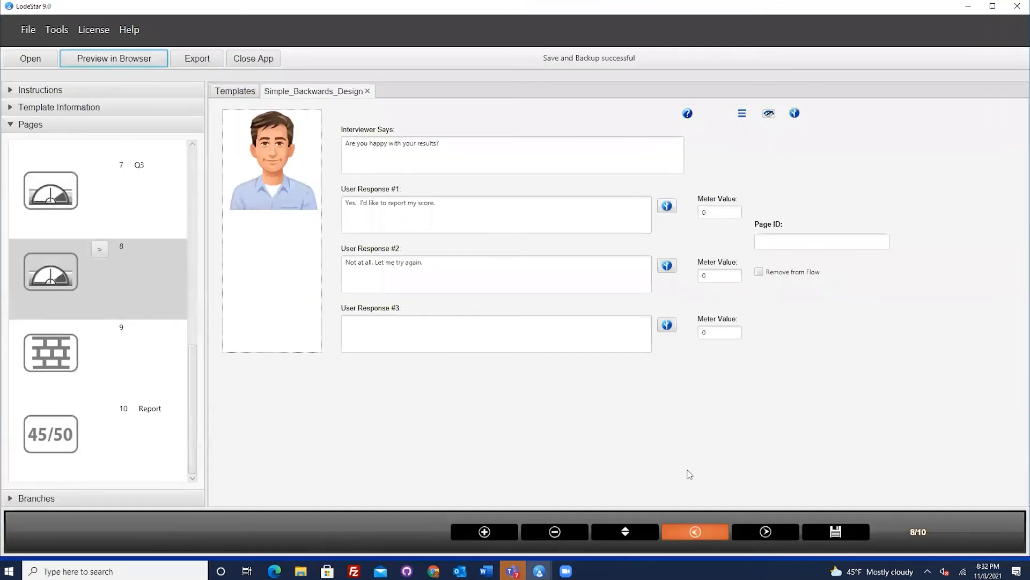
{"action": "left_click", "coordinate": [765, 531]}
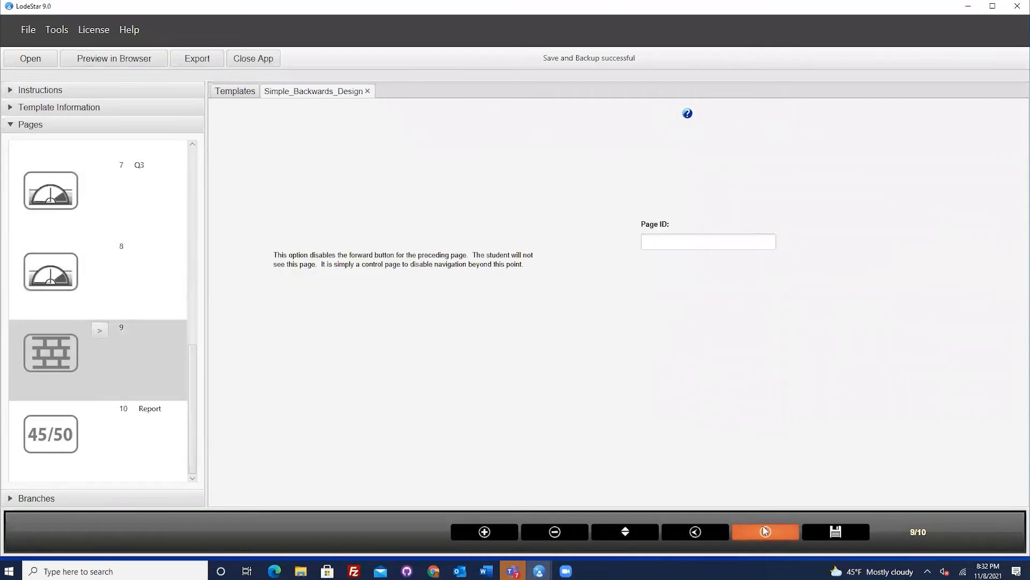
{"action": "left_click", "coordinate": [765, 530]}
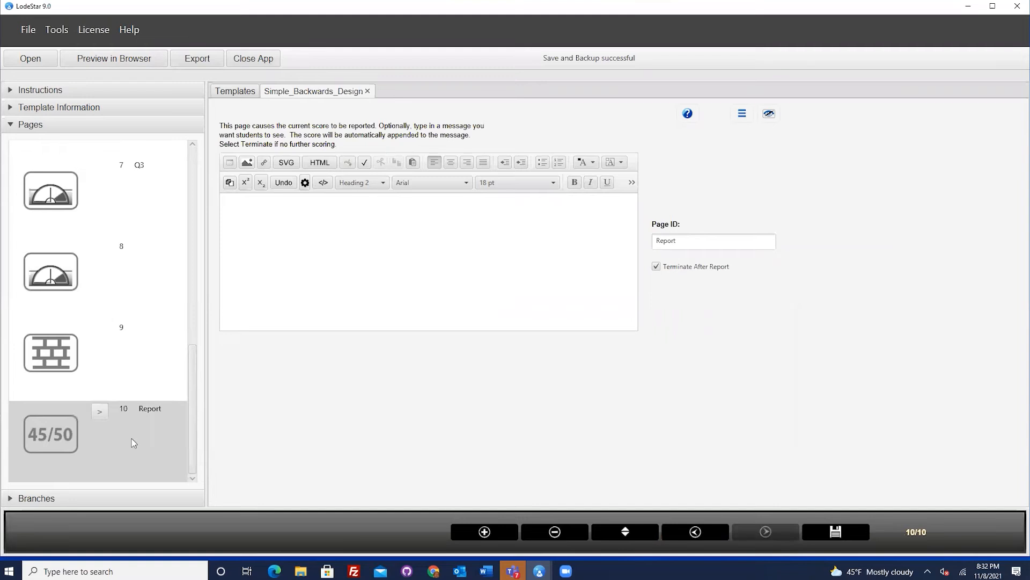
- Add a new page 11 after the Report page and set its page type to Wall
{"action": "left_click", "coordinate": [494, 529]}
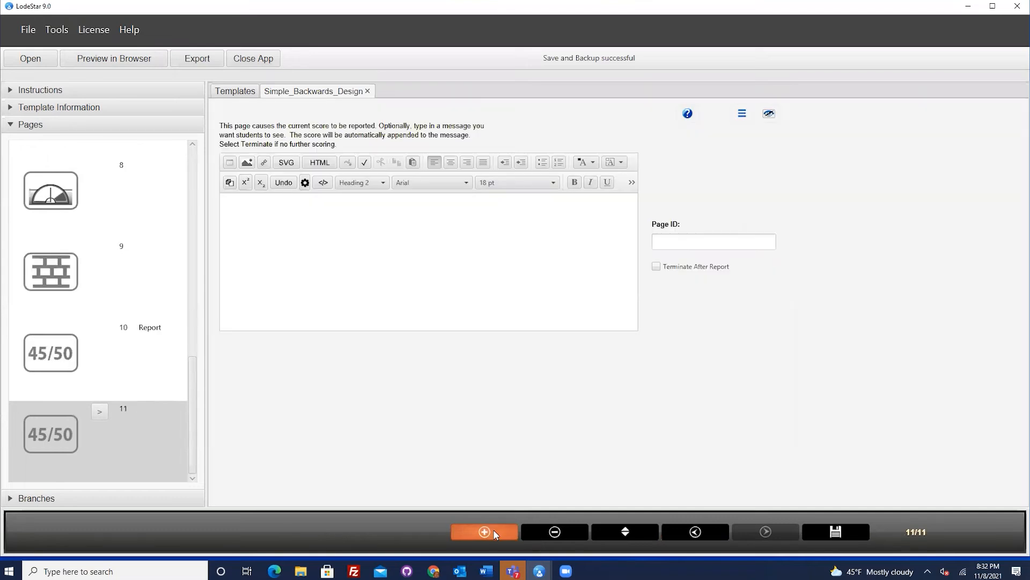
{"action": "left_click", "coordinate": [99, 412]}
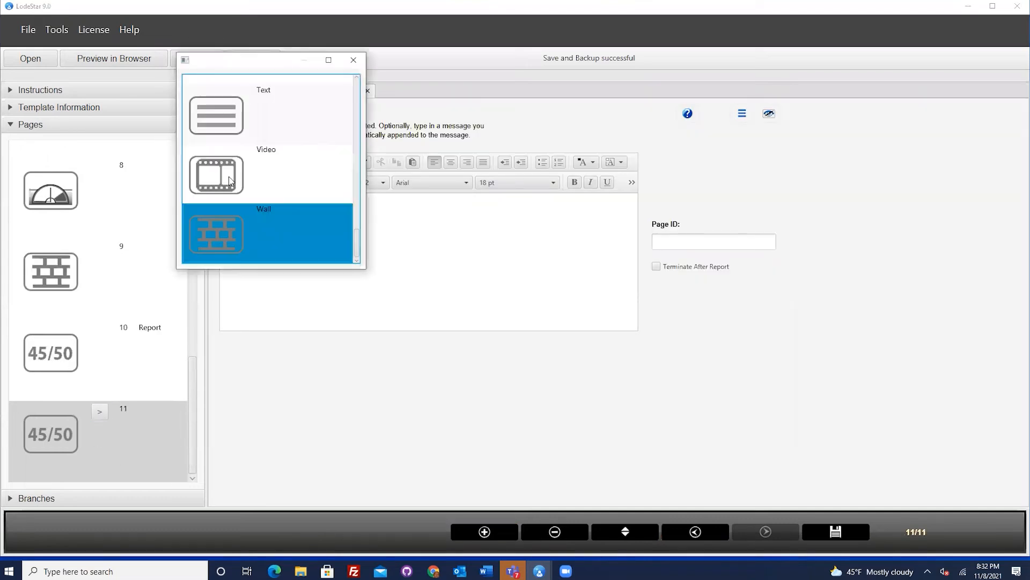
{"action": "left_click", "coordinate": [224, 230]}
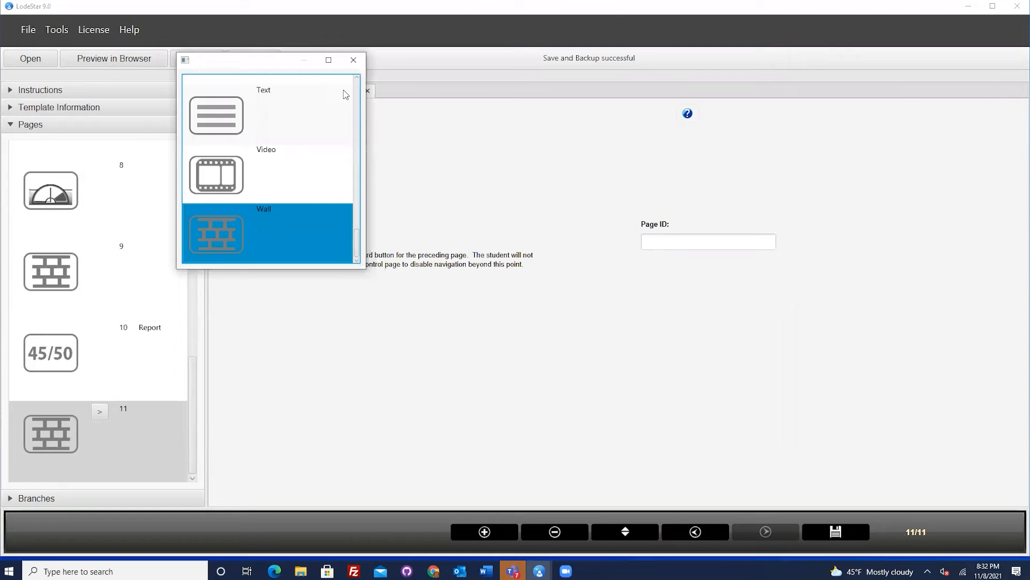
{"action": "left_click", "coordinate": [353, 60]}
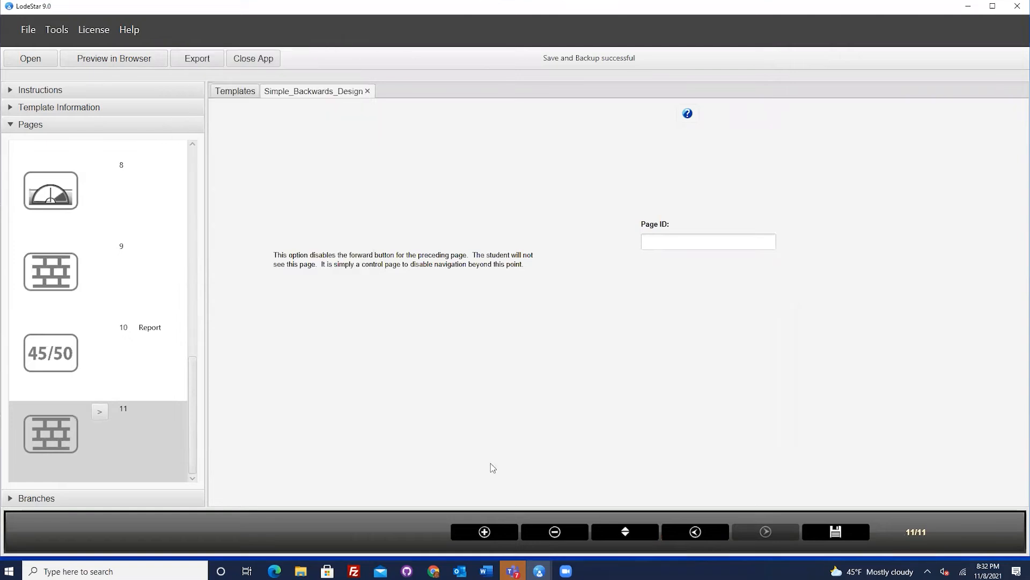
- Add a new page 12 after the second wall and set its page type to Text
{"action": "left_click", "coordinate": [484, 532]}
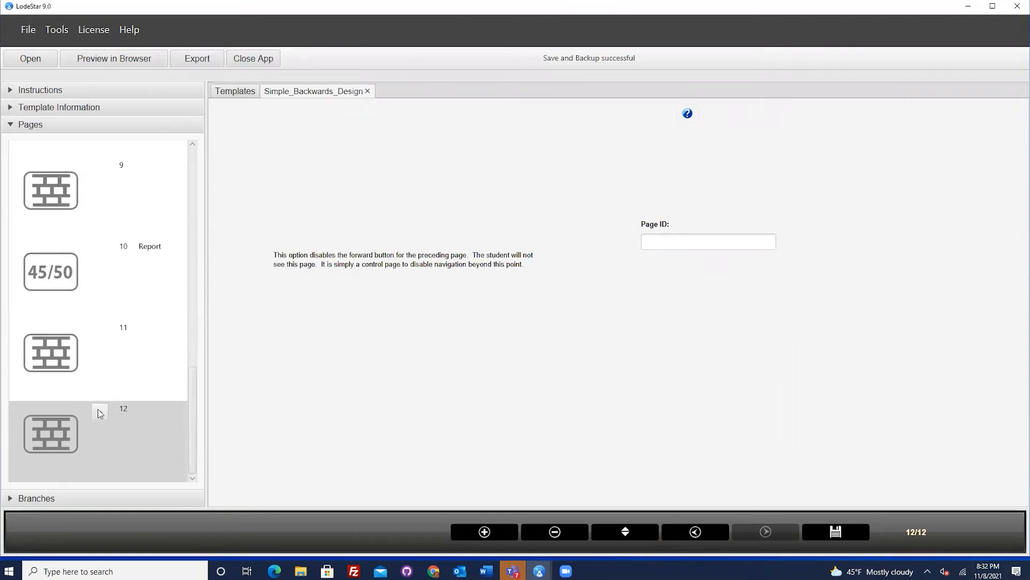
{"action": "left_click", "coordinate": [99, 412]}
{"action": "left_click", "coordinate": [238, 132]}
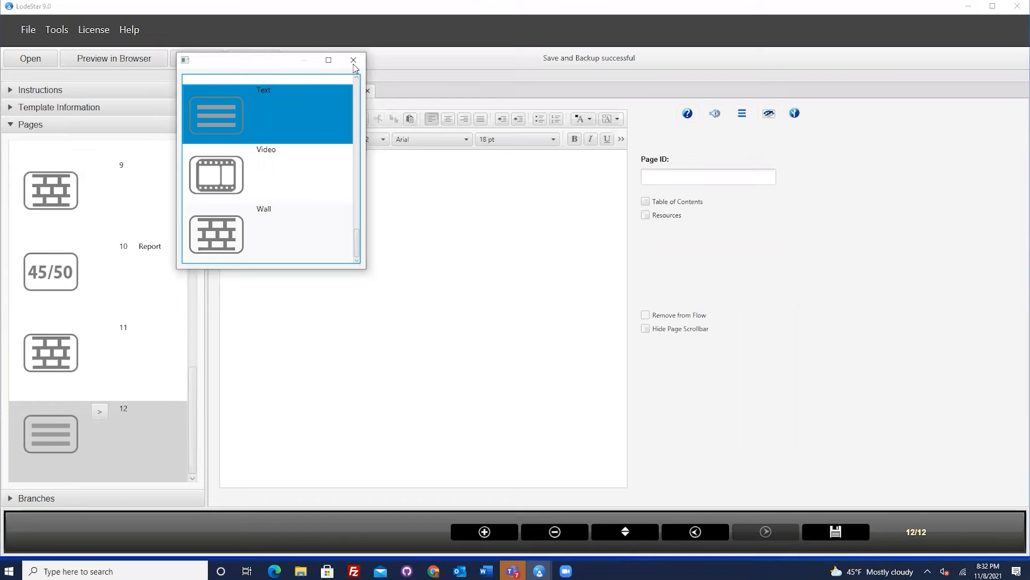
{"action": "left_click", "coordinate": [353, 59]}
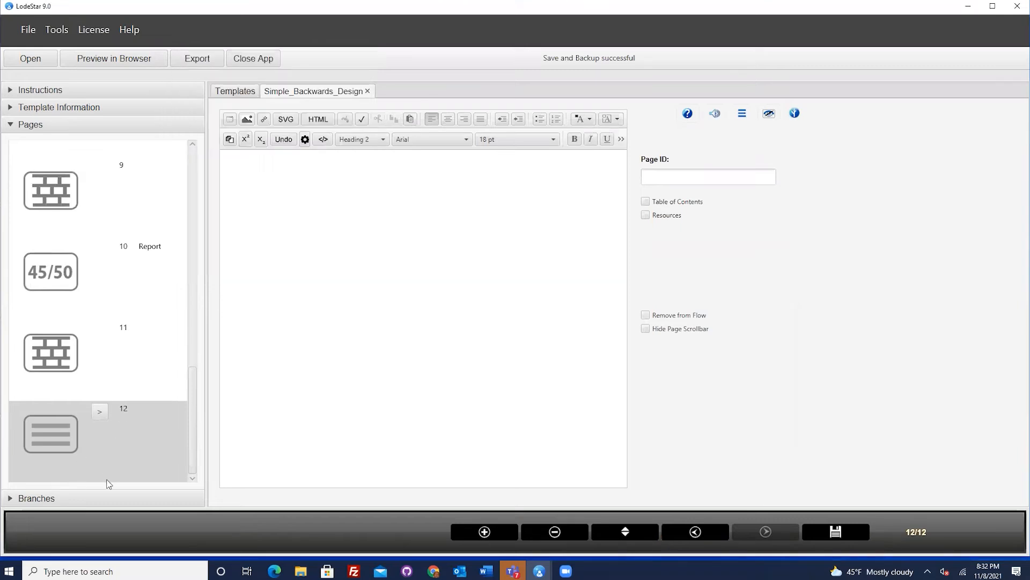
- Start an ImageLayout activity widget in the content area of page 12
{"action": "left_click", "coordinate": [329, 246]}
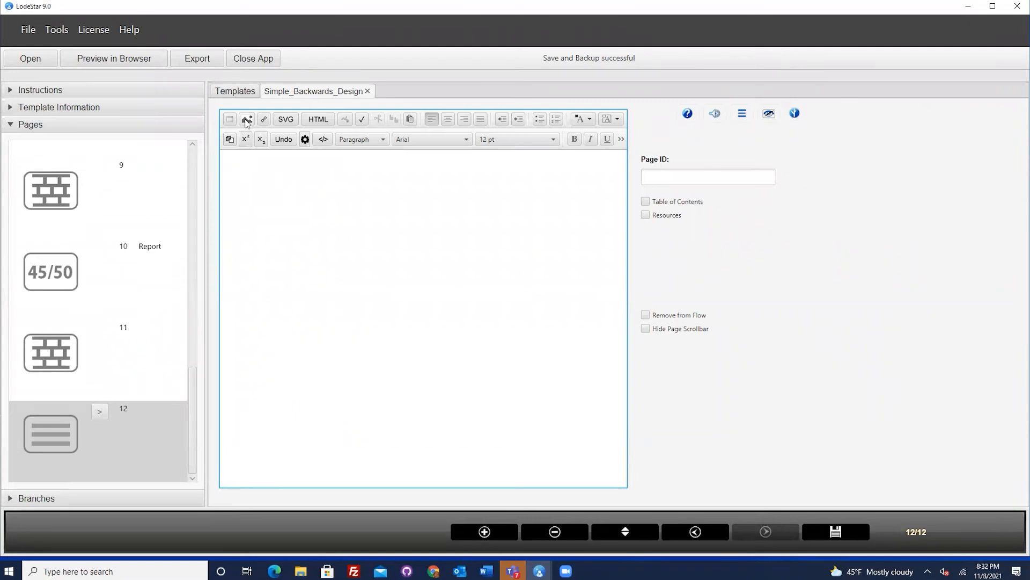
{"action": "left_click", "coordinate": [305, 139]}
{"action": "scroll", "coordinate": [499, 214], "scroll_direction": "down", "scroll_amount": 3}
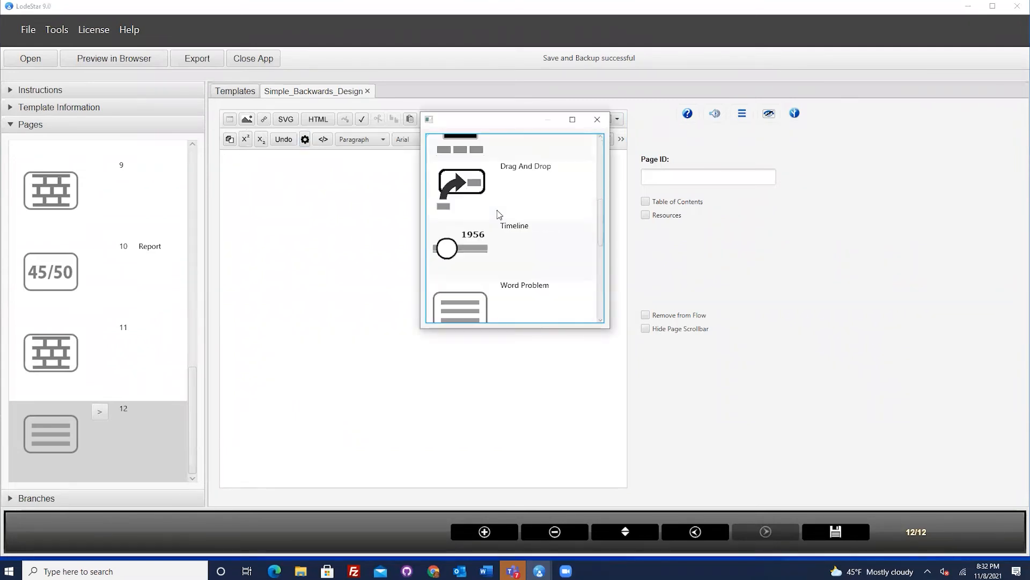
{"action": "scroll", "coordinate": [499, 215], "scroll_direction": "down", "scroll_amount": 5}
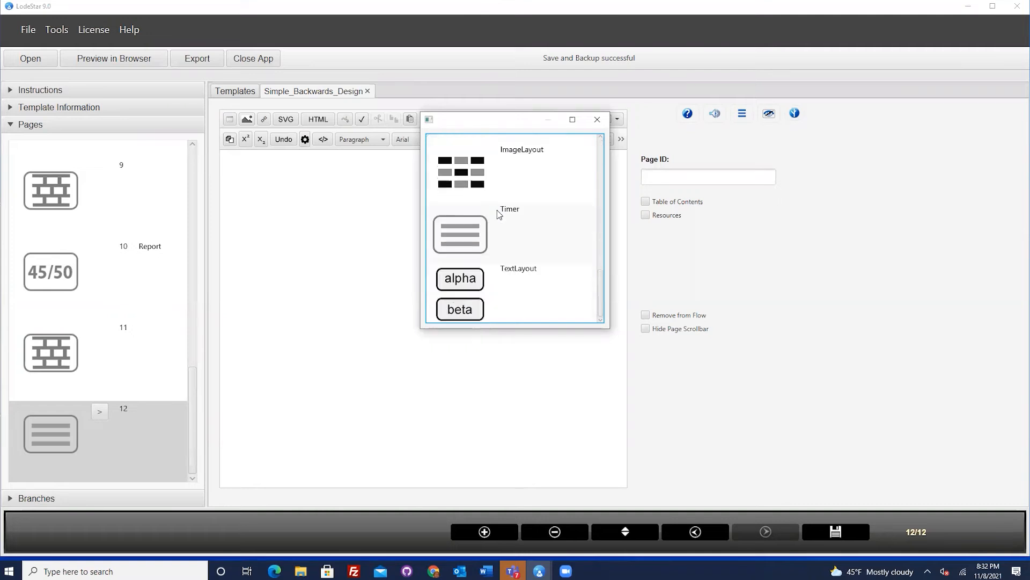
{"action": "scroll", "coordinate": [531, 223], "scroll_direction": "up", "scroll_amount": 1}
{"action": "left_click", "coordinate": [496, 244]}
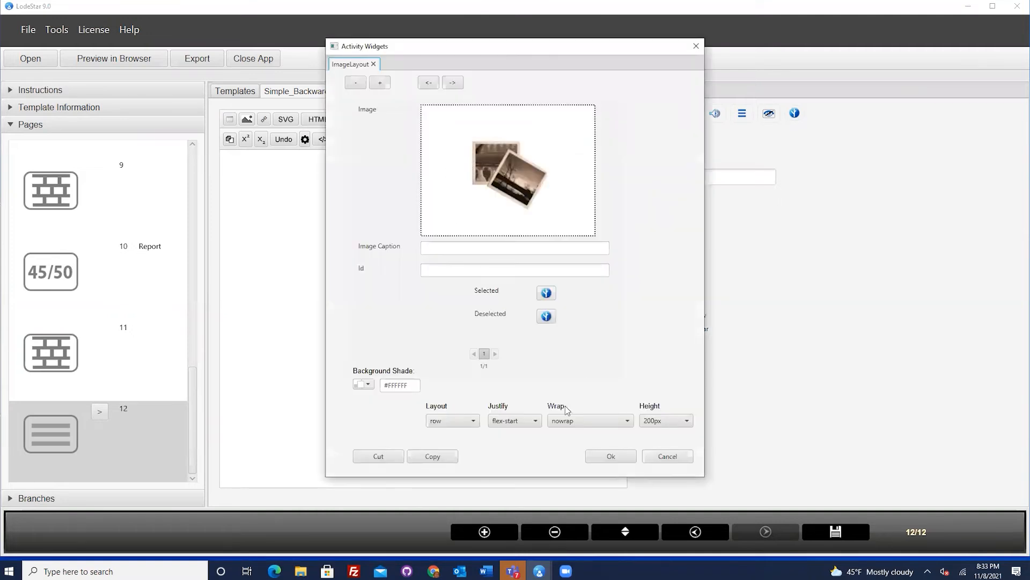
- Load man_smile.png as the widget's first image and set its Id to "smile"
{"action": "left_click", "coordinate": [477, 194]}
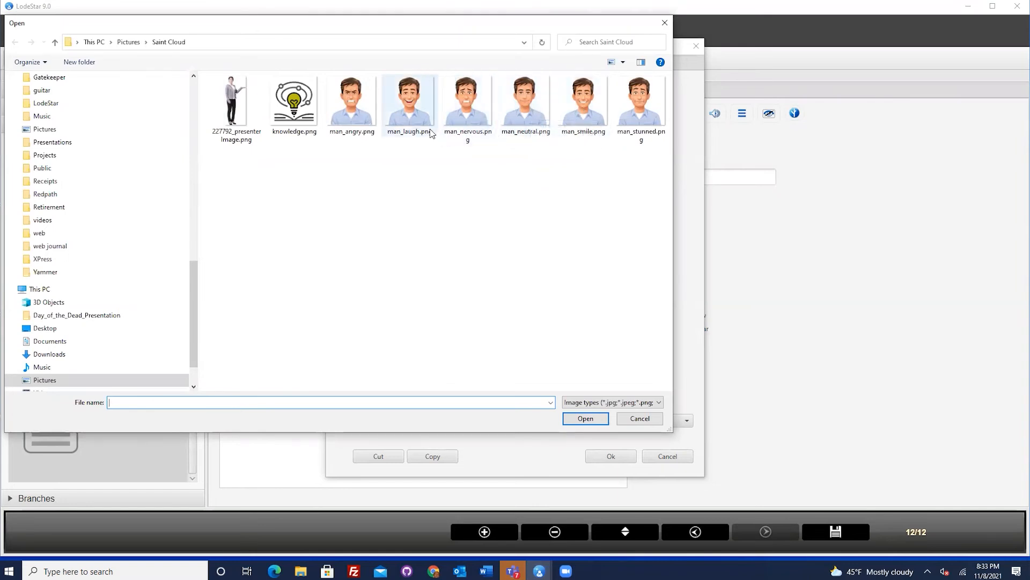
{"action": "left_click", "coordinate": [585, 104]}
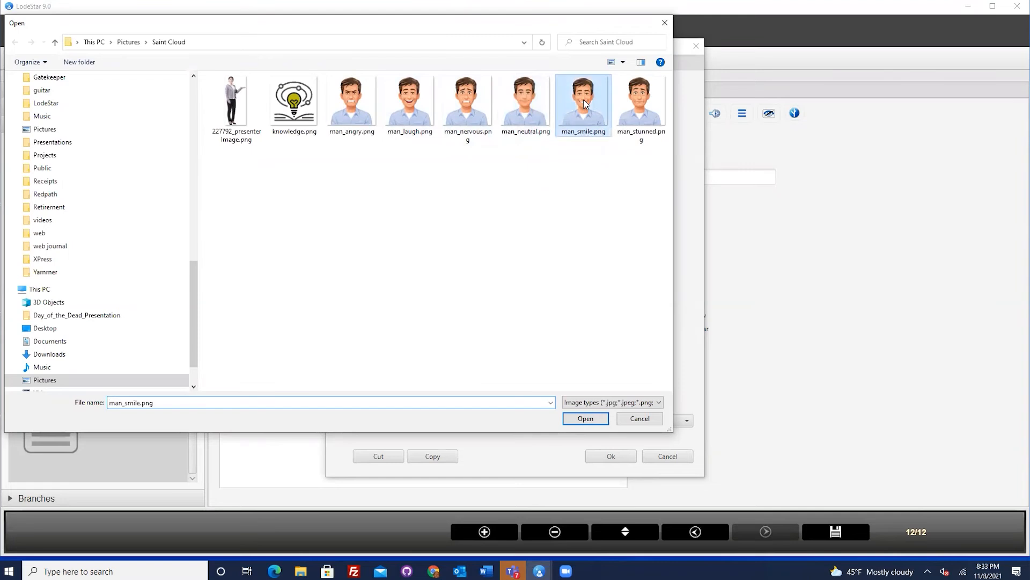
{"action": "left_click", "coordinate": [586, 418]}
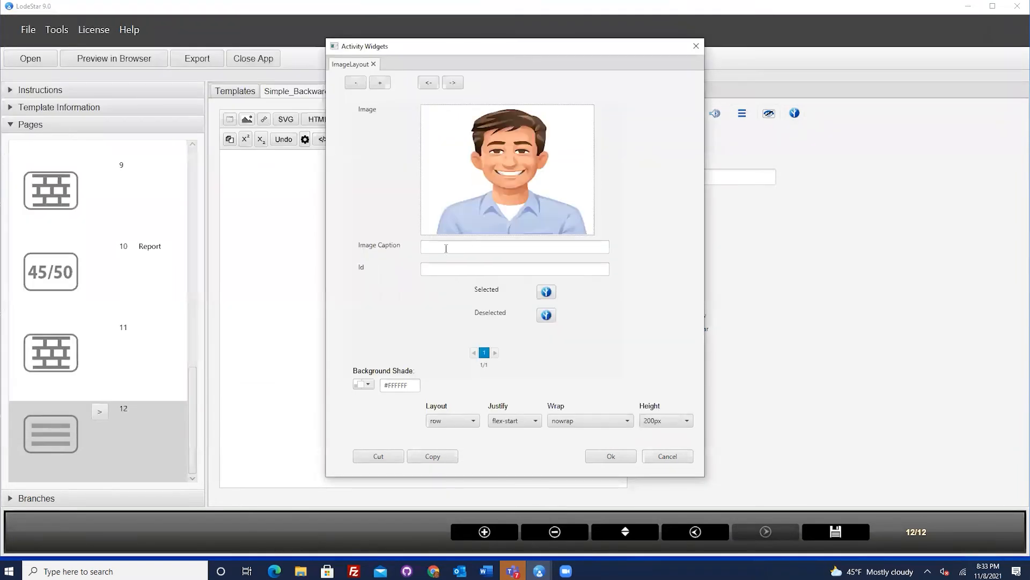
{"action": "left_click", "coordinate": [441, 270]}
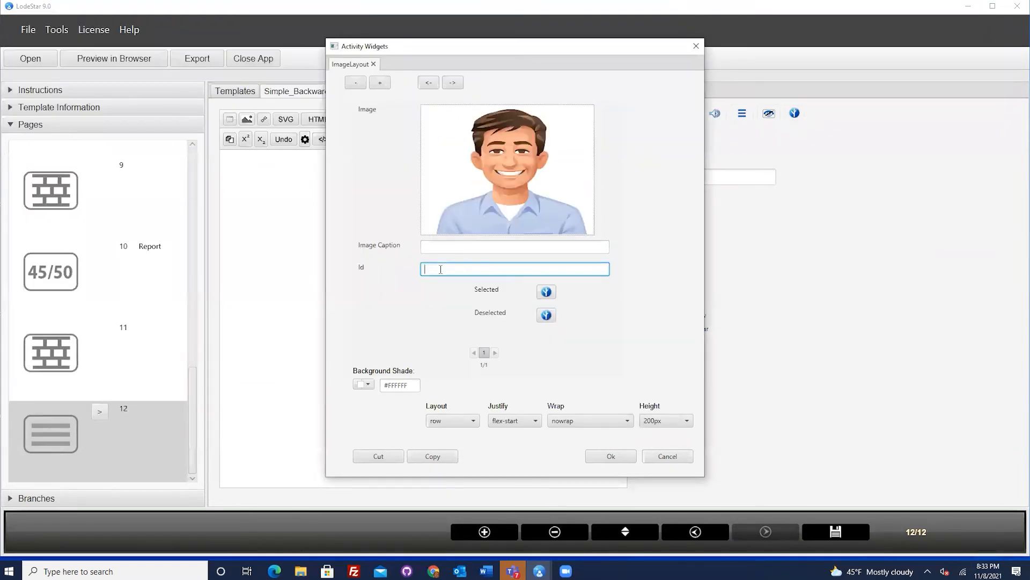
{"action": "type", "text": "smile"}
- Add a second image item to the ImageLayout widget, load man_stunned.png and set its Id to "stunned"
{"action": "left_click", "coordinate": [383, 89]}
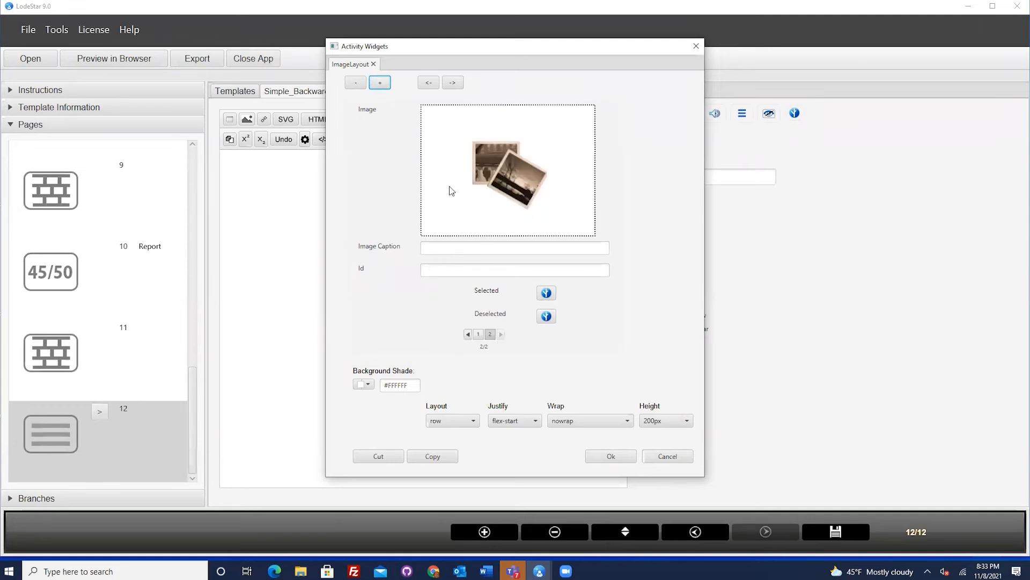
{"action": "left_click", "coordinate": [464, 175]}
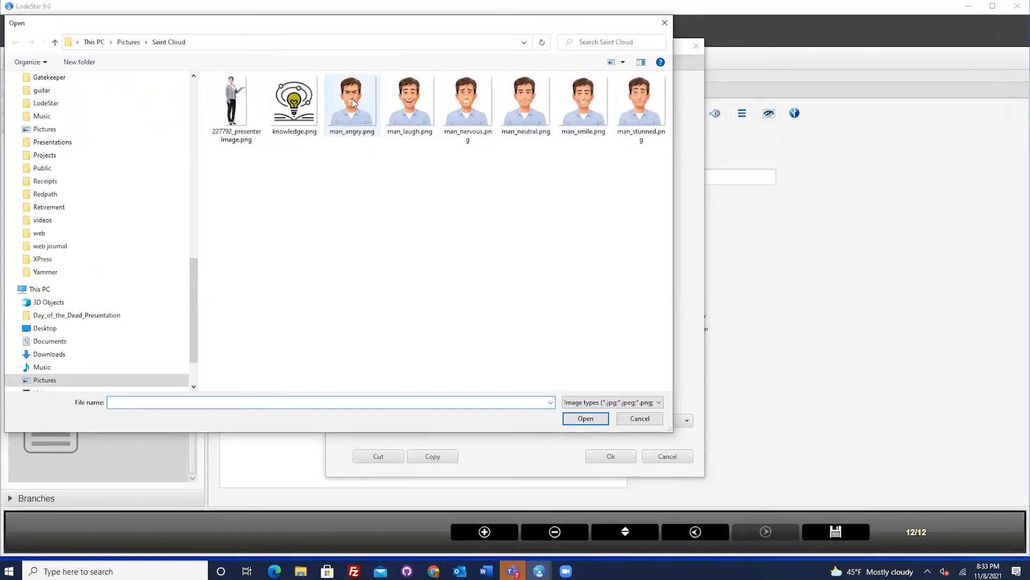
{"action": "left_click", "coordinate": [639, 102]}
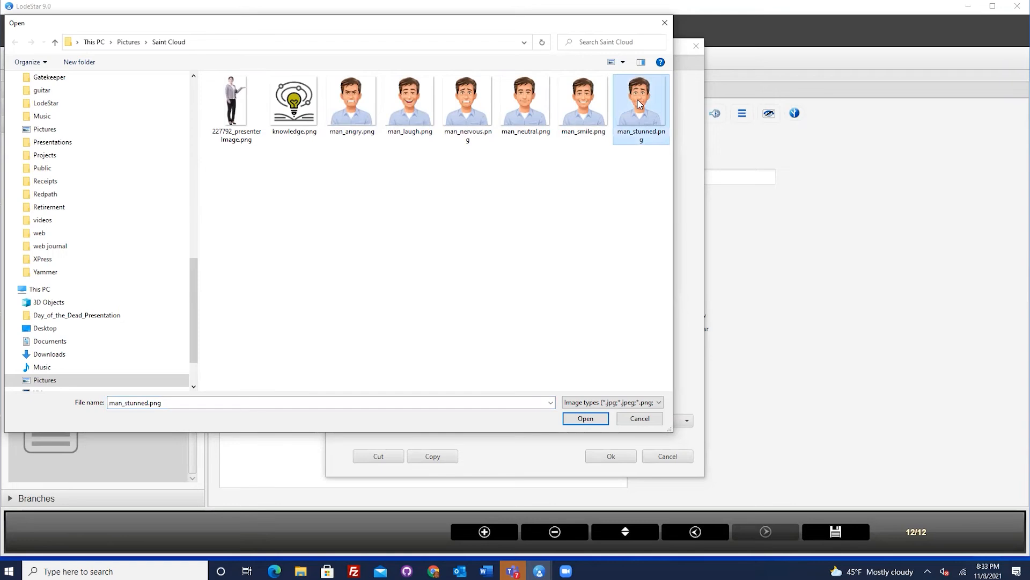
{"action": "left_click", "coordinate": [604, 423]}
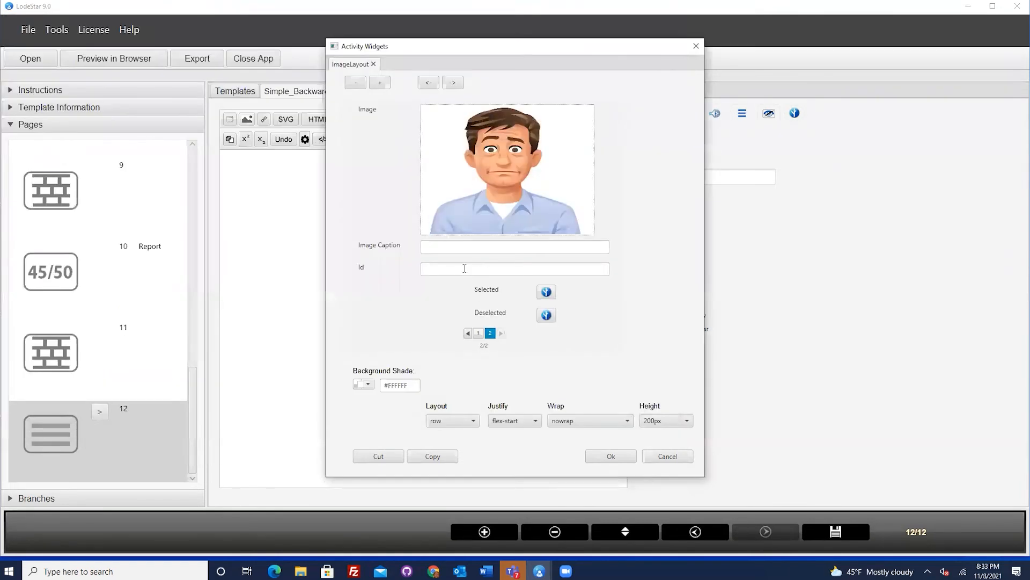
{"action": "left_click", "coordinate": [475, 270]}
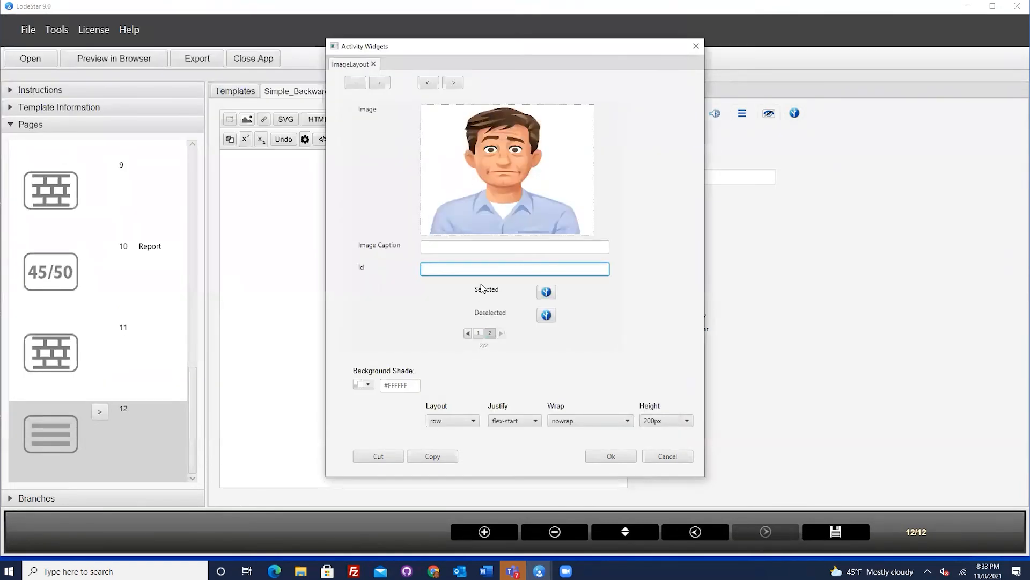
{"action": "type", "text": "stunned"}
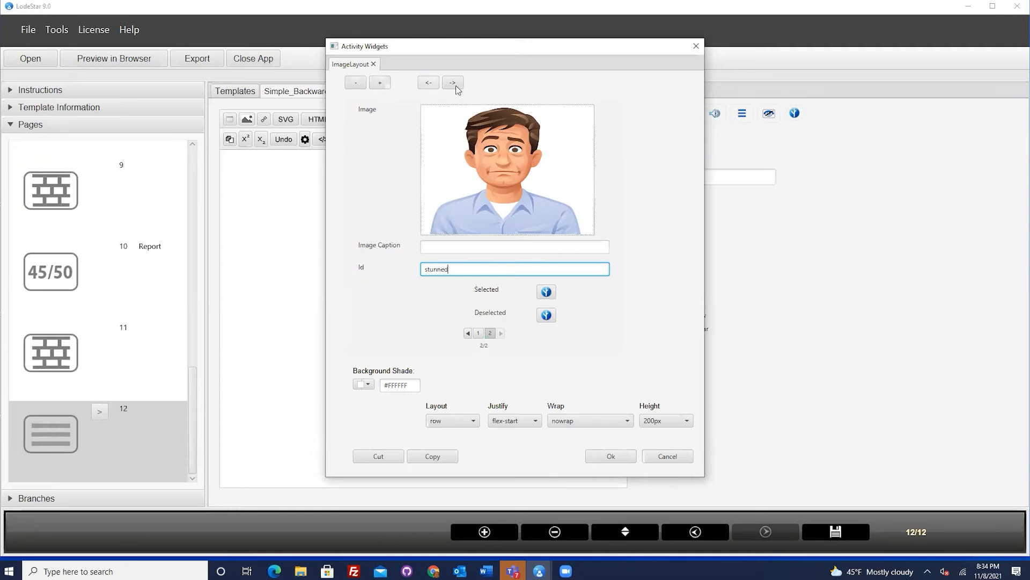
- Check the Ids of both images in the ImageLayout widget and insert the widget into page 12
{"action": "left_click", "coordinate": [471, 335]}
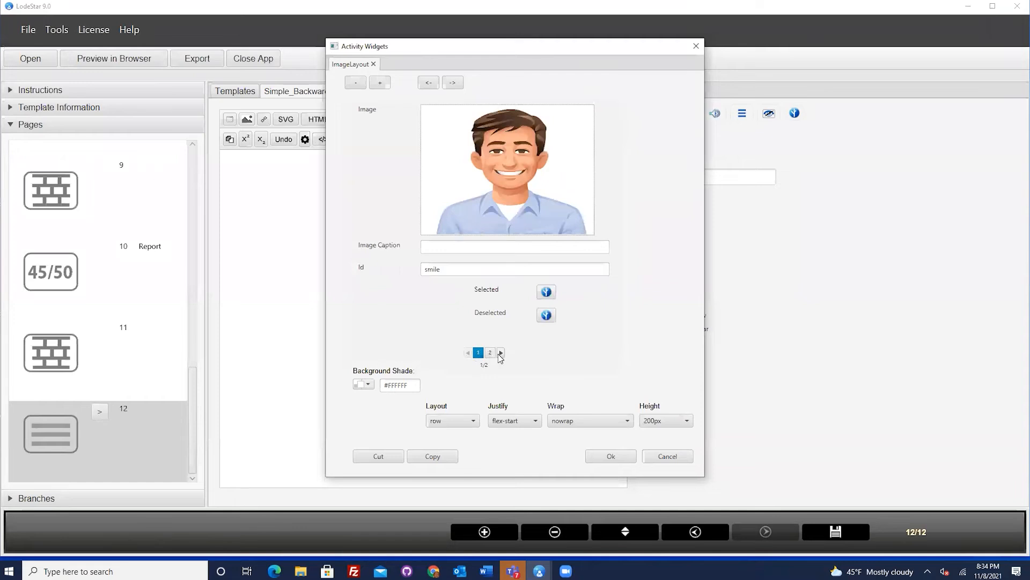
{"action": "left_click", "coordinate": [498, 354]}
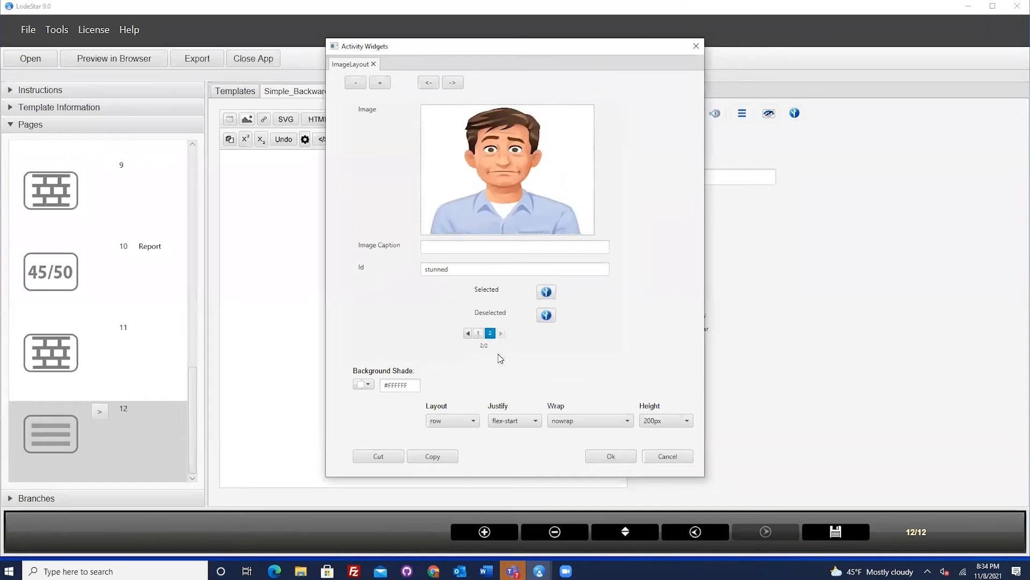
{"action": "left_click", "coordinate": [468, 333]}
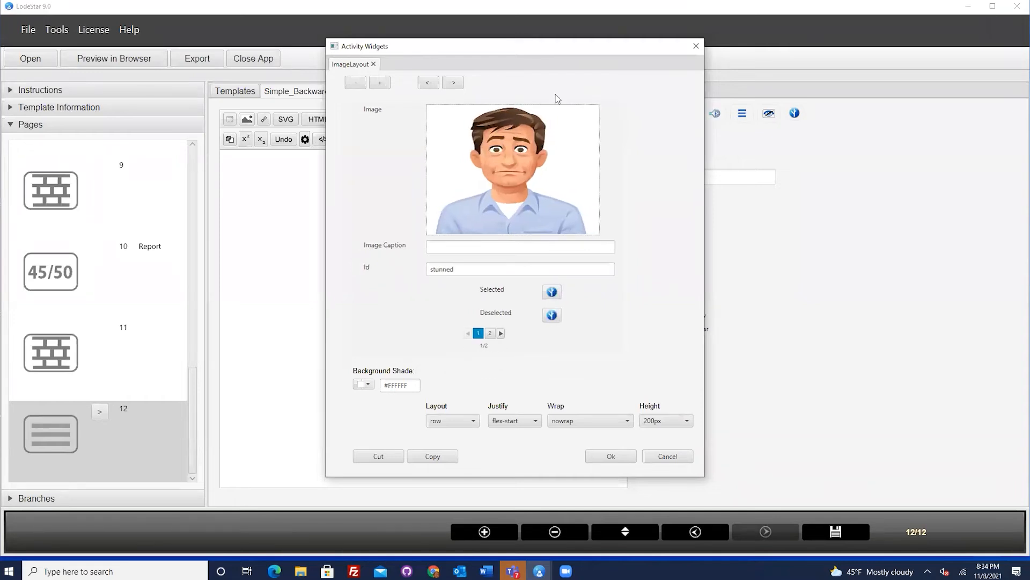
{"action": "left_click", "coordinate": [441, 270]}
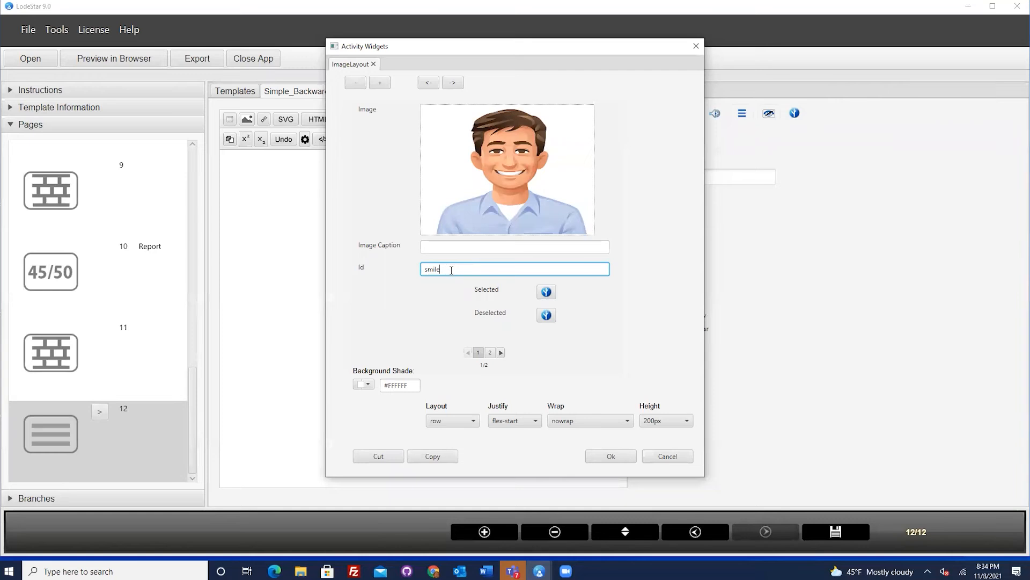
{"action": "left_click", "coordinate": [491, 353]}
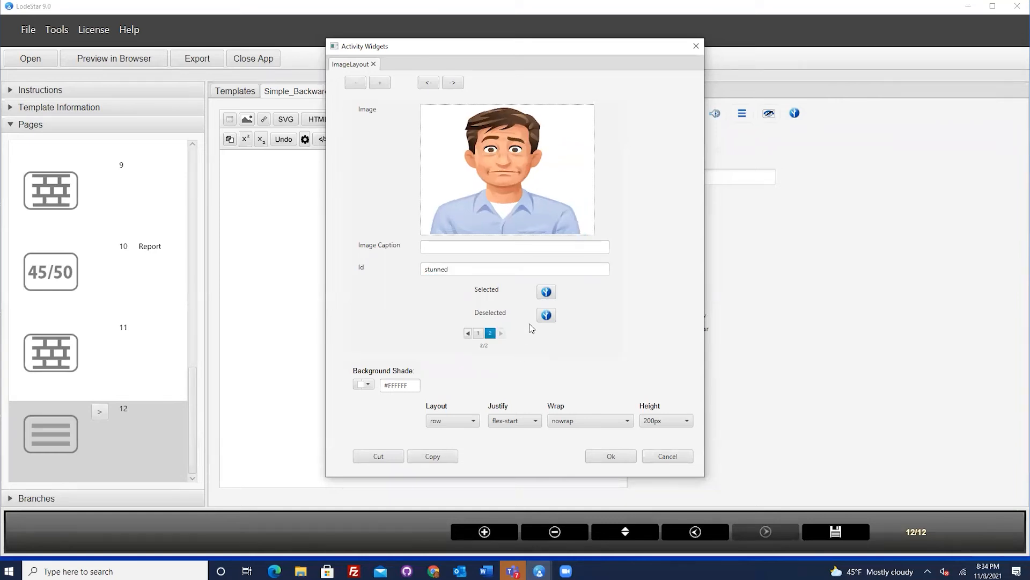
{"action": "left_click", "coordinate": [612, 456]}
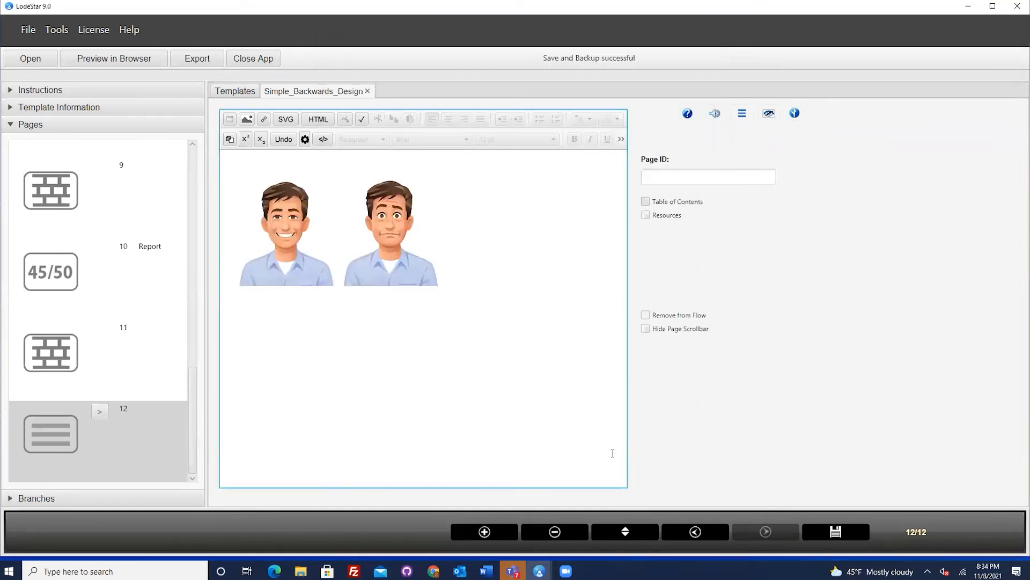
- Set the Justify option of page 12's ImageLayout widget to space-around and apply it
{"action": "double_click", "coordinate": [392, 220]}
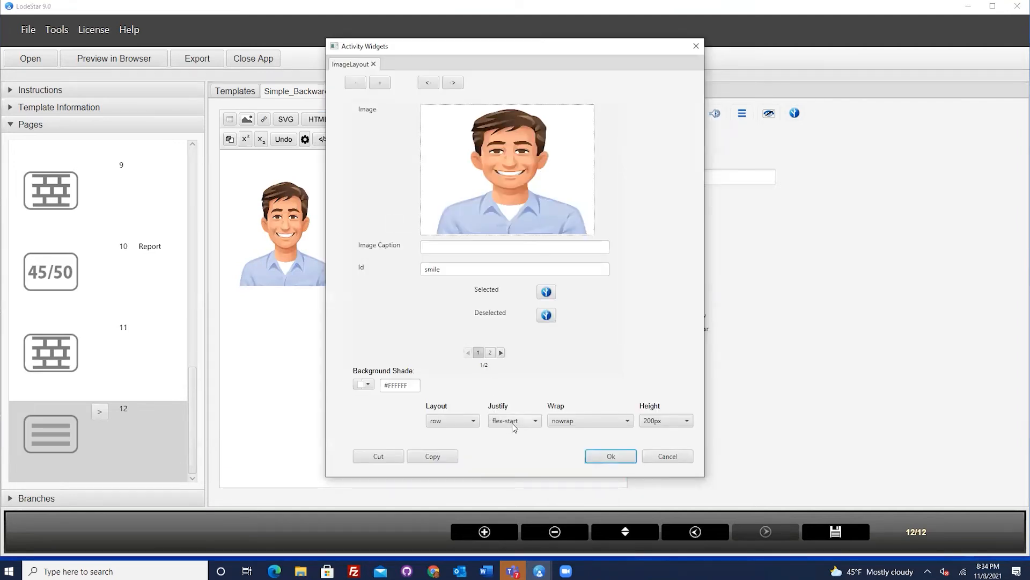
{"action": "left_click", "coordinate": [514, 423]}
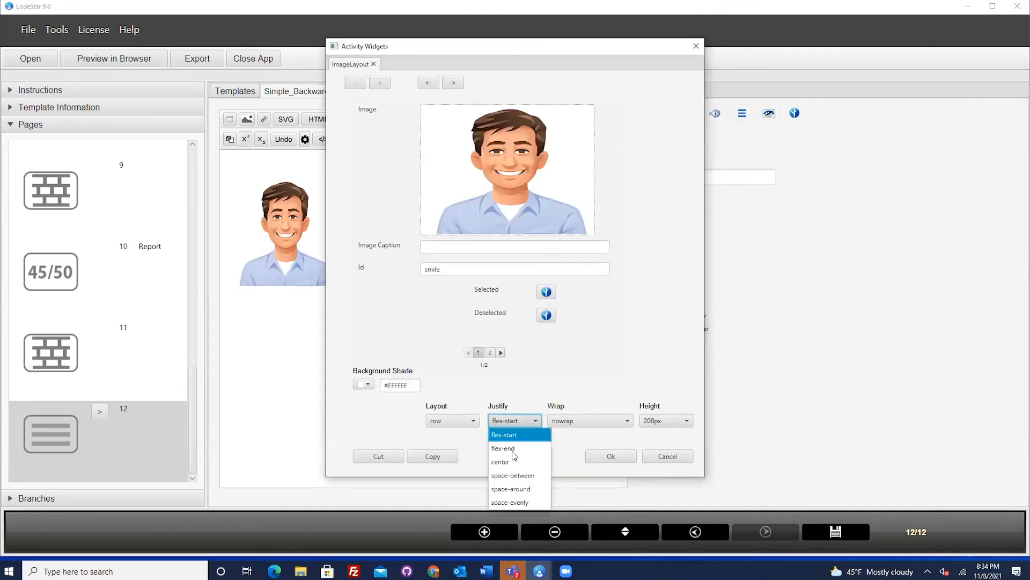
{"action": "left_click", "coordinate": [511, 489]}
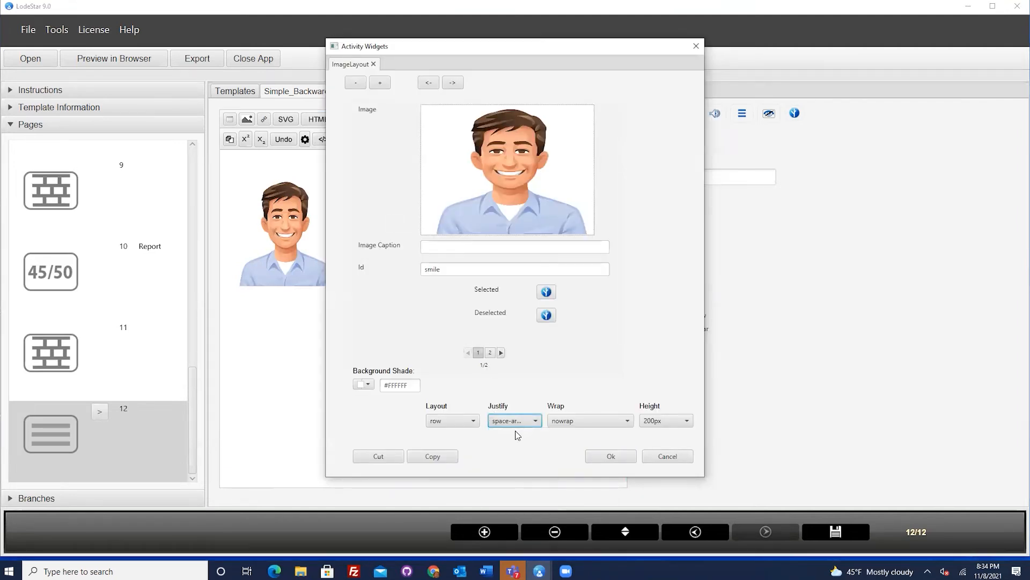
{"action": "left_click", "coordinate": [605, 455]}
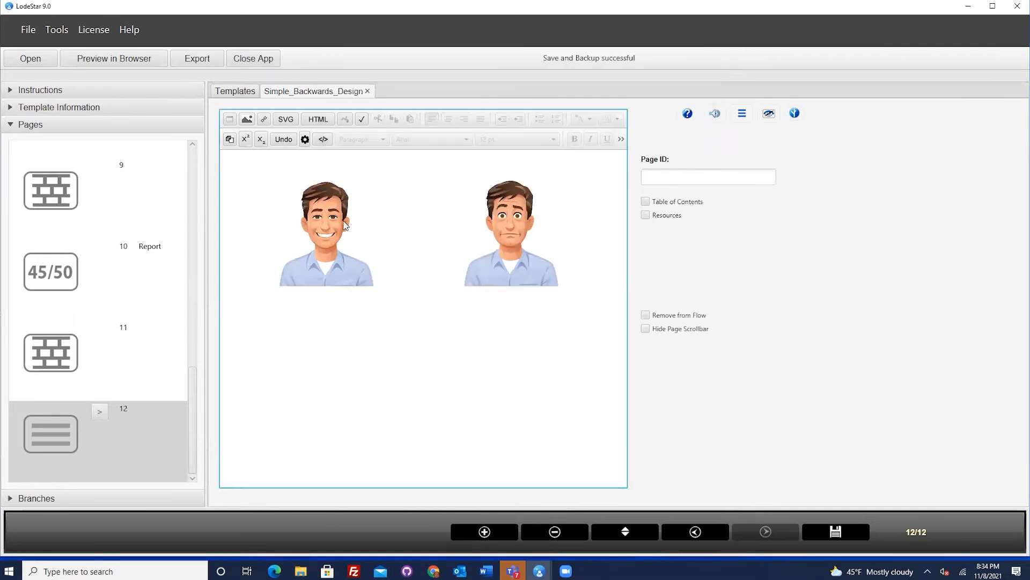
- Reopen the ImageLayout widget to check the smiling image's Id, and close it without changes
{"action": "double_click", "coordinate": [328, 231]}
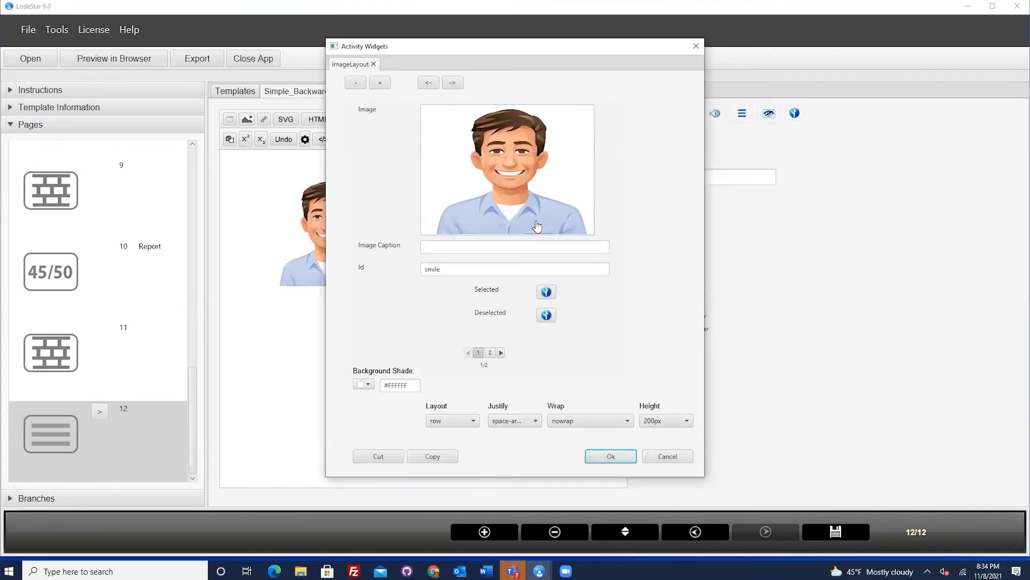
{"action": "left_click", "coordinate": [440, 274]}
{"action": "left_click", "coordinate": [668, 456]}
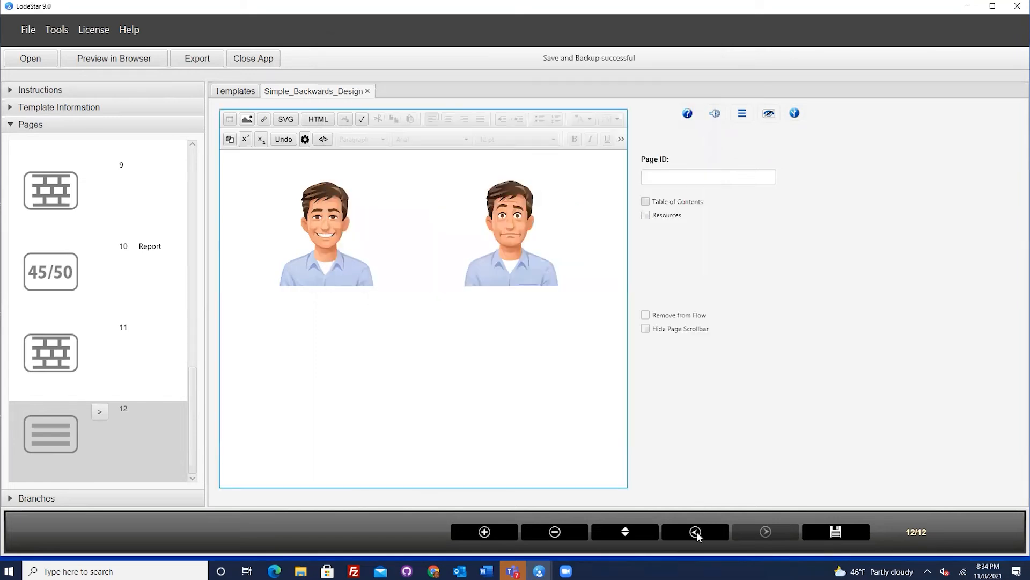
- Go back from page 12 to page 5, the interview page with ID Q1
{"action": "left_click", "coordinate": [696, 532]}
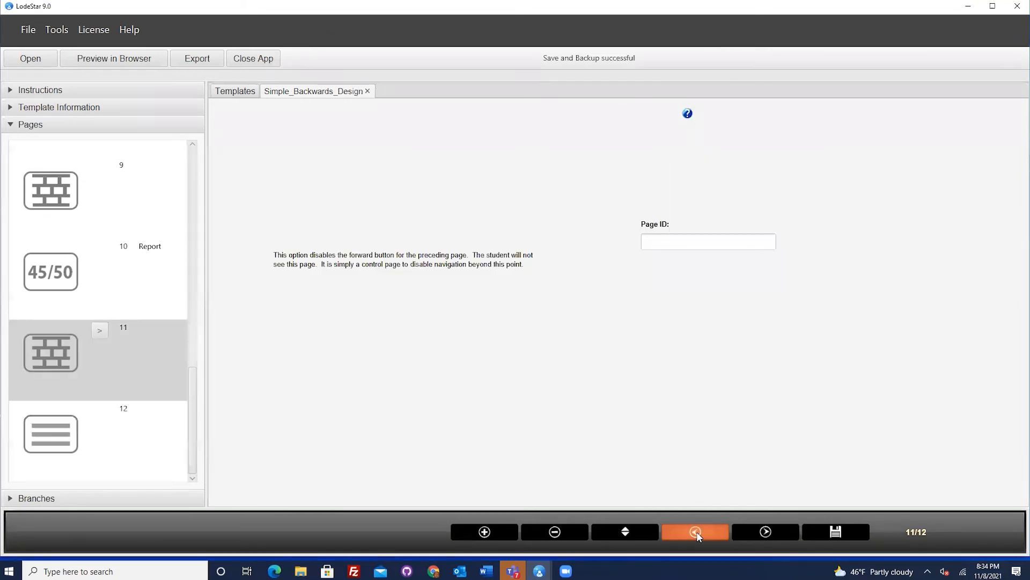
{"action": "left_click", "coordinate": [696, 531]}
{"action": "left_click", "coordinate": [695, 532]}
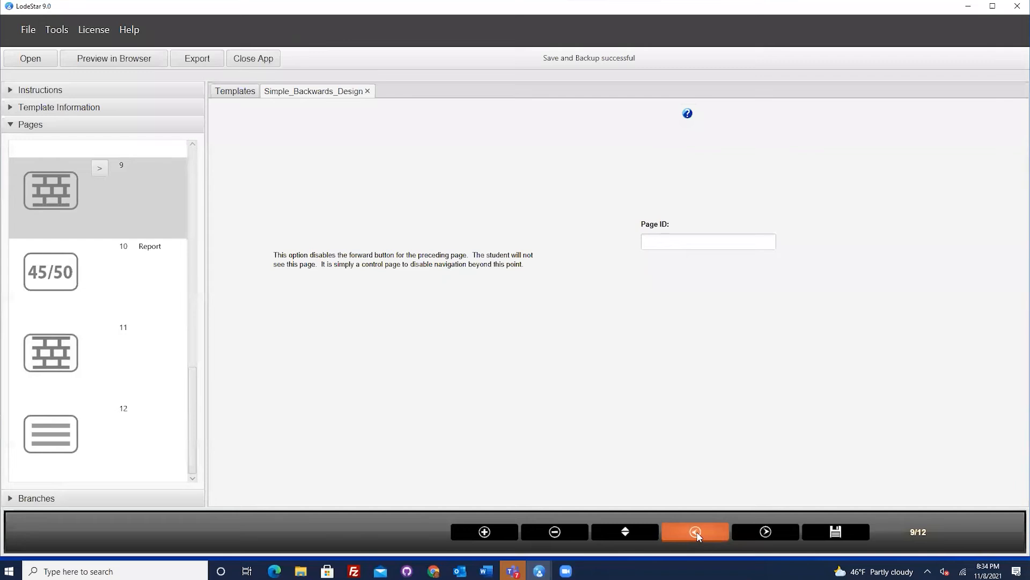
{"action": "left_click", "coordinate": [696, 531]}
{"action": "left_click", "coordinate": [695, 532]}
{"action": "left_click", "coordinate": [696, 533]}
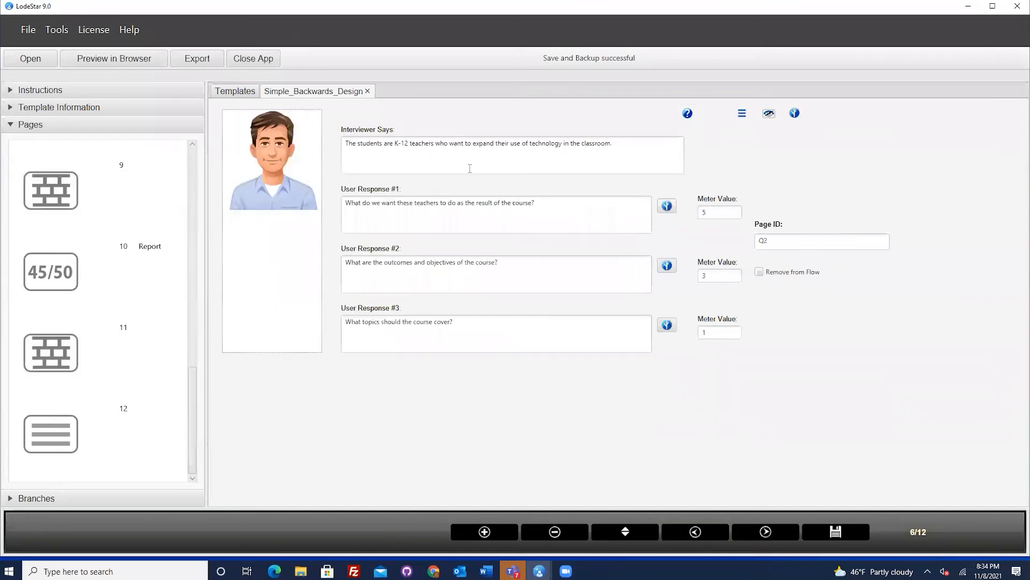
{"action": "left_click", "coordinate": [714, 532]}
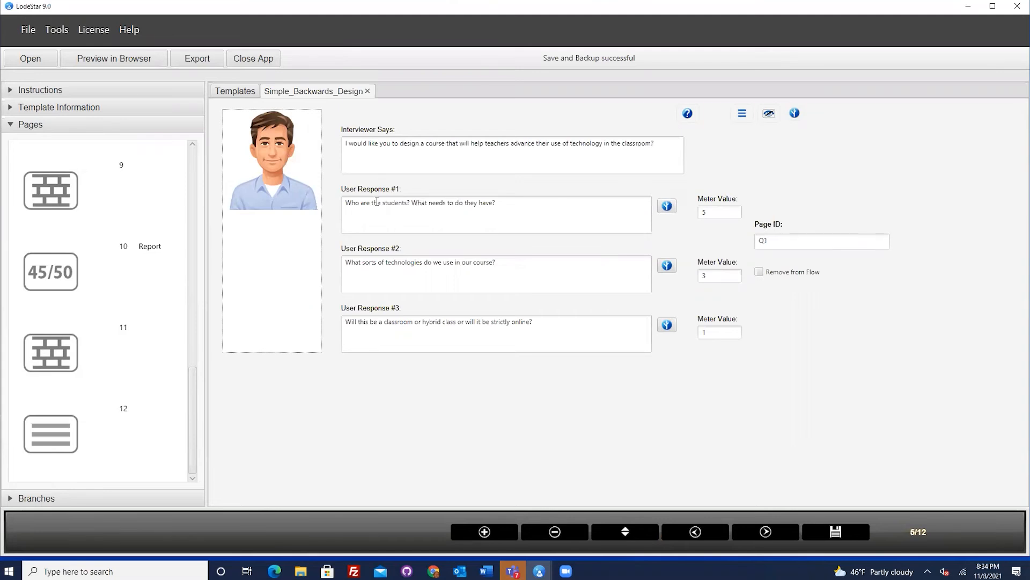
- Review the three user responses on interview page Q1 and the meter value of response #2
{"action": "left_click", "coordinate": [475, 208]}
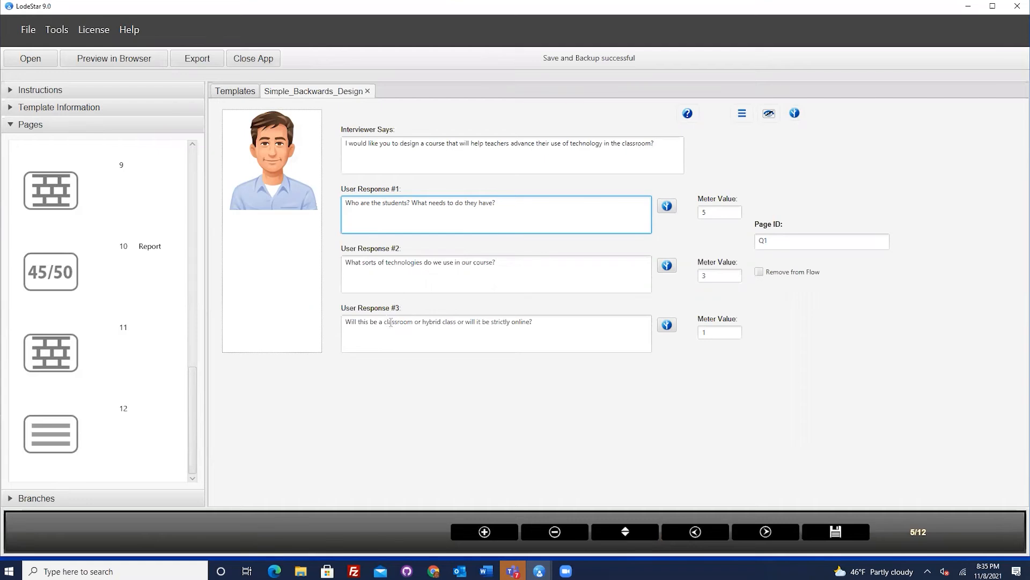
{"action": "left_click", "coordinate": [358, 326]}
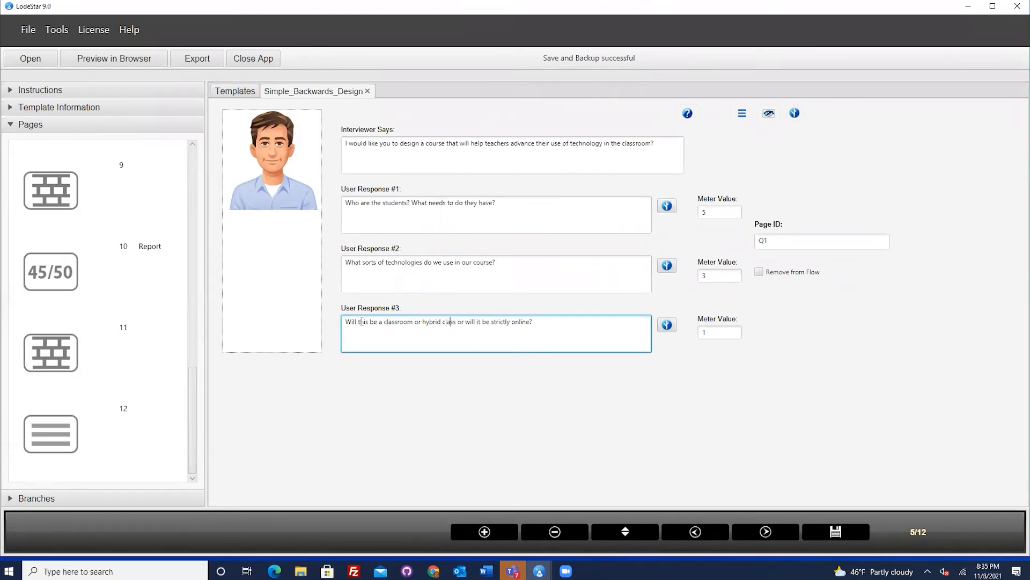
{"action": "left_click_drag", "start_coordinate": [352, 321], "coordinate": [466, 322]}
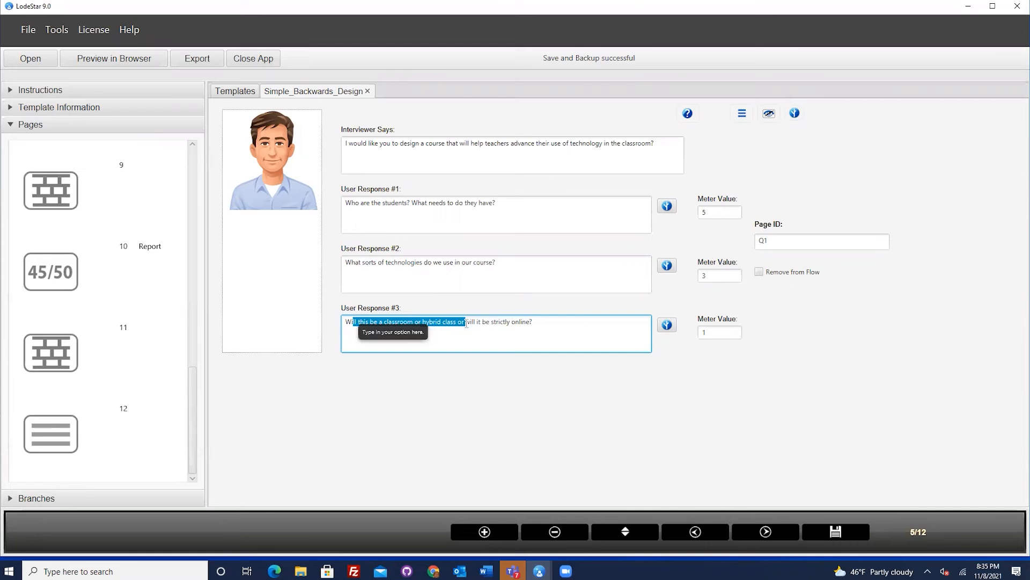
{"action": "left_click", "coordinate": [526, 329]}
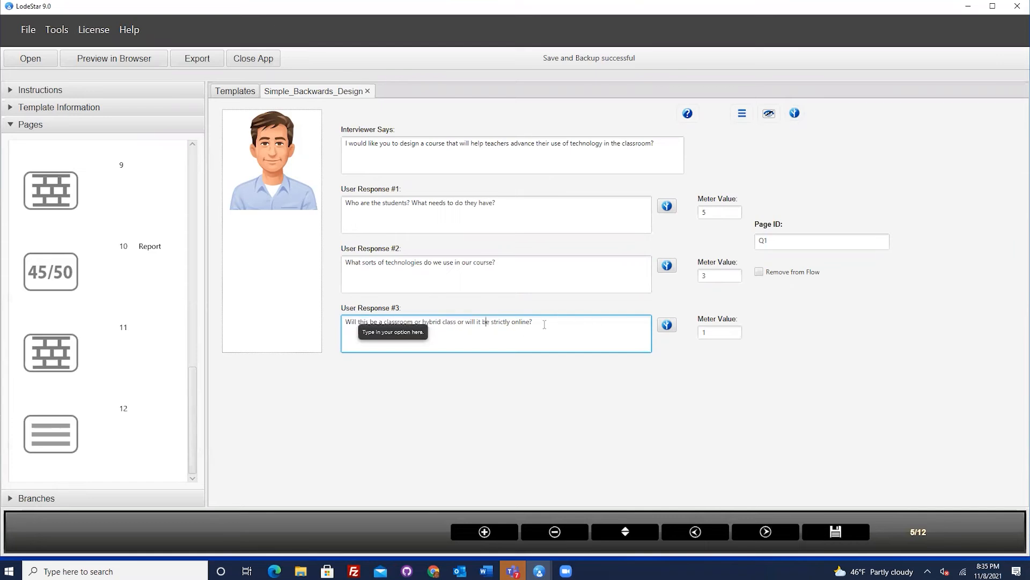
{"action": "left_click", "coordinate": [385, 264]}
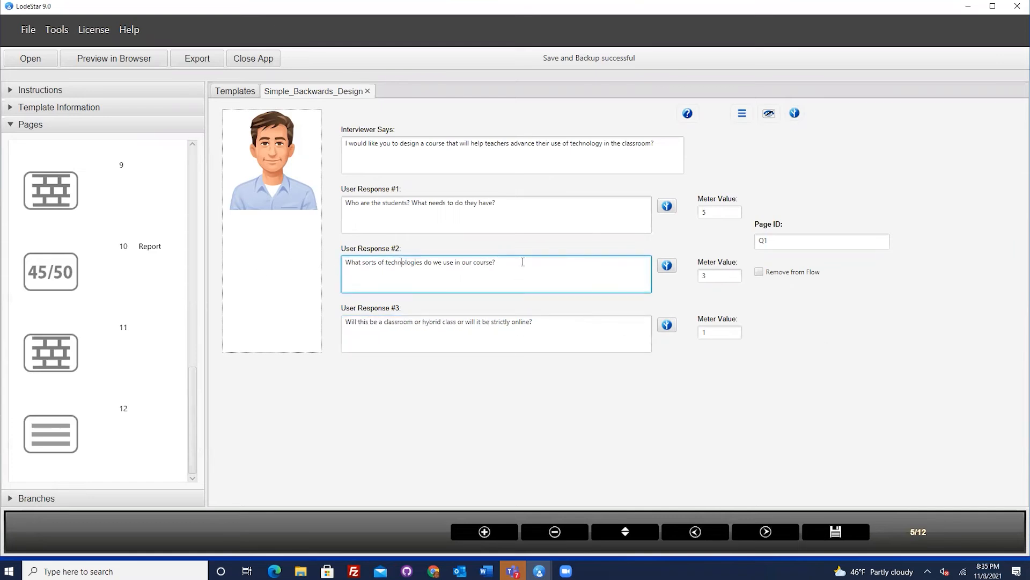
{"action": "left_click", "coordinate": [711, 276]}
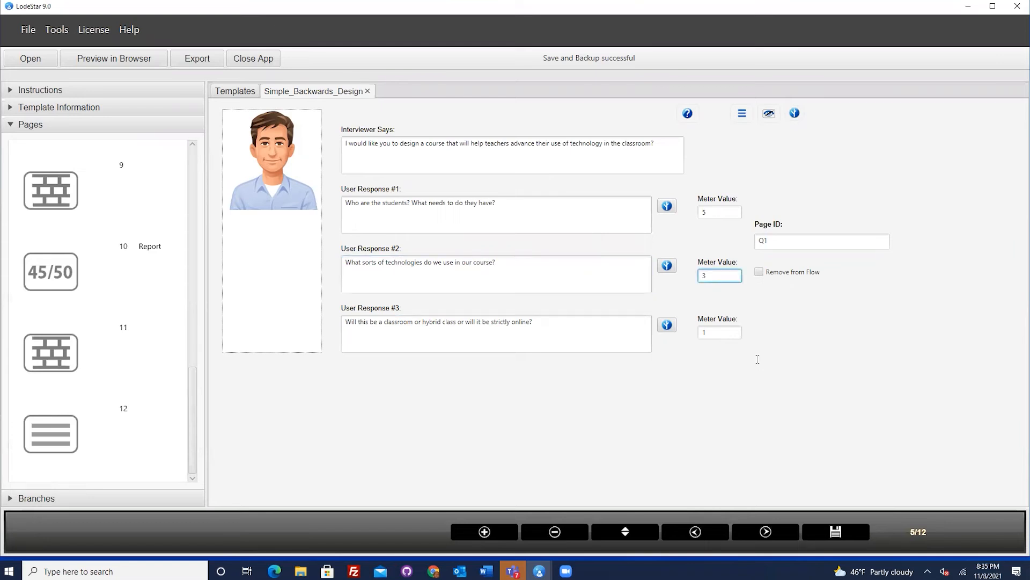
{"action": "left_click", "coordinate": [667, 265]}
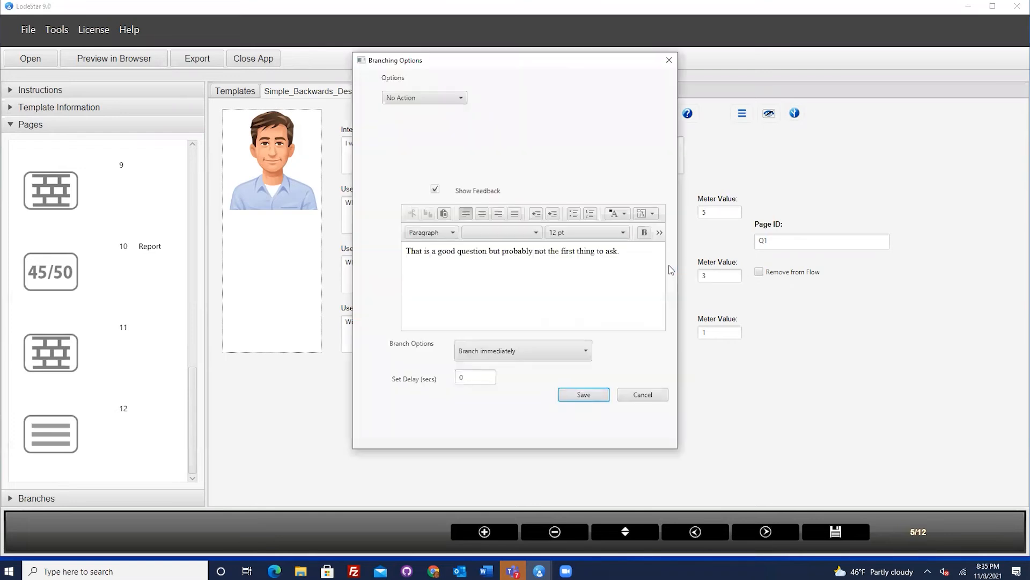
{"action": "left_click", "coordinate": [413, 98]}
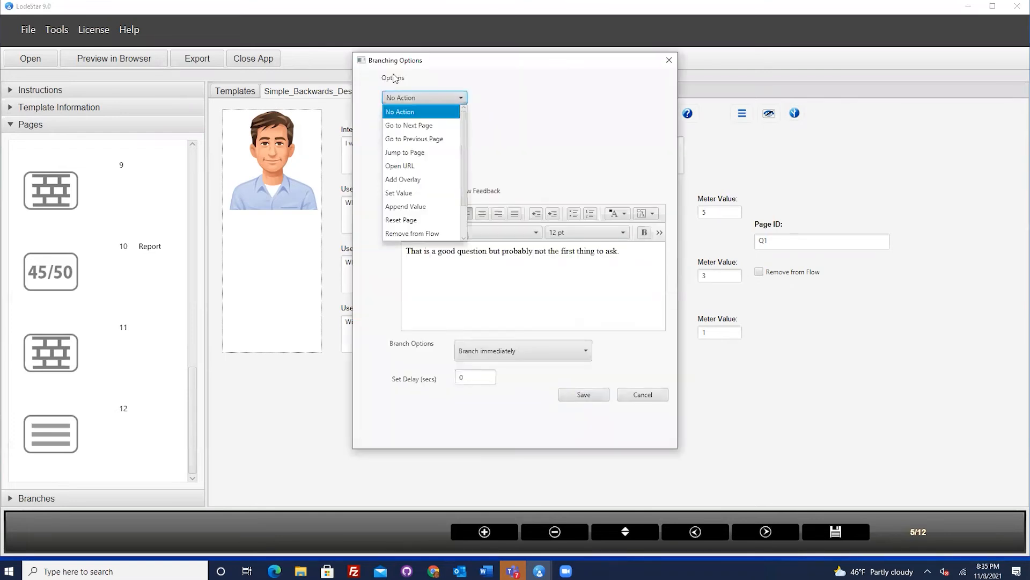
{"action": "scroll", "coordinate": [403, 220], "scroll_direction": "down", "scroll_amount": 1}
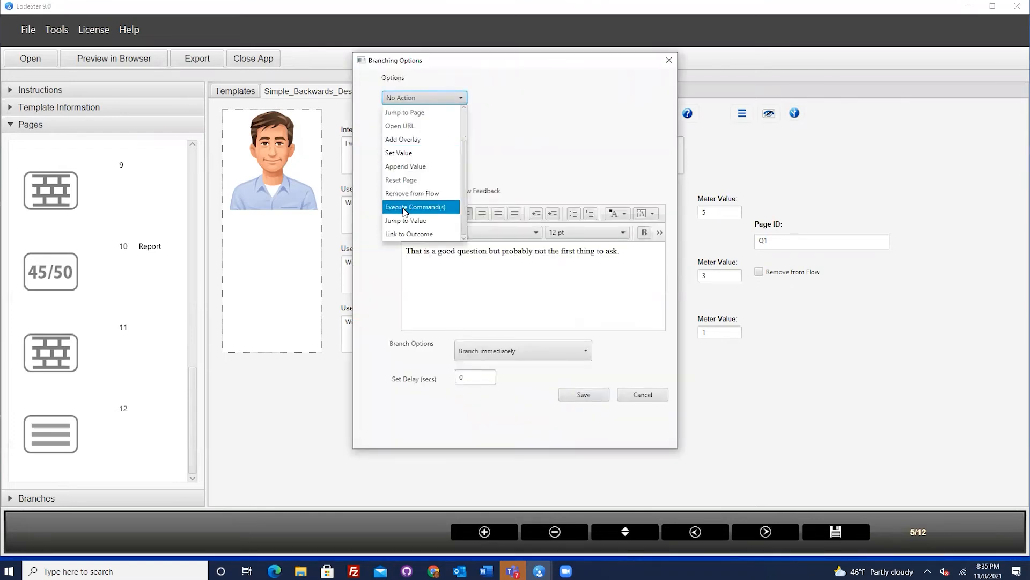
{"action": "left_click", "coordinate": [412, 207]}
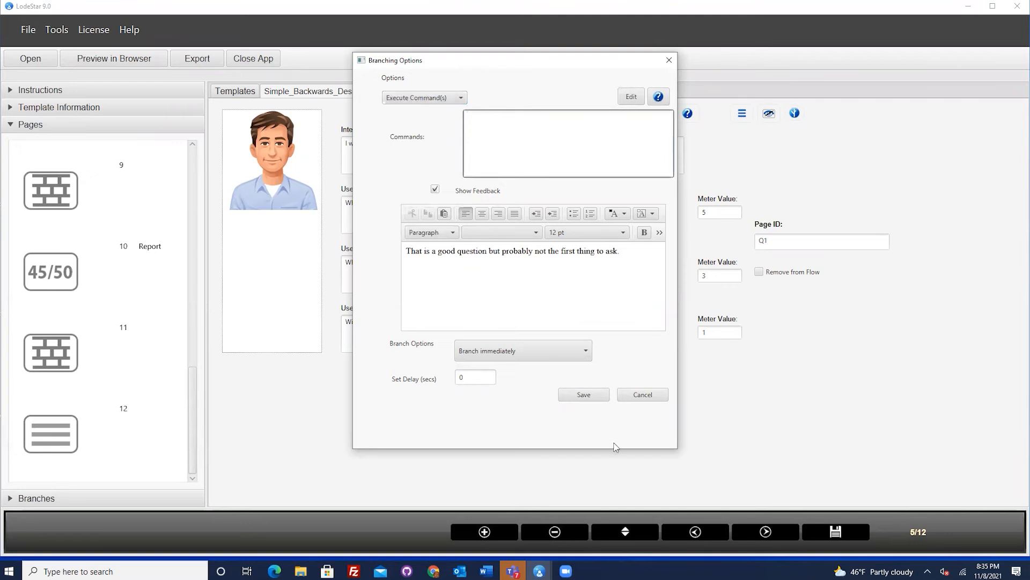
{"action": "left_click", "coordinate": [639, 395]}
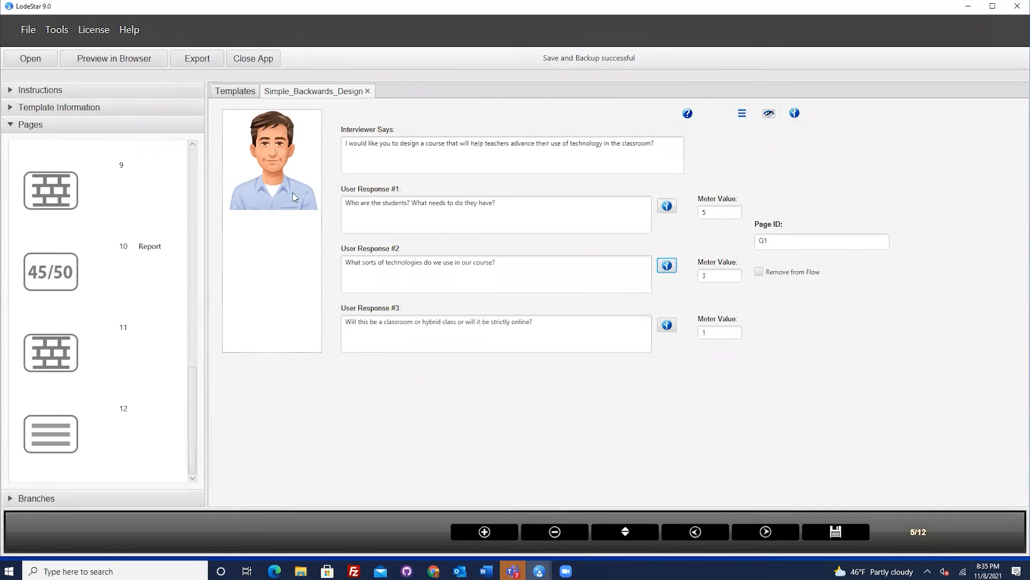
- Set the Image ID of the interviewer's picture on page Q1 to "neutral"
{"action": "right_click", "coordinate": [271, 156]}
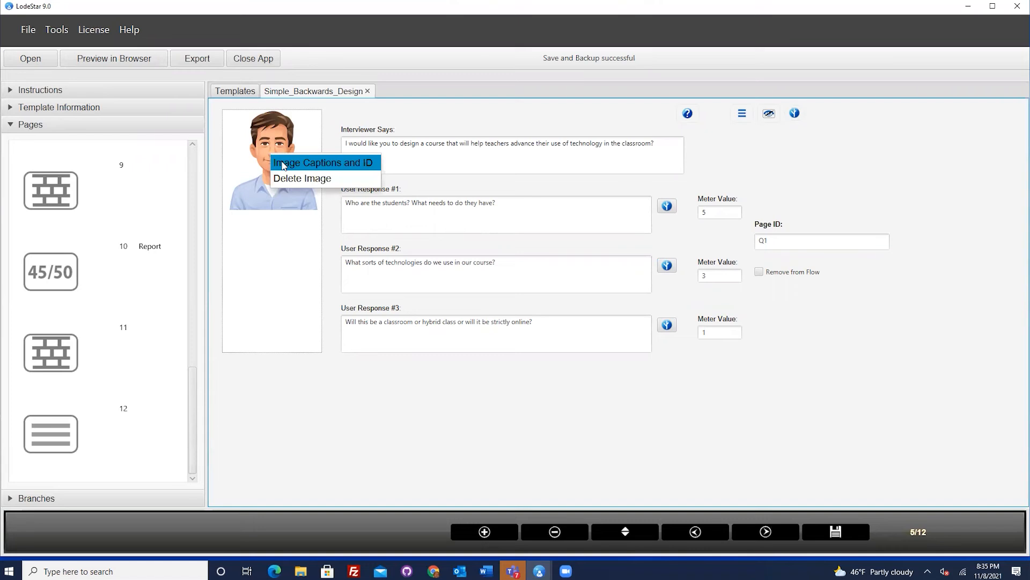
{"action": "left_click", "coordinate": [284, 165]}
{"action": "left_click", "coordinate": [452, 216]}
{"action": "type", "text": "neural"}
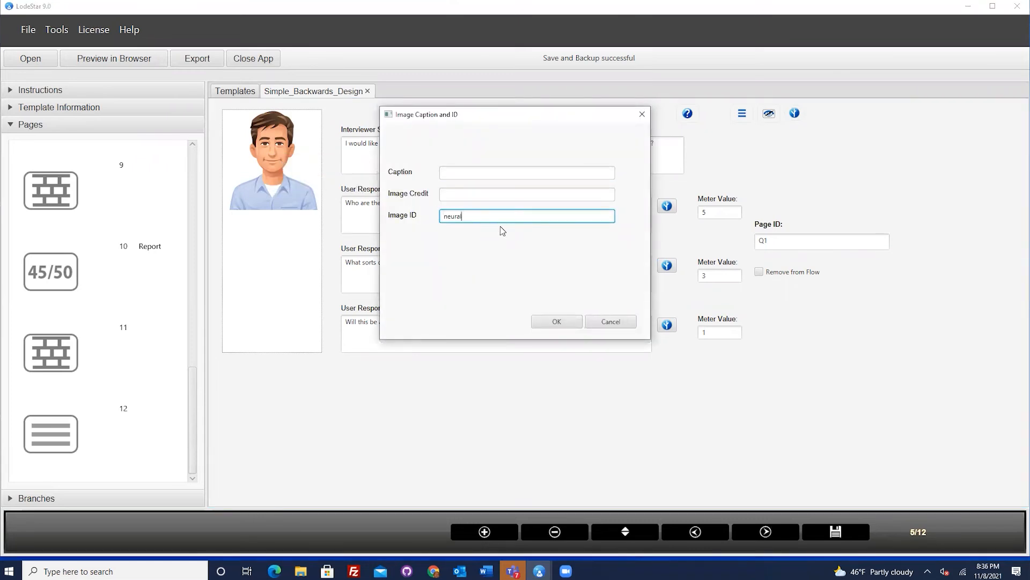
{"action": "key", "text": "BackSpace"}
{"action": "key", "text": "BackSpace"}
{"action": "type", "text": "tral"}
{"action": "left_click", "coordinate": [554, 321]}
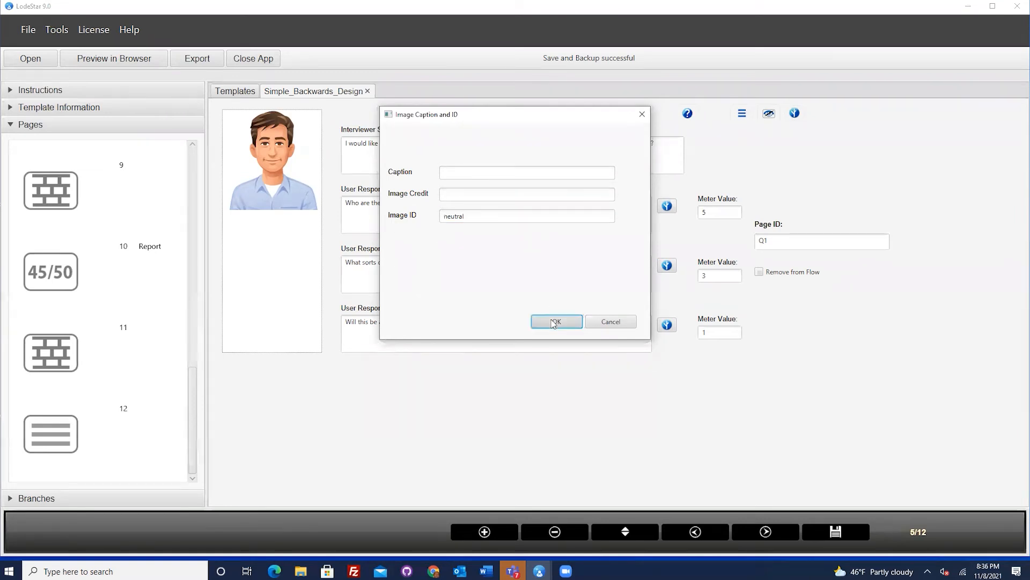
- Set the branch action of User Response #2 to Execute Command(s) with the command changeImage("neutral", "stunned");
{"action": "left_click", "coordinate": [634, 270]}
{"action": "left_click", "coordinate": [667, 266]}
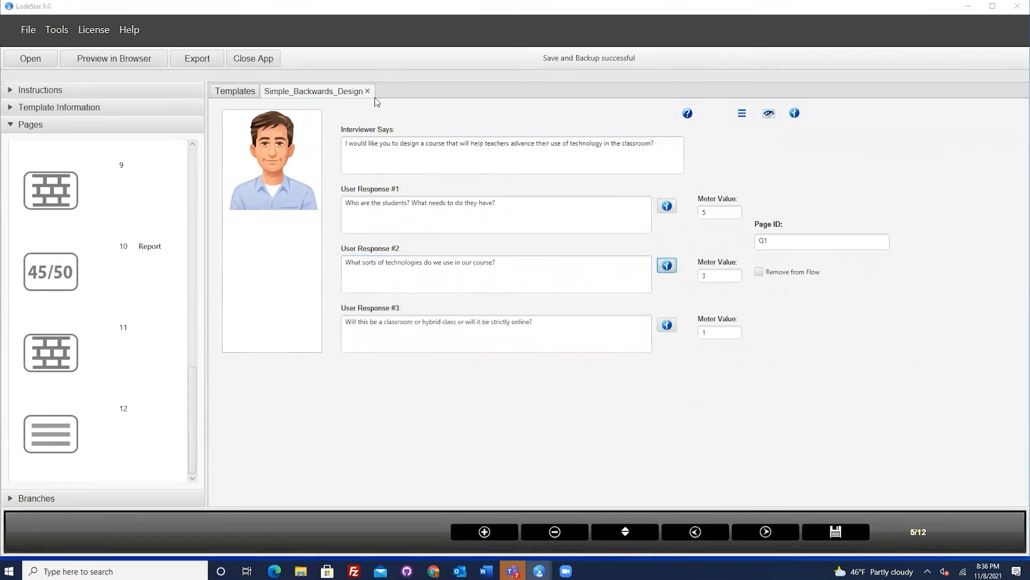
{"action": "left_click", "coordinate": [429, 98]}
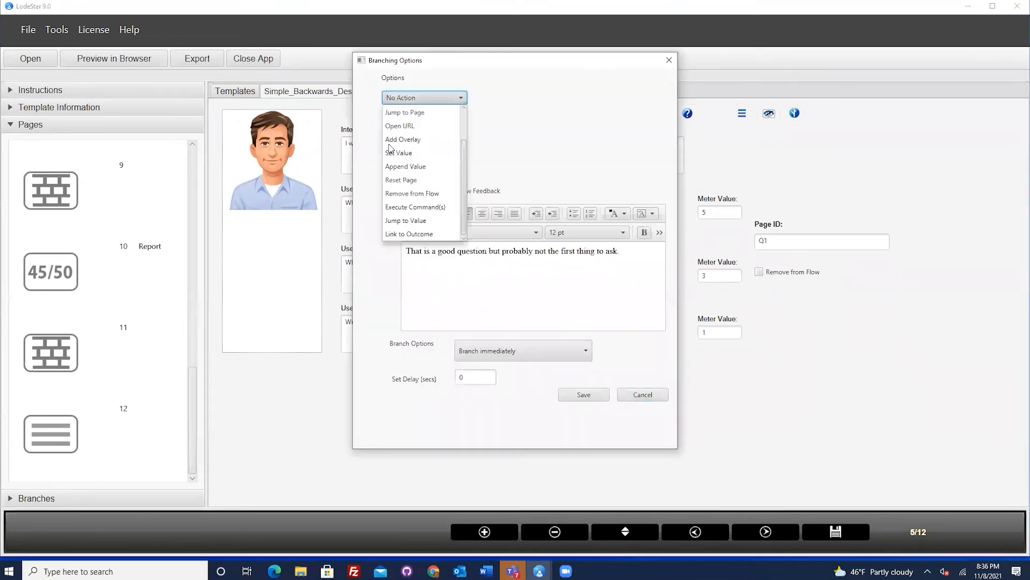
{"action": "left_click", "coordinate": [391, 209]}
{"action": "left_click", "coordinate": [511, 122]}
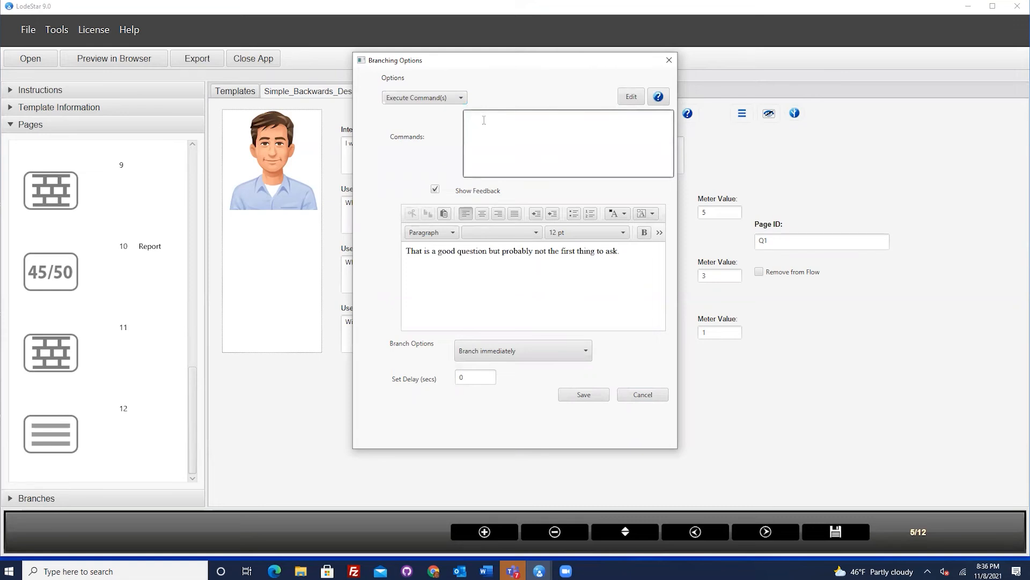
{"action": "type", "text": "changeImage(\"neutral\", \"stunned\");"}
- Test the response #2 script in the Script Editor with the function misspelled as changeImag, and restore the name to changeImage
{"action": "left_click", "coordinate": [632, 97]}
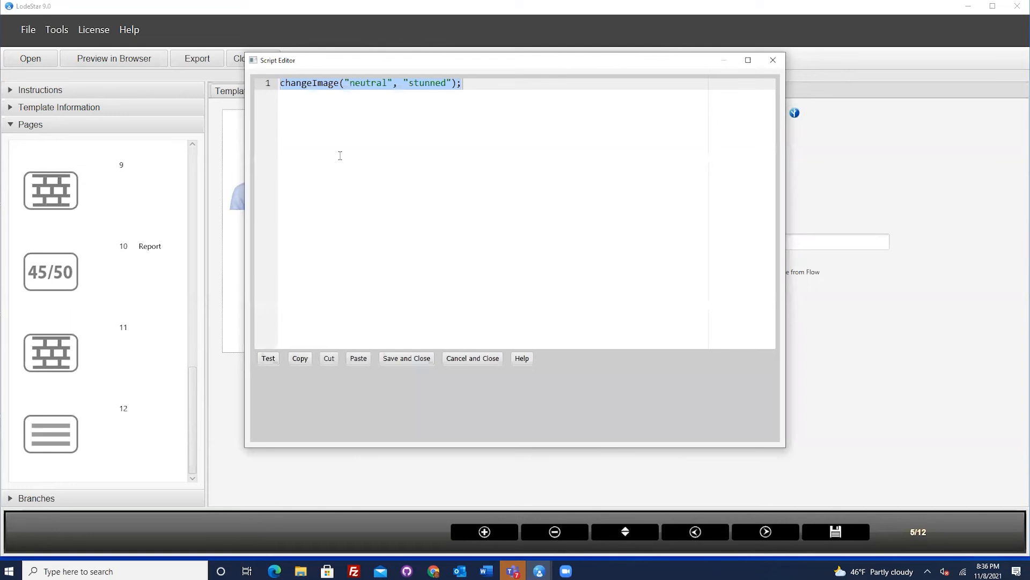
{"action": "left_click", "coordinate": [337, 86]}
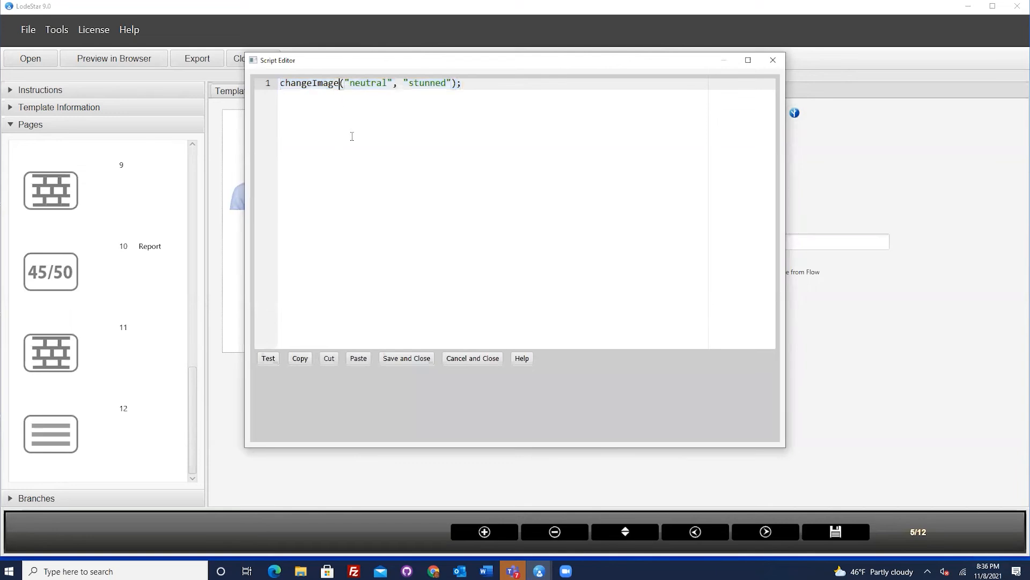
{"action": "key", "text": "BackSpace"}
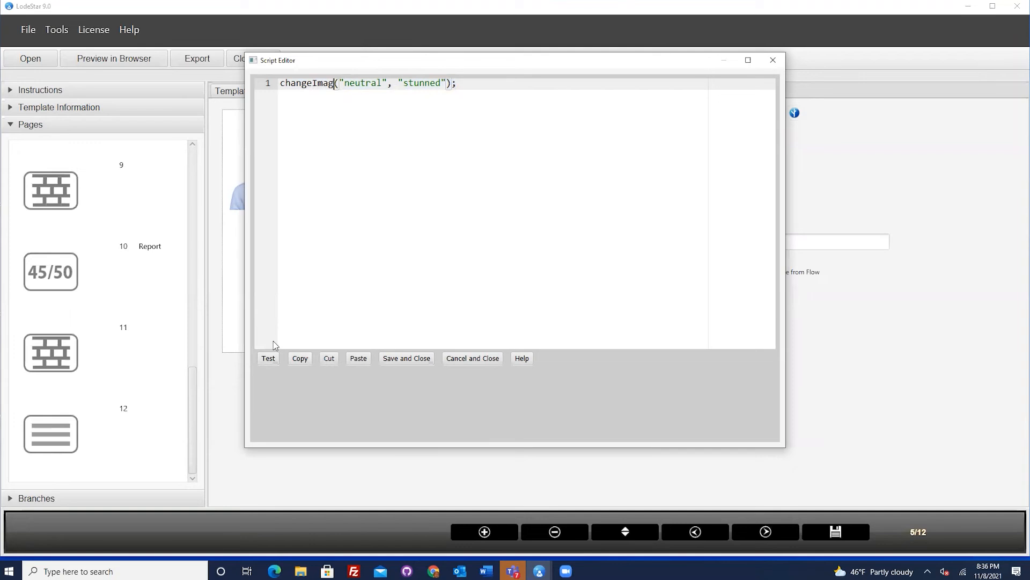
{"action": "left_click", "coordinate": [272, 359]}
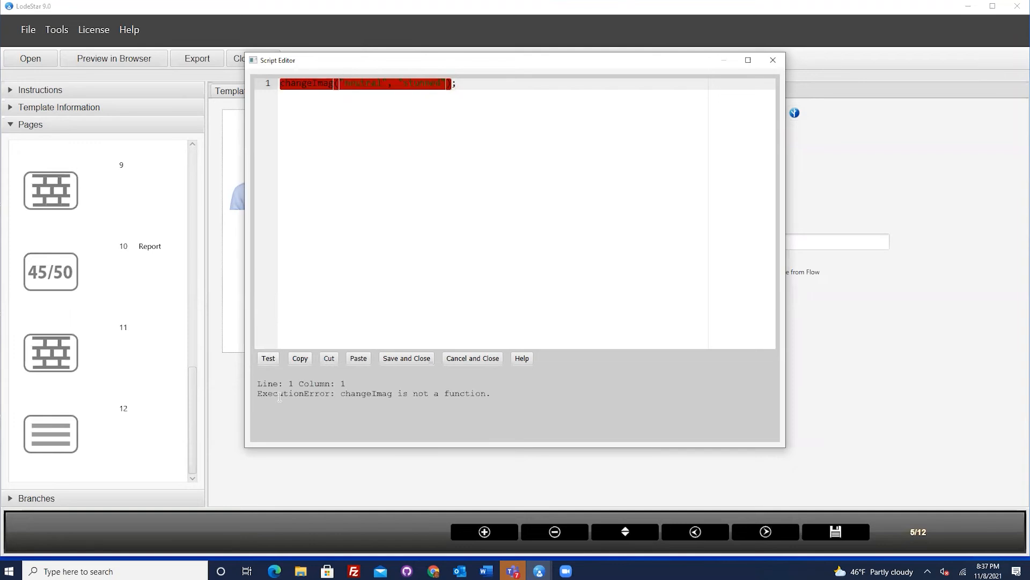
{"action": "double_click", "coordinate": [385, 395]}
{"action": "left_click", "coordinate": [319, 84]}
{"action": "left_click", "coordinate": [334, 85]}
{"action": "type", "text": "e"}
- Look up changeImage in the editor's list of available commands, and save the script and the branching options of response #2
{"action": "left_click", "coordinate": [523, 359]}
{"action": "scroll", "coordinate": [526, 354], "scroll_direction": "down", "scroll_amount": 5}
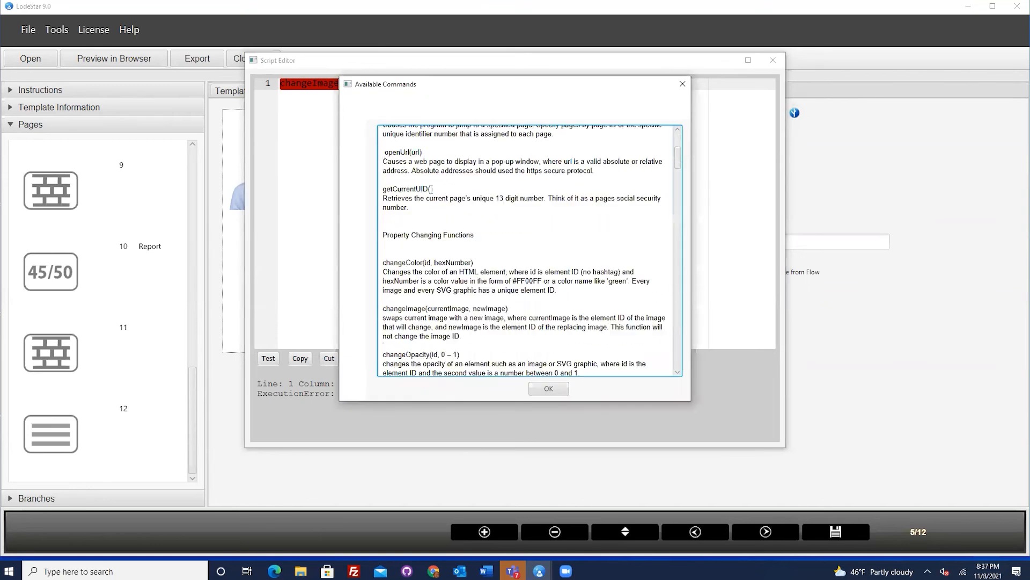
{"action": "left_click", "coordinate": [547, 390]}
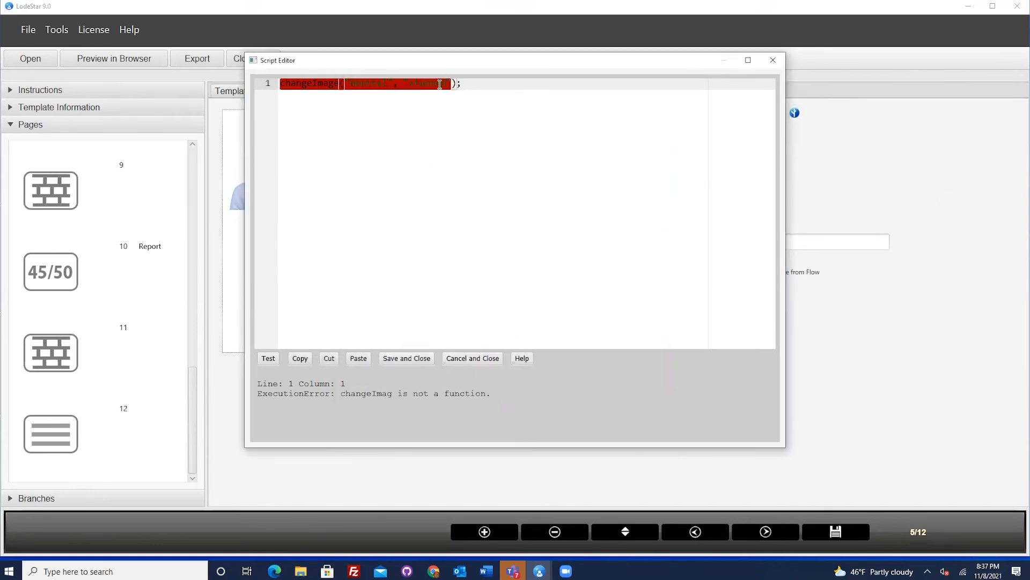
{"action": "left_click", "coordinate": [407, 358]}
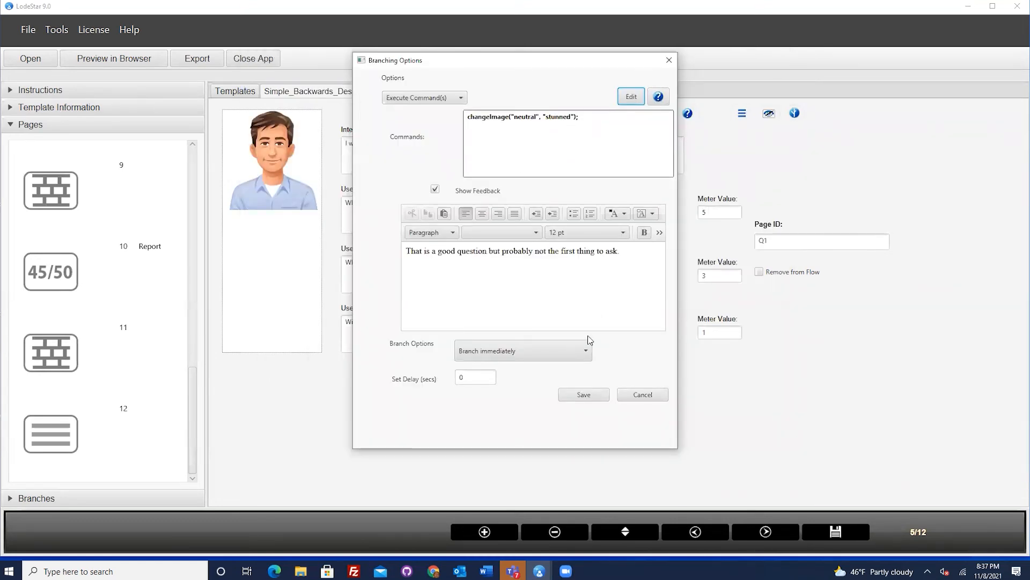
{"action": "left_click", "coordinate": [581, 398]}
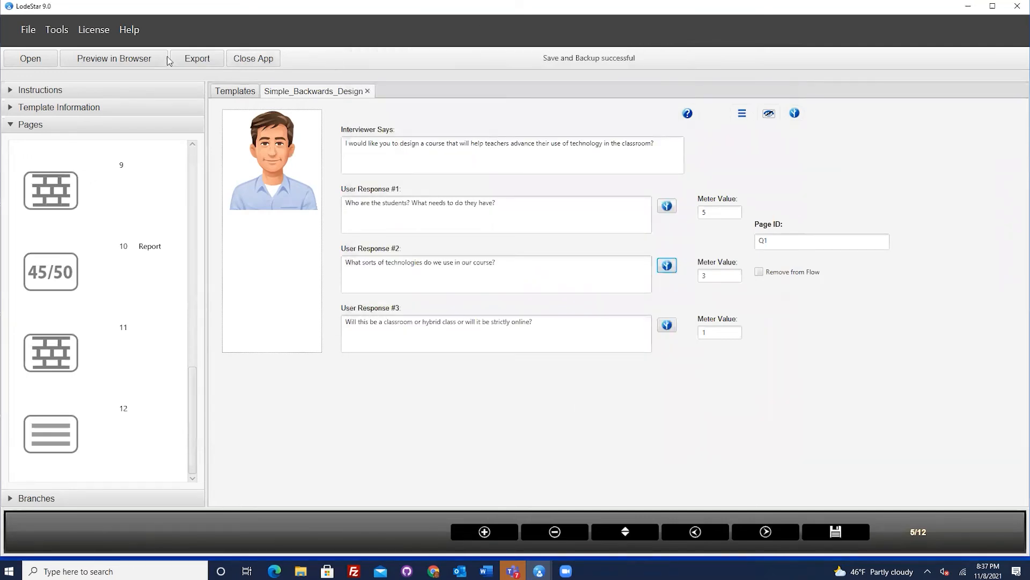
- Read the Scripting Functions help from the introduction through the branching functions, and close the help page
{"action": "left_click", "coordinate": [128, 30]}
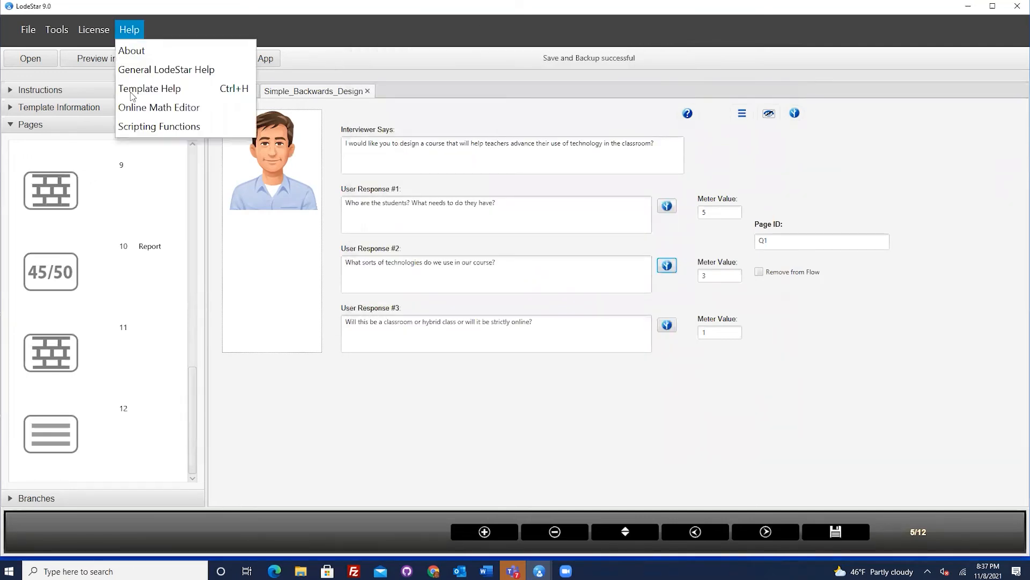
{"action": "left_click", "coordinate": [142, 128]}
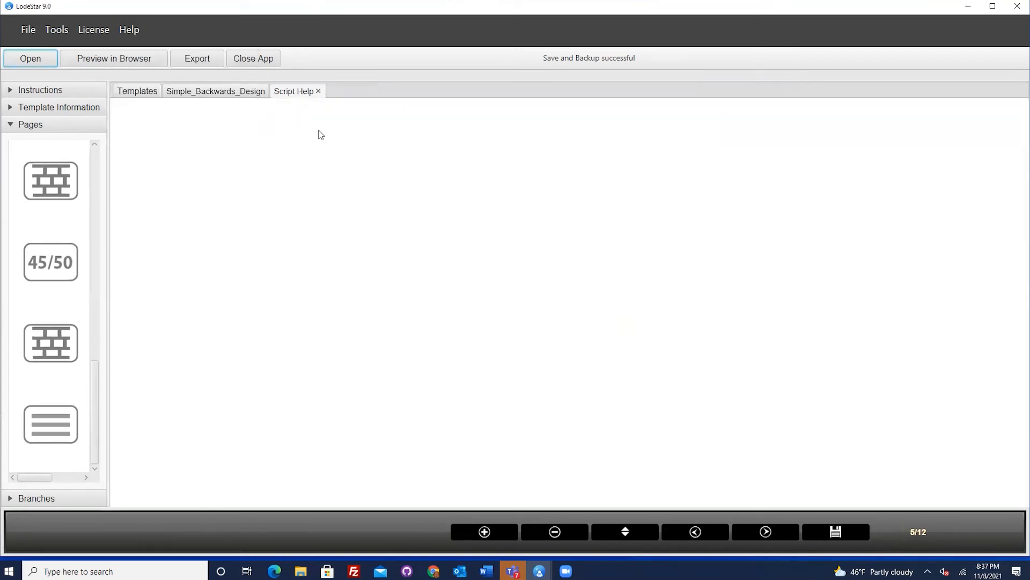
{"action": "scroll", "coordinate": [509, 274], "scroll_direction": "down", "scroll_amount": 2}
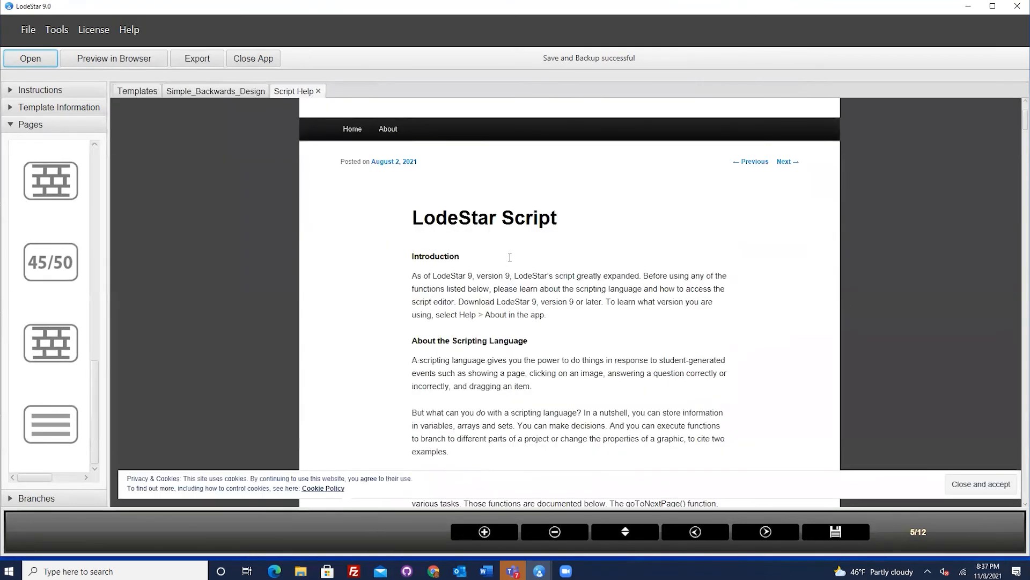
{"action": "scroll", "coordinate": [511, 260], "scroll_direction": "down", "scroll_amount": 5}
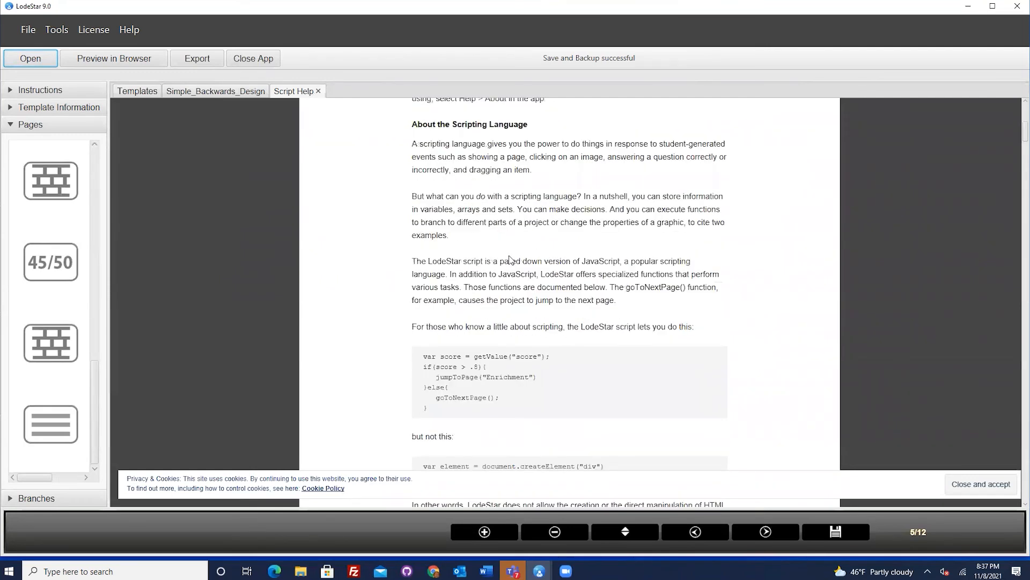
{"action": "scroll", "coordinate": [509, 260], "scroll_direction": "down", "scroll_amount": 5}
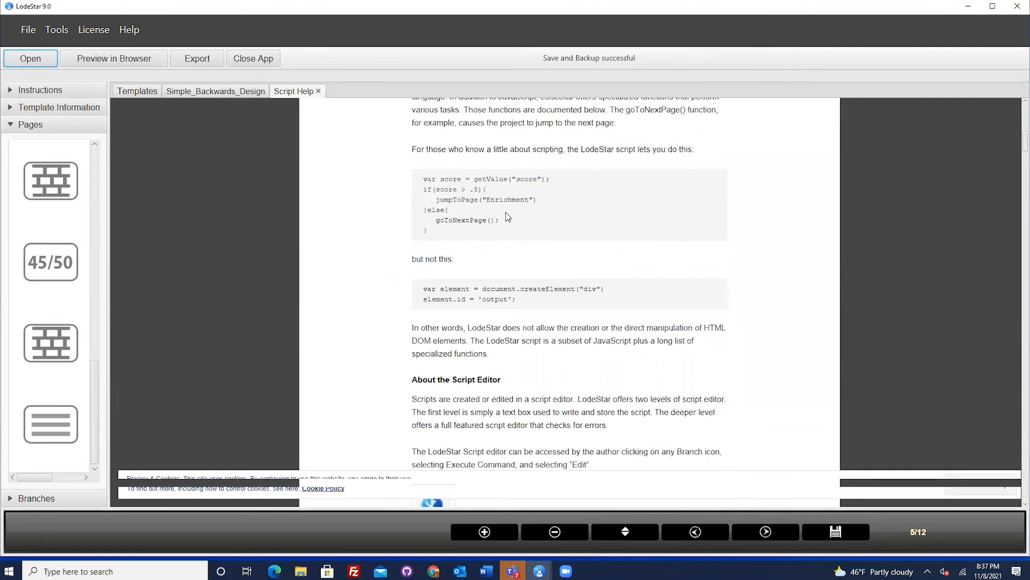
{"action": "scroll", "coordinate": [508, 216], "scroll_direction": "down", "scroll_amount": 5}
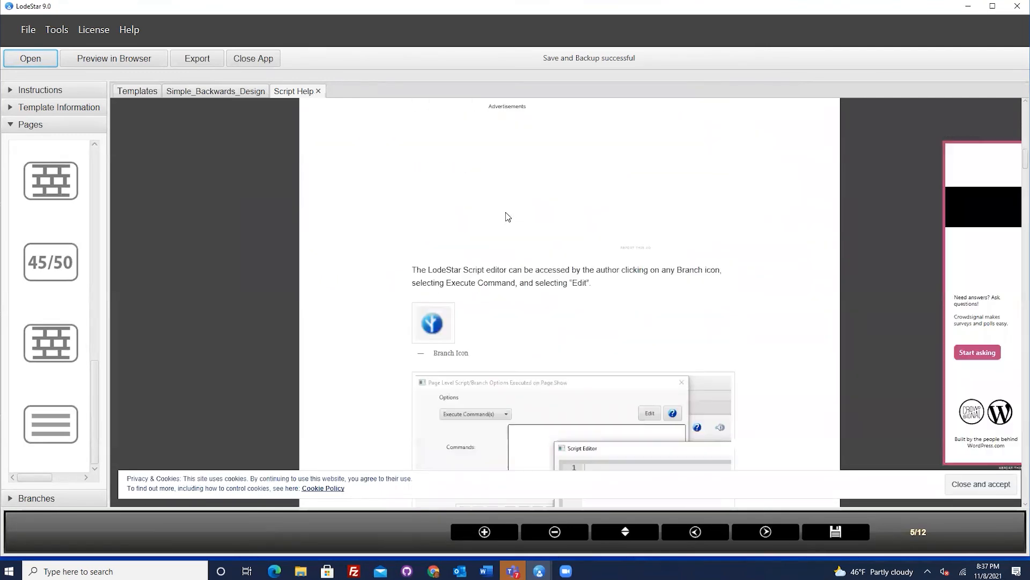
{"action": "scroll", "coordinate": [508, 217], "scroll_direction": "down", "scroll_amount": 5}
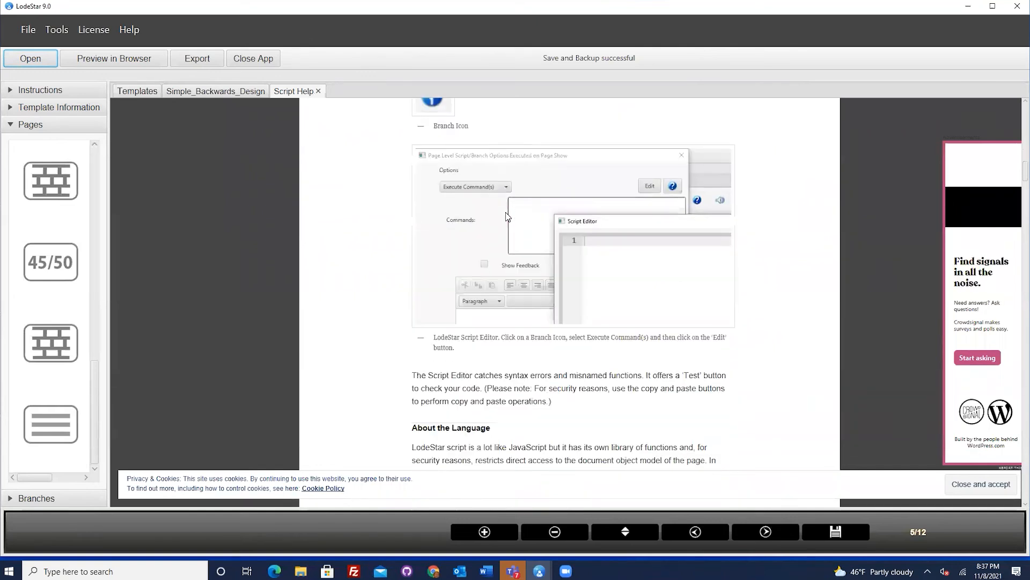
{"action": "scroll", "coordinate": [507, 216], "scroll_direction": "down", "scroll_amount": 6}
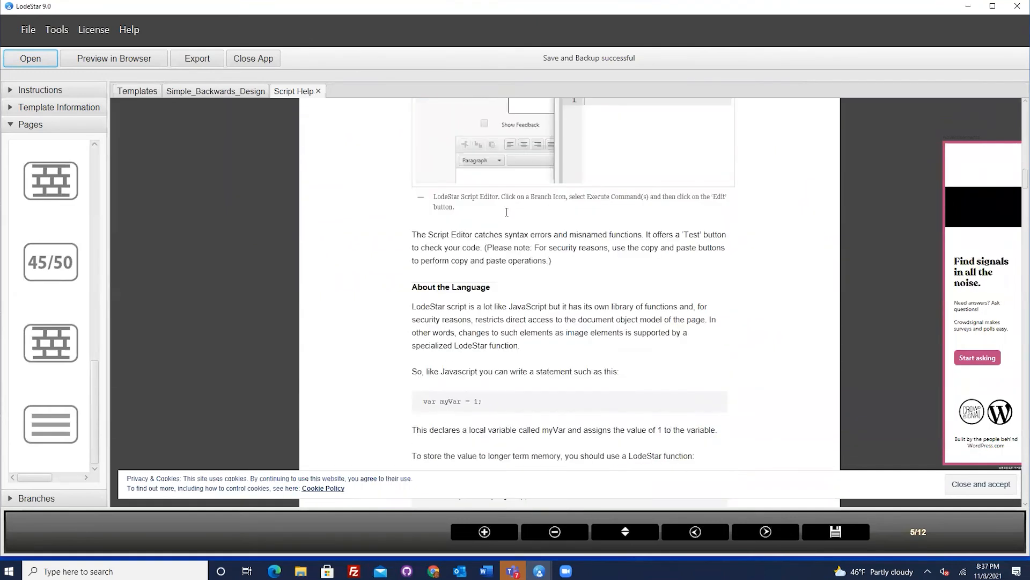
{"action": "scroll", "coordinate": [499, 241], "scroll_direction": "down", "scroll_amount": 2}
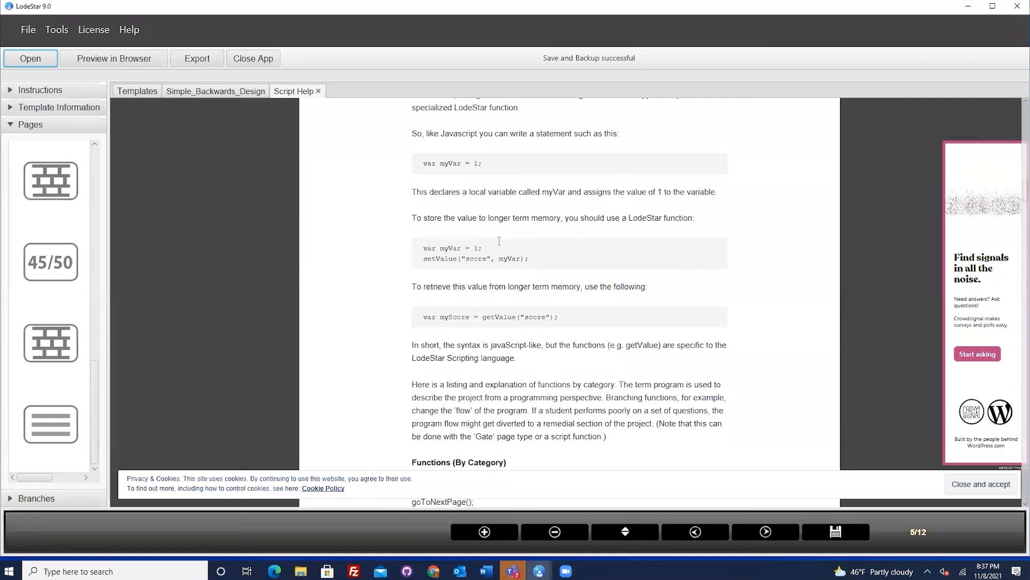
{"action": "scroll", "coordinate": [499, 241], "scroll_direction": "down", "scroll_amount": 2}
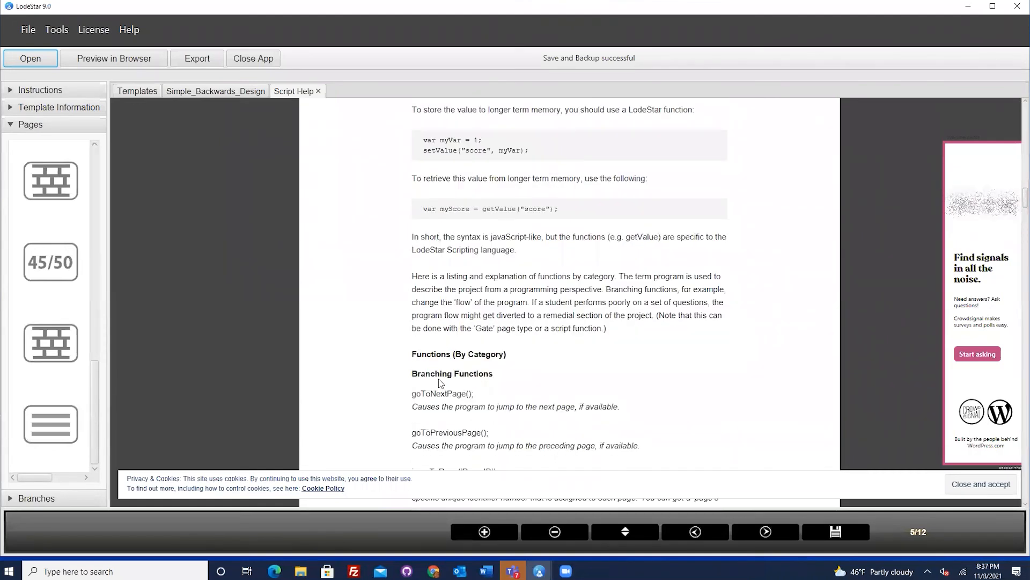
{"action": "scroll", "coordinate": [439, 378], "scroll_direction": "down", "scroll_amount": 2}
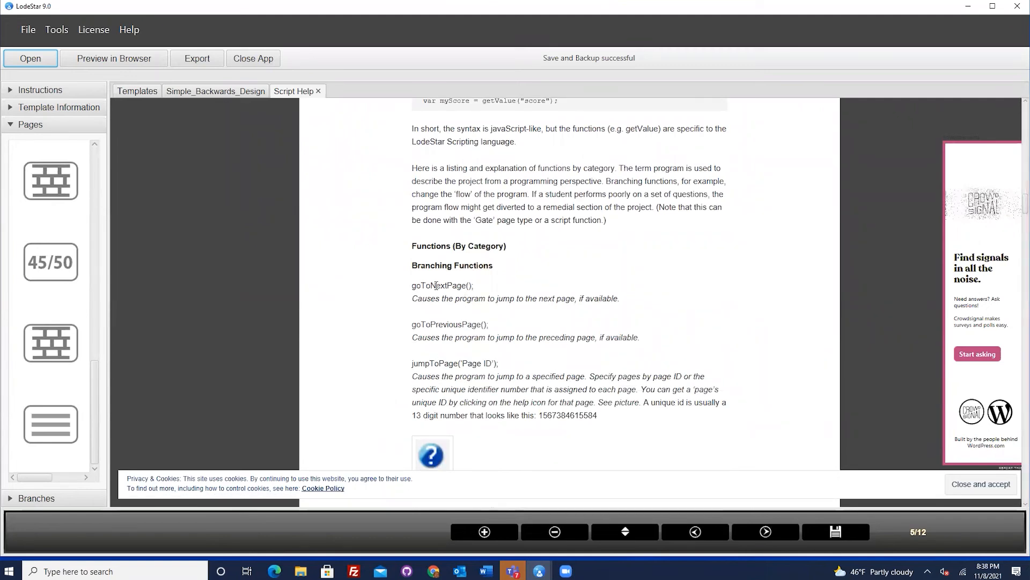
{"action": "scroll", "coordinate": [472, 357], "scroll_direction": "down", "scroll_amount": 1}
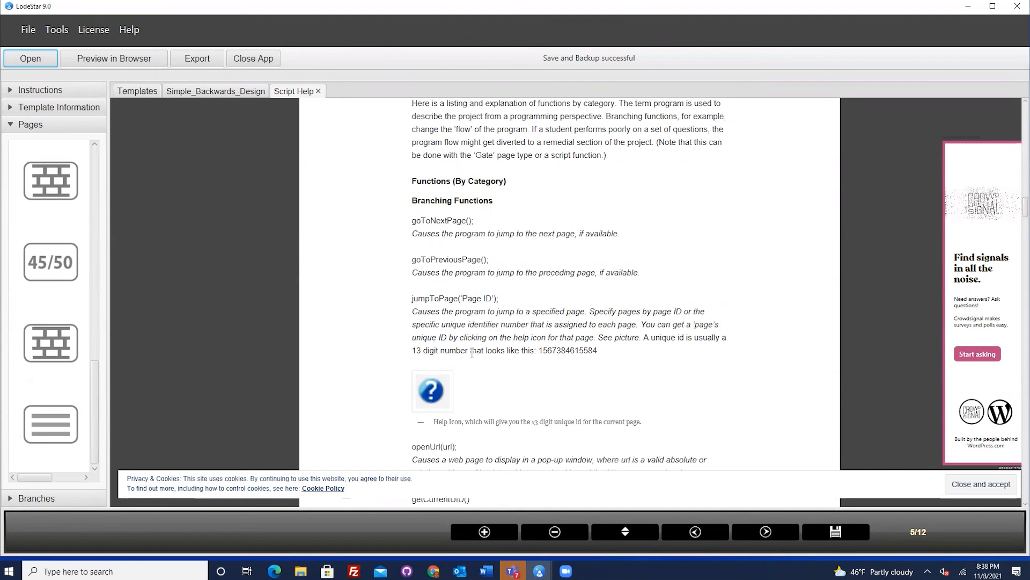
{"action": "scroll", "coordinate": [472, 354], "scroll_direction": "down", "scroll_amount": 1}
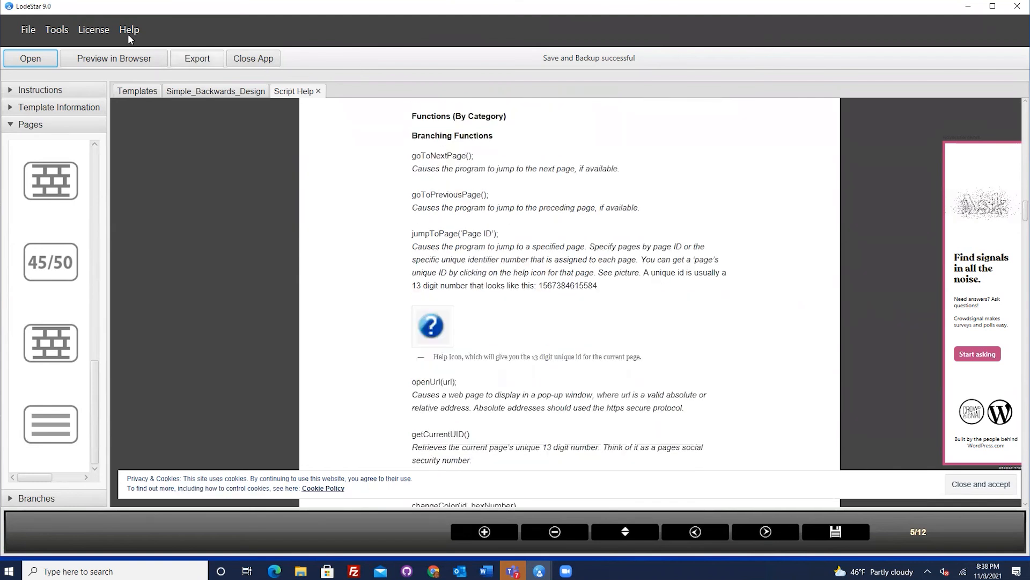
{"action": "left_click", "coordinate": [319, 91]}
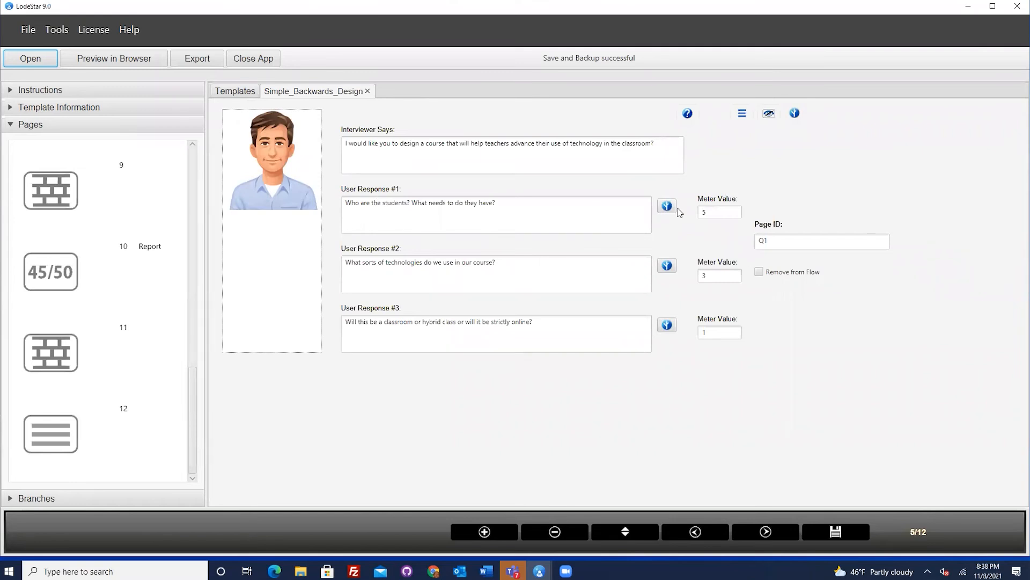
- Reopen the branching options of User Response #2 and examine the parts of its changeImage command
{"action": "left_click", "coordinate": [667, 265]}
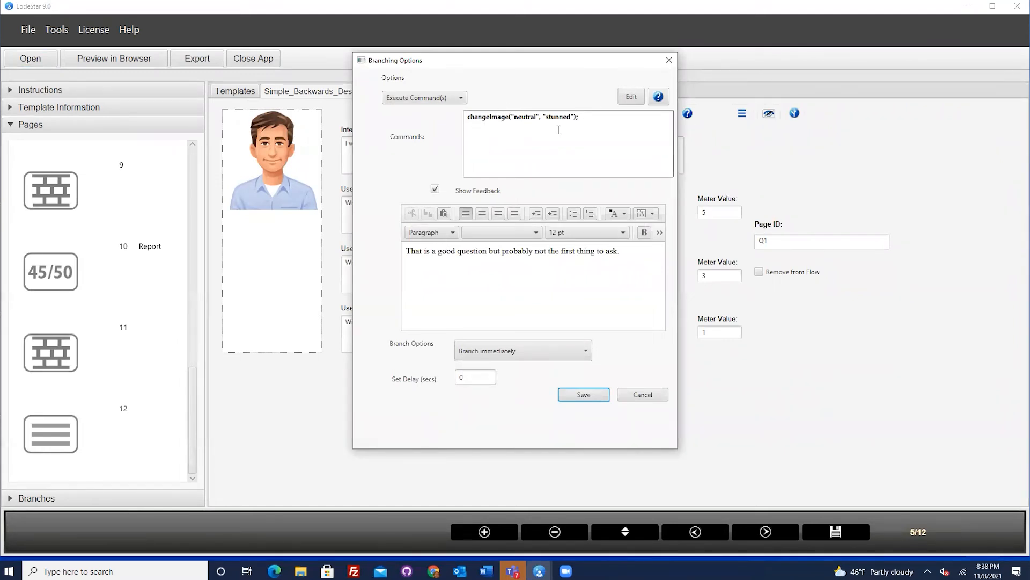
{"action": "left_click", "coordinate": [585, 120]}
{"action": "left_click_drag", "start_coordinate": [467, 116], "coordinate": [511, 116]}
{"action": "left_click", "coordinate": [494, 138]}
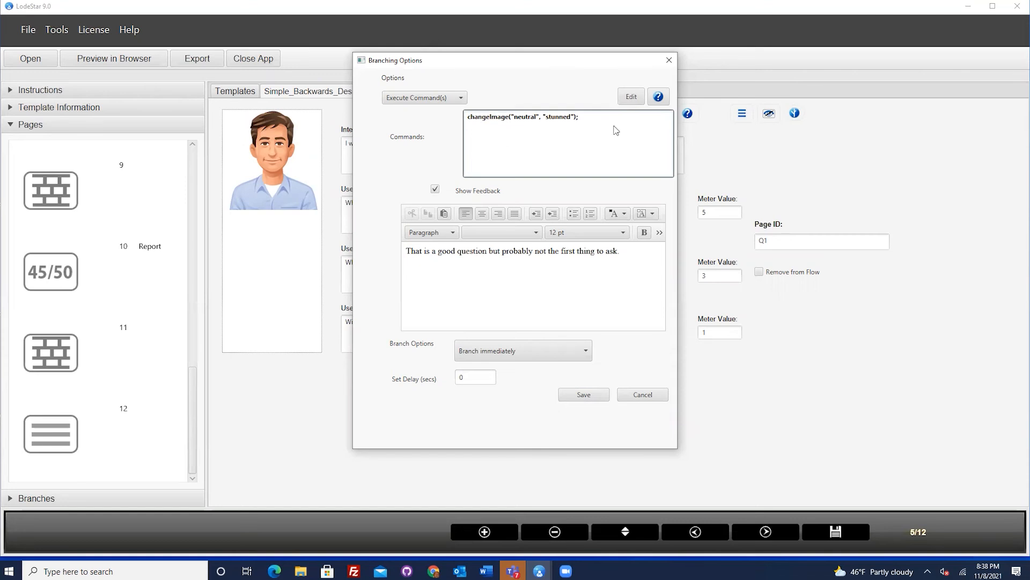
{"action": "left_click", "coordinate": [501, 117]}
{"action": "left_click", "coordinate": [585, 116]}
- Test the changeImage script for errors in the Script Editor and save it back to the branching options
{"action": "left_click", "coordinate": [627, 97]}
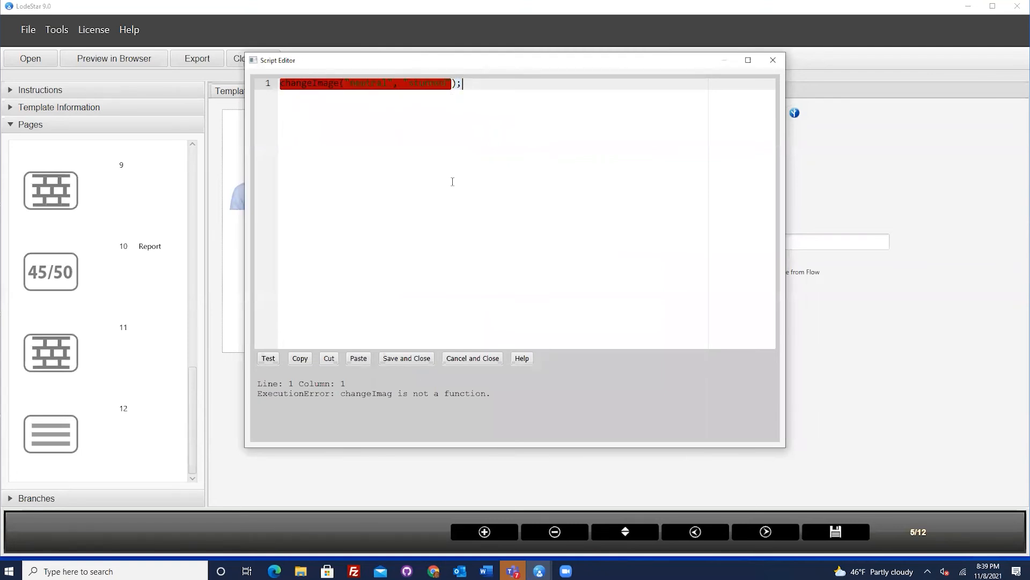
{"action": "left_click", "coordinate": [277, 360]}
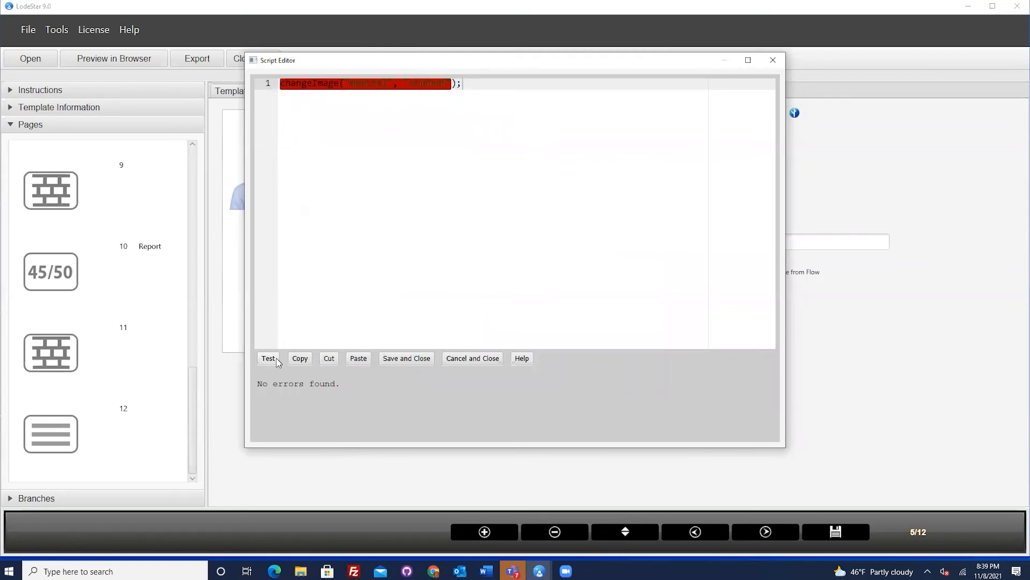
{"action": "left_click", "coordinate": [422, 358]}
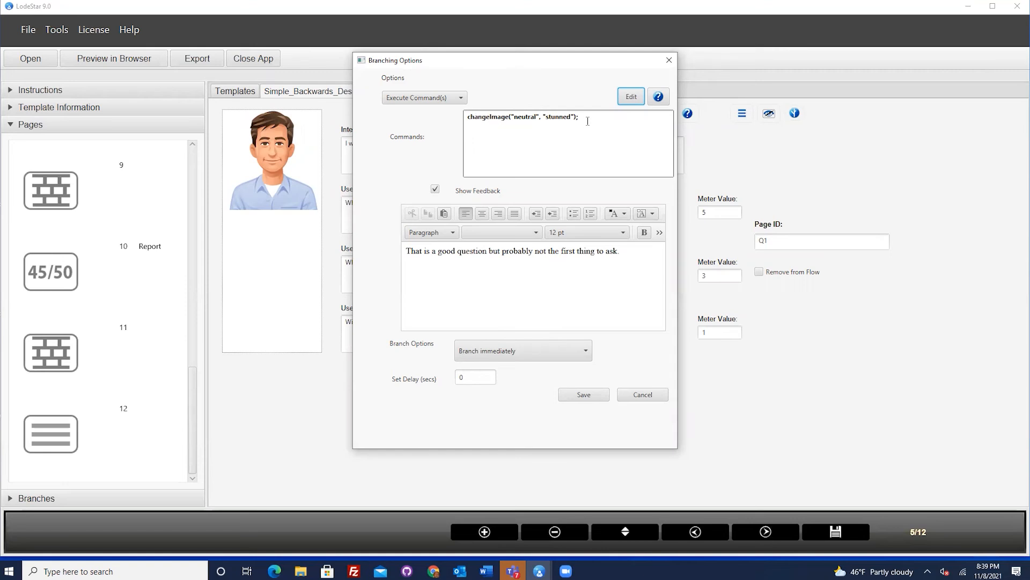
- Examine the description and parameters of changeImage(currentImage, newImage) in the Script Editor's list of available commands, and close the list
{"action": "left_click", "coordinate": [540, 122]}
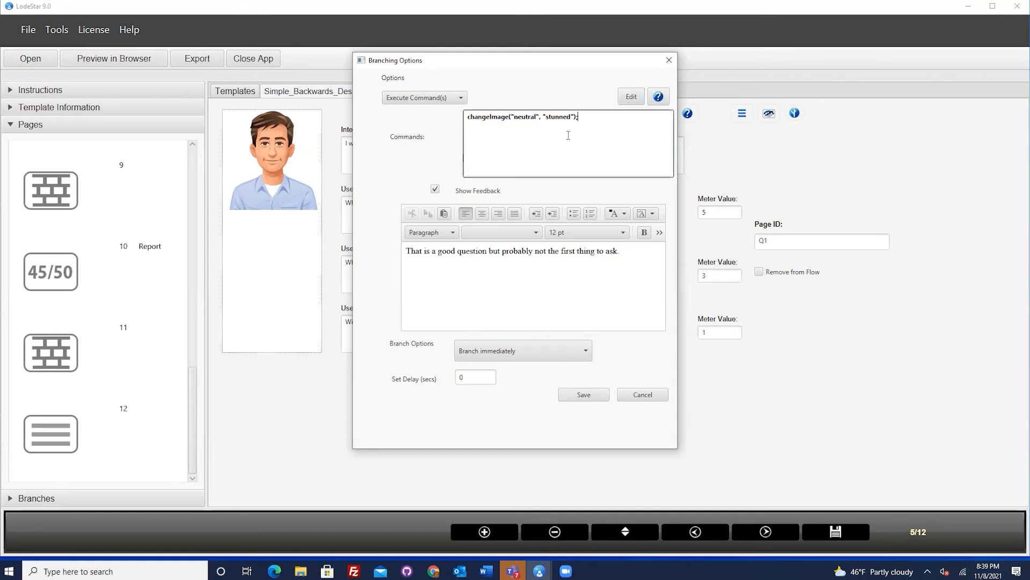
{"action": "left_click", "coordinate": [630, 98]}
{"action": "left_click", "coordinate": [522, 358]}
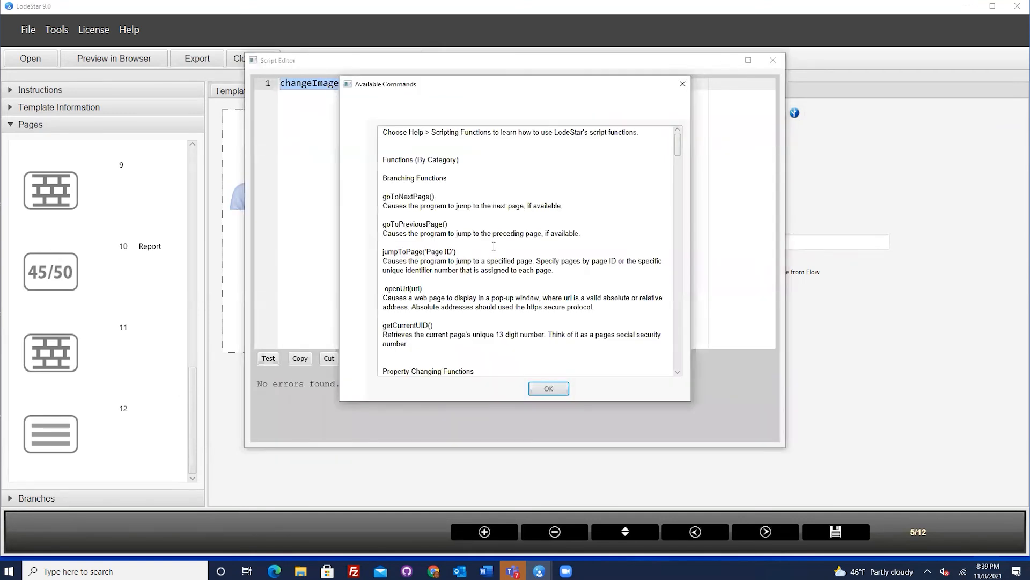
{"action": "scroll", "coordinate": [494, 229], "scroll_direction": "down", "scroll_amount": 5}
{"action": "left_click", "coordinate": [443, 308]}
{"action": "left_click", "coordinate": [486, 308]}
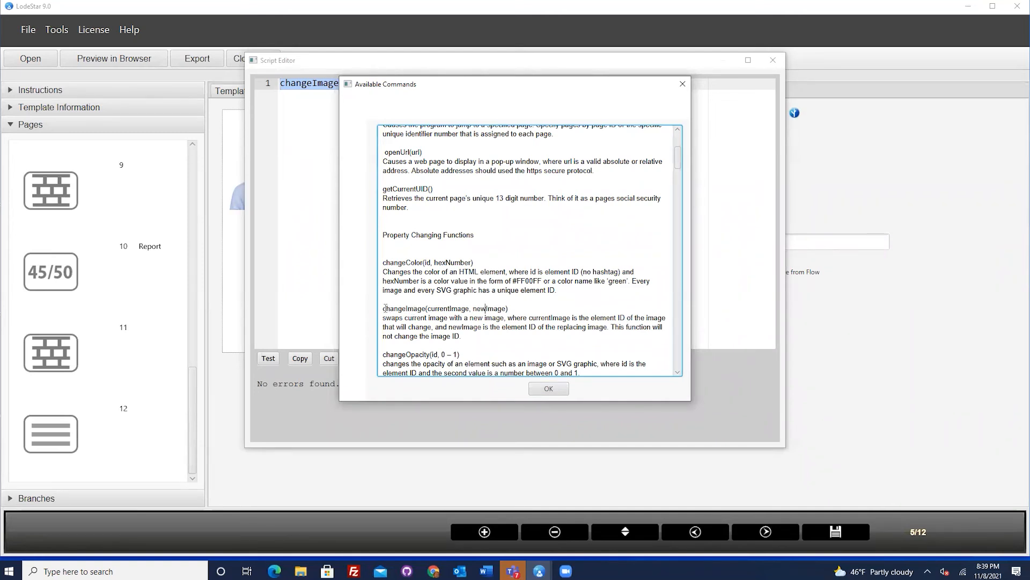
{"action": "left_click_drag", "start_coordinate": [385, 310], "coordinate": [425, 308]}
{"action": "left_click", "coordinate": [410, 307]}
{"action": "left_click_drag", "start_coordinate": [382, 309], "coordinate": [425, 307]}
{"action": "left_click", "coordinate": [449, 308]}
{"action": "triple_click", "coordinate": [476, 331]}
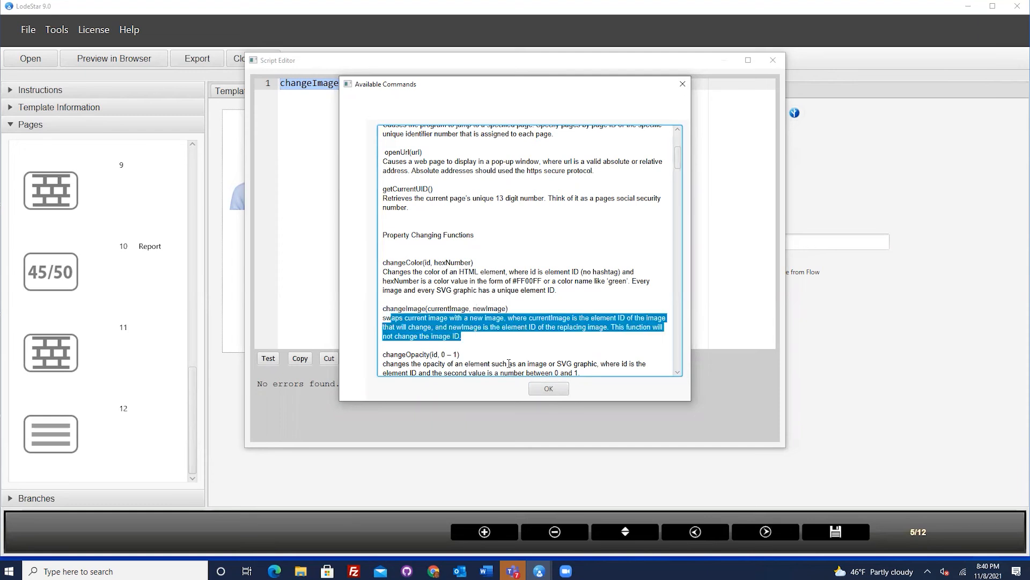
{"action": "left_click", "coordinate": [552, 389]}
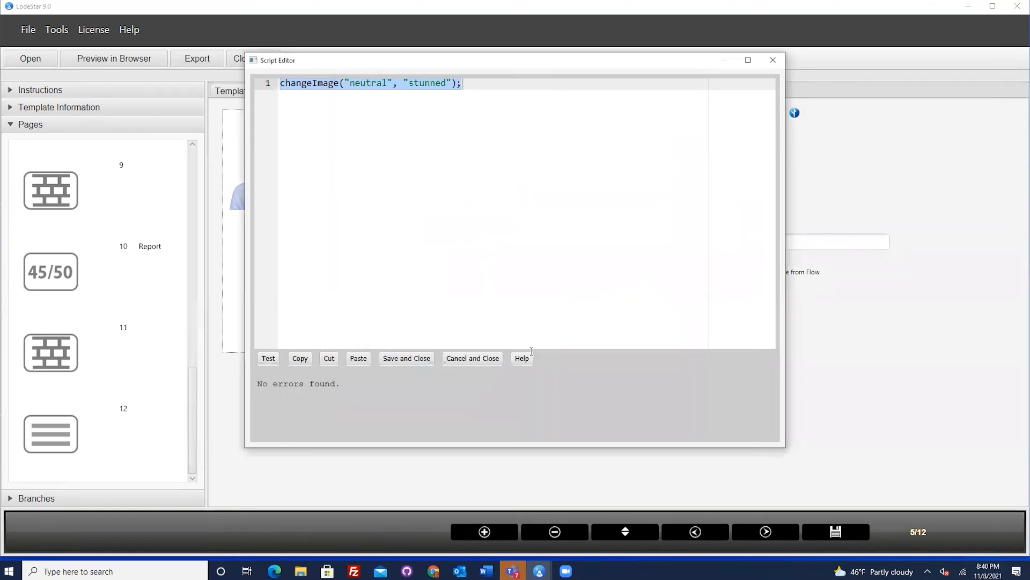
- Save the changeImage script and the branching options of User Response #2, and preview the project in the browser
{"action": "left_click", "coordinate": [423, 363]}
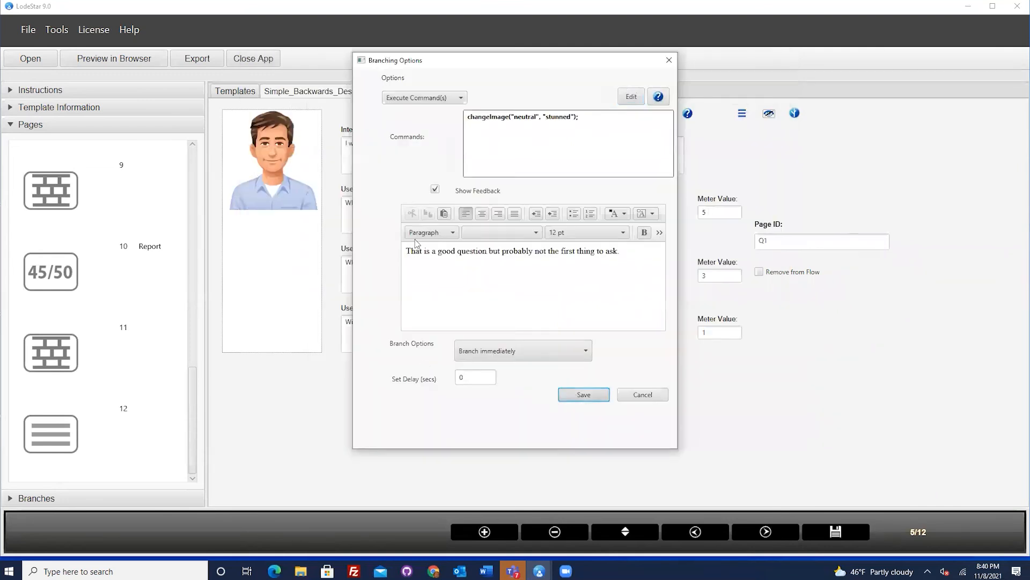
{"action": "key", "text": "Return"}
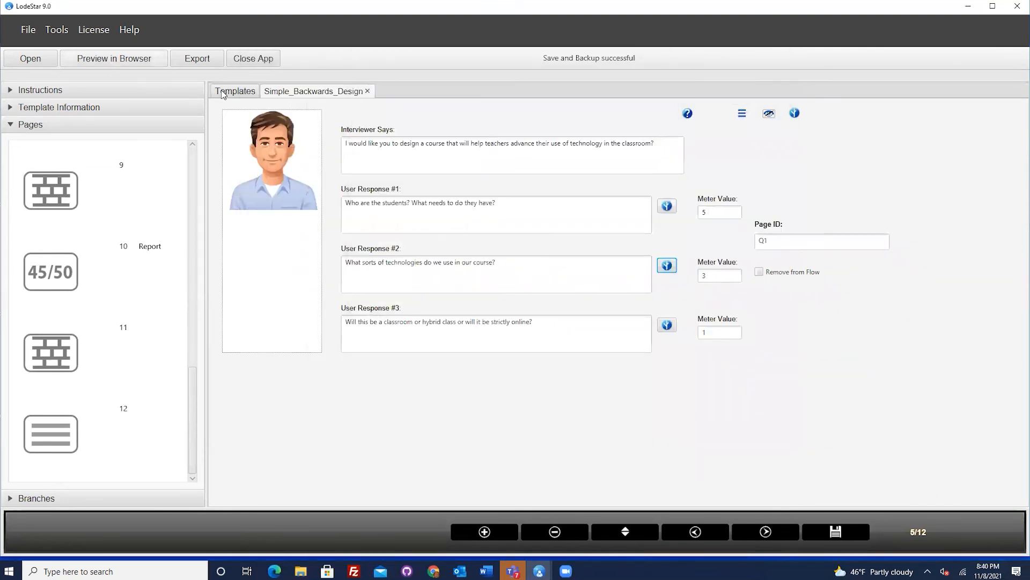
{"action": "left_click", "coordinate": [114, 63]}
{"action": "left_click", "coordinate": [516, 230]}
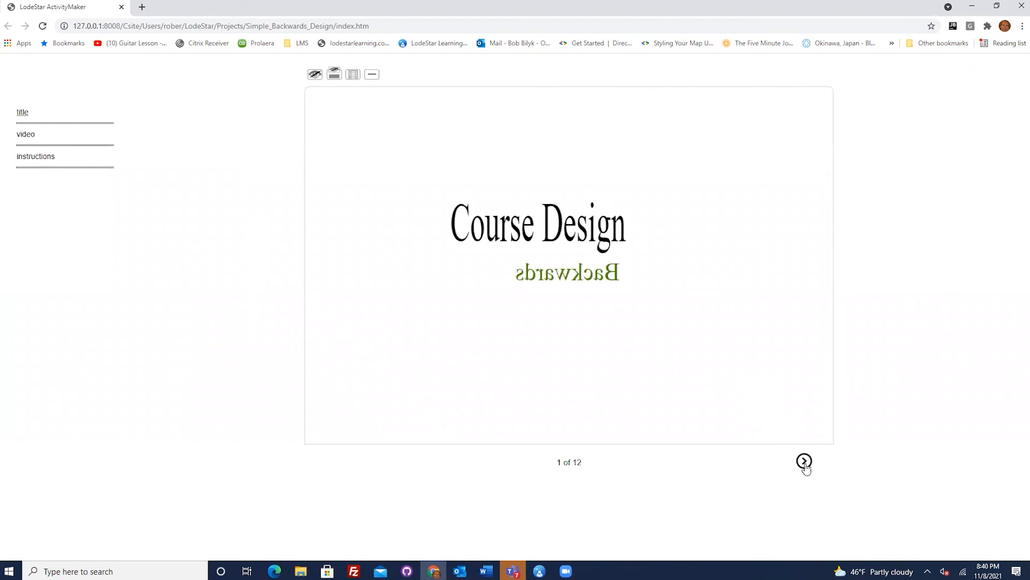
- Test the first interview page by submitting "What sorts of technologies do we use in our course?", dismiss the feedback and close the preview
{"action": "left_click", "coordinate": [805, 463]}
{"action": "left_click", "coordinate": [805, 462]}
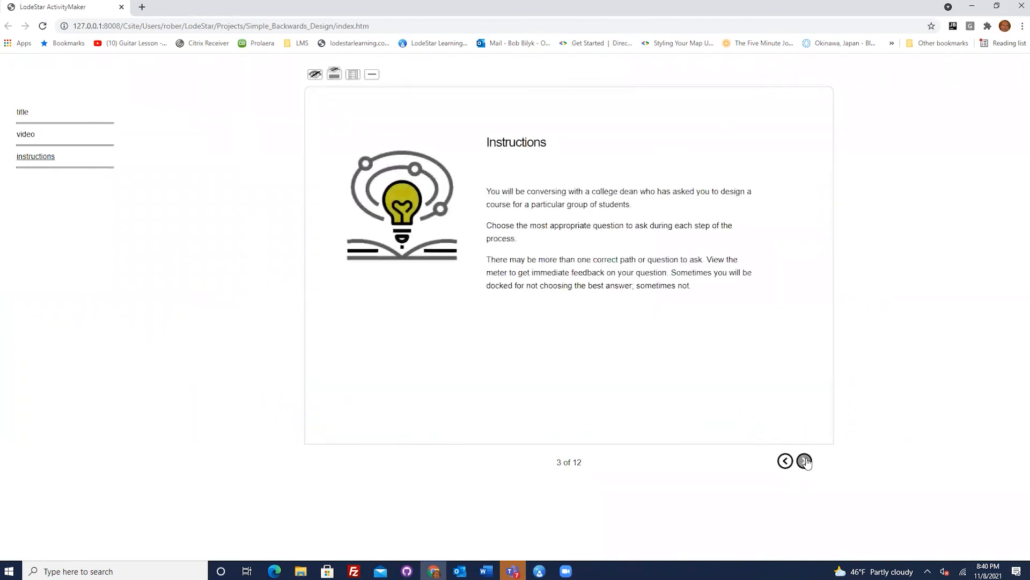
{"action": "left_click", "coordinate": [805, 462]}
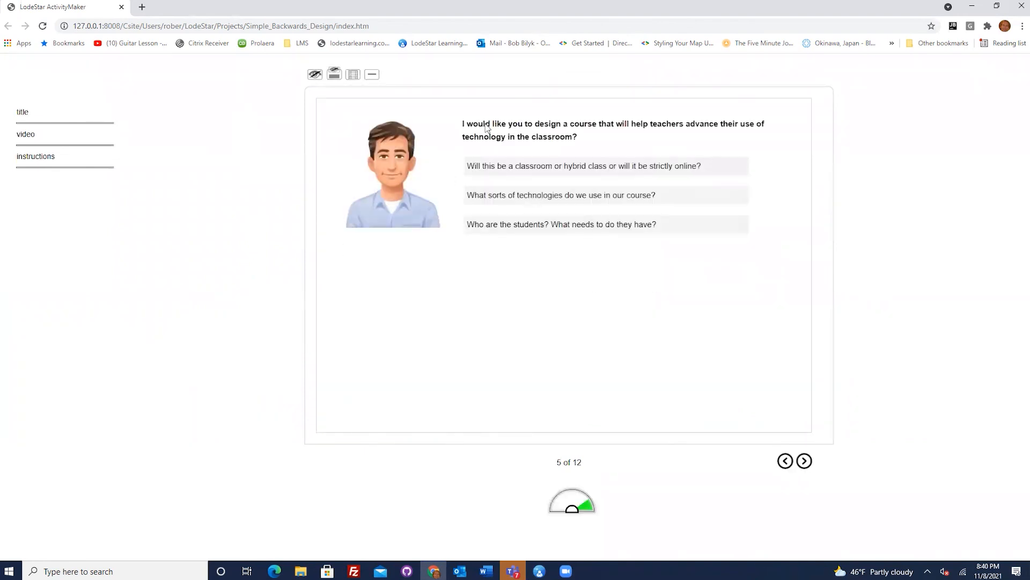
{"action": "left_click", "coordinate": [543, 198]}
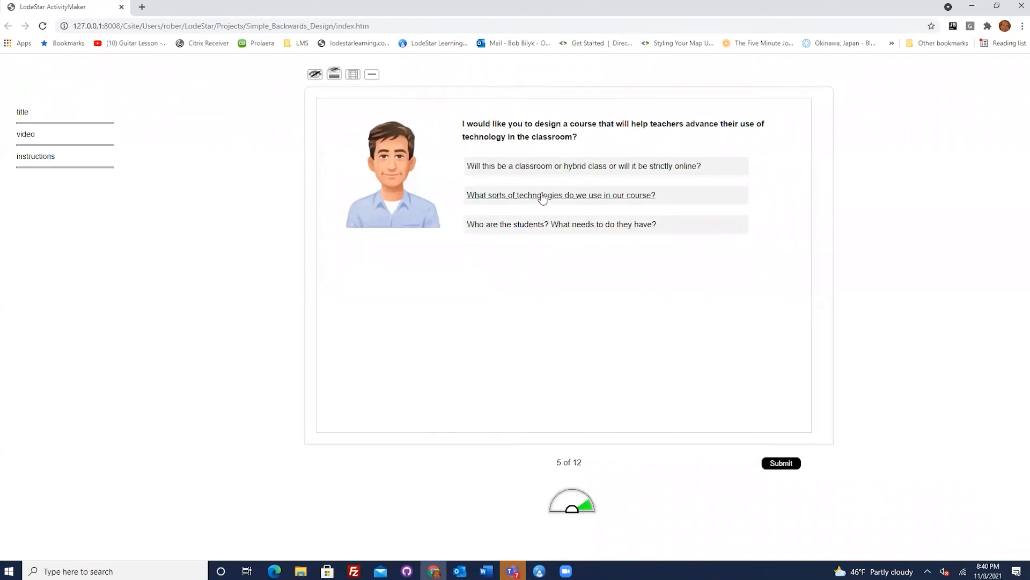
{"action": "left_click", "coordinate": [787, 468]}
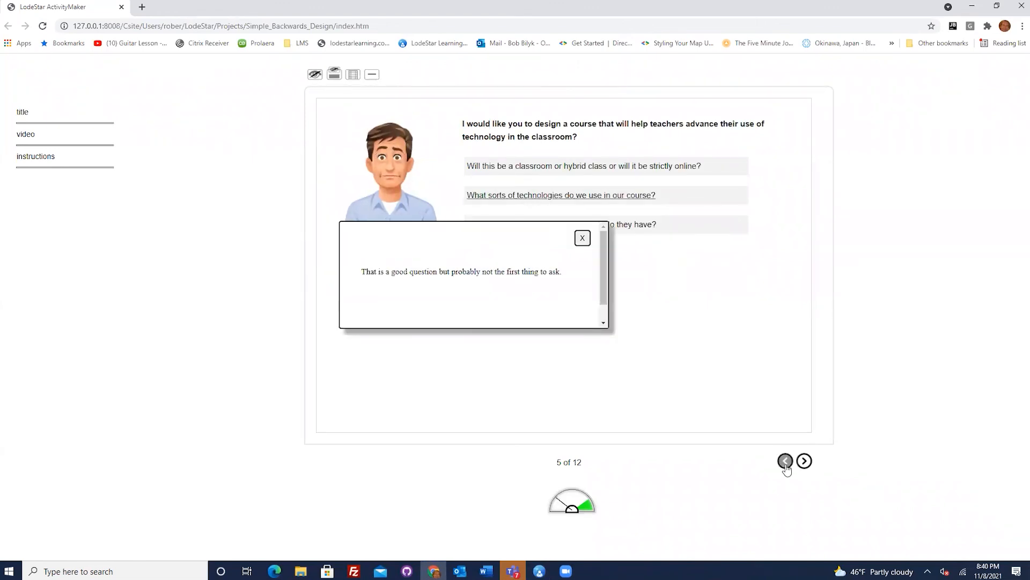
{"action": "left_click", "coordinate": [582, 238]}
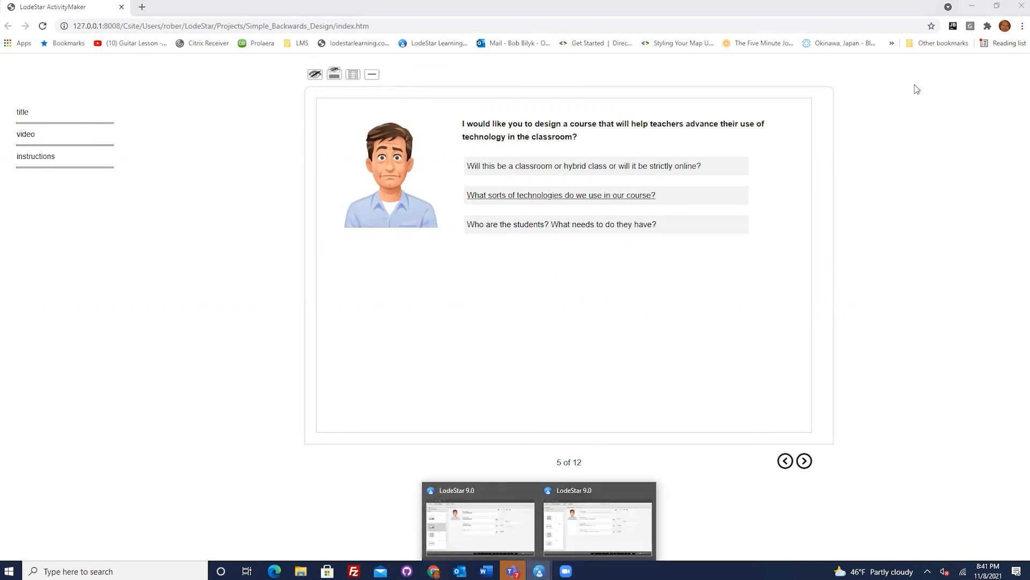
{"action": "left_click", "coordinate": [1022, 6]}
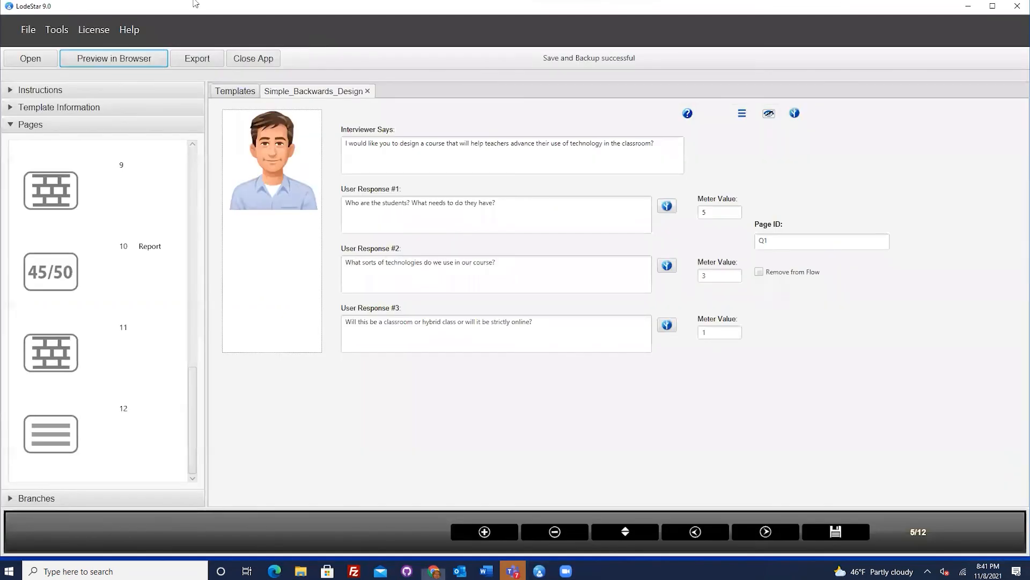
- Keep Display Interview Page Meter set to true in the Project Settings and confirm the settings
{"action": "left_click", "coordinate": [61, 33]}
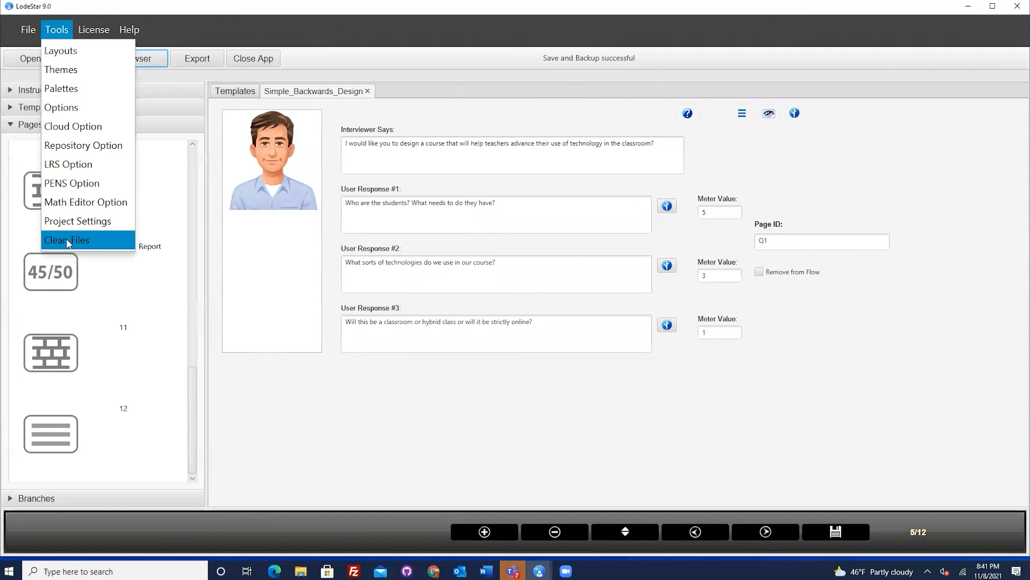
{"action": "left_click", "coordinate": [74, 222]}
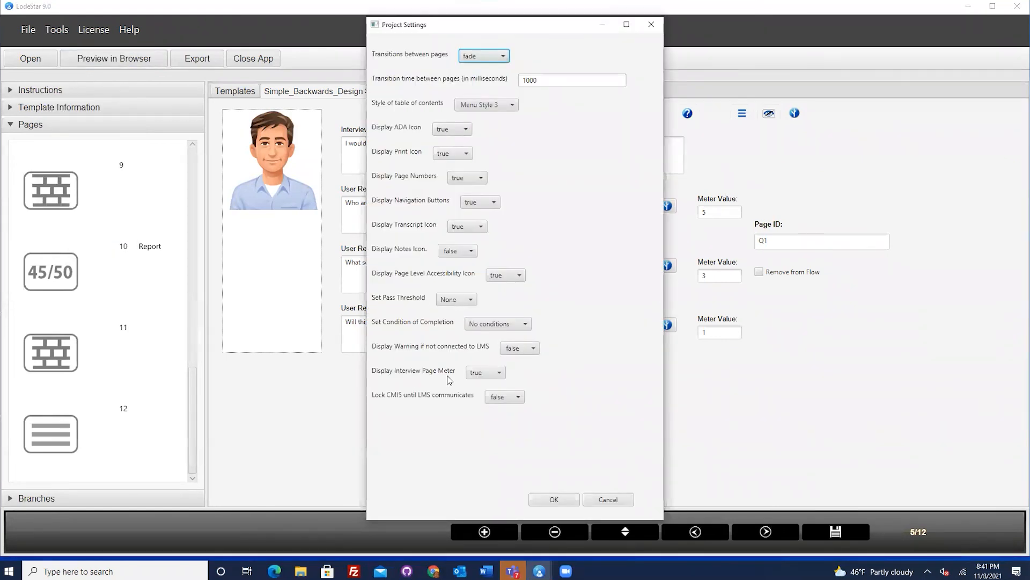
{"action": "left_click", "coordinate": [480, 373]}
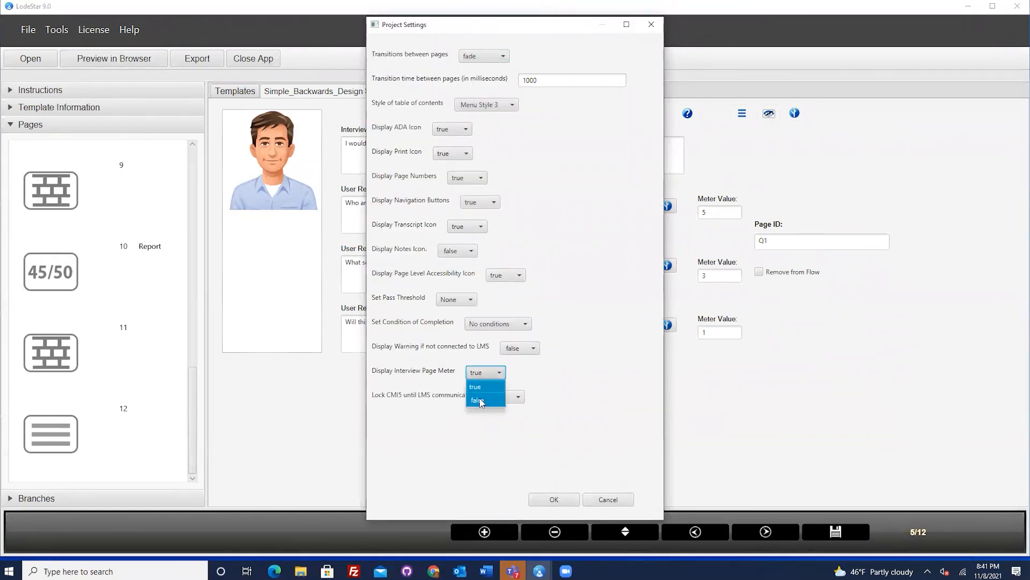
{"action": "left_click", "coordinate": [477, 386]}
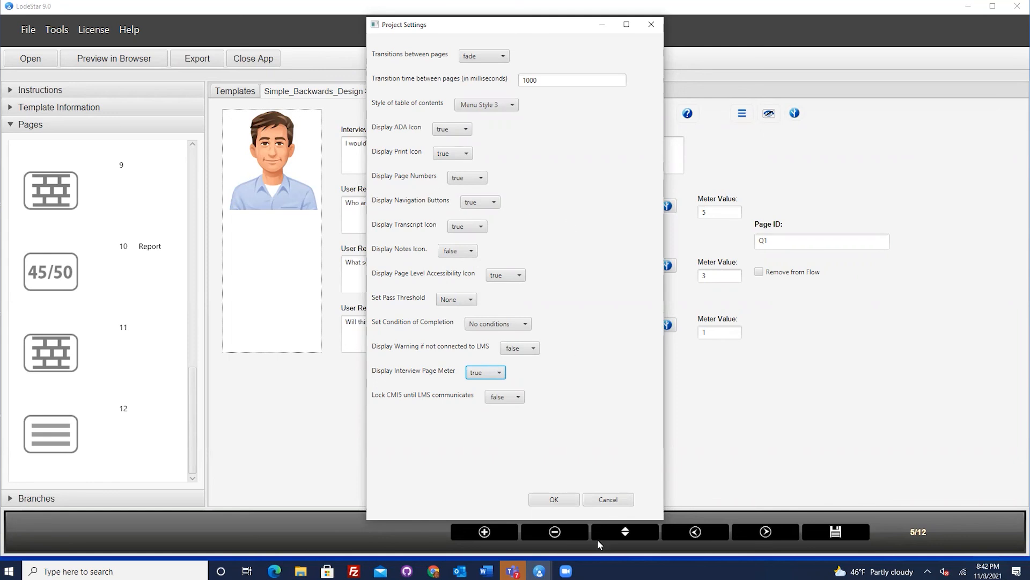
{"action": "left_click", "coordinate": [566, 499]}
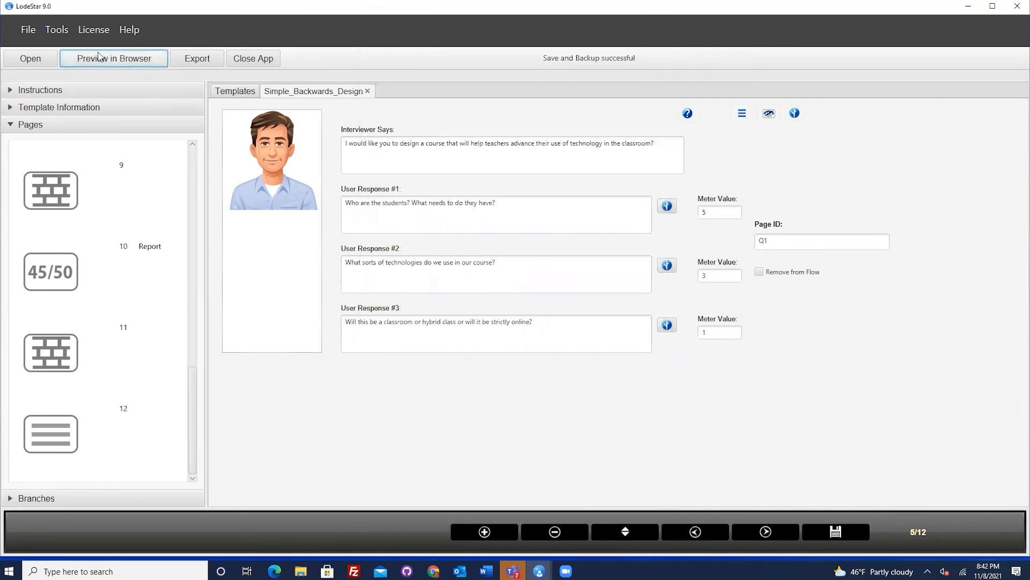
- Apply the Metro layout to the project in the Layout Manager
{"action": "left_click", "coordinate": [57, 32]}
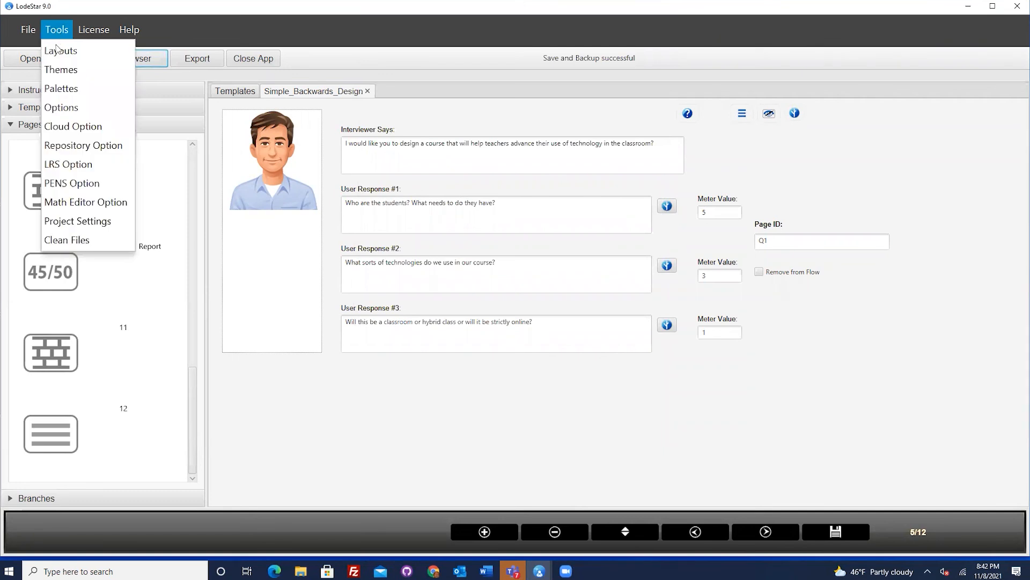
{"action": "left_click", "coordinate": [61, 51]}
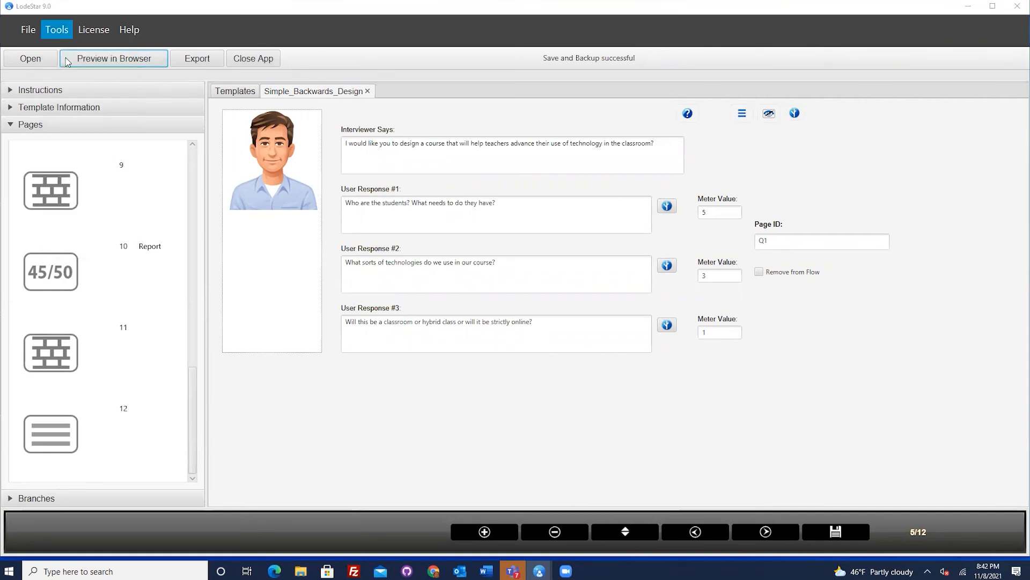
{"action": "left_click_drag", "start_coordinate": [438, 142], "coordinate": [451, 260]}
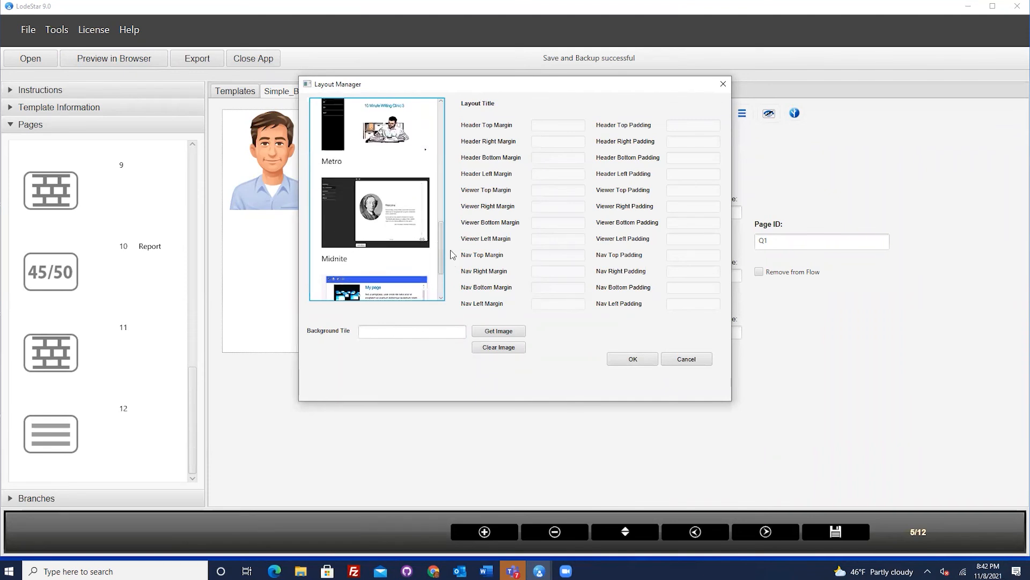
{"action": "left_click", "coordinate": [383, 156]}
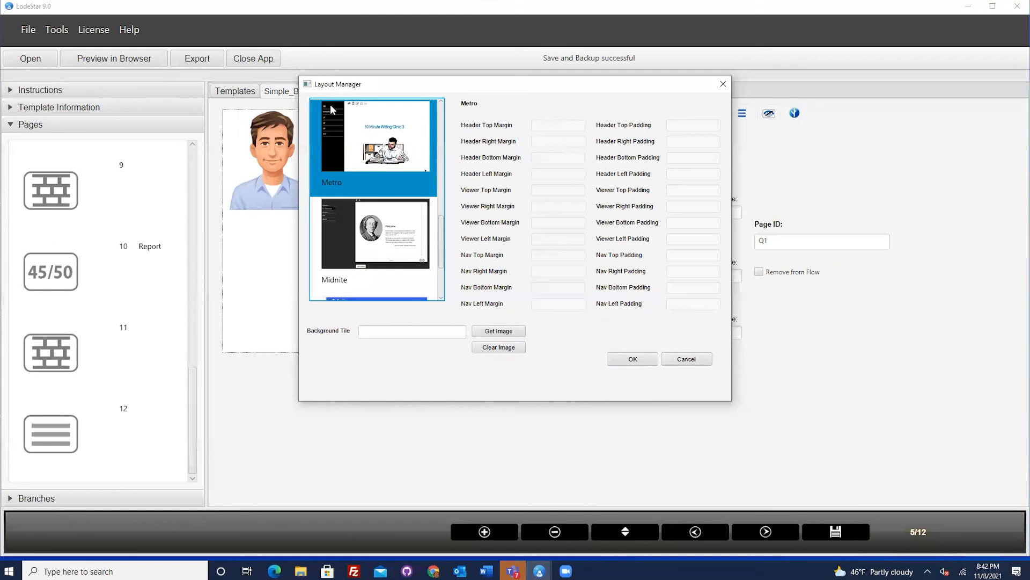
{"action": "left_click", "coordinate": [631, 359]}
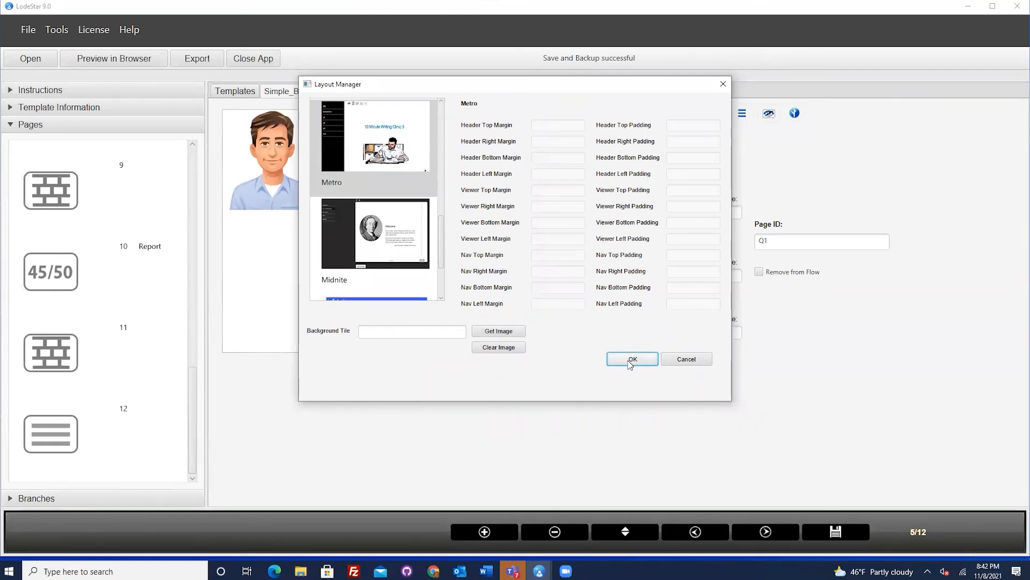
{"action": "left_click", "coordinate": [631, 360]}
- Apply the Metro theme to the project in the Themes Manager
{"action": "left_click", "coordinate": [58, 29]}
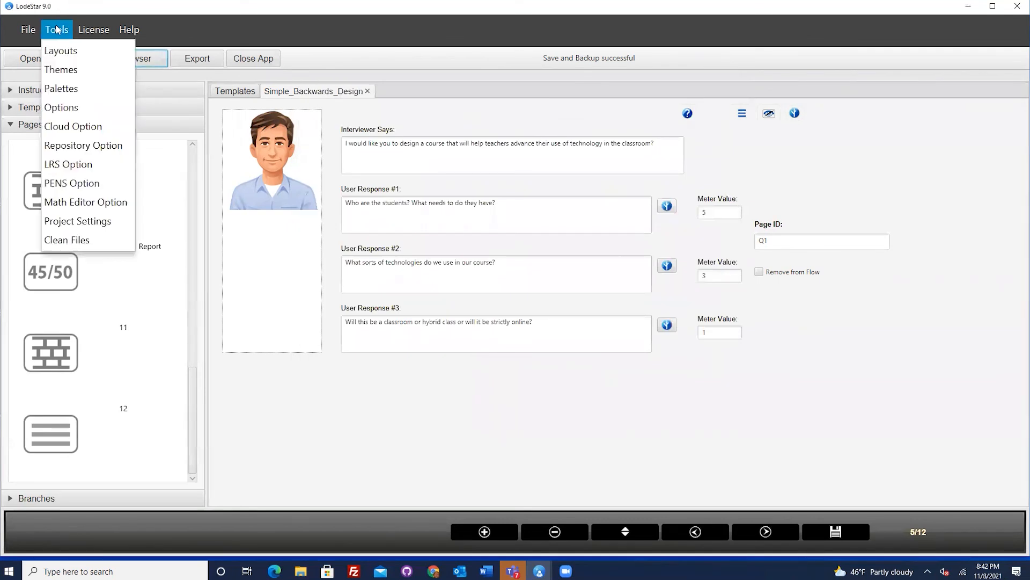
{"action": "left_click", "coordinate": [65, 75]}
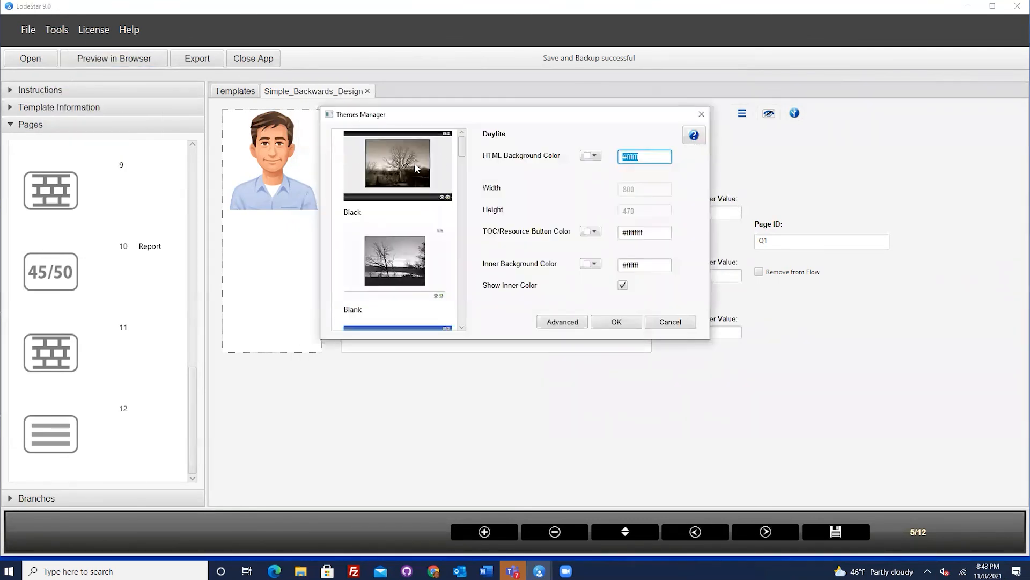
{"action": "left_click_drag", "start_coordinate": [462, 146], "coordinate": [472, 237]}
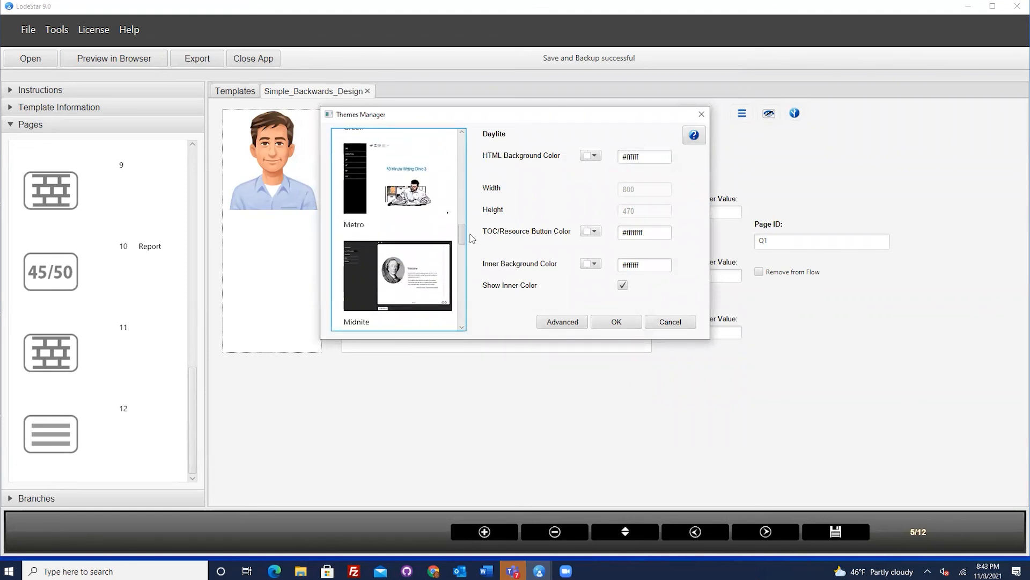
{"action": "left_click", "coordinate": [390, 196]}
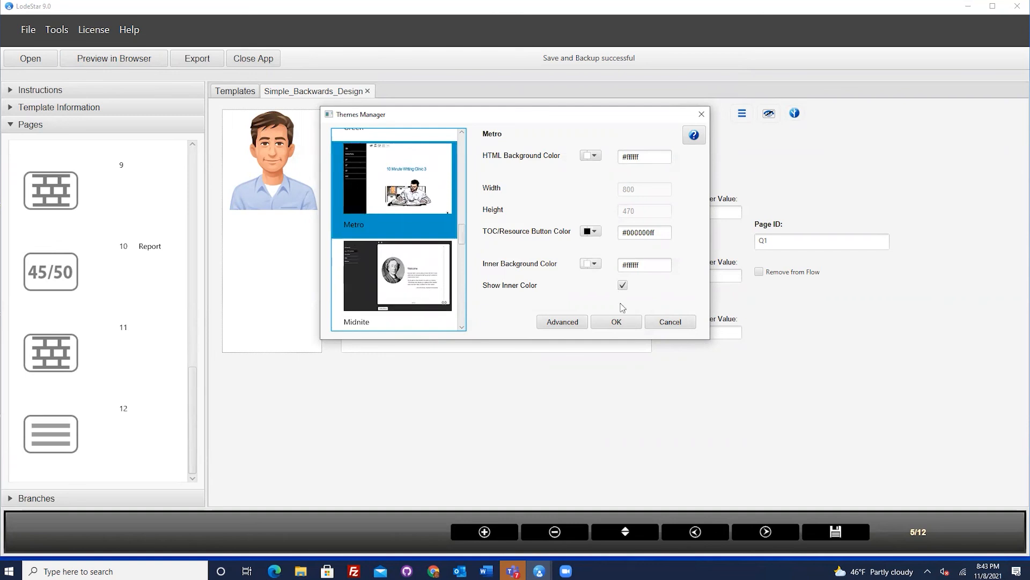
{"action": "left_click", "coordinate": [617, 323]}
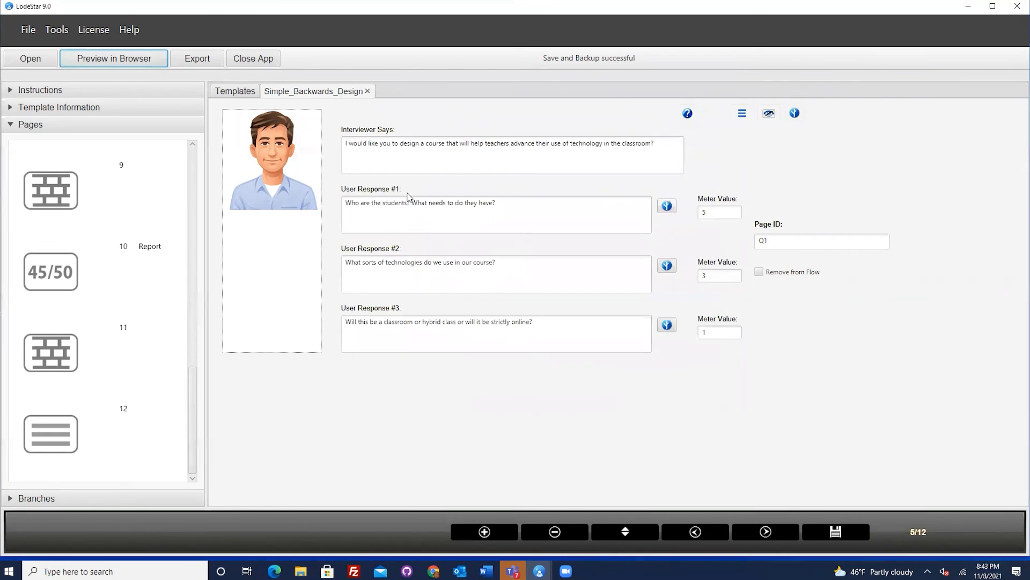
- Preview the restyled project in the browser and page through the title, video and instructions to the first interview question
{"action": "left_click", "coordinate": [105, 62]}
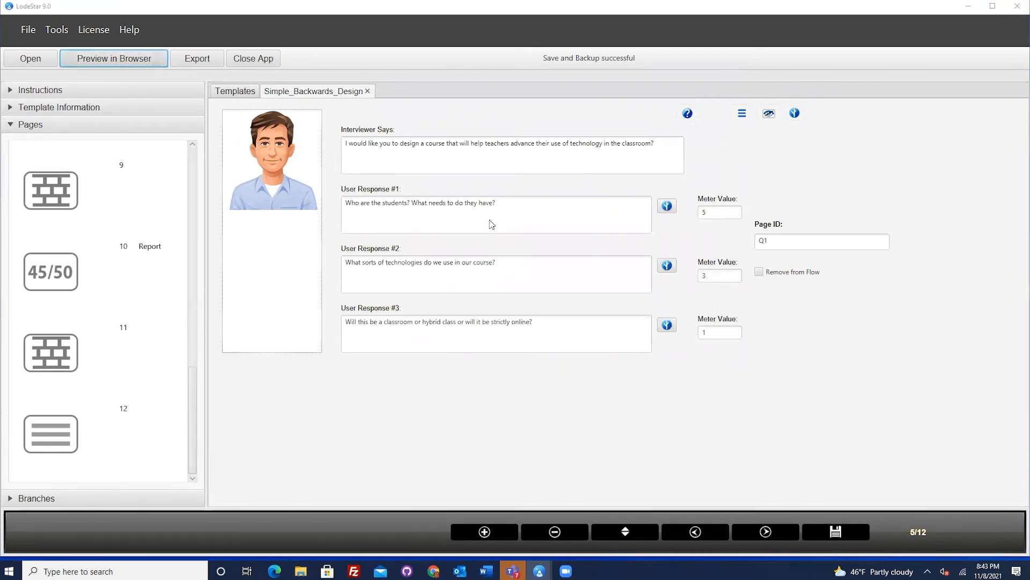
{"action": "left_click", "coordinate": [514, 232]}
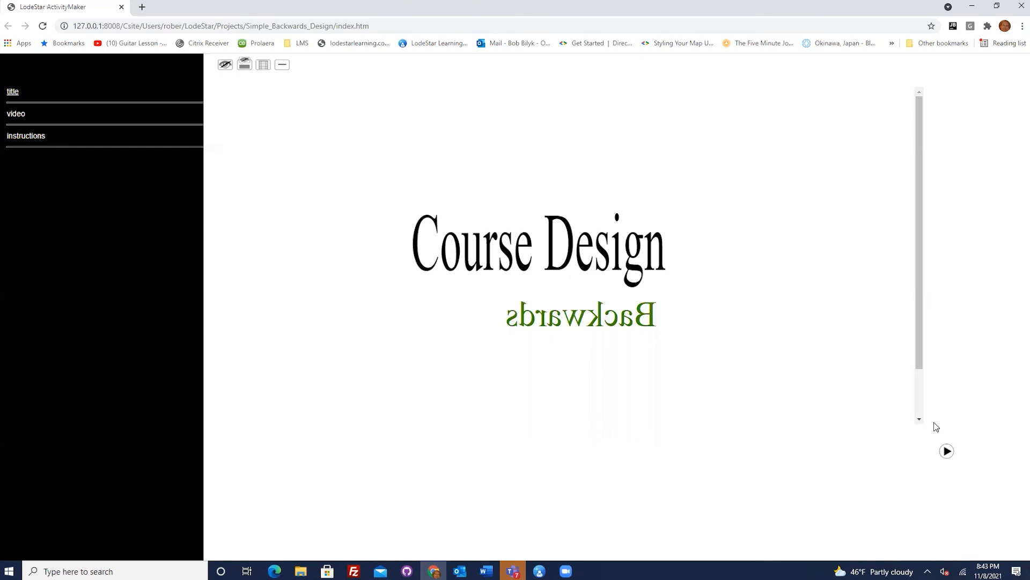
{"action": "left_click", "coordinate": [948, 451]}
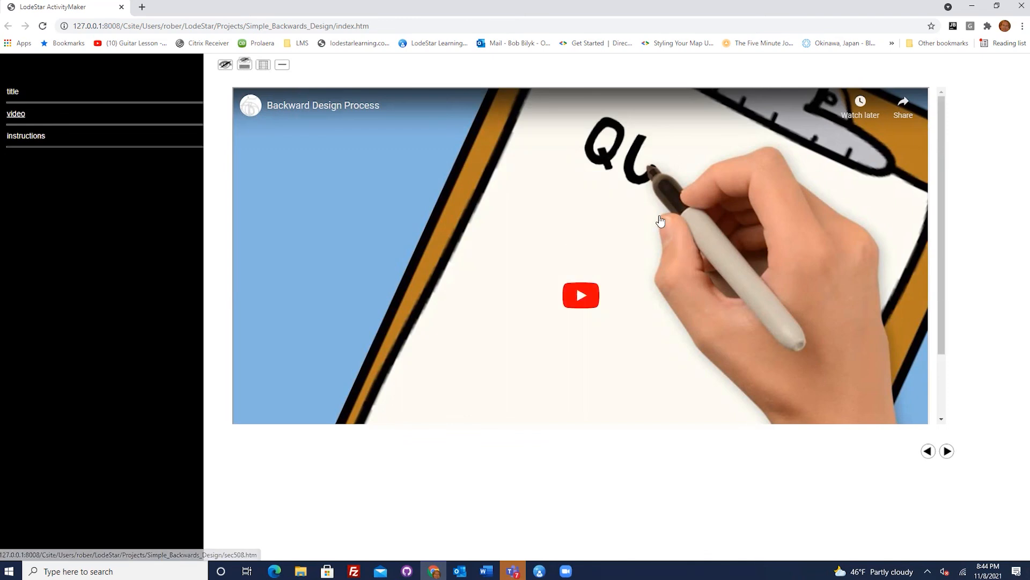
{"action": "left_click", "coordinate": [948, 452]}
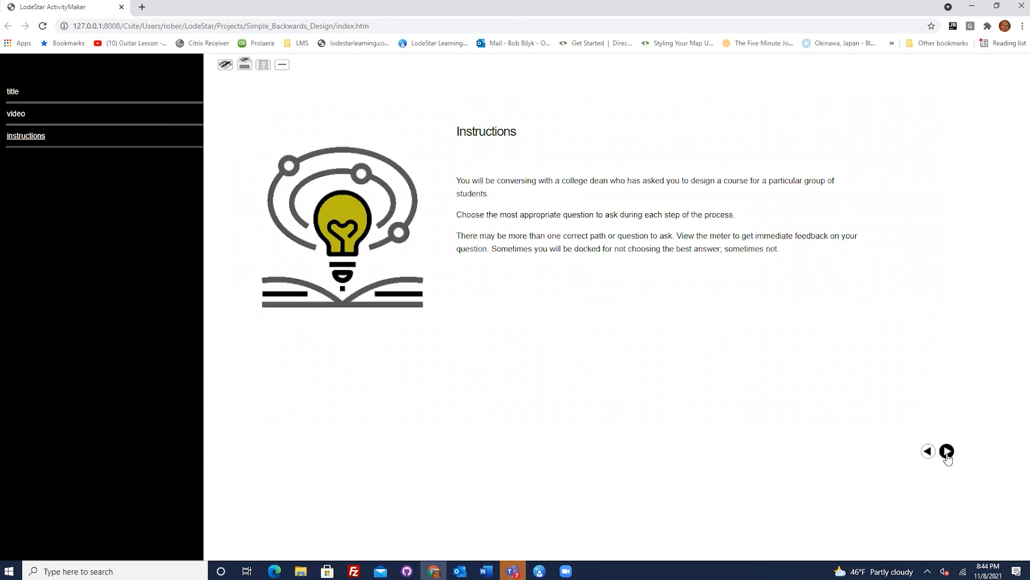
{"action": "left_click", "coordinate": [947, 452]}
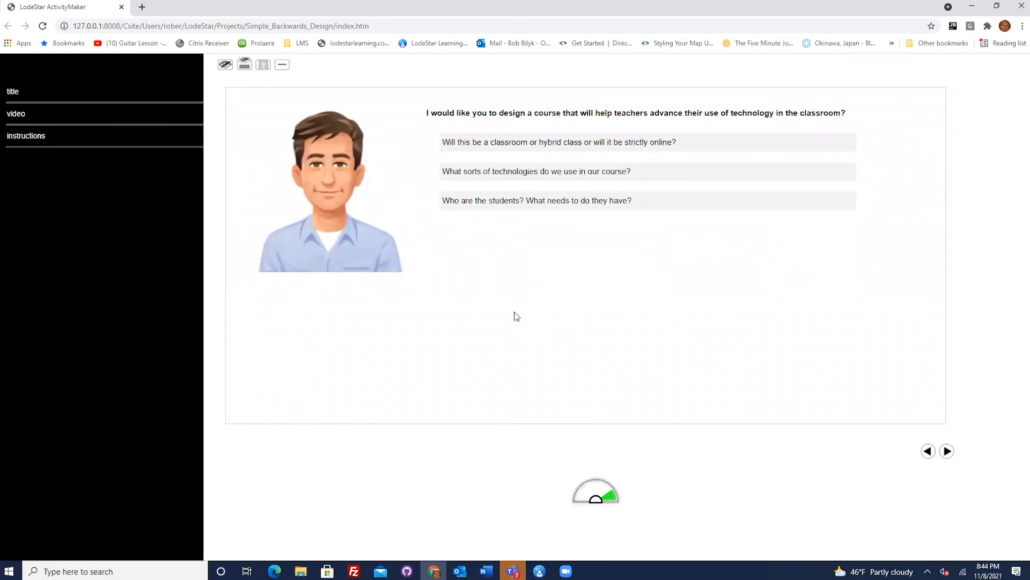
- Submit "What sorts of technologies do we use in our course?" as the first answer, dismiss the feedback and continue to the next interview page
{"action": "left_click", "coordinate": [509, 179]}
{"action": "left_click", "coordinate": [924, 454]}
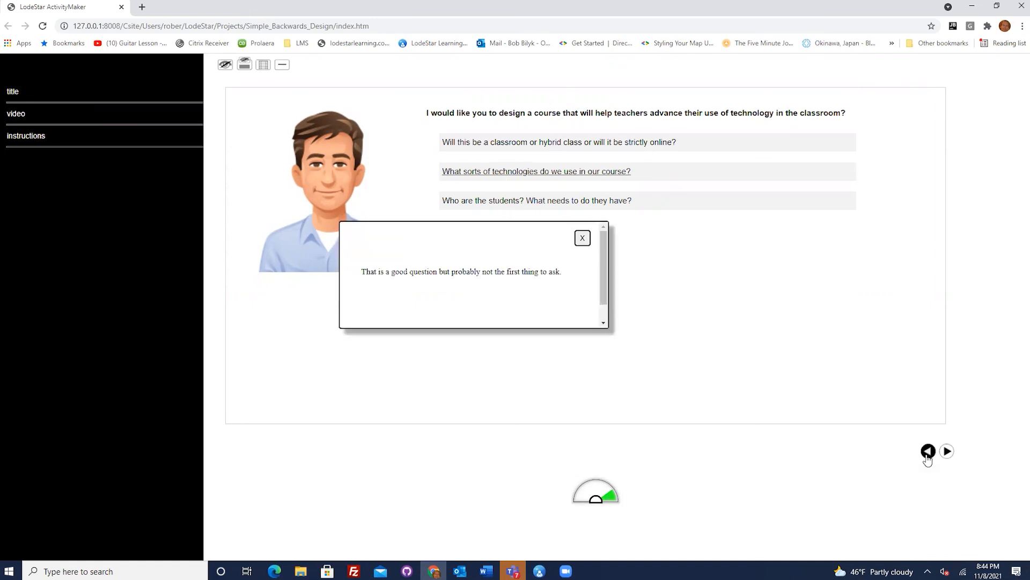
{"action": "left_click", "coordinate": [583, 238]}
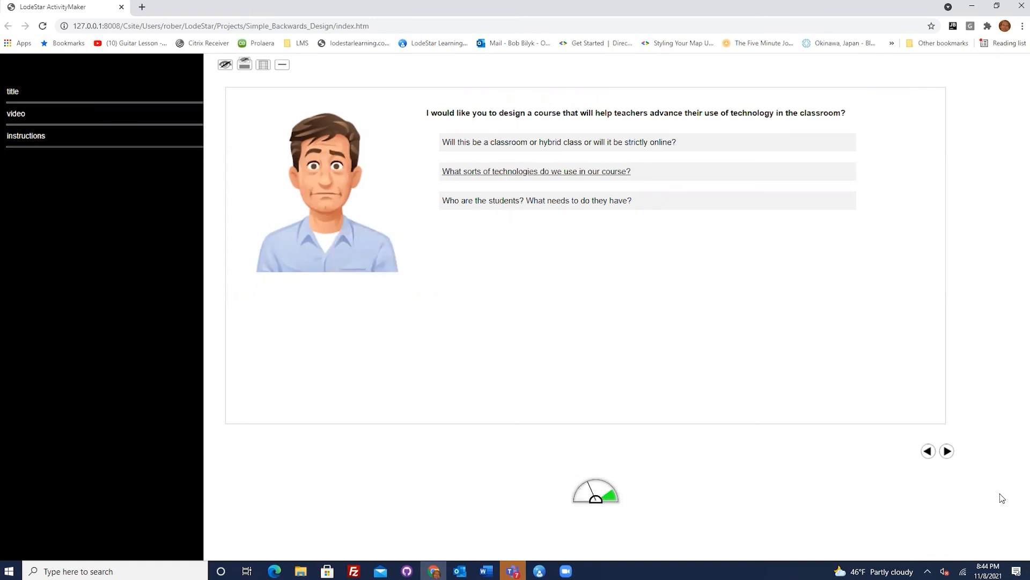
{"action": "left_click", "coordinate": [947, 452]}
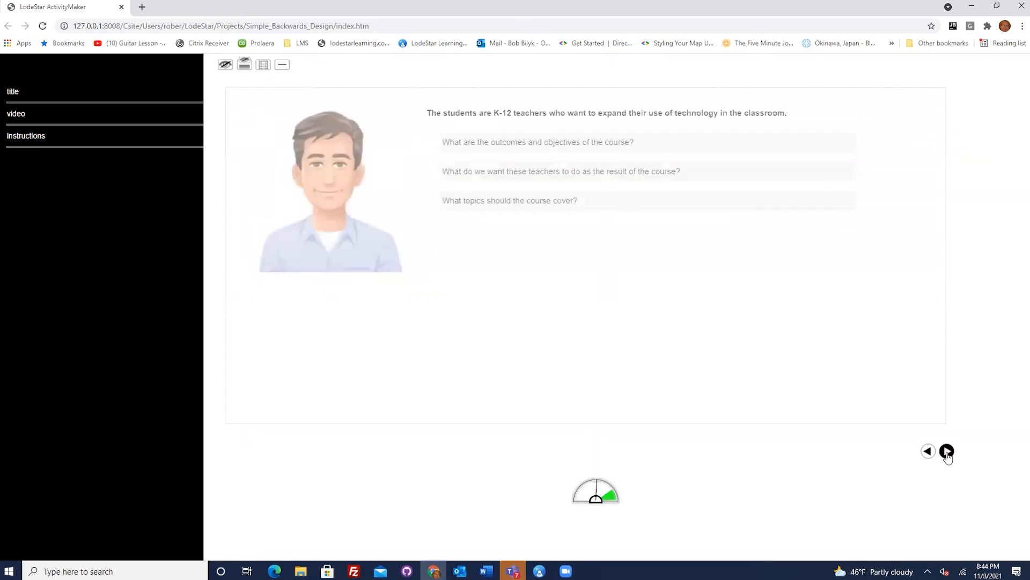
- Submit the course topics response, the "What assignments, discussion topics, and activities should we plan?" response, and the choice to report the score
{"action": "left_click", "coordinate": [537, 211]}
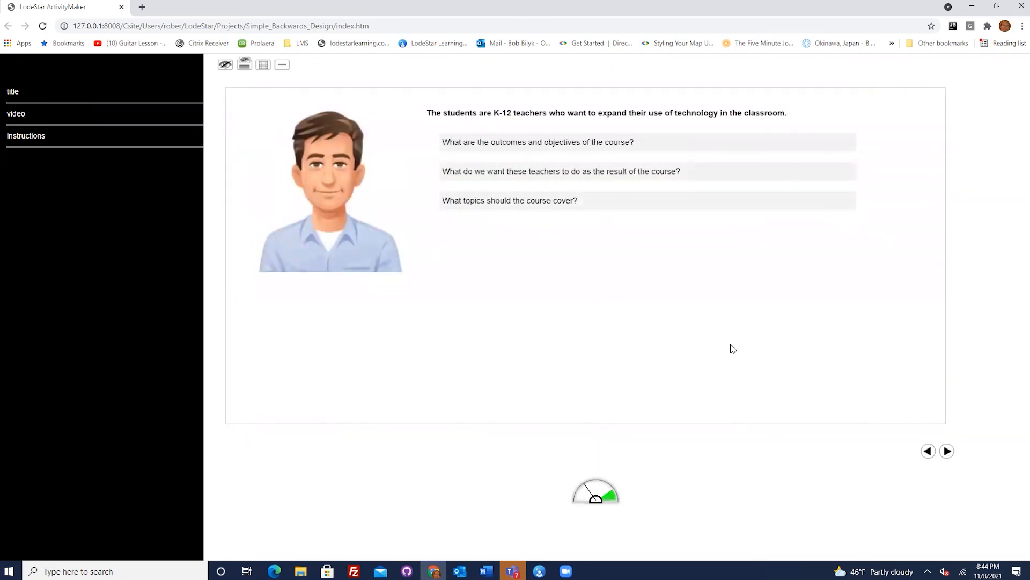
{"action": "left_click", "coordinate": [937, 457]}
{"action": "left_click", "coordinate": [947, 452]}
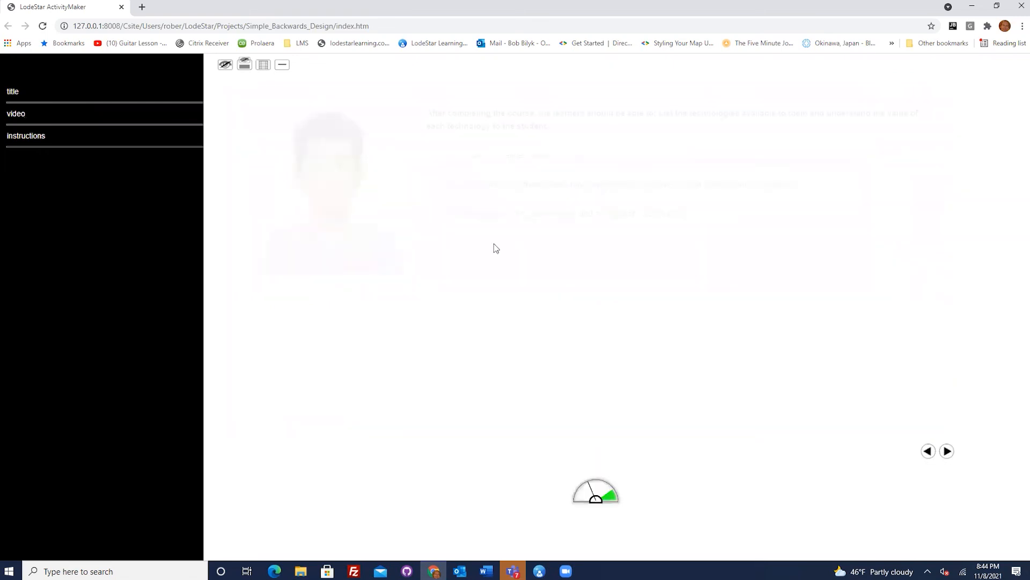
{"action": "left_click", "coordinate": [475, 214]}
{"action": "left_click", "coordinate": [933, 455]}
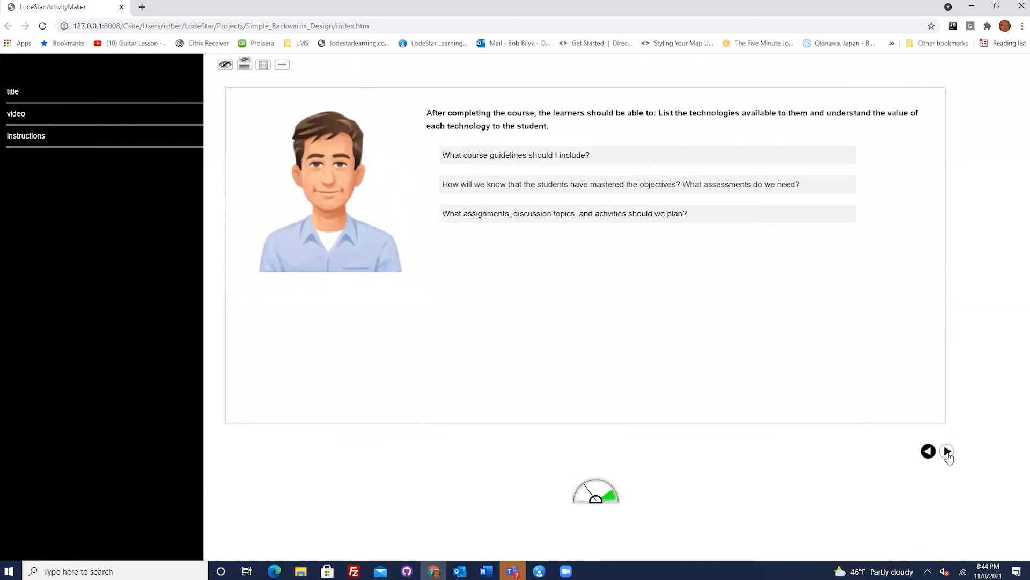
{"action": "left_click", "coordinate": [947, 452]}
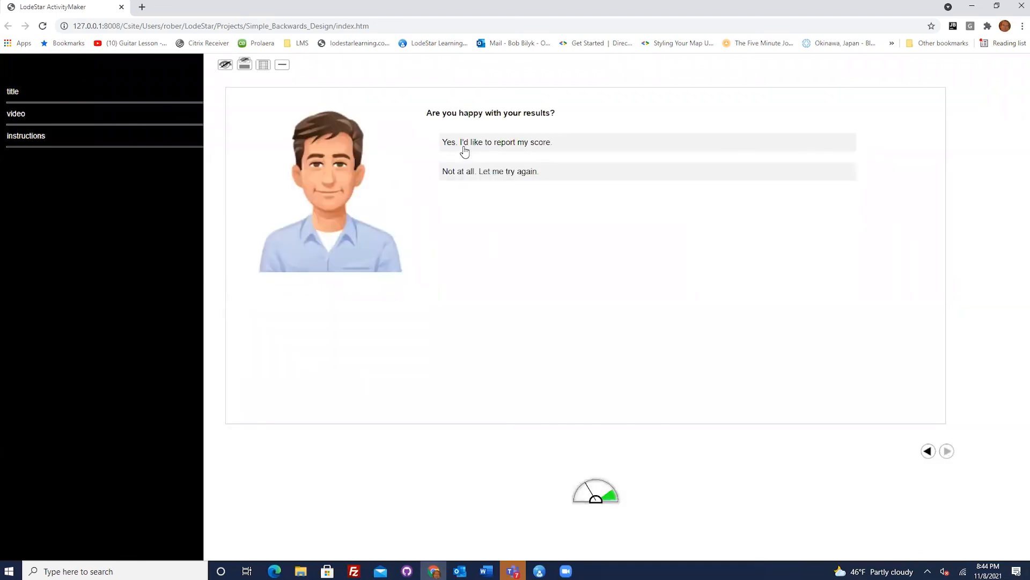
{"action": "left_click", "coordinate": [926, 456]}
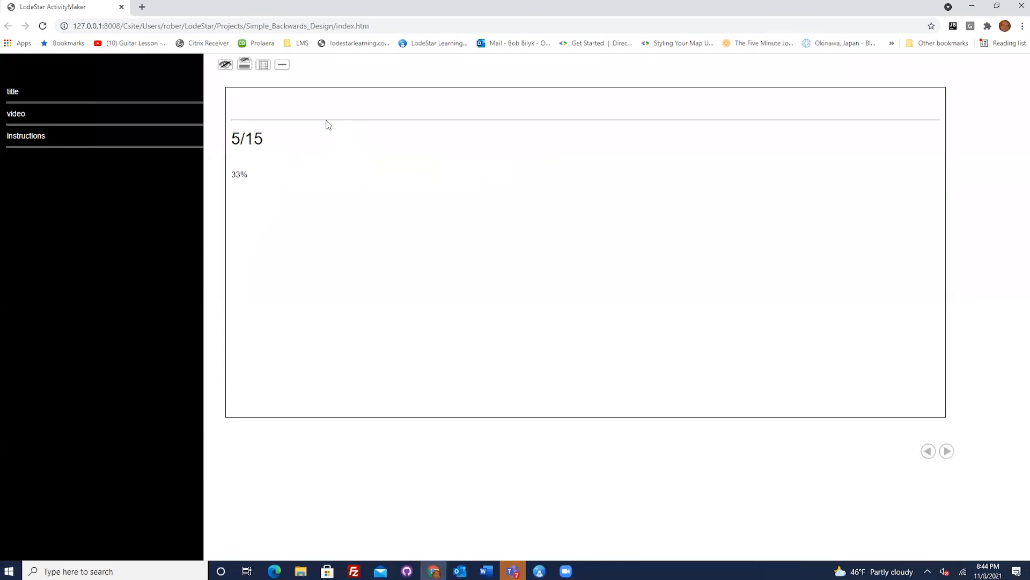